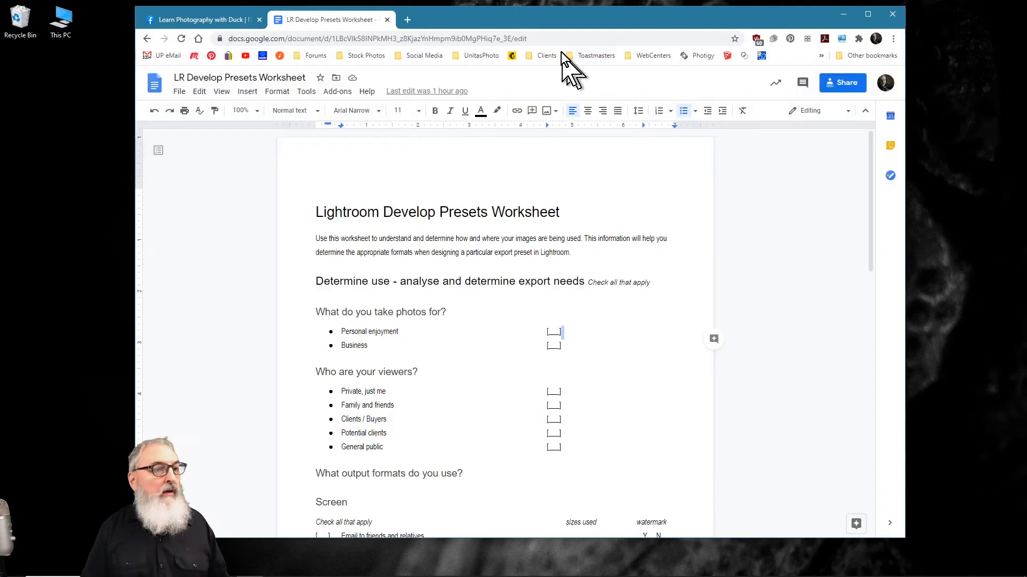
# Step: Select the worksheet's web address and maximize the browser window
pyautogui.click(557, 40)
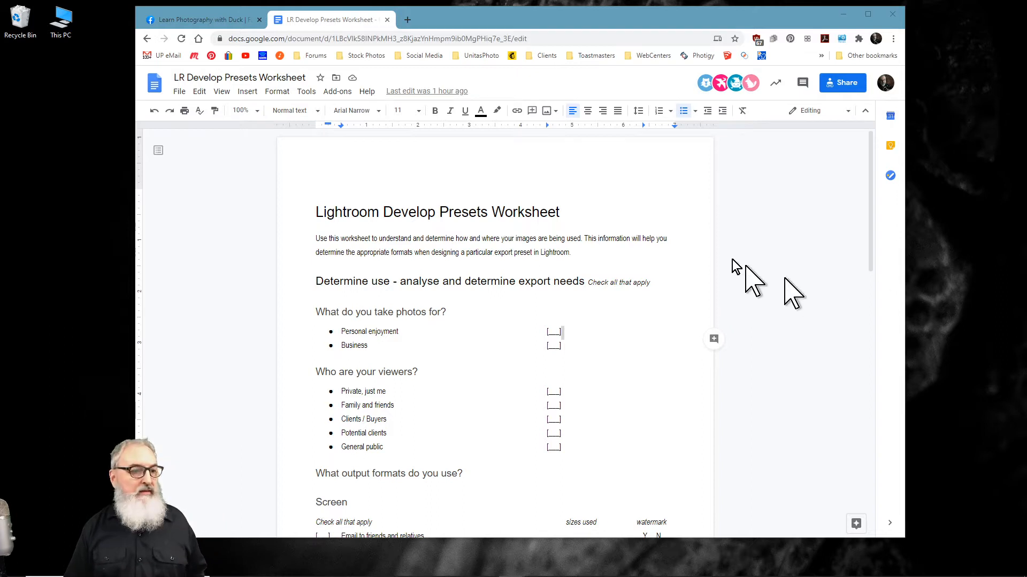
pyautogui.doubleClick(688, 25)
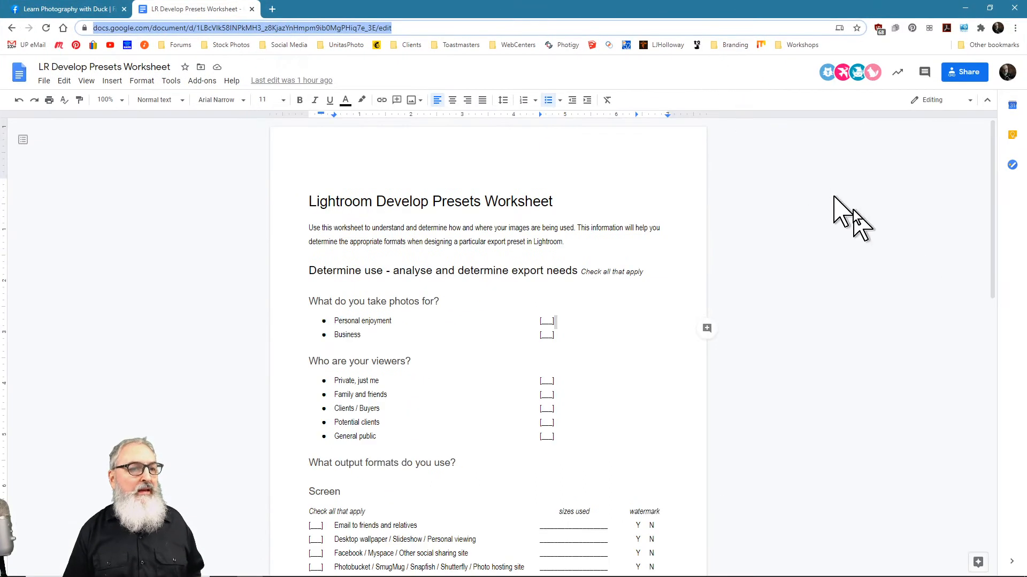
pyautogui.moveTo(993, 248); pyautogui.dragTo(987, 205)
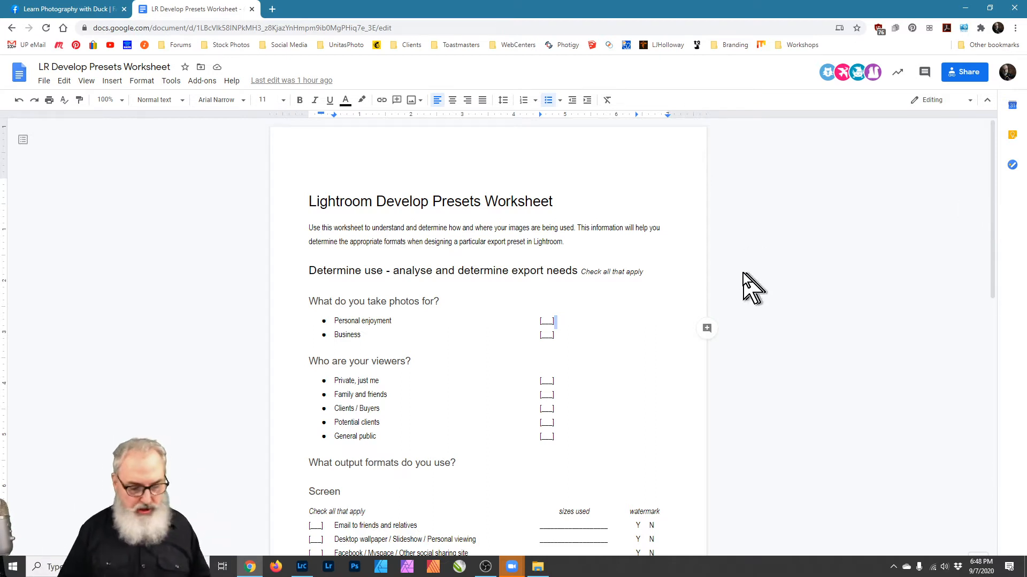
# Step: Examine the worksheet's sections on photo purpose, viewers and output formats, including the Screen and Print checklists
pyautogui.scroll(-3, 749, 287)
pyautogui.scroll(2, 774, 255)
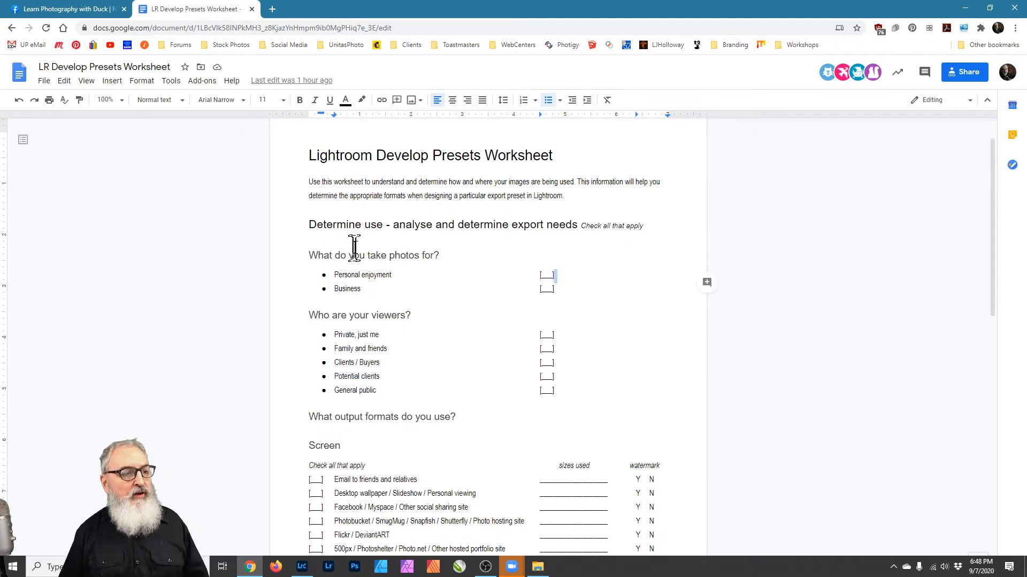
pyautogui.click(417, 236)
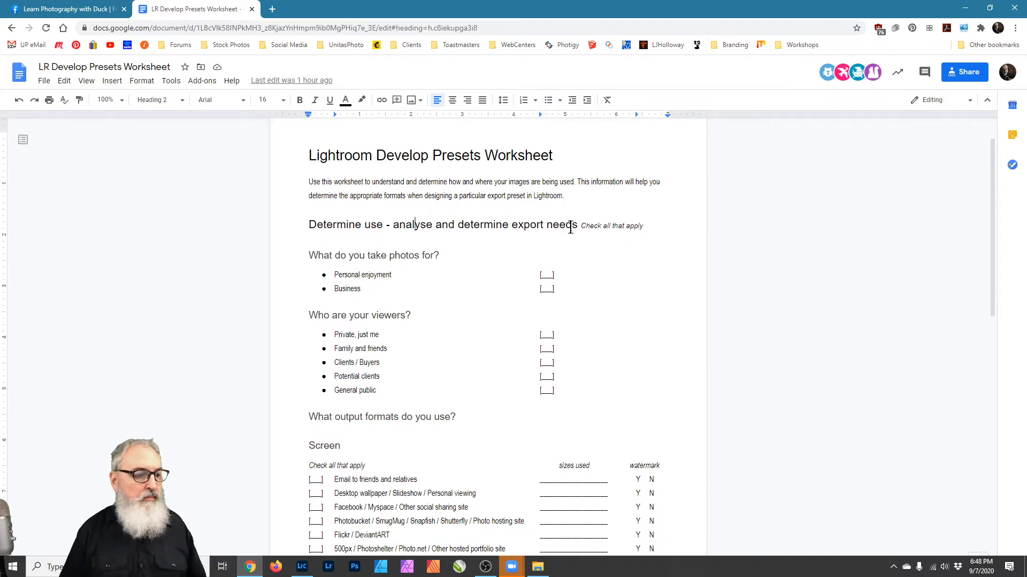
pyautogui.scroll(-1, 615, 247)
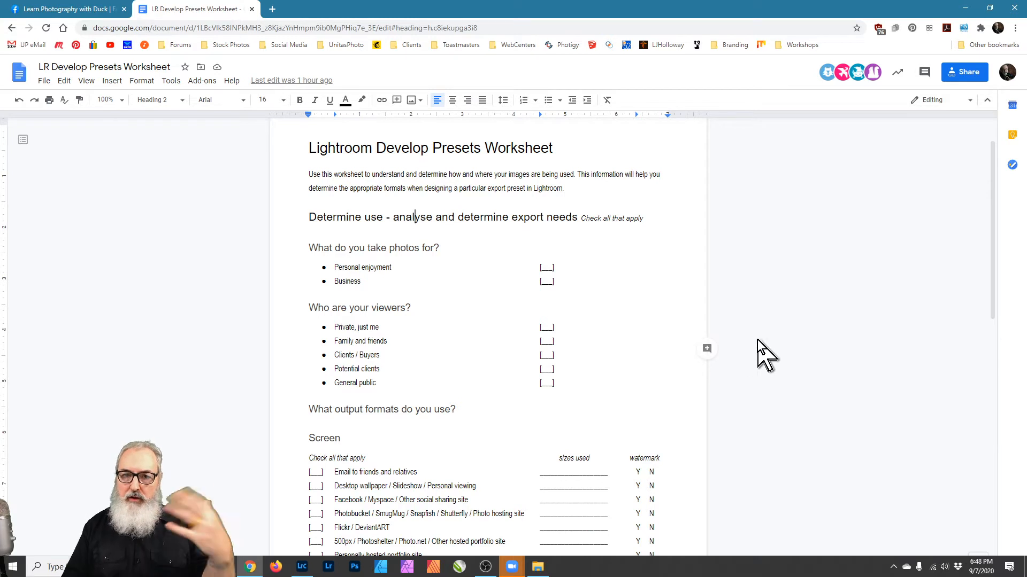
pyautogui.scroll(-3, 764, 310)
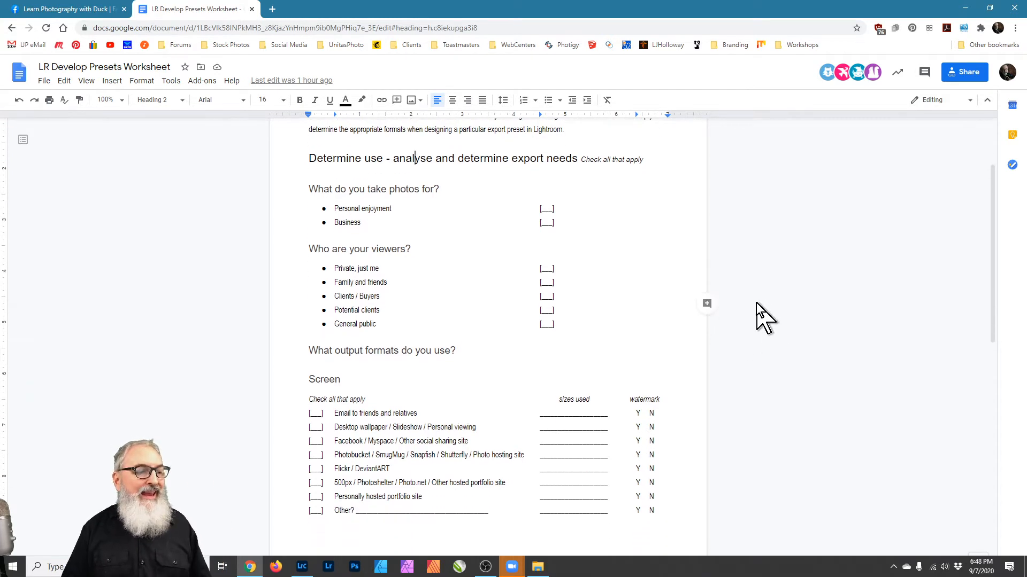
pyautogui.scroll(-4, 754, 313)
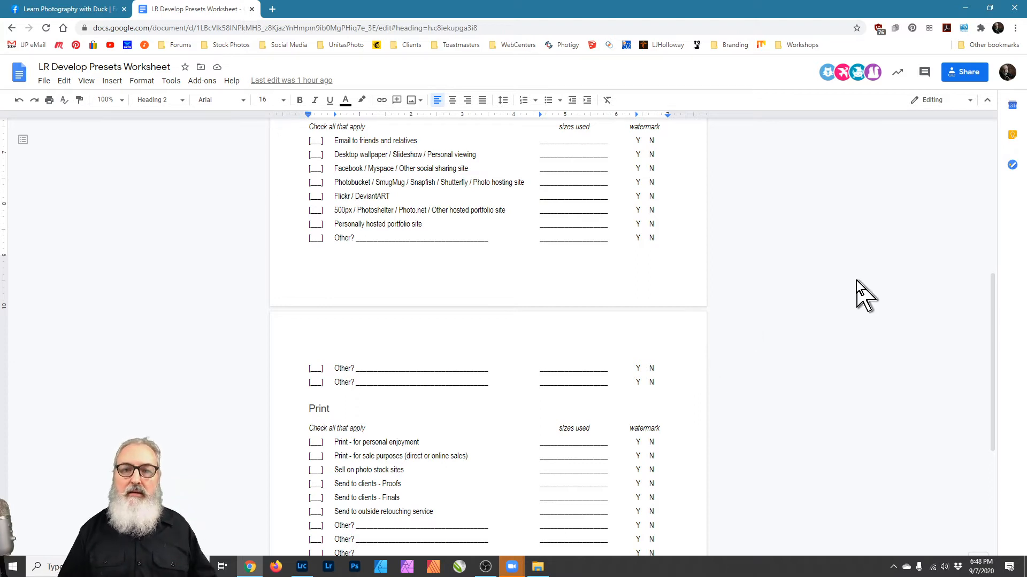
pyautogui.scroll(4, 852, 317)
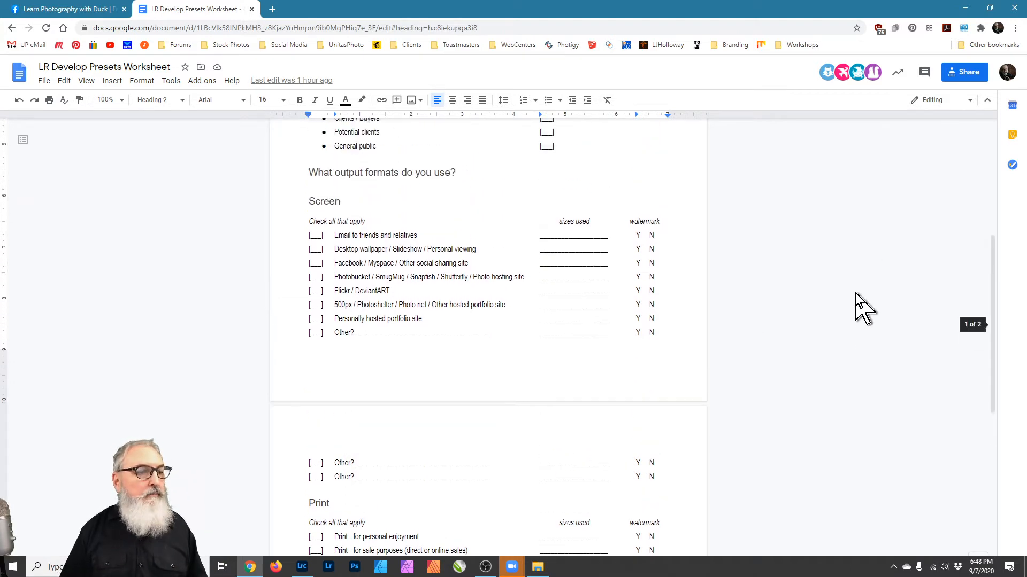
pyautogui.scroll(2, 778, 267)
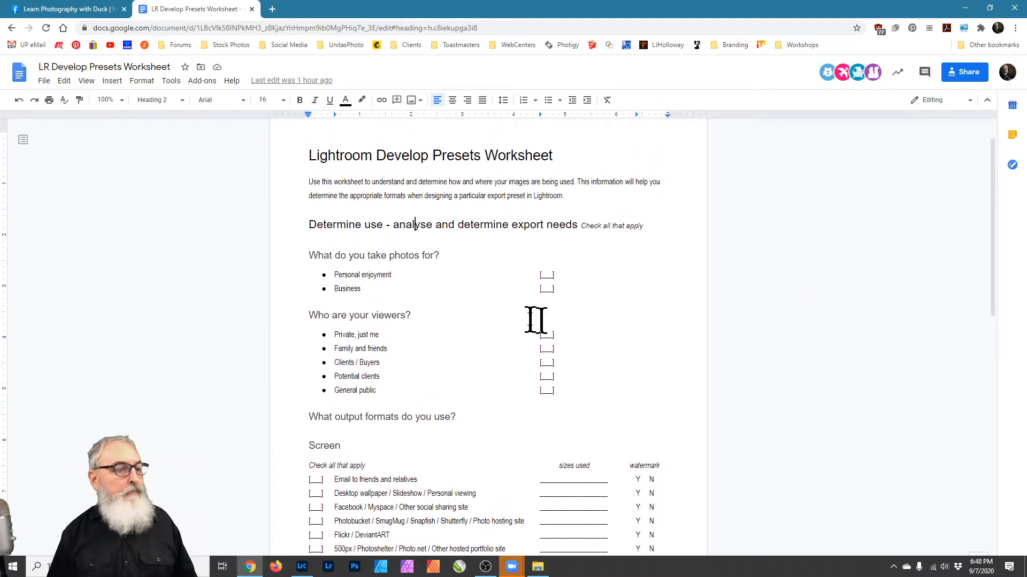
pyautogui.scroll(-1, 566, 300)
pyautogui.scroll(-1, 578, 274)
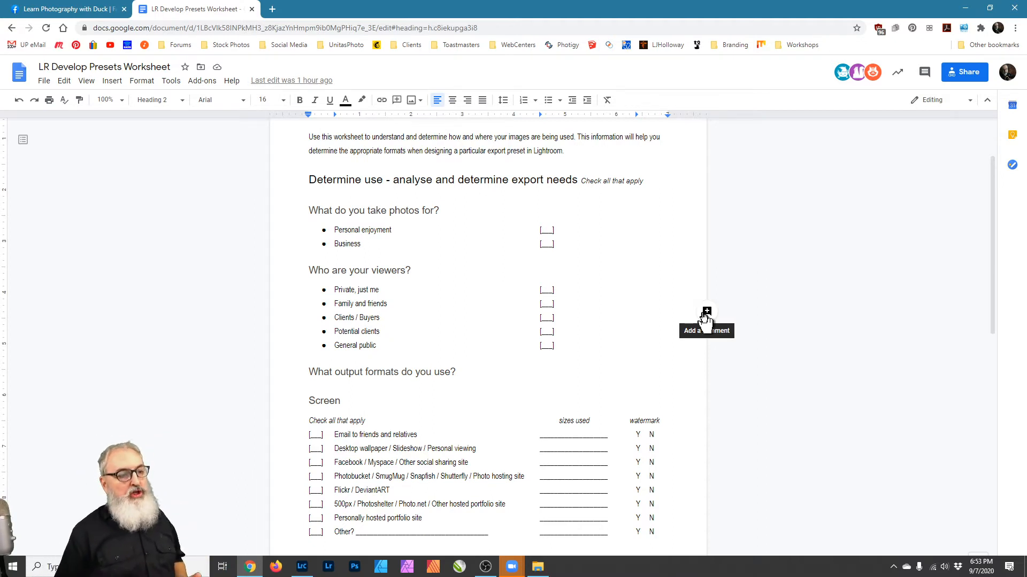
# Step: Review the Screen and Print checklists and place the cursor in the "Email to friends and relatives" row's sizes-used blank
pyautogui.scroll(-5, 748, 222)
pyautogui.scroll(1, 781, 200)
pyautogui.scroll(-1, 784, 196)
pyautogui.scroll(1, 805, 201)
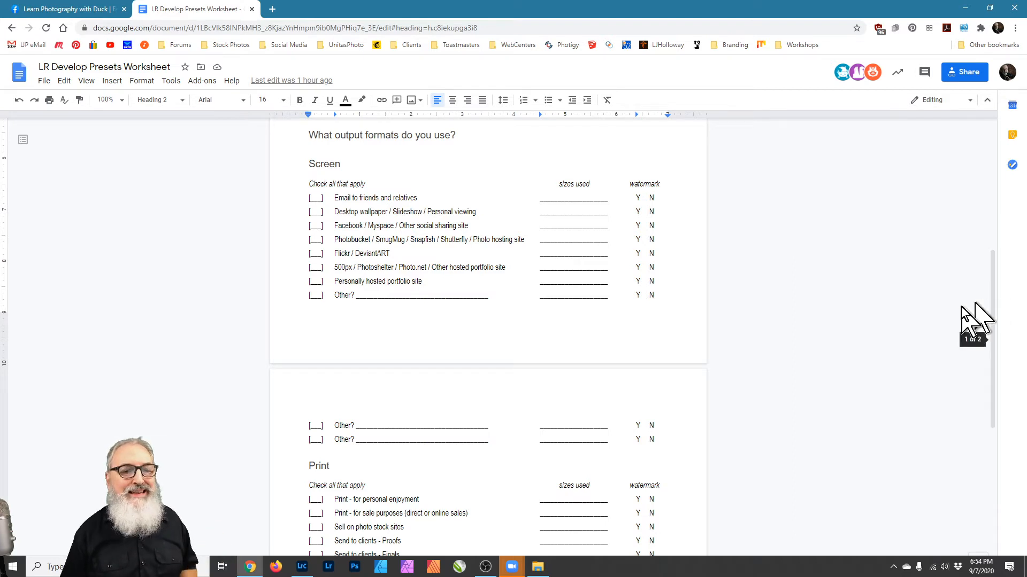
pyautogui.scroll(-2, 806, 335)
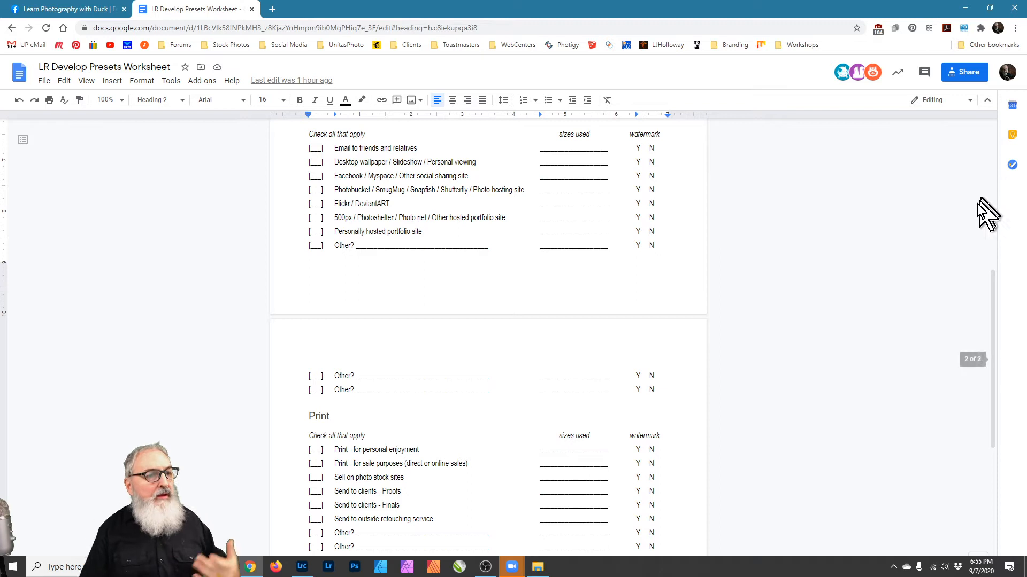
pyautogui.click(612, 148)
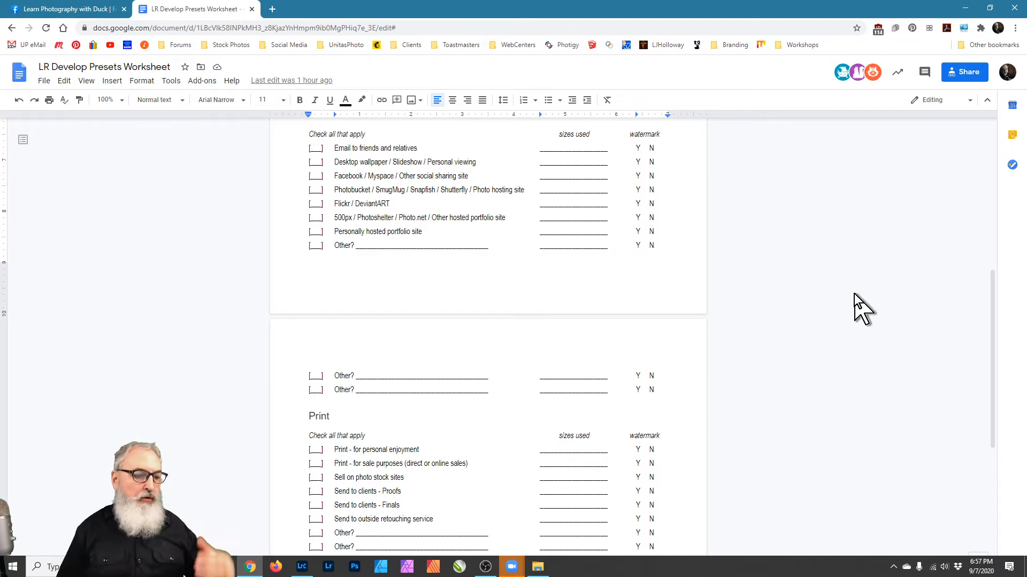
# Step: Skim the whole worksheet again, from the photo-use questions at the start to the Print checklist on page two
pyautogui.scroll(-3, 775, 271)
pyautogui.scroll(-3, 776, 283)
pyautogui.scroll(5, 785, 291)
pyautogui.scroll(8, 793, 294)
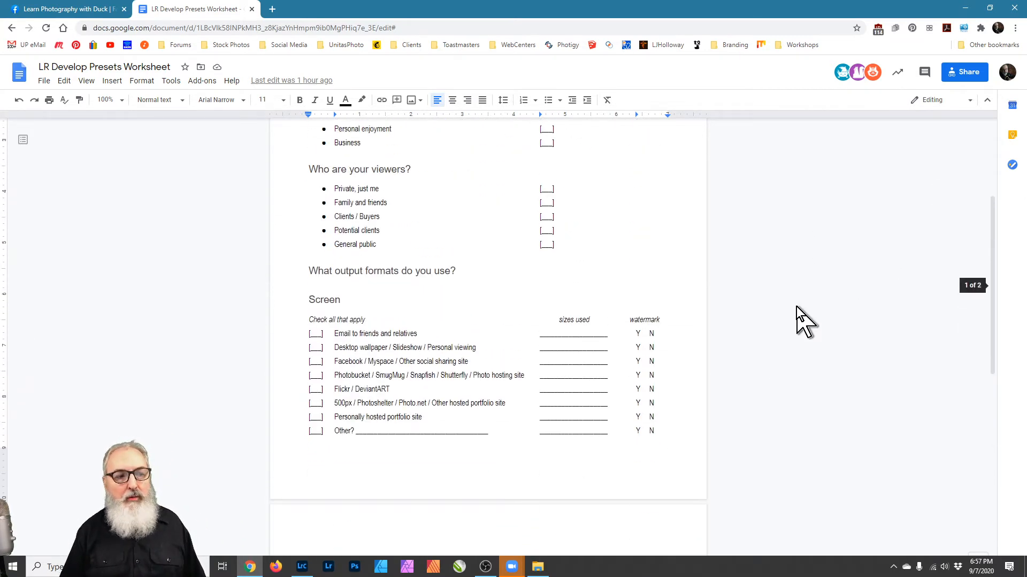
pyautogui.scroll(-1, 792, 329)
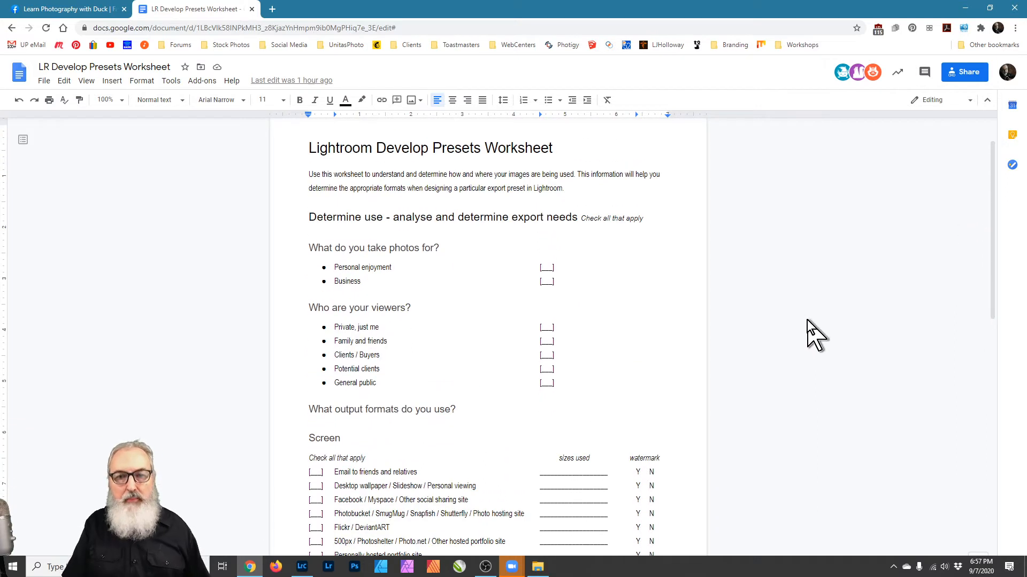
pyautogui.scroll(-2, 810, 316)
pyautogui.scroll(1, 813, 299)
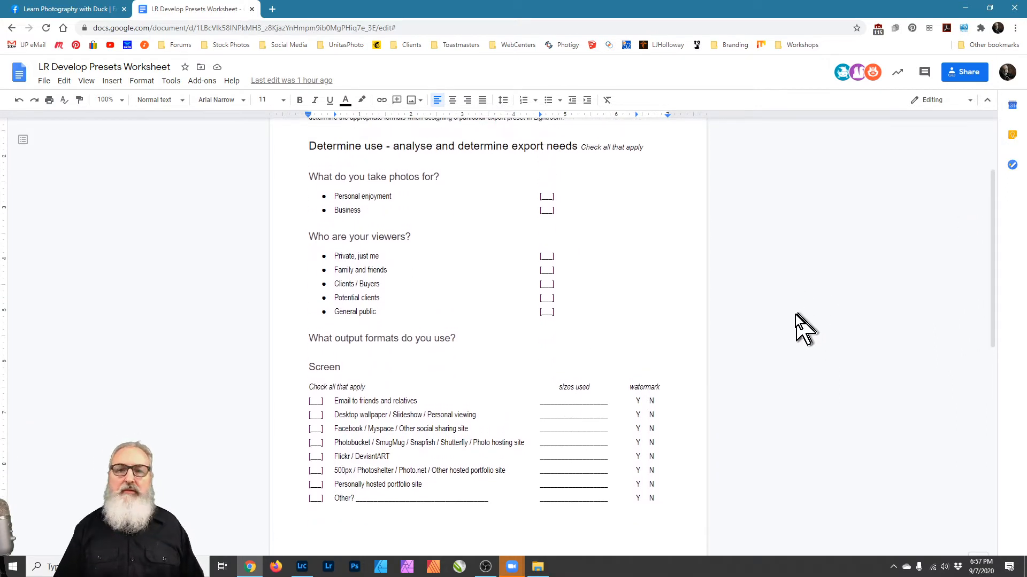
pyautogui.scroll(-1, 809, 312)
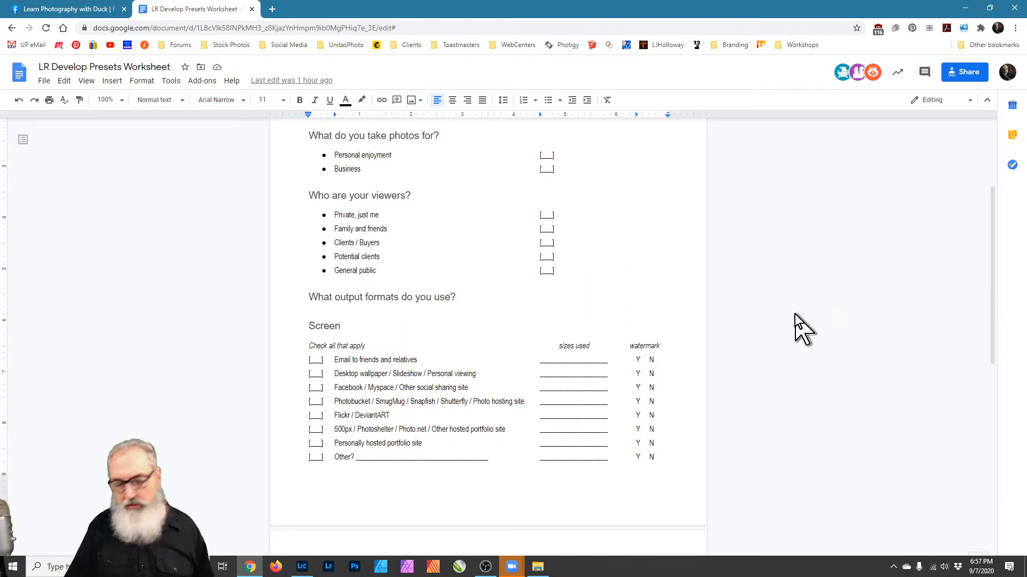
pyautogui.scroll(-2, 795, 313)
pyautogui.scroll(-7, 818, 312)
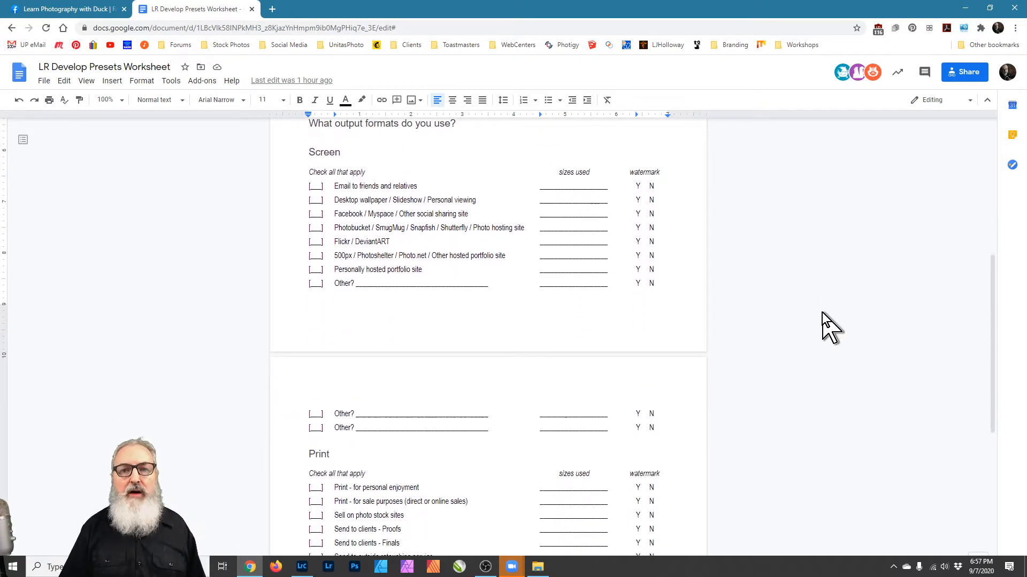
pyautogui.scroll(15, 826, 297)
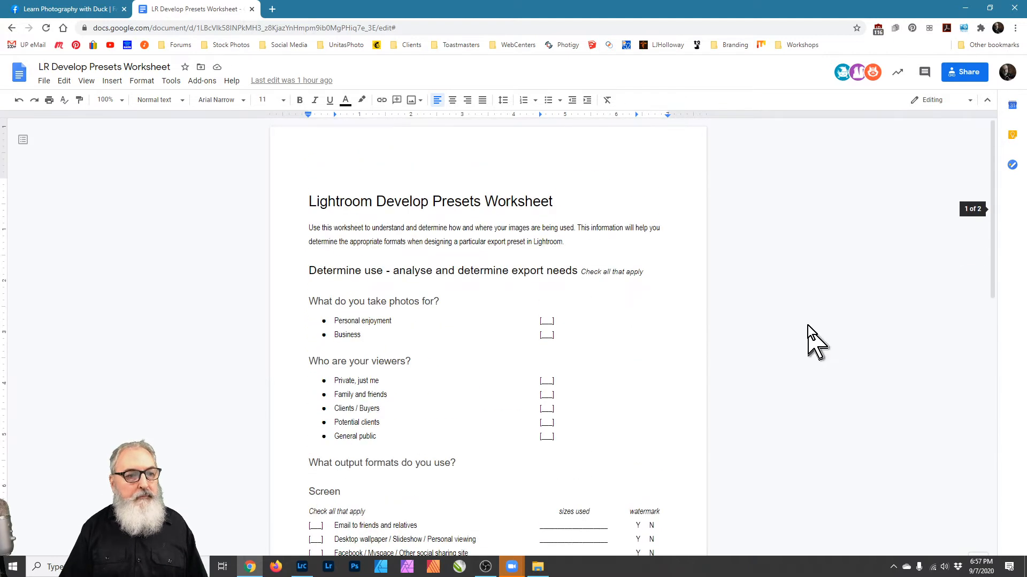
pyautogui.scroll(-2, 828, 303)
pyautogui.scroll(-3, 827, 303)
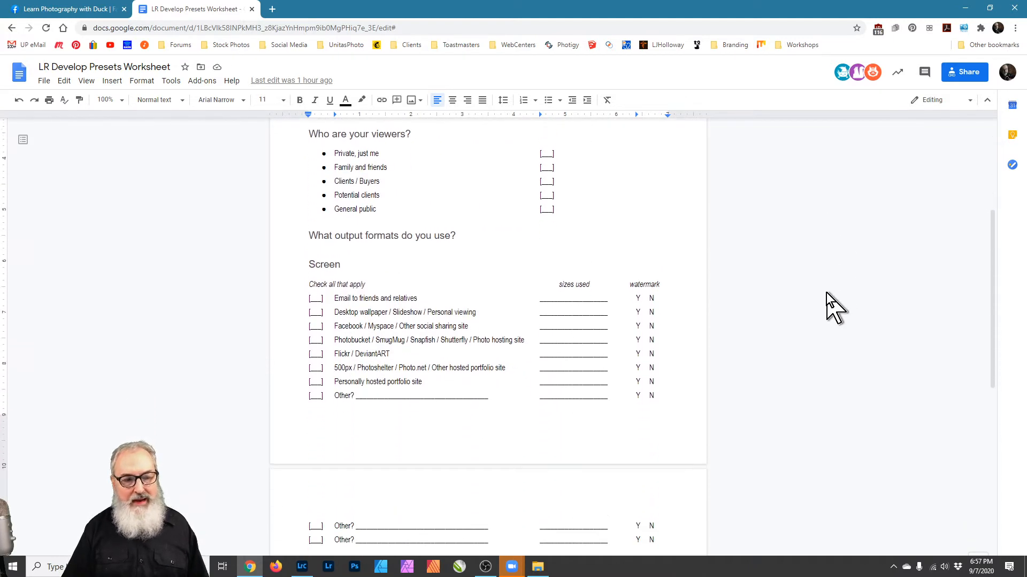
# Step: Switch to the File Explorer window showing Pictures, maximized, and open the Photo Storage (F:) drive
pyautogui.press('super+Tab')
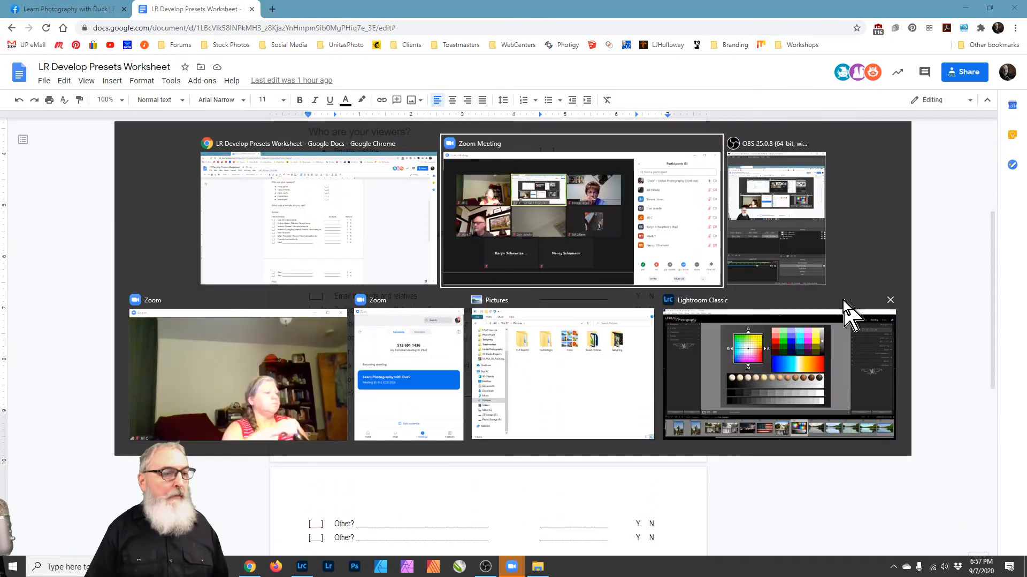
pyautogui.click(593, 396)
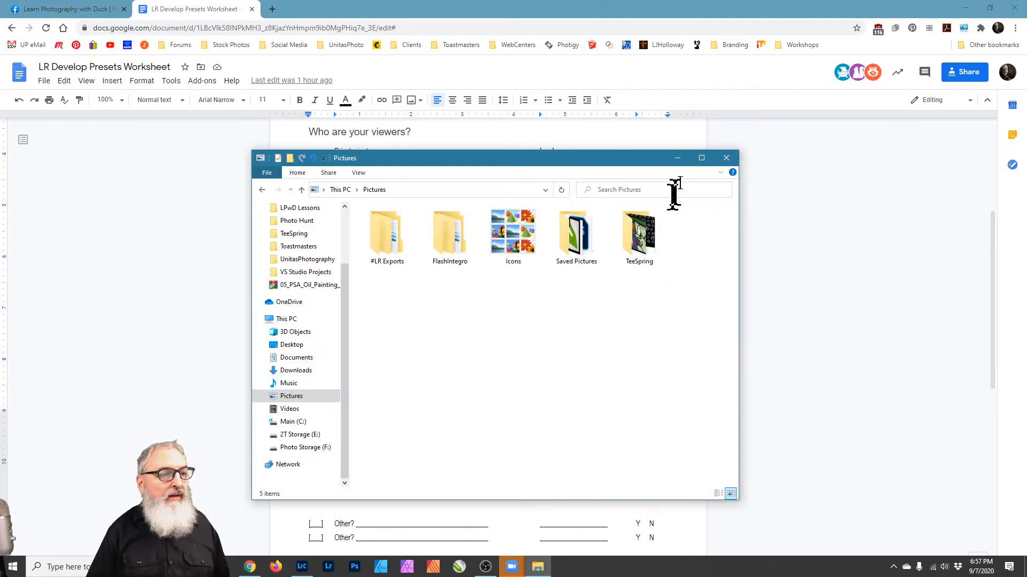
pyautogui.doubleClick(633, 158)
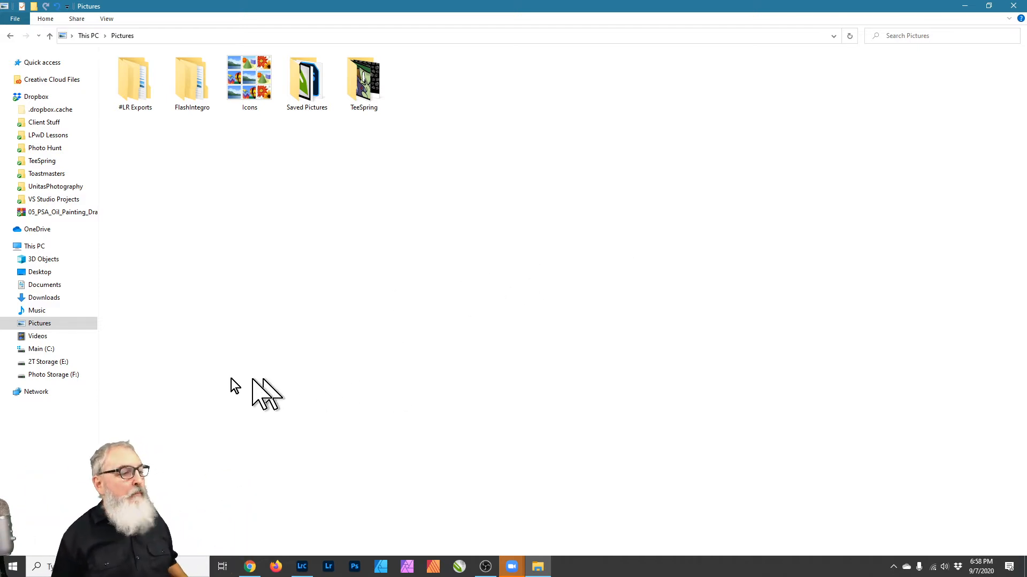
pyautogui.click(59, 375)
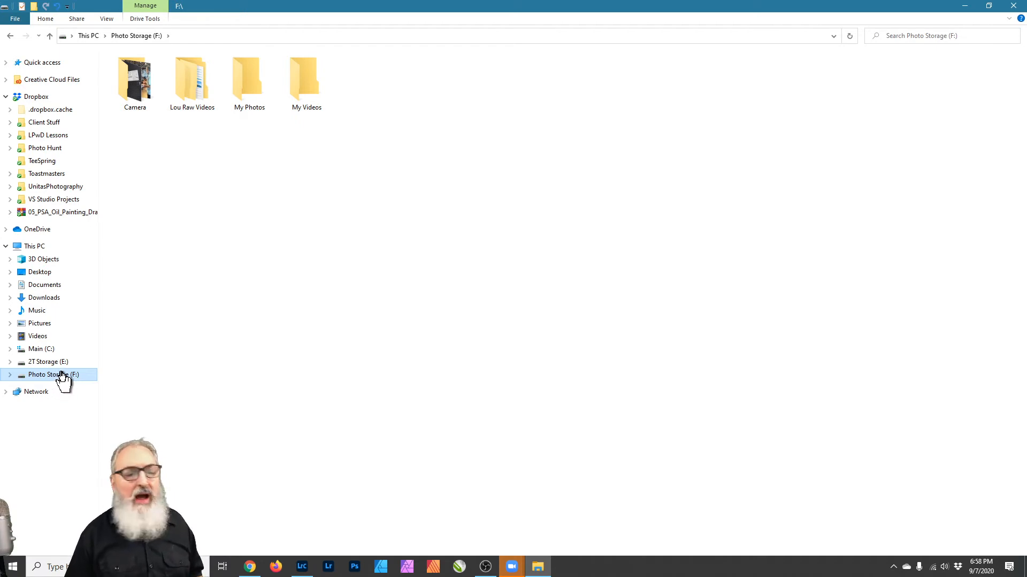
# Step: Examine the top-level folders on the Photo Storage drive, highlighting the raw videos, My Photos and My Videos folders
pyautogui.moveTo(136, 130); pyautogui.dragTo(353, 169)
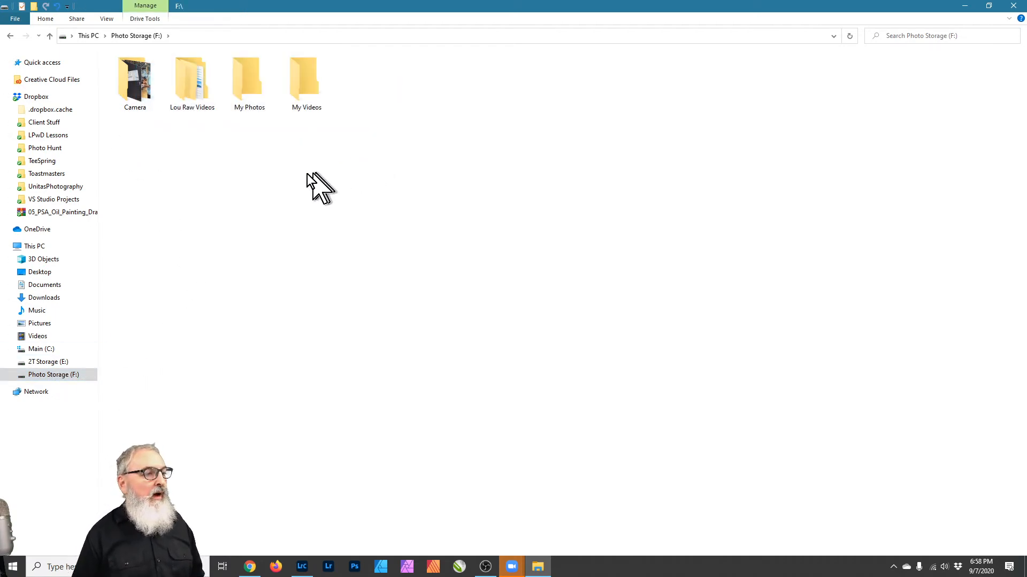
pyautogui.click(183, 88)
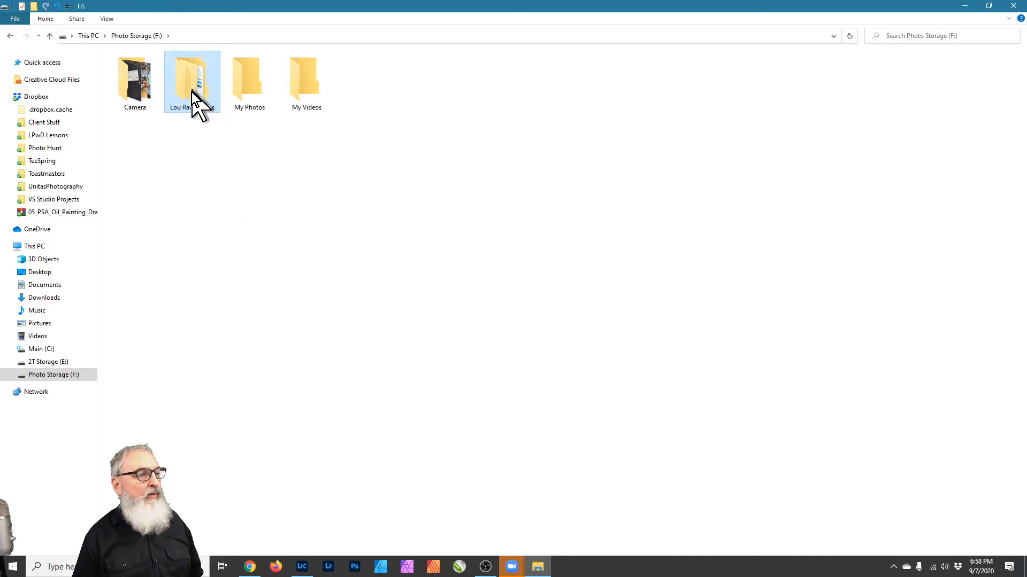
pyautogui.click(194, 117)
pyautogui.click(189, 86)
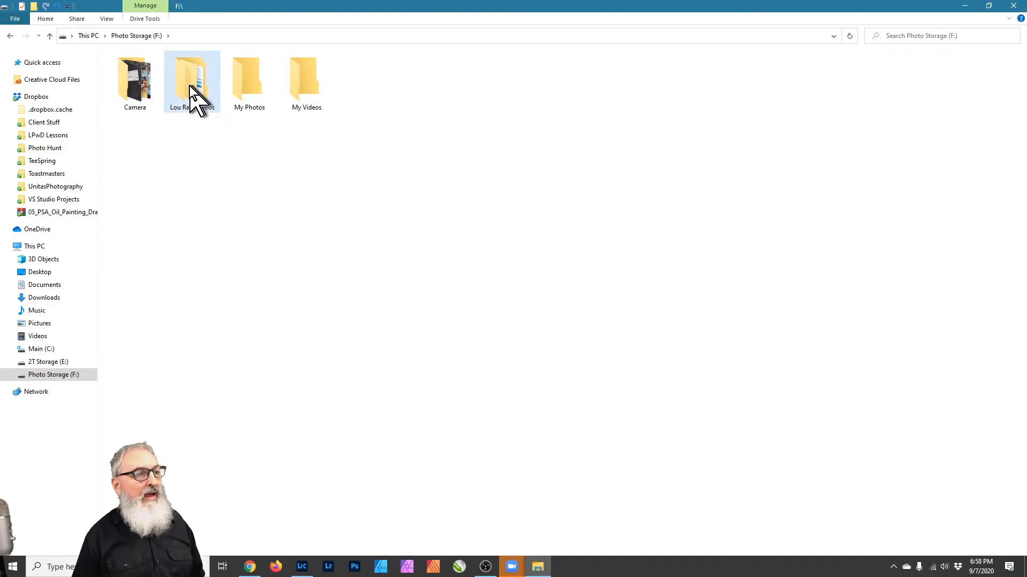
pyautogui.click(190, 147)
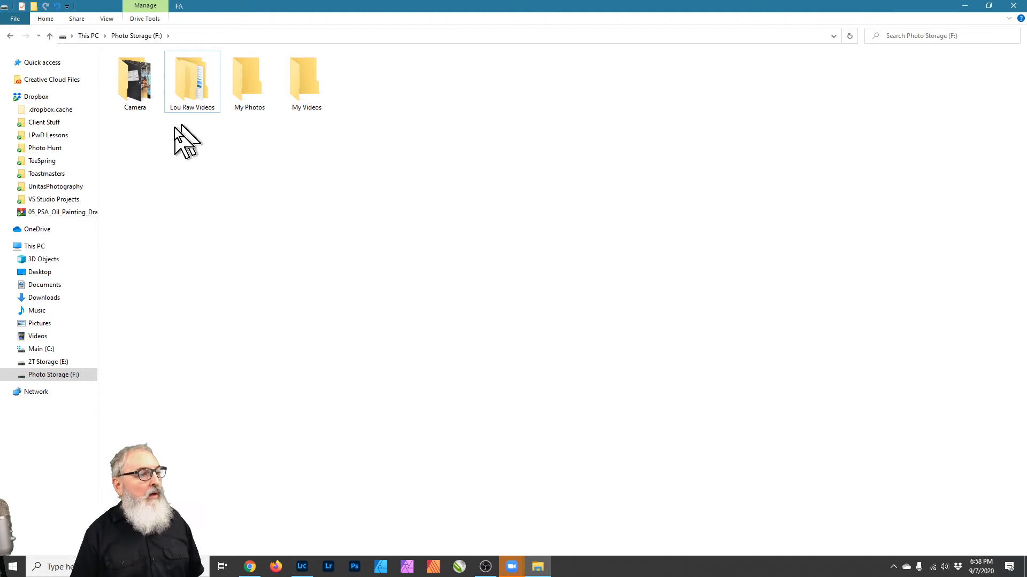
pyautogui.click(250, 109)
pyautogui.moveTo(293, 107); pyautogui.dragTo(212, 248)
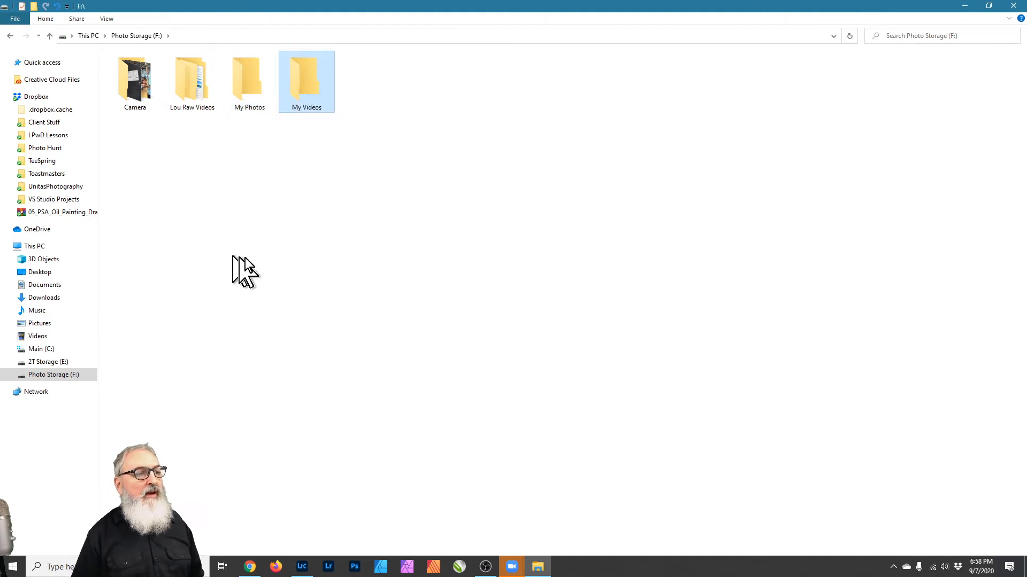
pyautogui.click(306, 251)
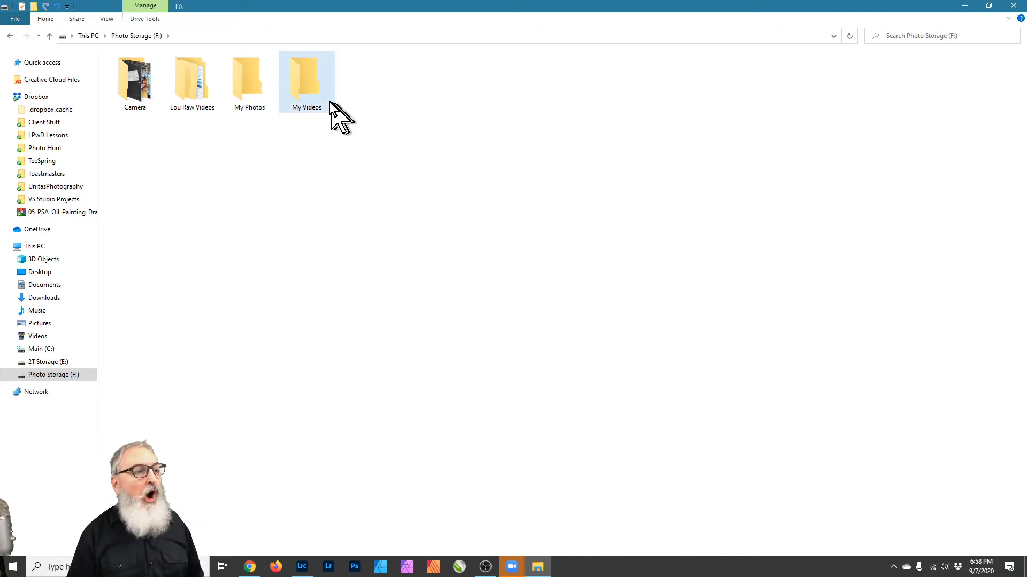
pyautogui.moveTo(313, 88); pyautogui.dragTo(316, 123)
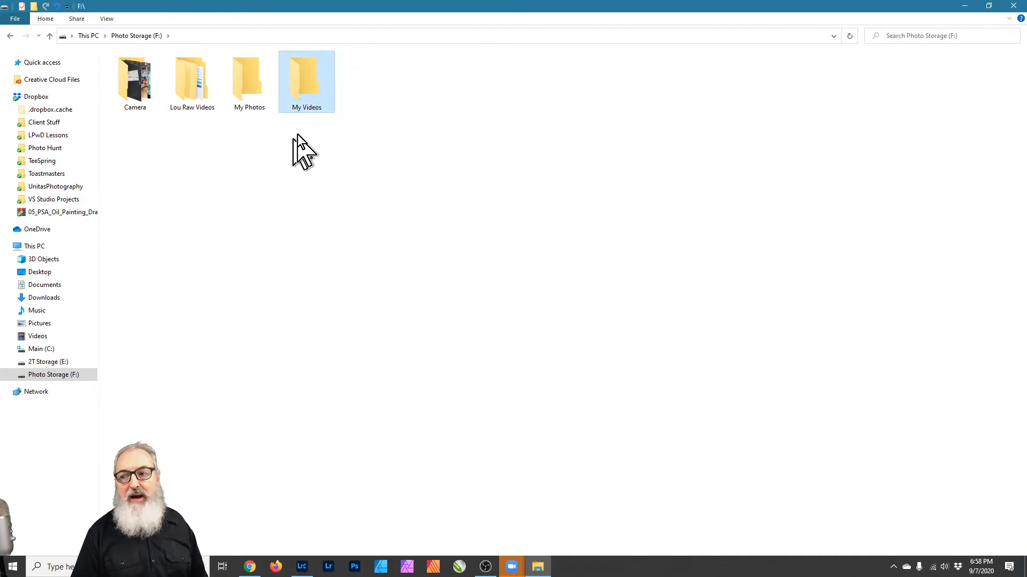
# Step: Open the My Photos folder on the Photo Storage drive and look over its subfolders
pyautogui.click(243, 99)
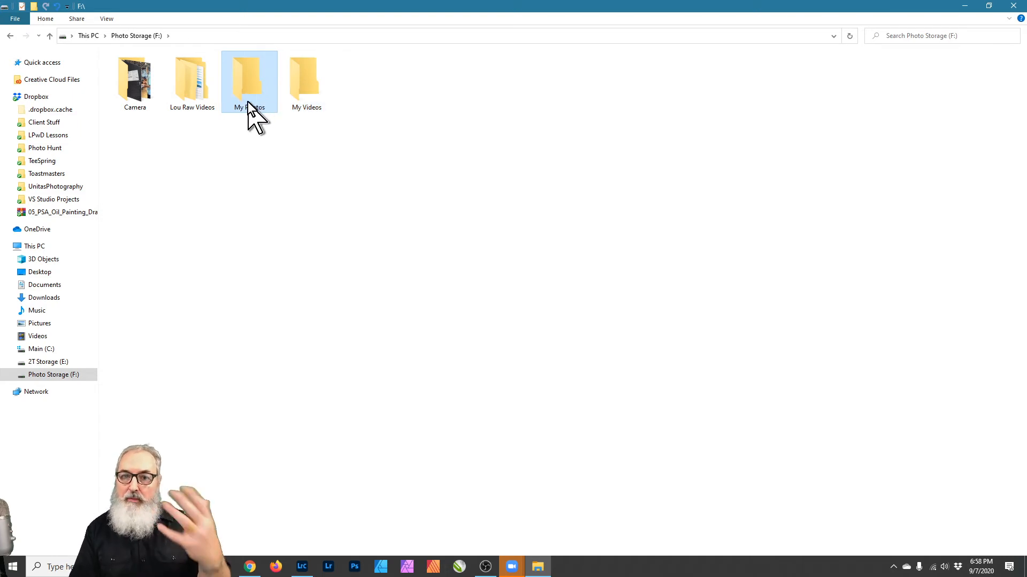
pyautogui.doubleClick(243, 86)
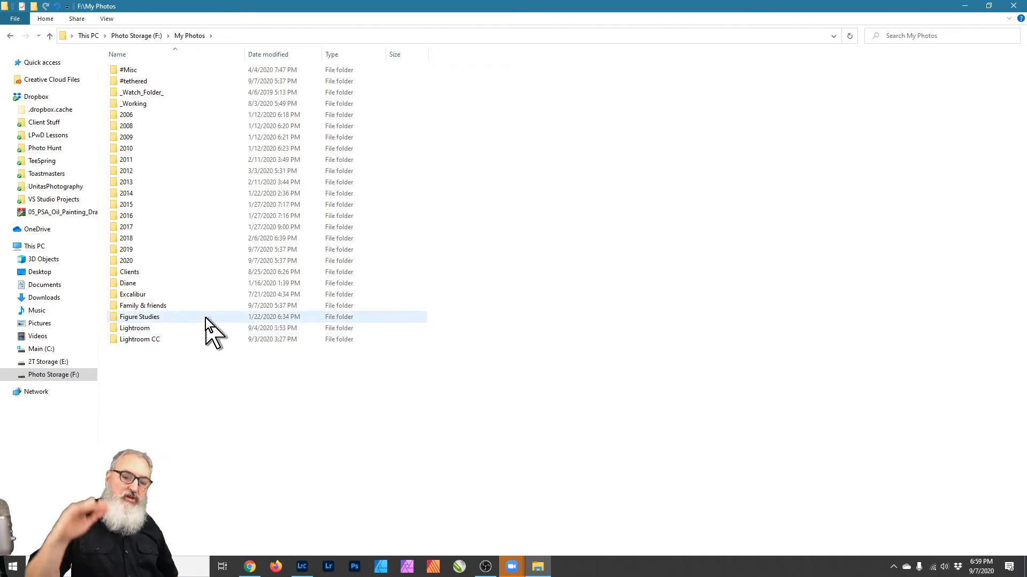
pyautogui.moveTo(205, 318)
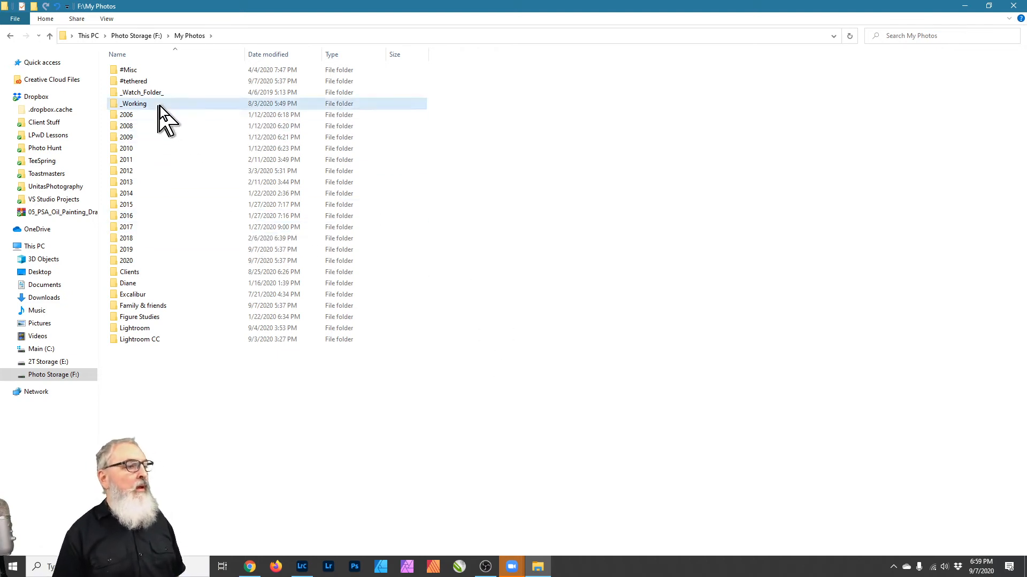
# Step: Examine the subfolders of My Photos, highlighting #tethered, _Watch_Folder_, _Working and the 2017 year folder, and clear the selection
pyautogui.click(168, 81)
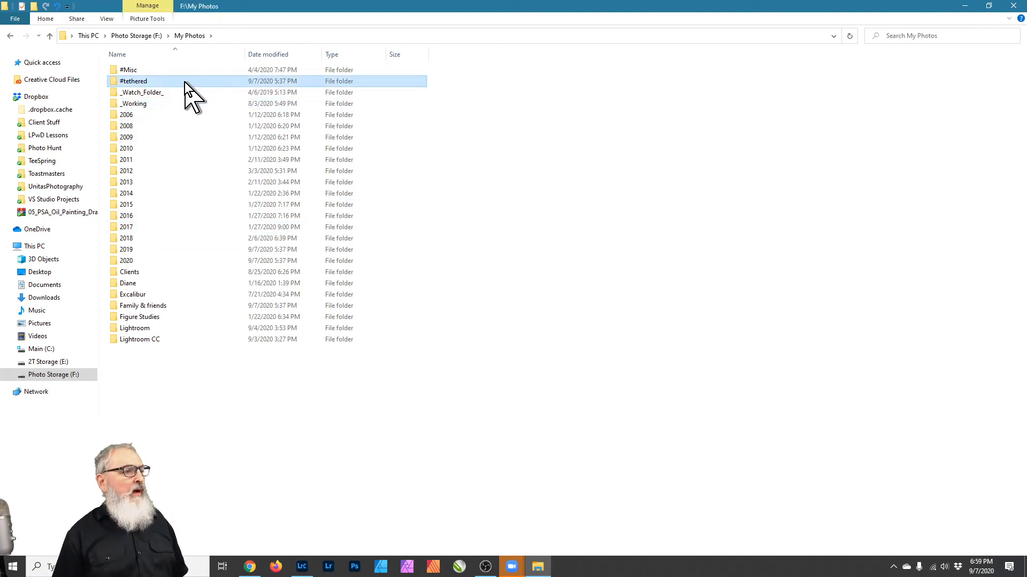
pyautogui.click(178, 92)
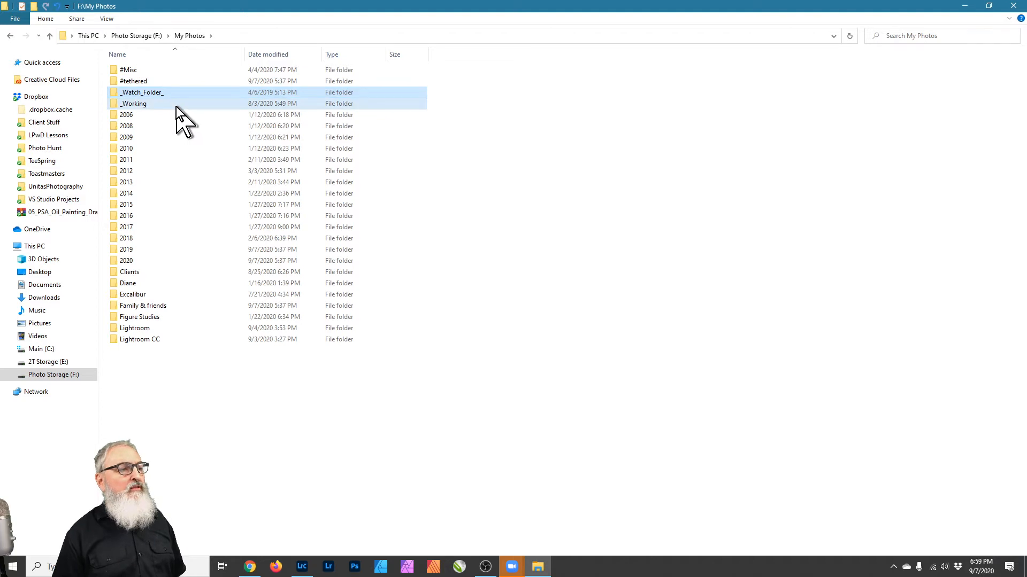
pyautogui.click(177, 106)
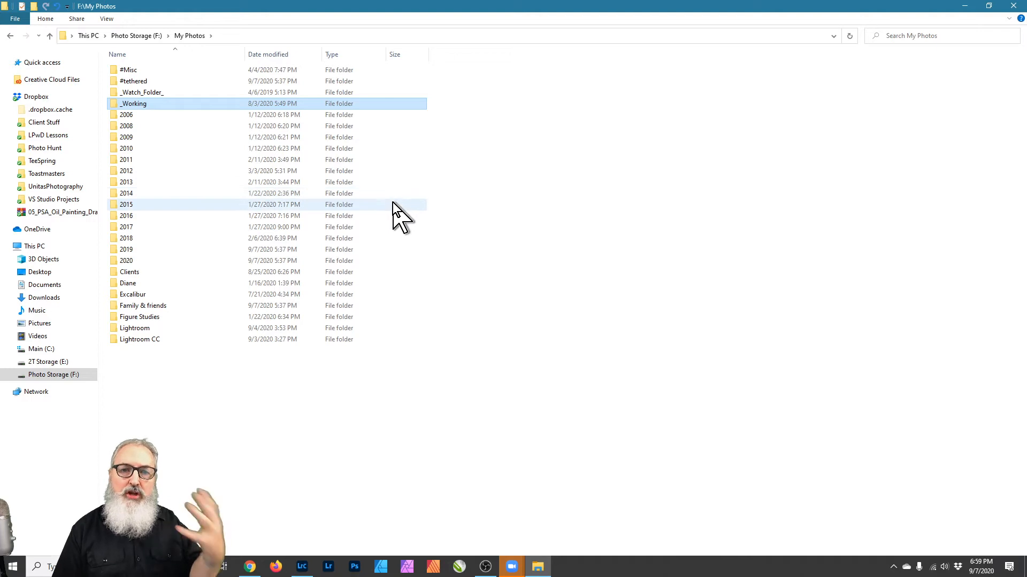
pyautogui.click(422, 228)
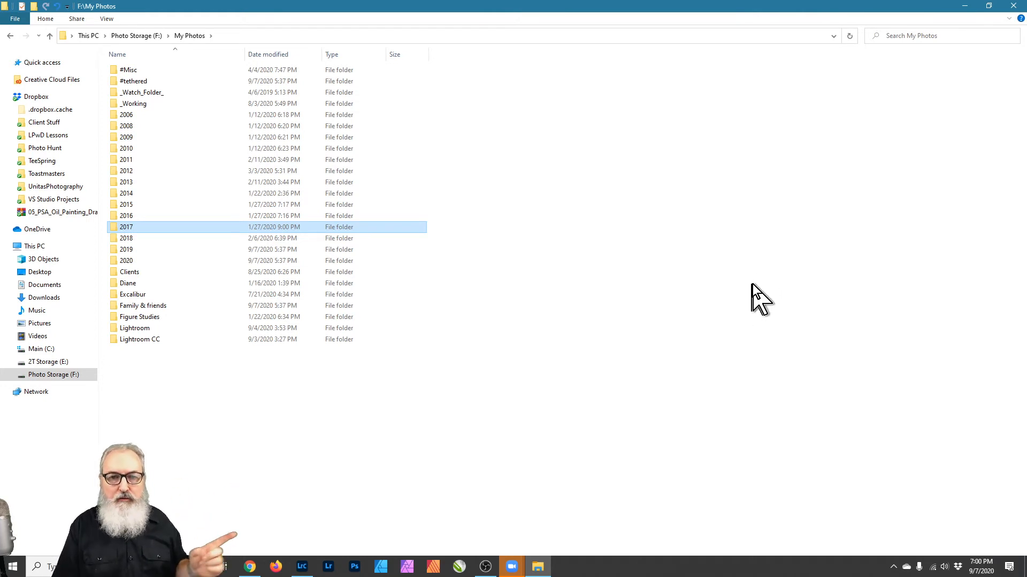
pyautogui.click(758, 306)
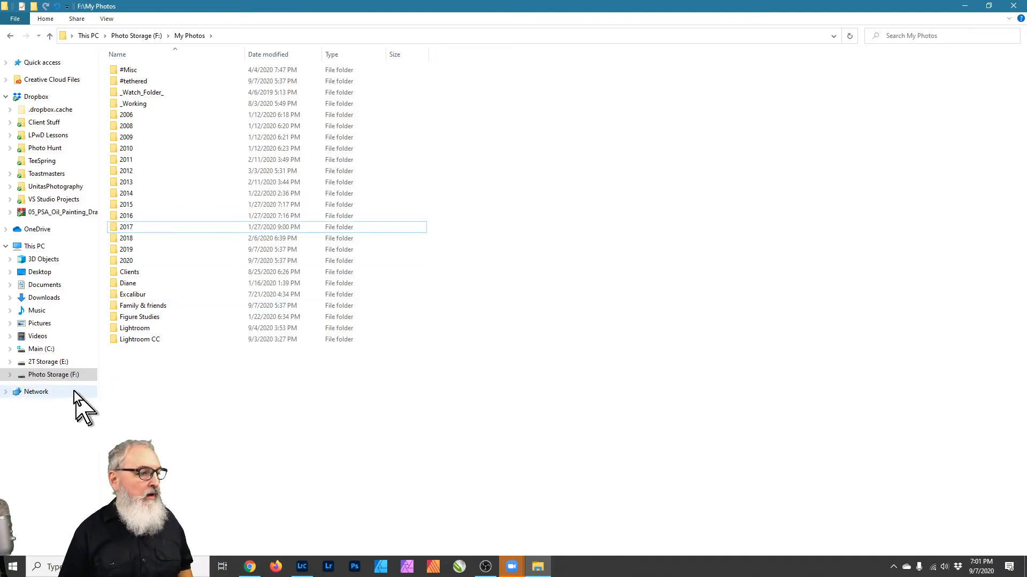
# Step: Return to the root of the Photo Storage (F:) drive, and view the Videos and Pictures folders of This PC for comparison
pyautogui.click(64, 376)
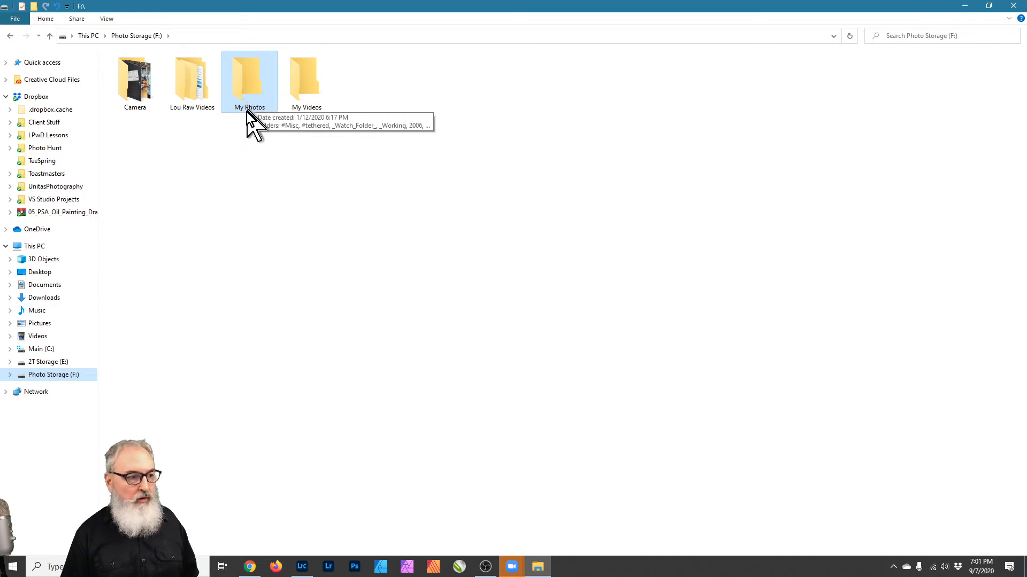
pyautogui.click(323, 318)
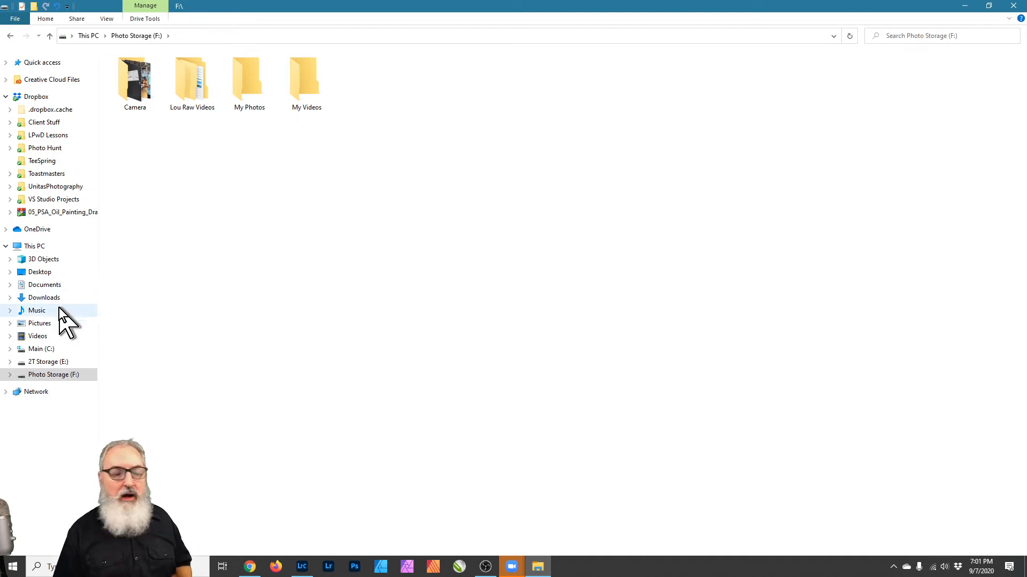
pyautogui.click(61, 335)
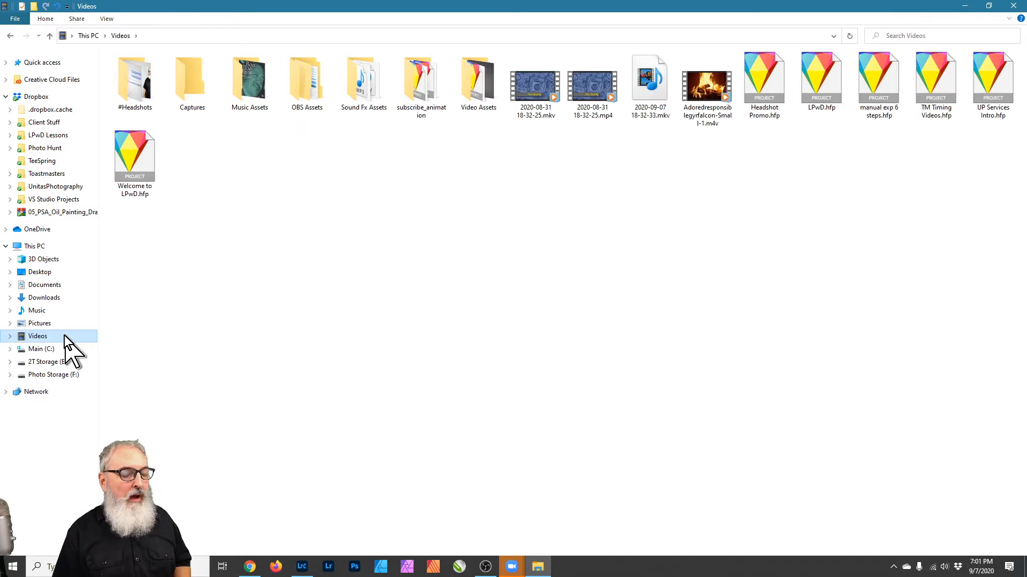
pyautogui.click(61, 324)
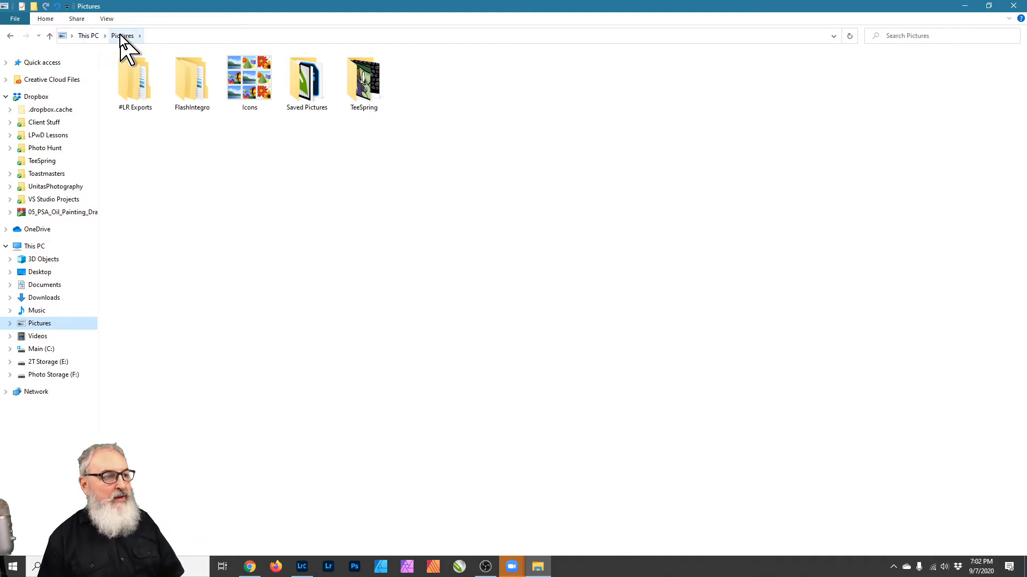
# Step: Open Pictures in a new window and browse from This PC through Main (C:) and Users to the Owner folder
pyautogui.rightClick(69, 323)
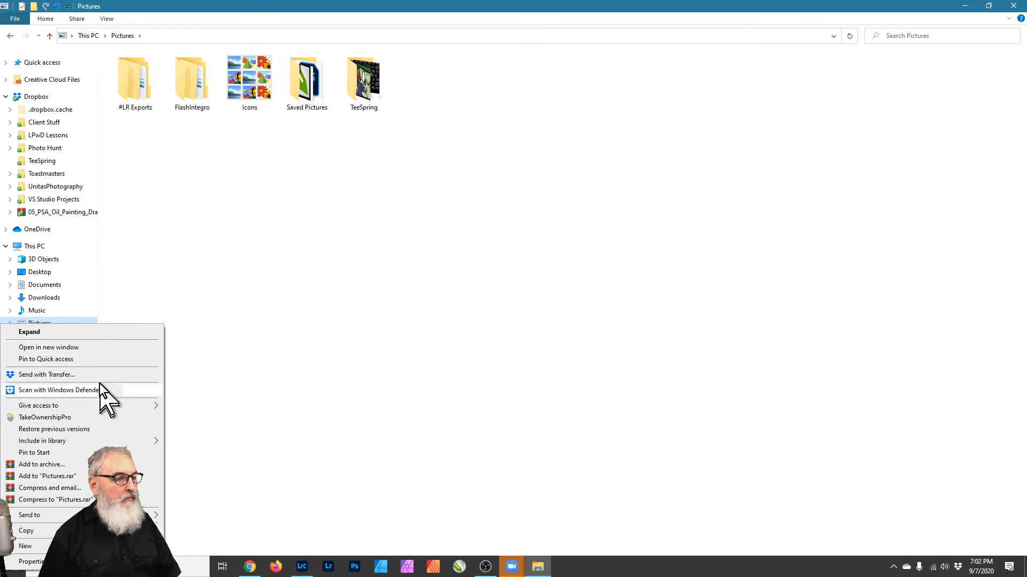
pyautogui.click(105, 347)
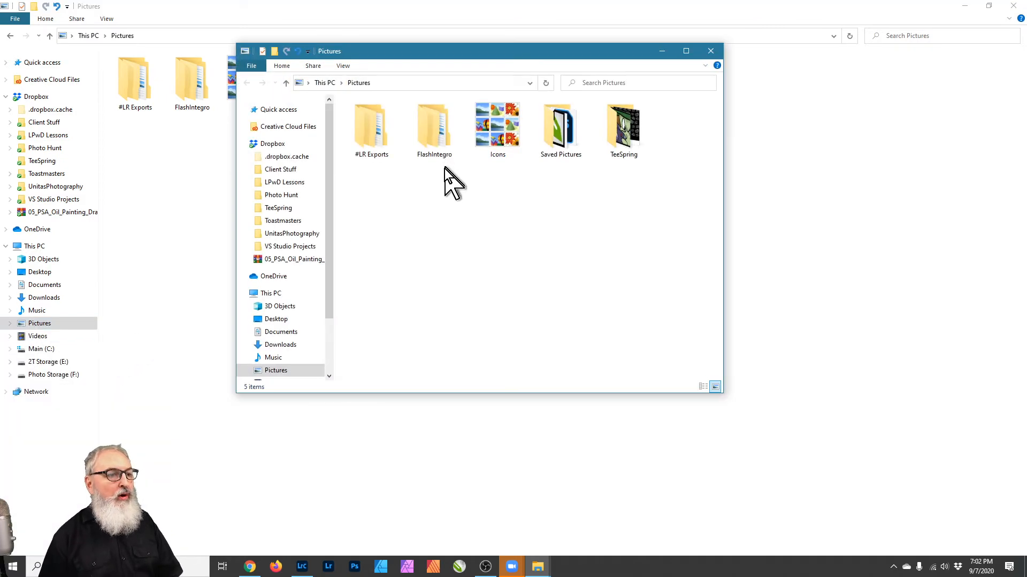
pyautogui.click(319, 84)
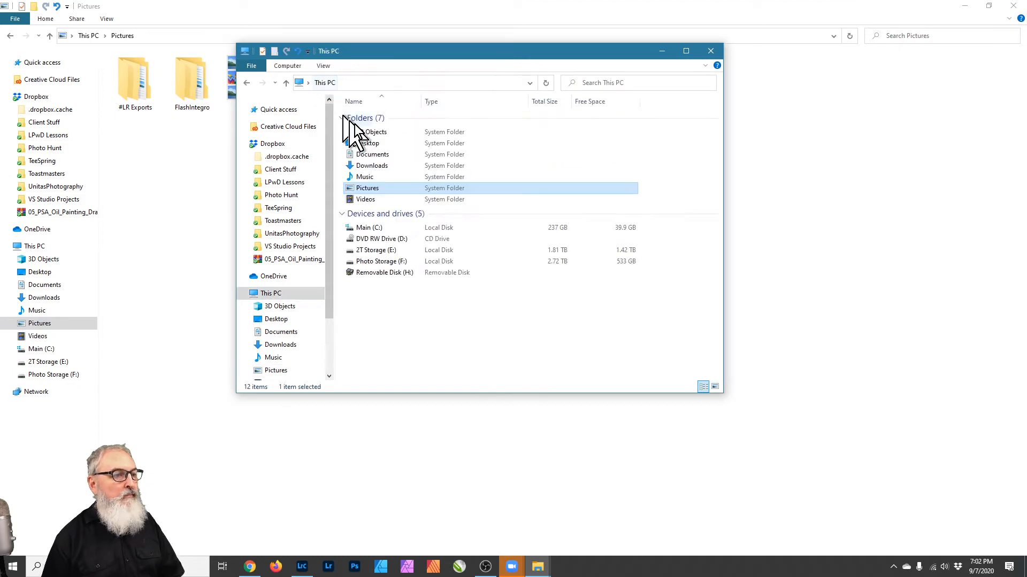
pyautogui.doubleClick(375, 229)
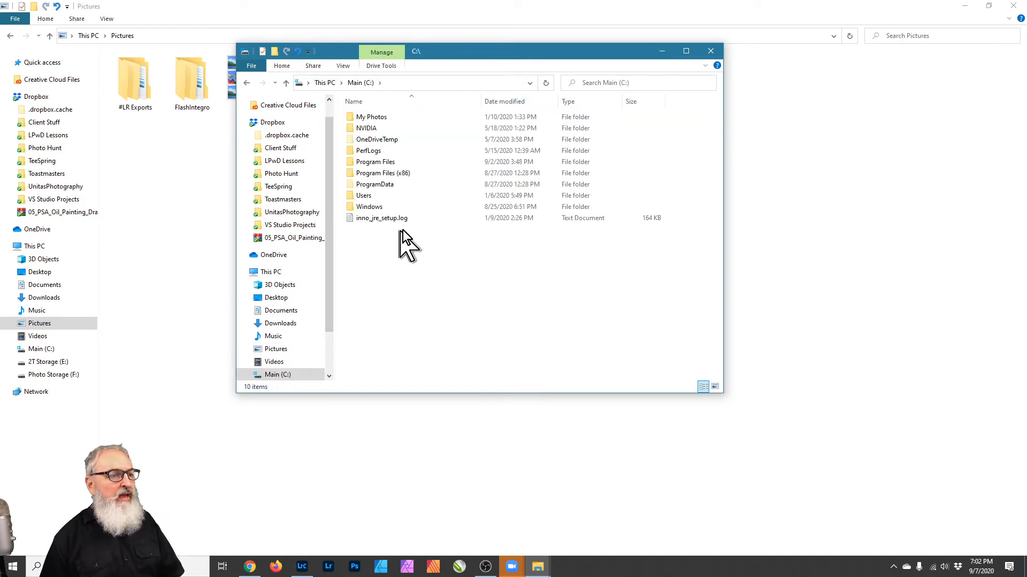
pyautogui.doubleClick(380, 195)
pyautogui.click(372, 129)
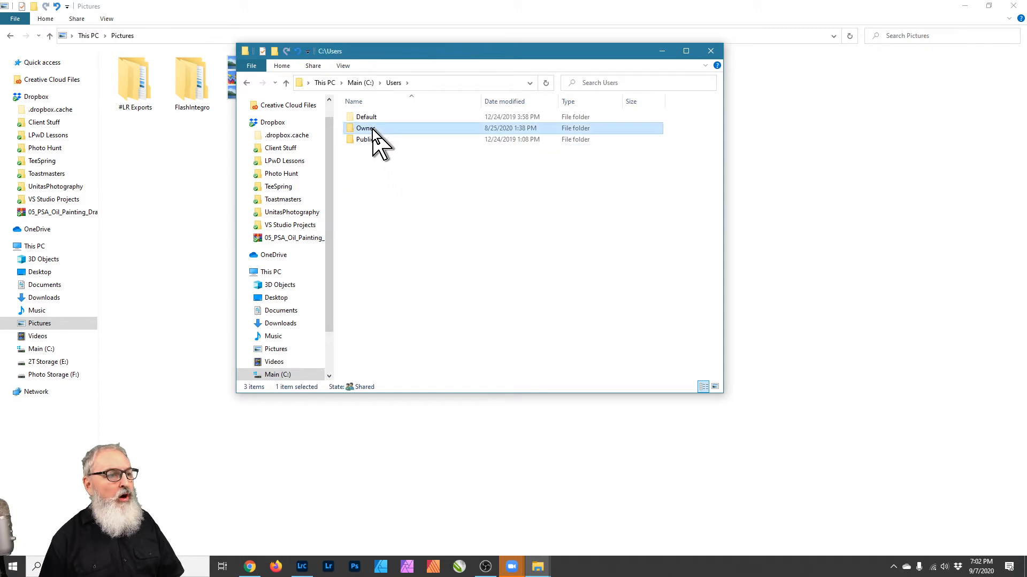
pyautogui.doubleClick(372, 130)
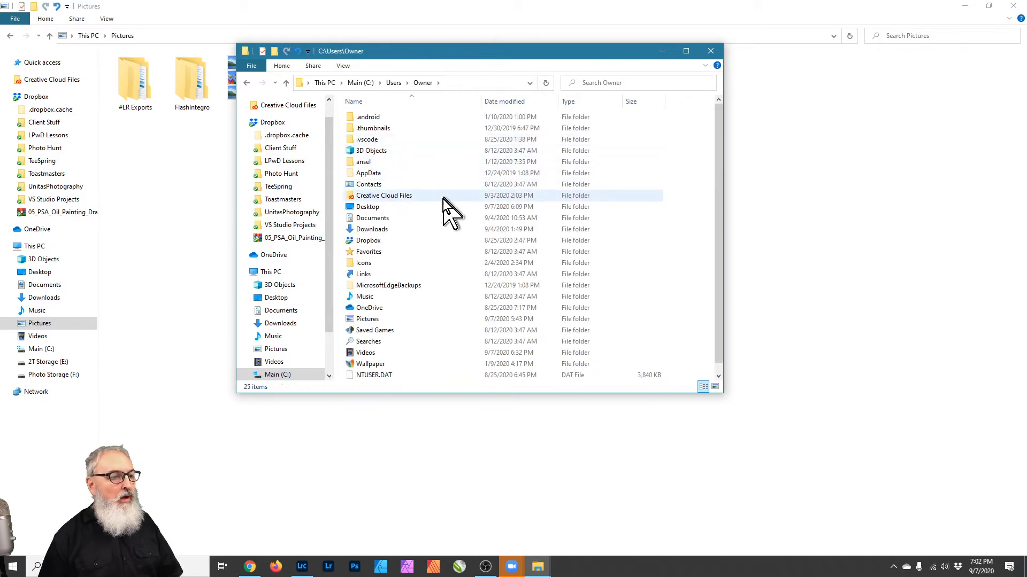
# Step: Highlight the Downloads, Pictures and Videos folders inside the Owner folder, and close this second window
pyautogui.click(386, 230)
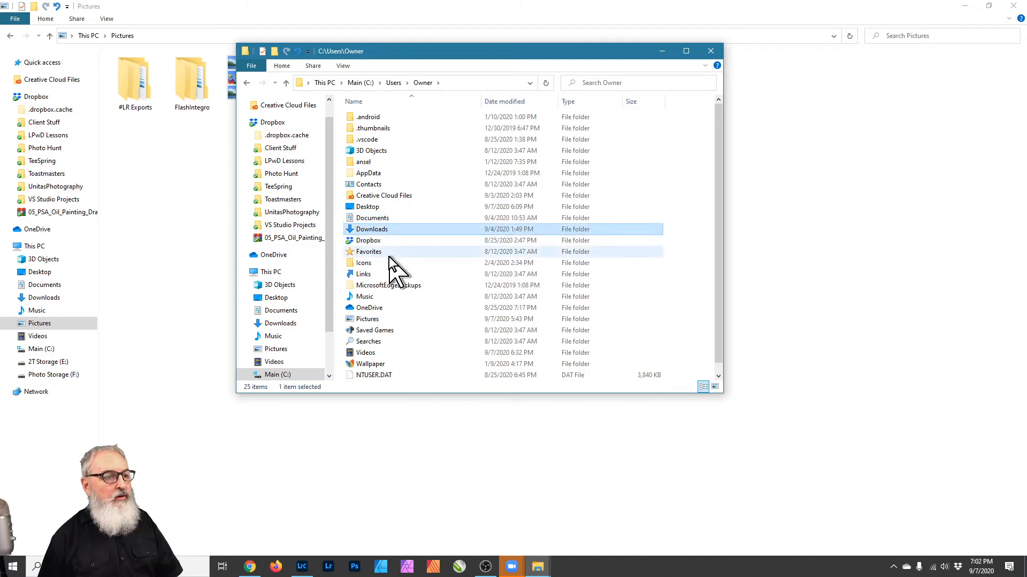
pyautogui.click(417, 320)
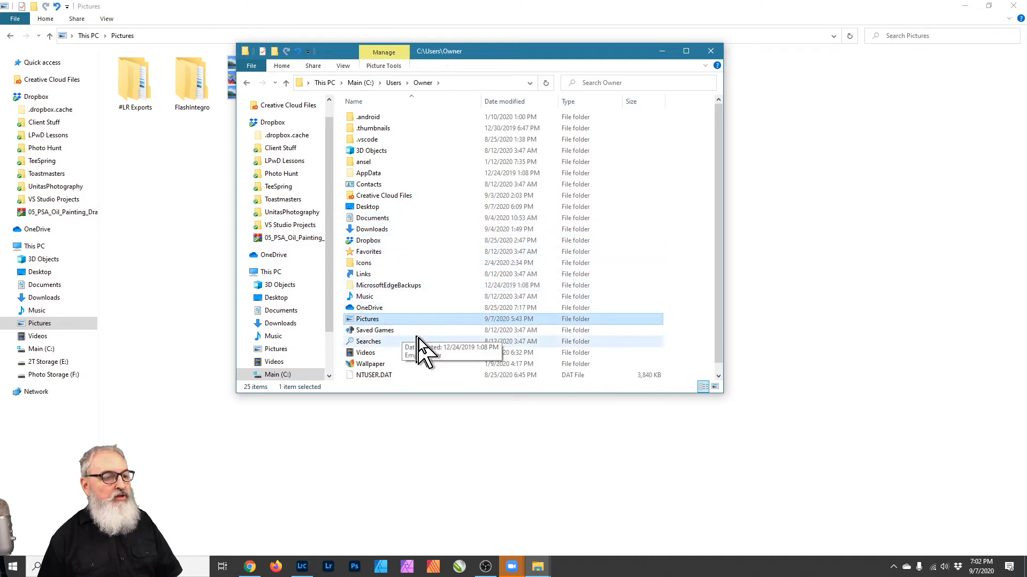
pyautogui.click(384, 355)
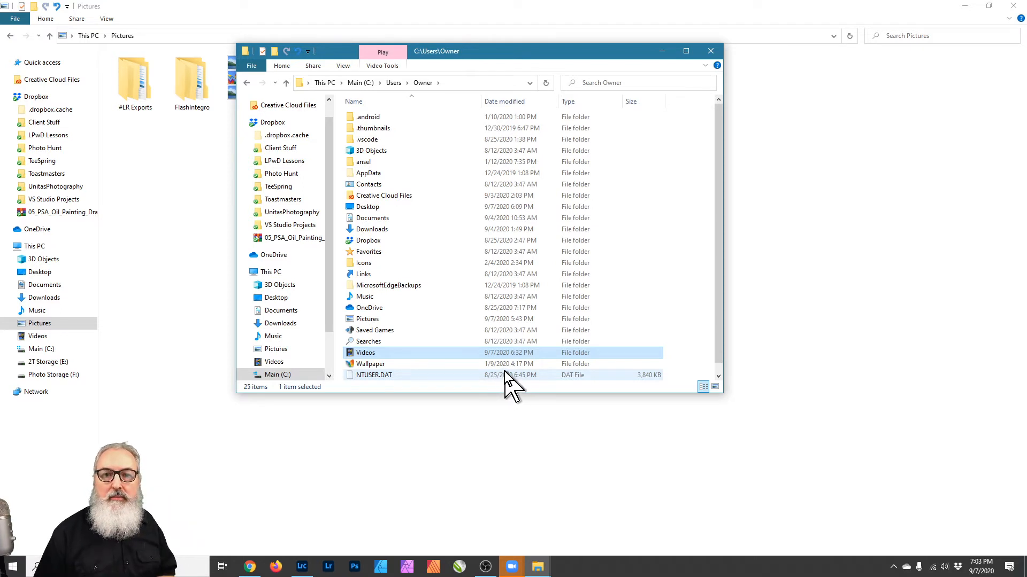
pyautogui.click(713, 51)
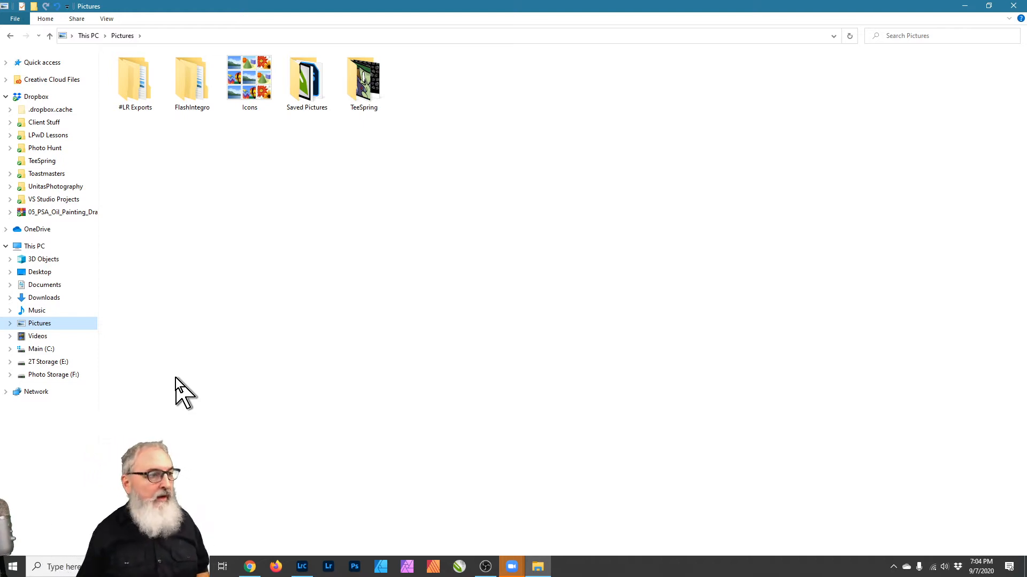
# Step: Point out the #LR Exports folder within Pictures and open it to show its export subfolders
pyautogui.click(139, 108)
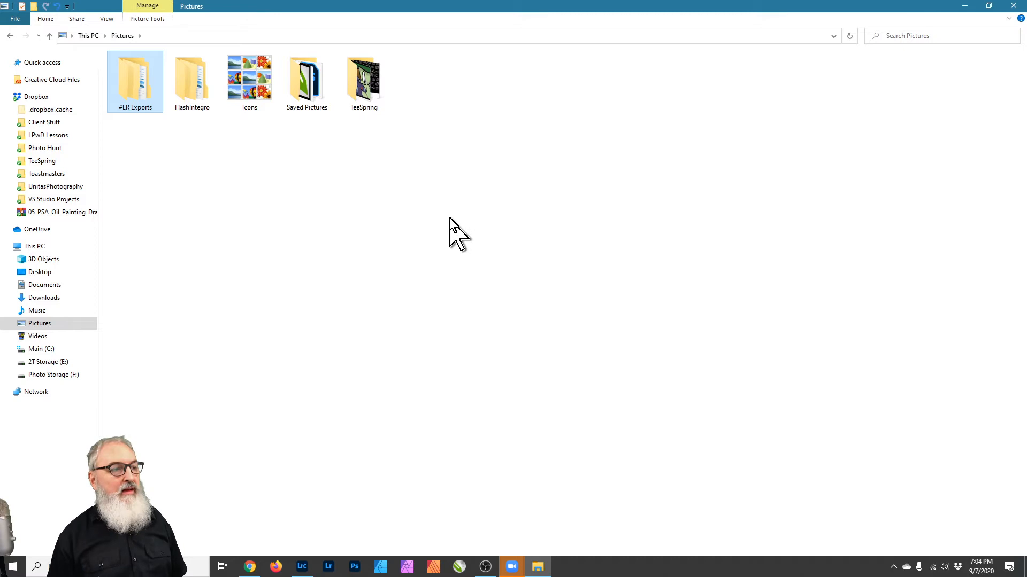
pyautogui.click(469, 273)
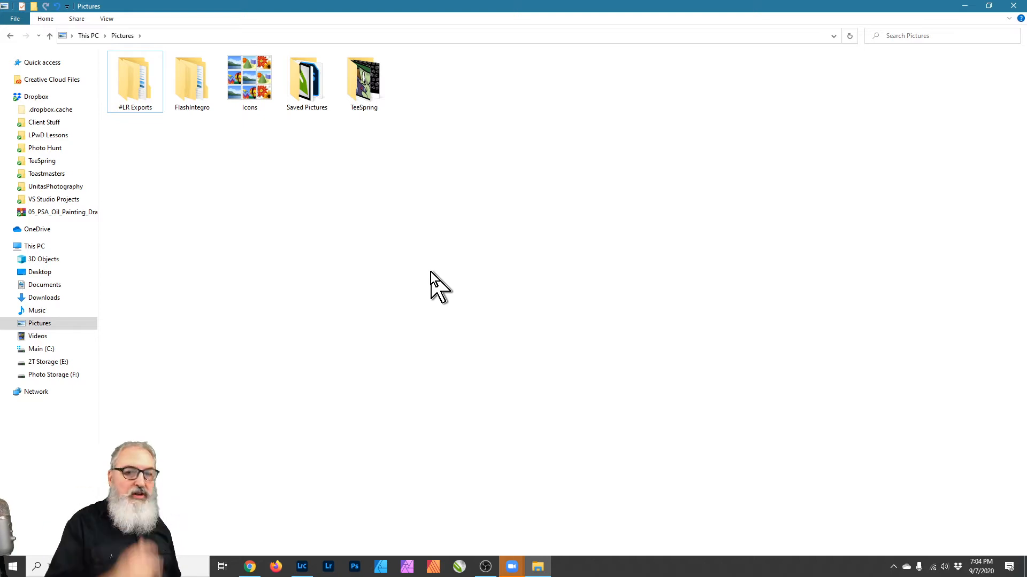
pyautogui.doubleClick(135, 88)
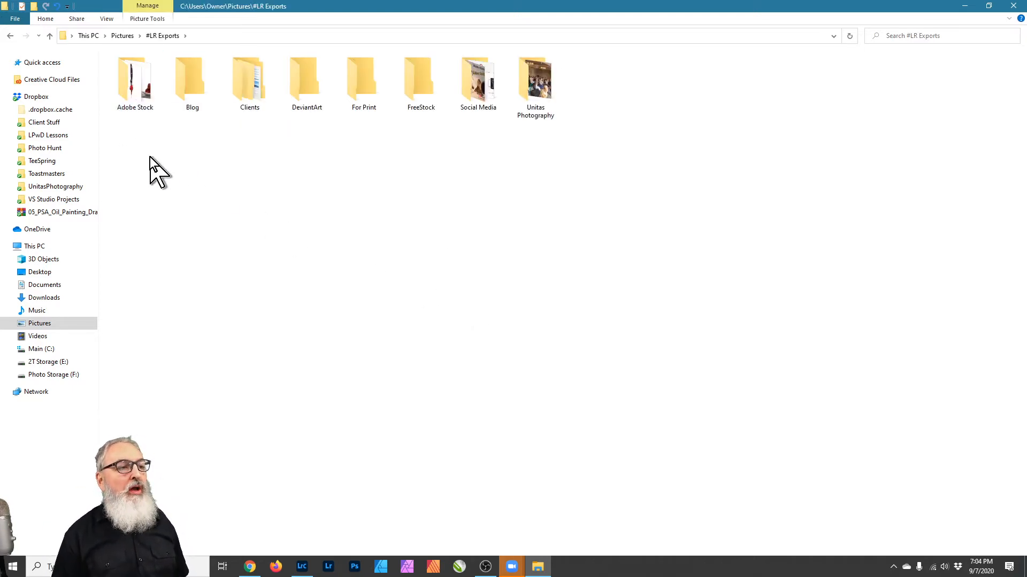
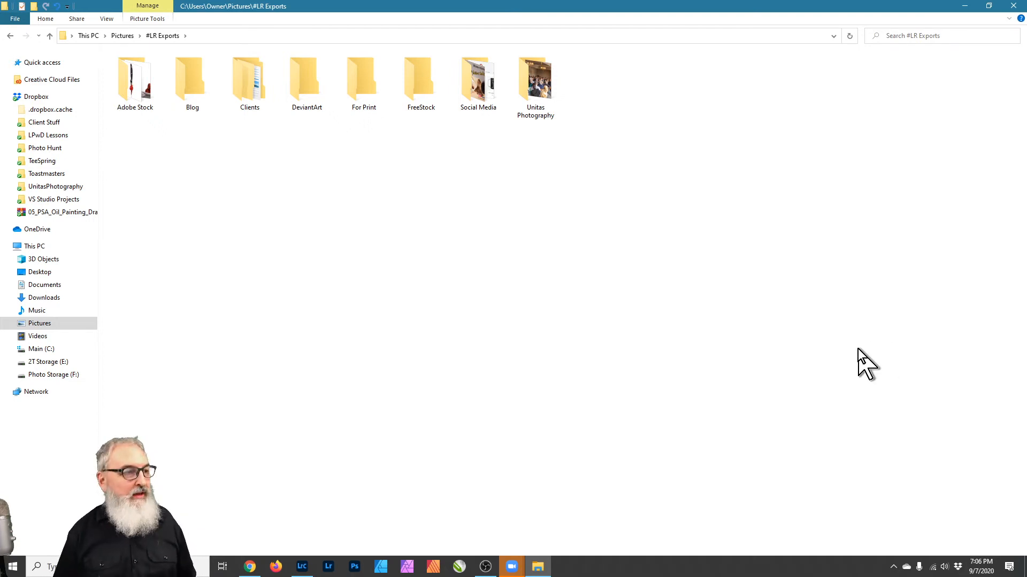
# Step: Look inside the Blog, DeviantArt, For Print and Unitas Photography export folders one at a time, returning to #LR Exports after each
pyautogui.doubleClick(195, 83)
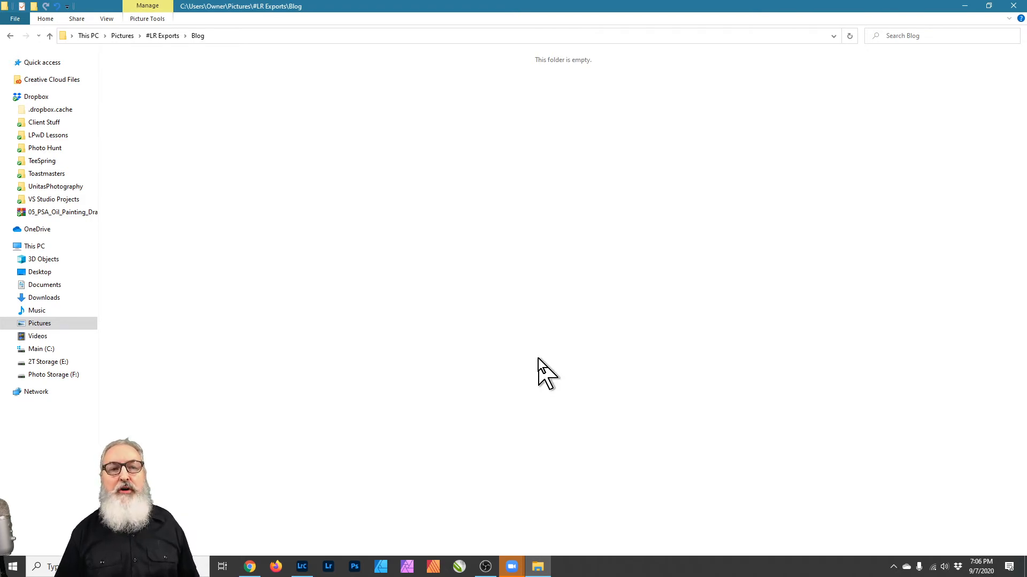
pyautogui.click(162, 35)
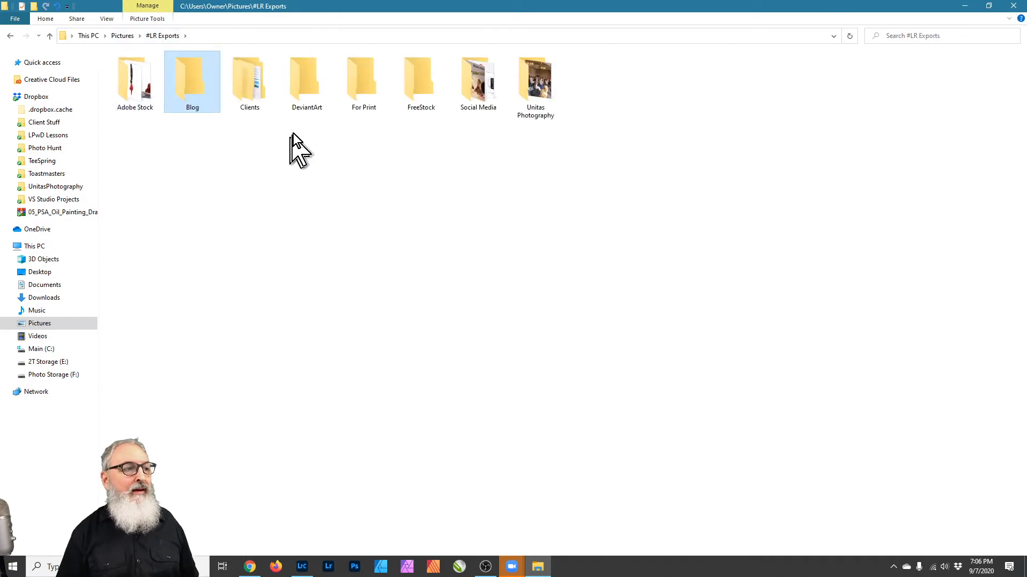
pyautogui.doubleClick(309, 110)
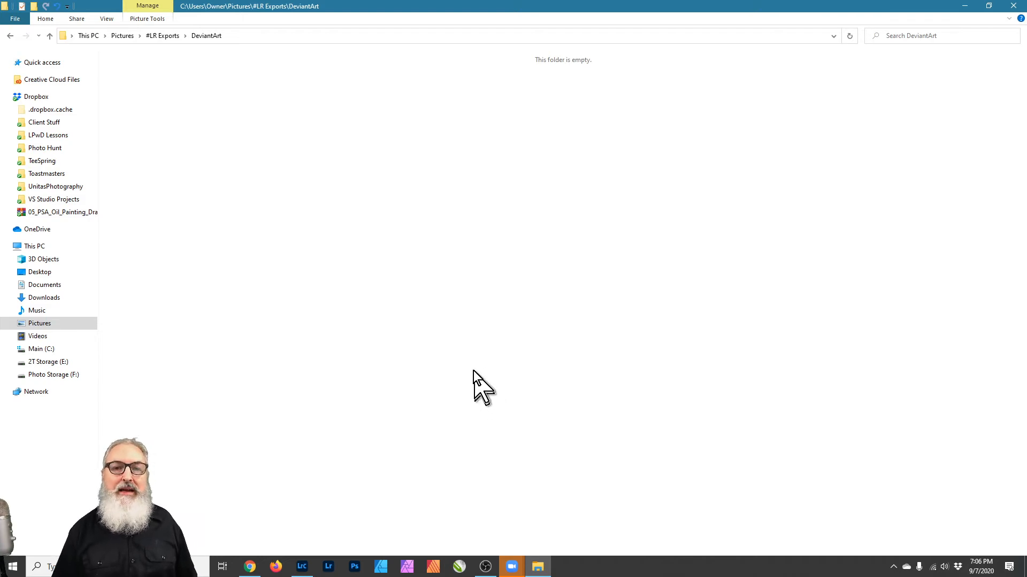
pyautogui.click(162, 36)
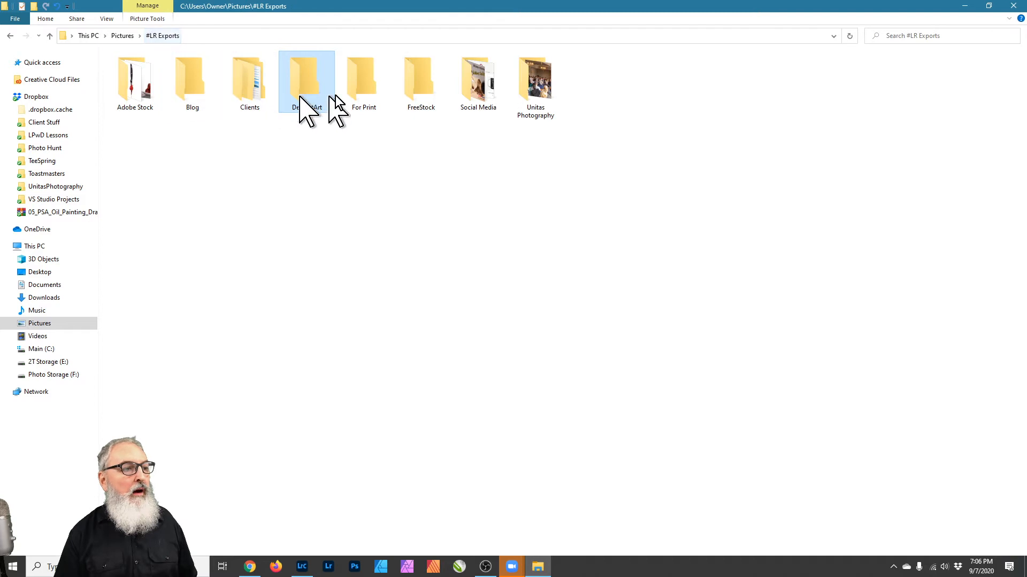
pyautogui.doubleClick(376, 89)
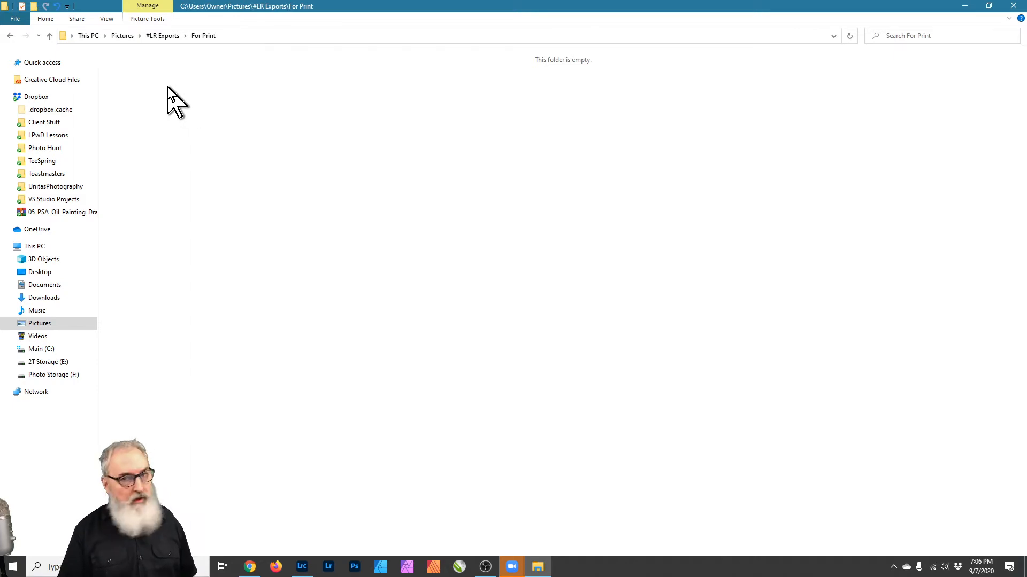
pyautogui.click(163, 37)
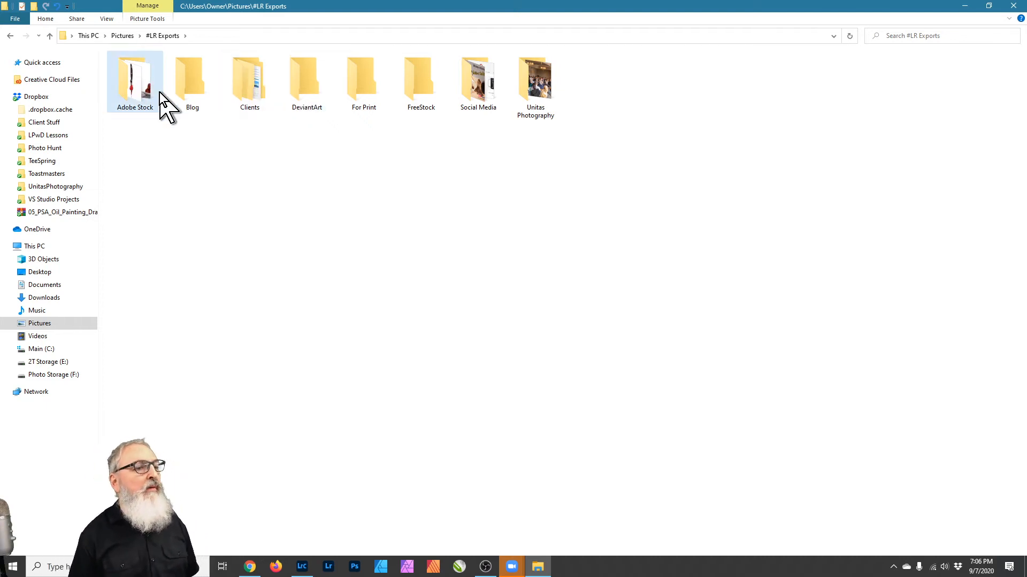
pyautogui.doubleClick(530, 95)
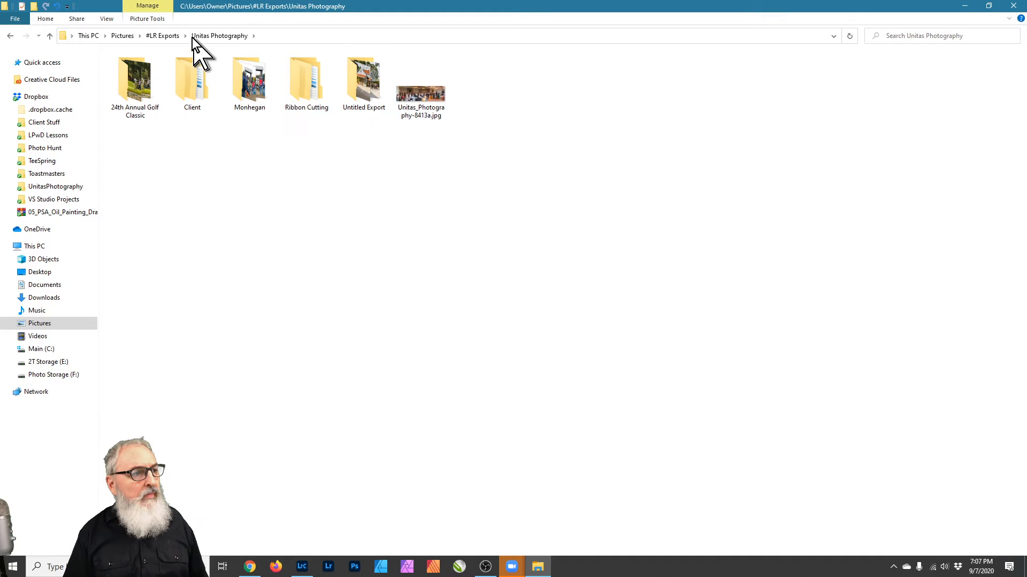
pyautogui.click(166, 33)
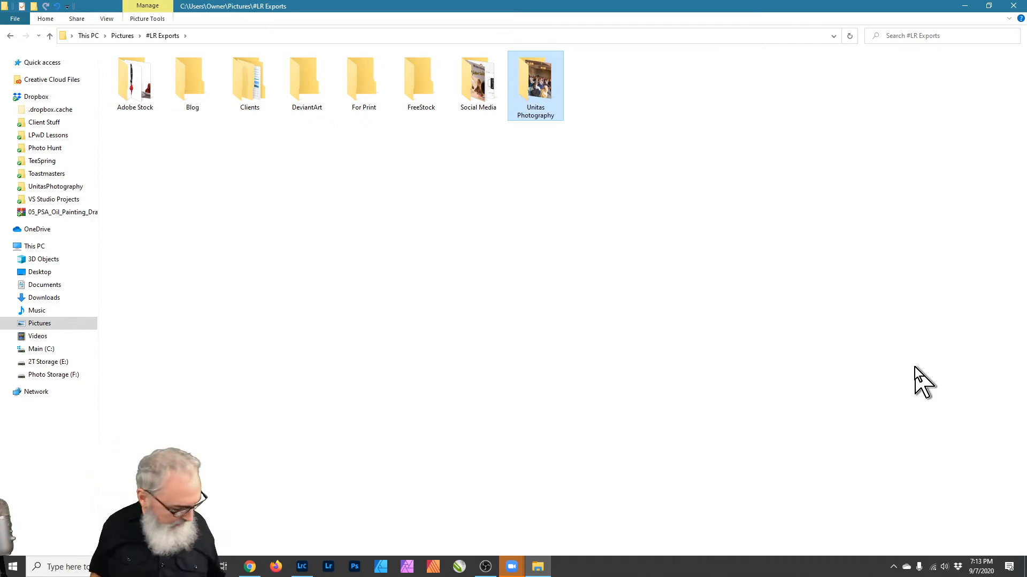
# Step: Switch to Lightroom Classic's Develop module with Color_Chart.jpg open, and expand the Presets list to view the user presets
pyautogui.hotkey('alt', 'Tab')
pyautogui.hotkey('alt', 'Tab')
pyautogui.hotkey('alt', 'Tab')
pyautogui.hotkey('alt', 'Tab')
pyautogui.hotkey('alt', 'Tab')
pyautogui.hotkey('alt', 'Tab')
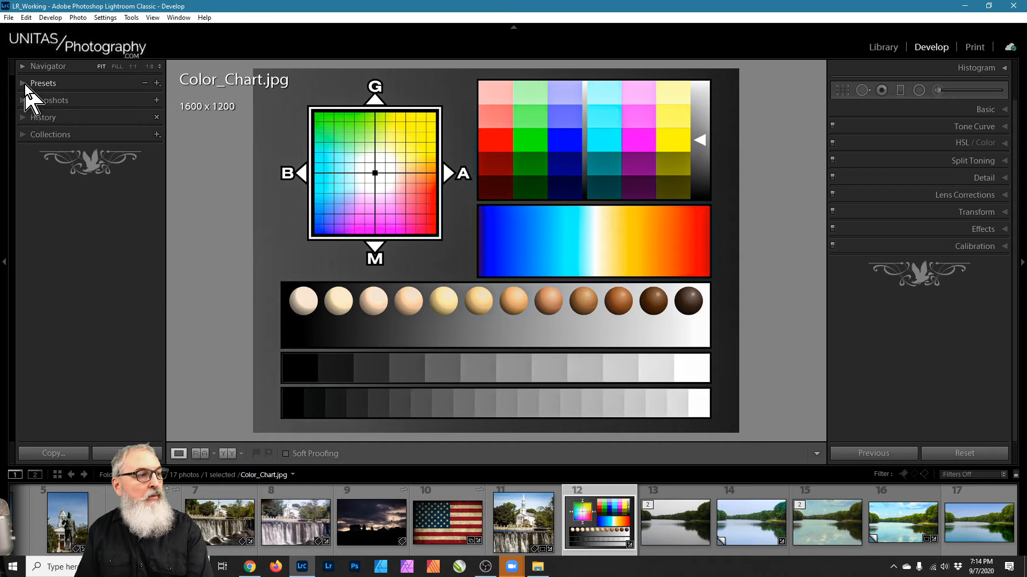
pyautogui.click(24, 84)
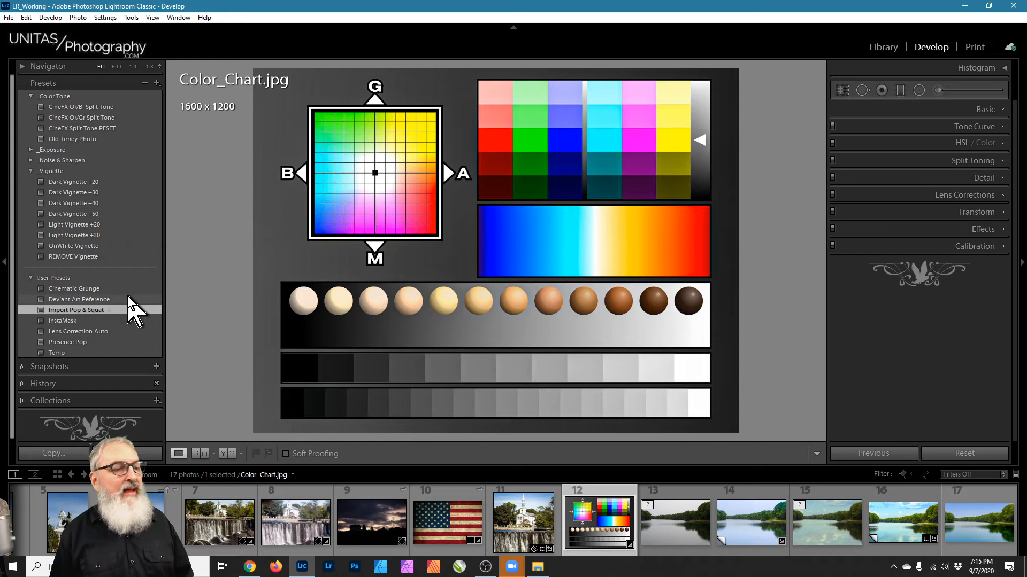
pyautogui.moveTo(128, 297)
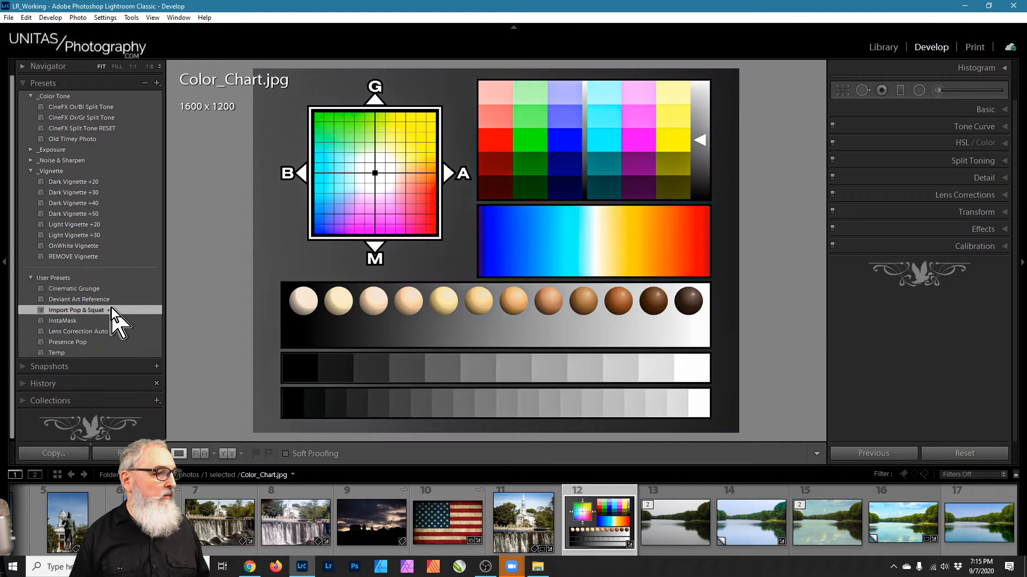
# Step: Look through the photo, file and develop settings commands available for Color_Chart.jpg to find where exporting is offered
pyautogui.rightClick(459, 201)
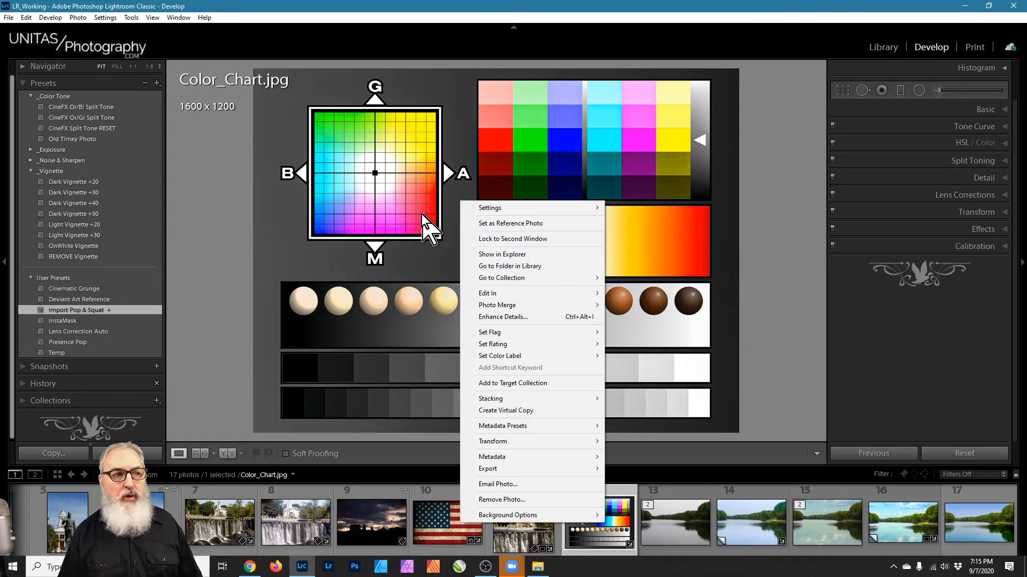
pyautogui.click(8, 18)
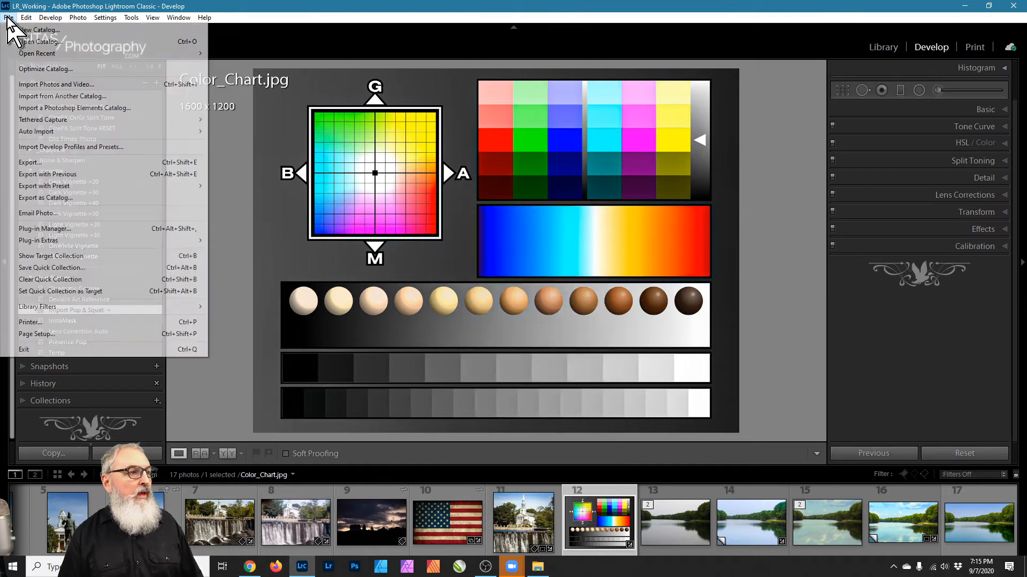
pyautogui.moveTo(51, 18)
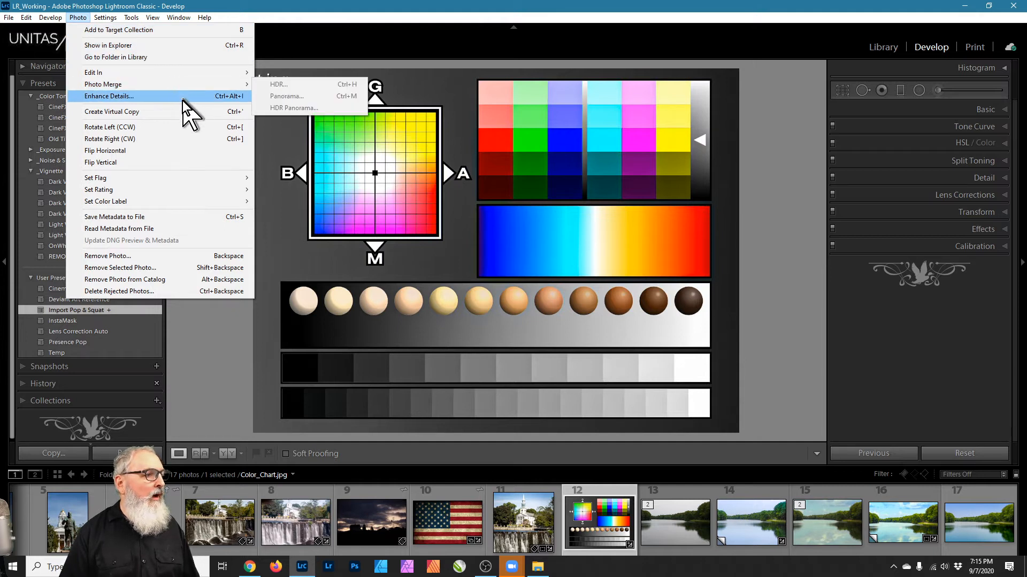
pyautogui.moveTo(179, 206)
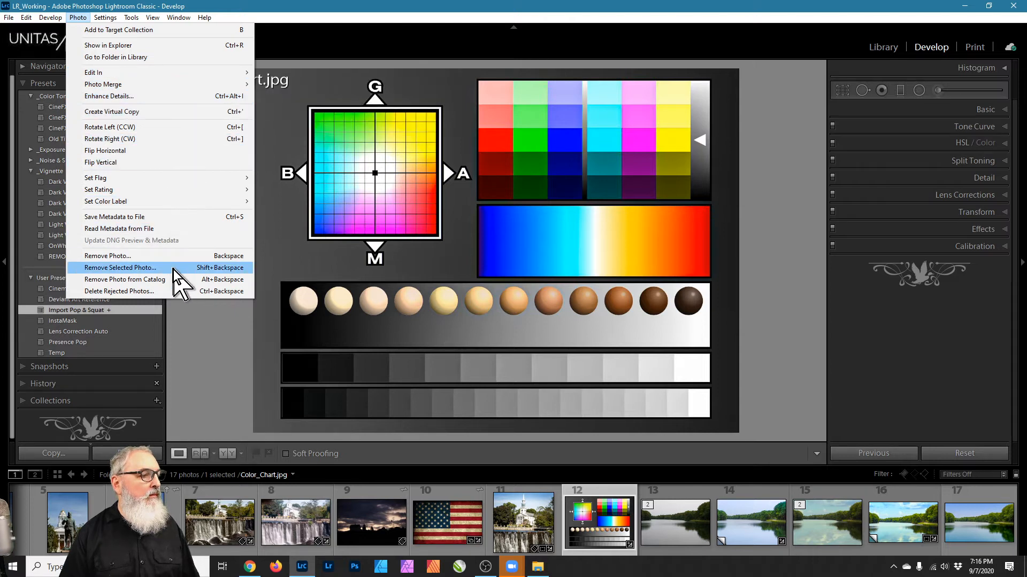
pyautogui.moveTo(108, 18)
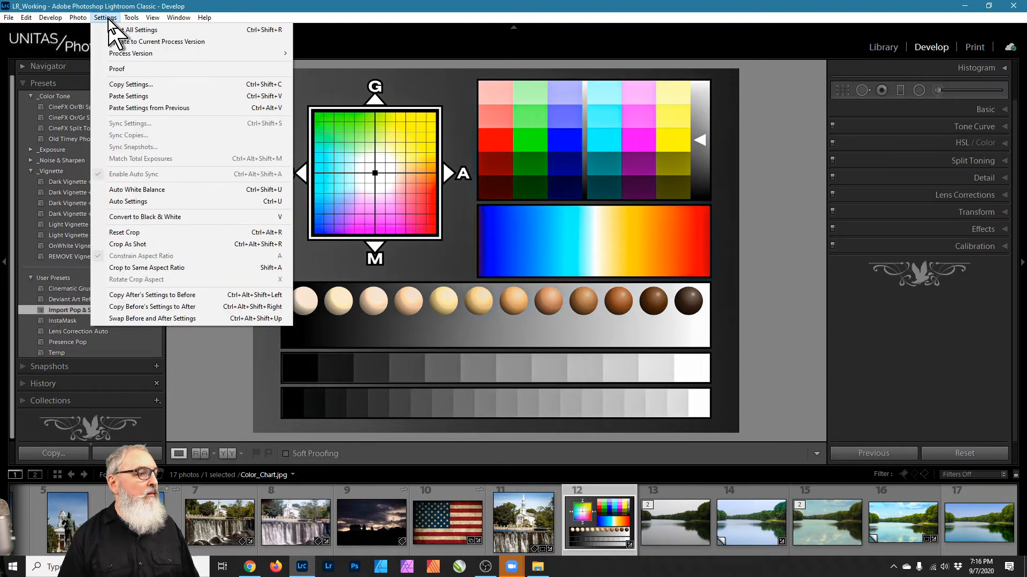
pyautogui.moveTo(156, 19)
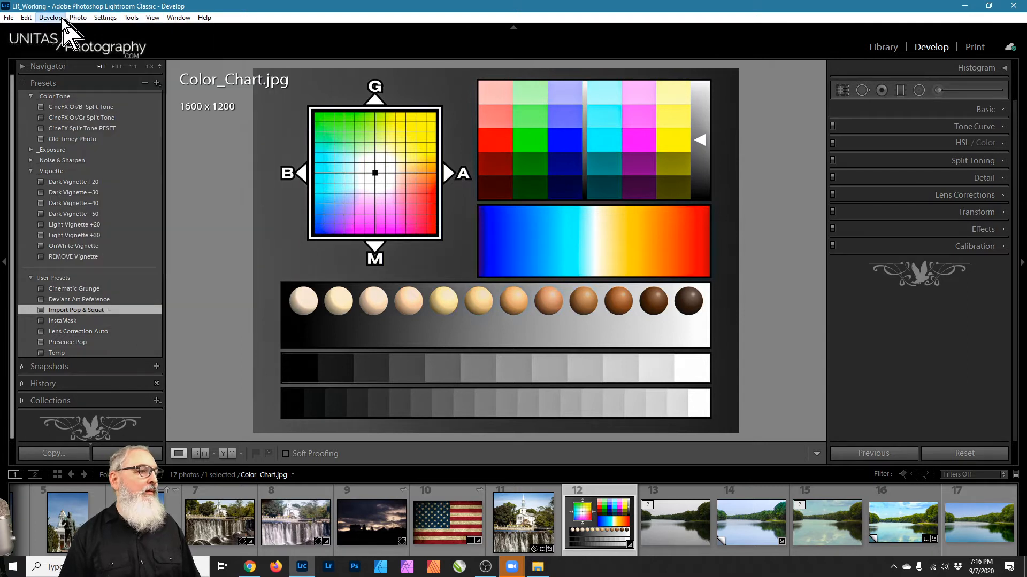
pyautogui.click(60, 16)
# Step: Review the Export with Previous and Export with Preset options, and open the Export dialog for Color_Chart.jpg, moving it fully into view
pyautogui.moveTo(32, 12)
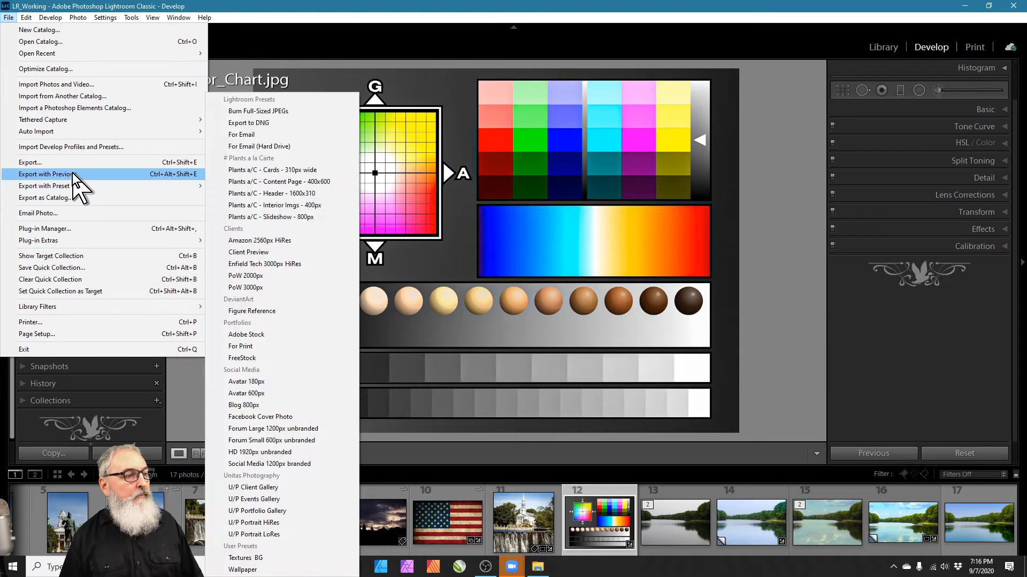
pyautogui.moveTo(80, 187)
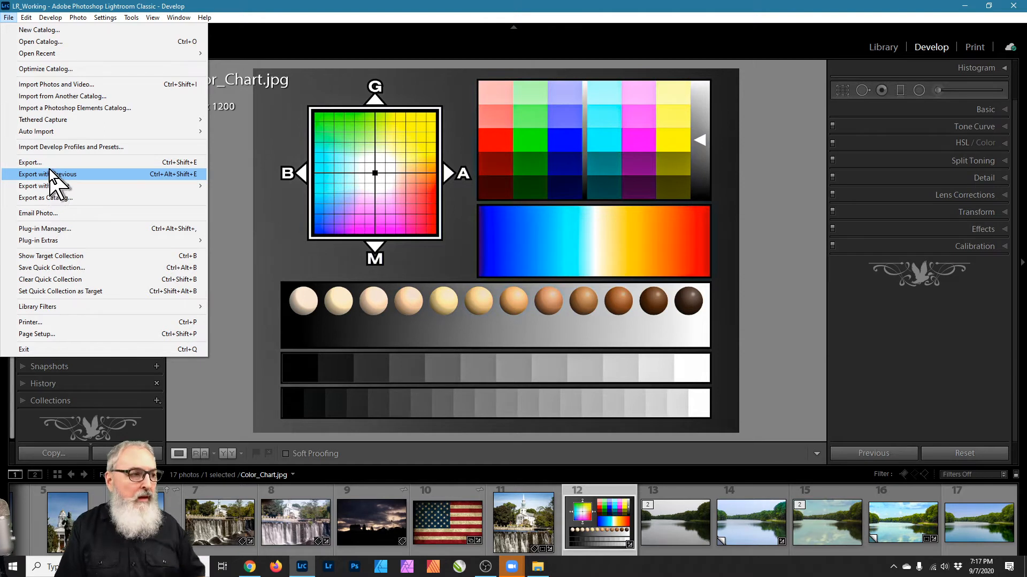
pyautogui.moveTo(82, 184)
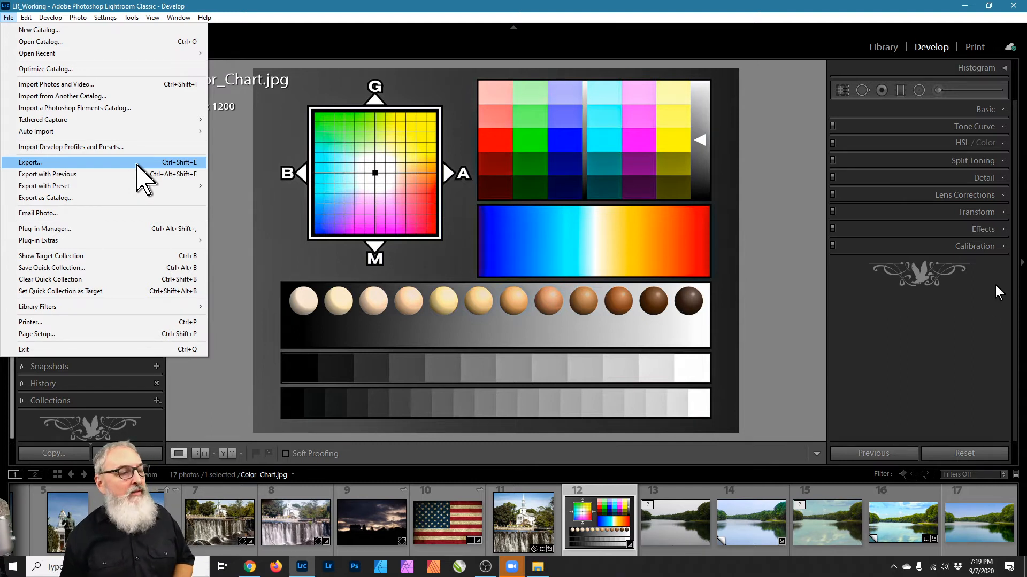
pyautogui.click(56, 162)
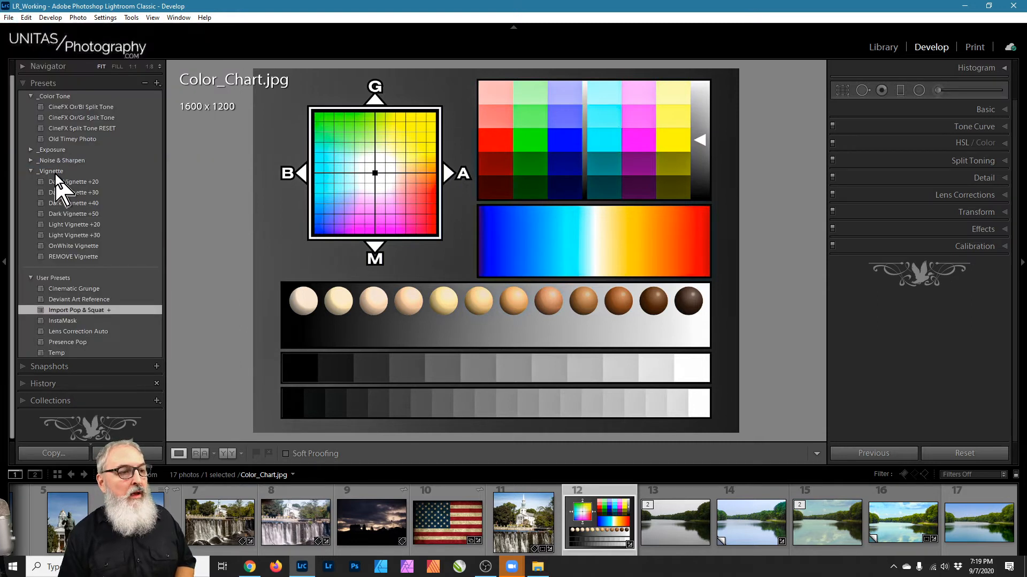
pyautogui.moveTo(602, 91); pyautogui.dragTo(601, 40)
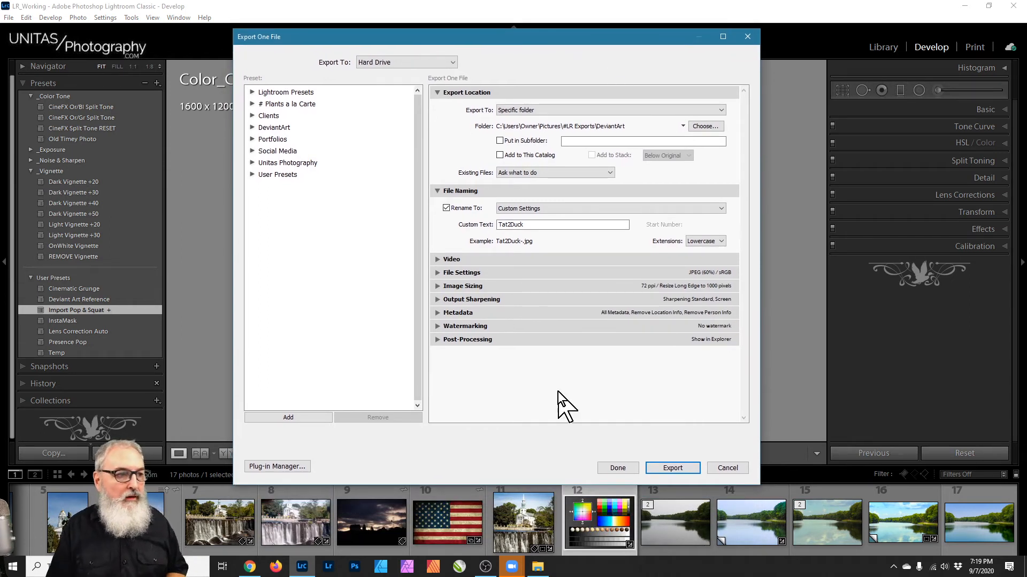
# Step: Expand the Clients export presets and examine the Amazon 2560px HiRes preset's subfolder and the Client Preview preset's settings
pyautogui.click(249, 116)
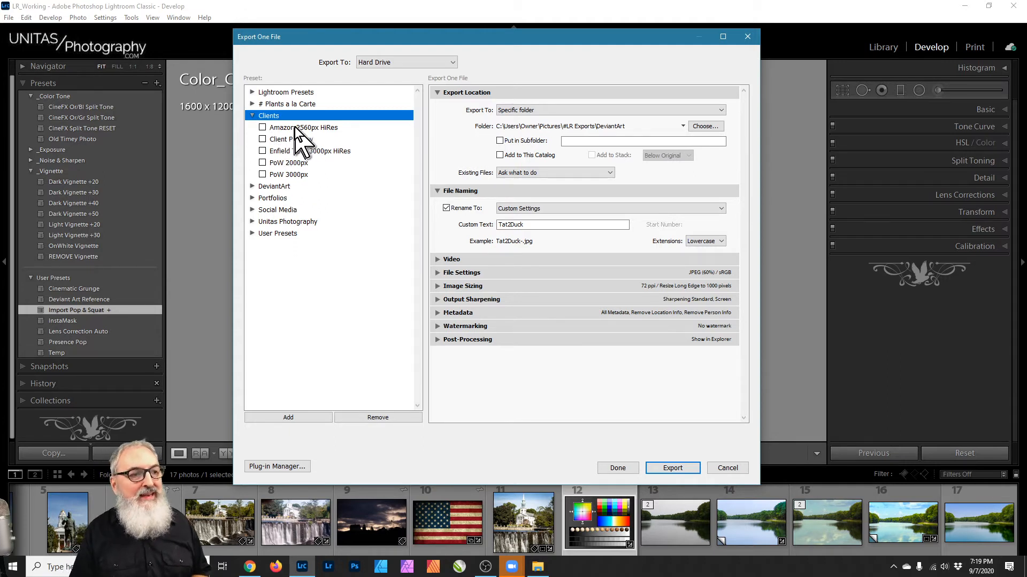
pyautogui.click(294, 127)
pyautogui.doubleClick(615, 140)
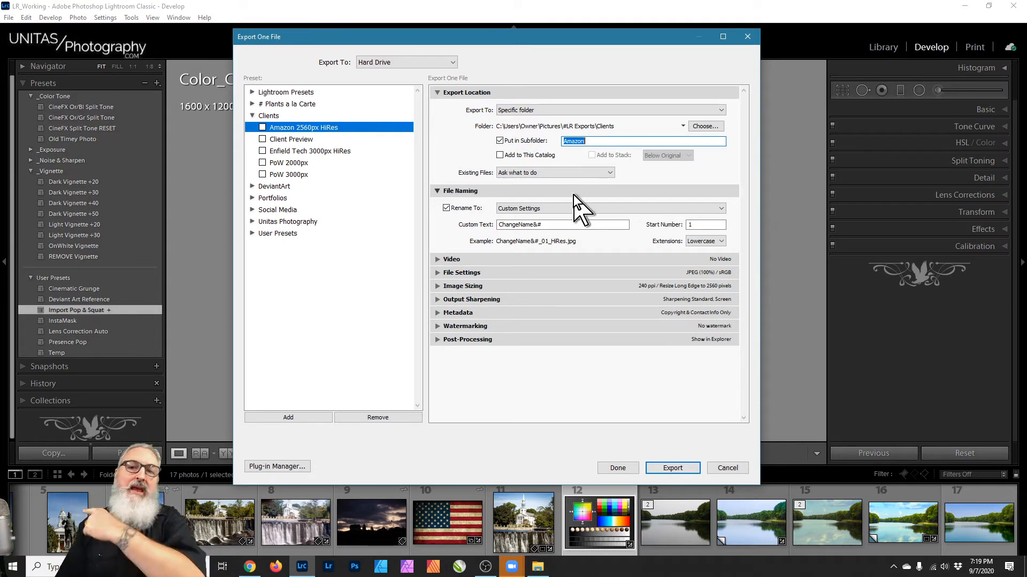
pyautogui.click(295, 138)
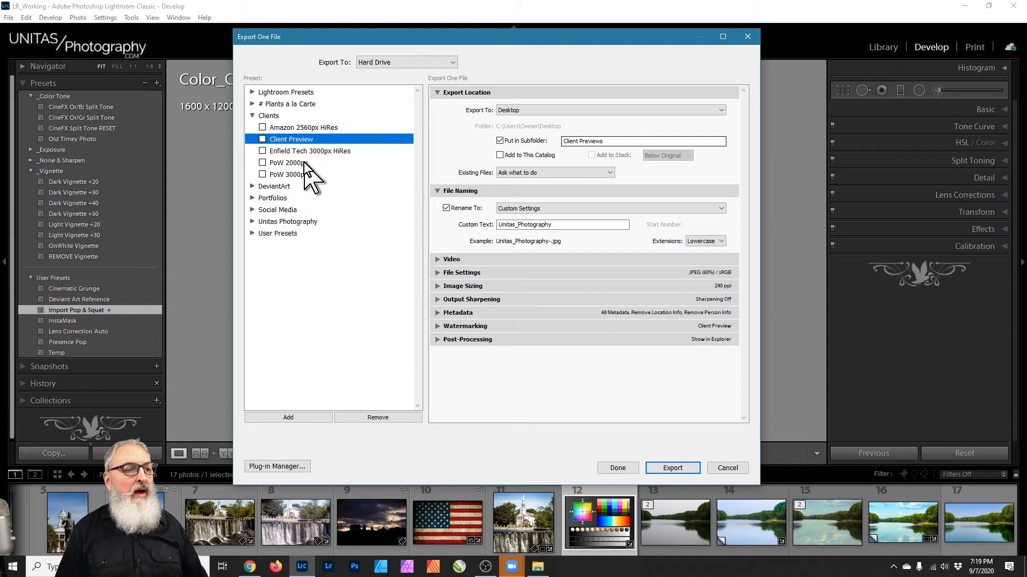
# Step: Compare the PoW 2000px, Enfield Tech 3000px HiRes and PoW 3000px preset settings, and collapse the Clients group
pyautogui.click(315, 164)
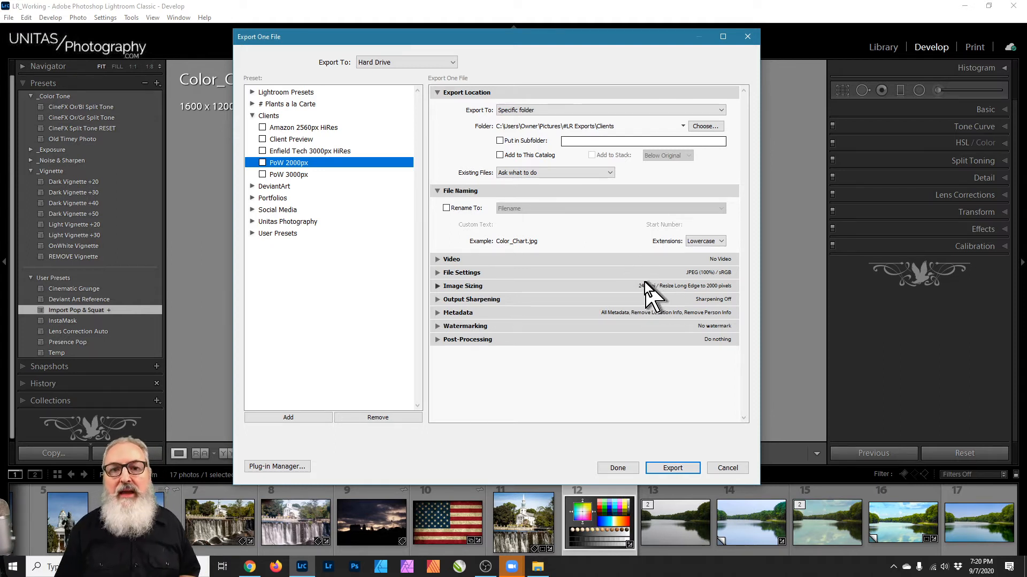
pyautogui.click(309, 151)
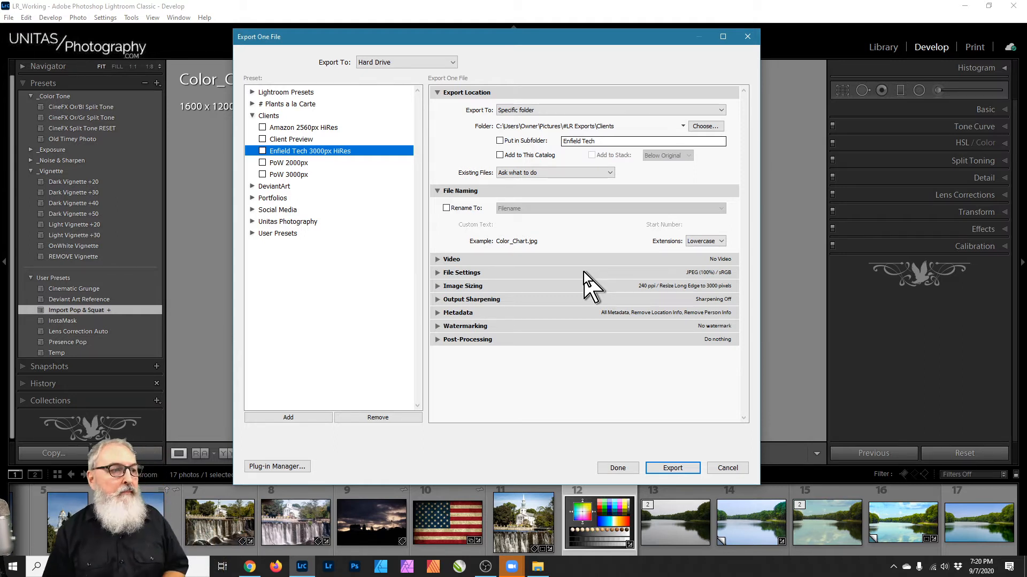
pyautogui.click(312, 162)
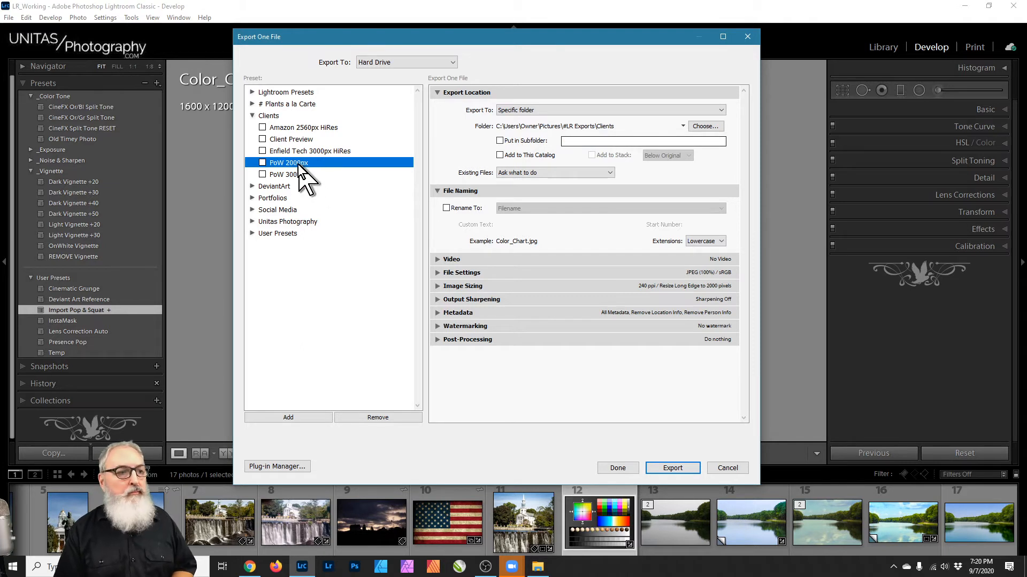
pyautogui.click(318, 175)
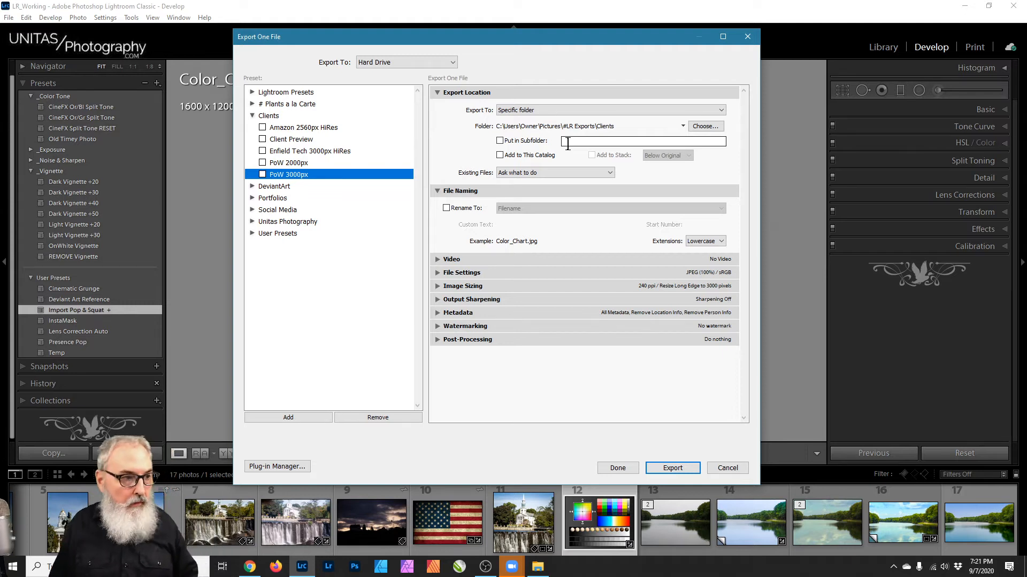
pyautogui.click(255, 116)
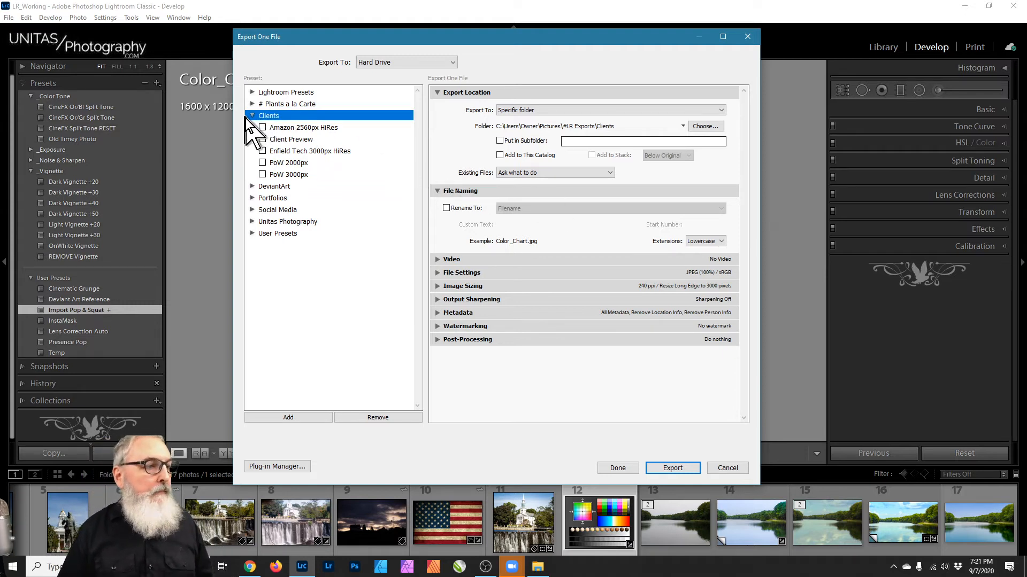
pyautogui.click(252, 115)
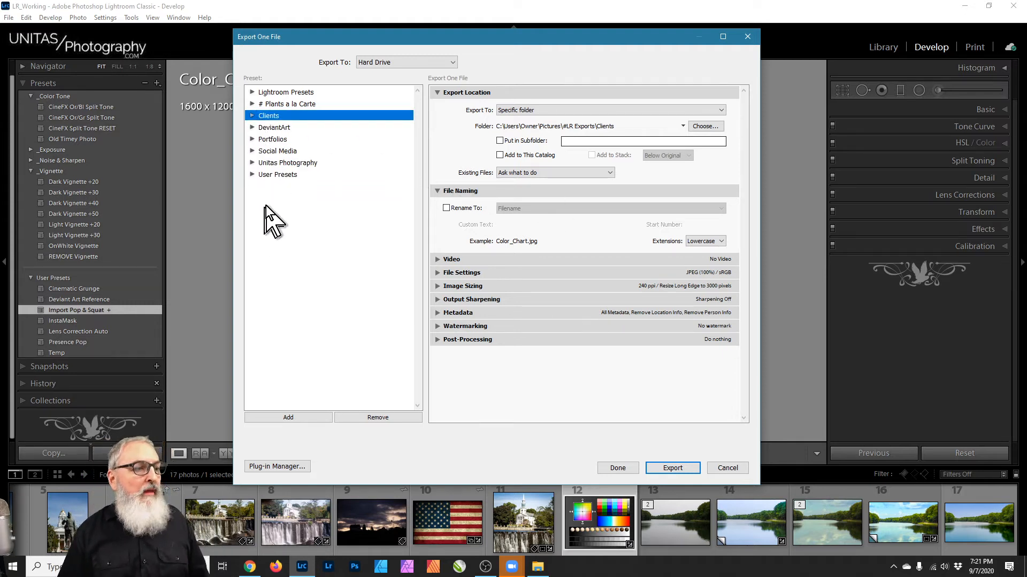
# Step: Expand the Lightroom Presets group and review the Burn Full-Sized JPEGs, Export to DNG, For Email and For Email (Hard Drive) settings
pyautogui.click(256, 92)
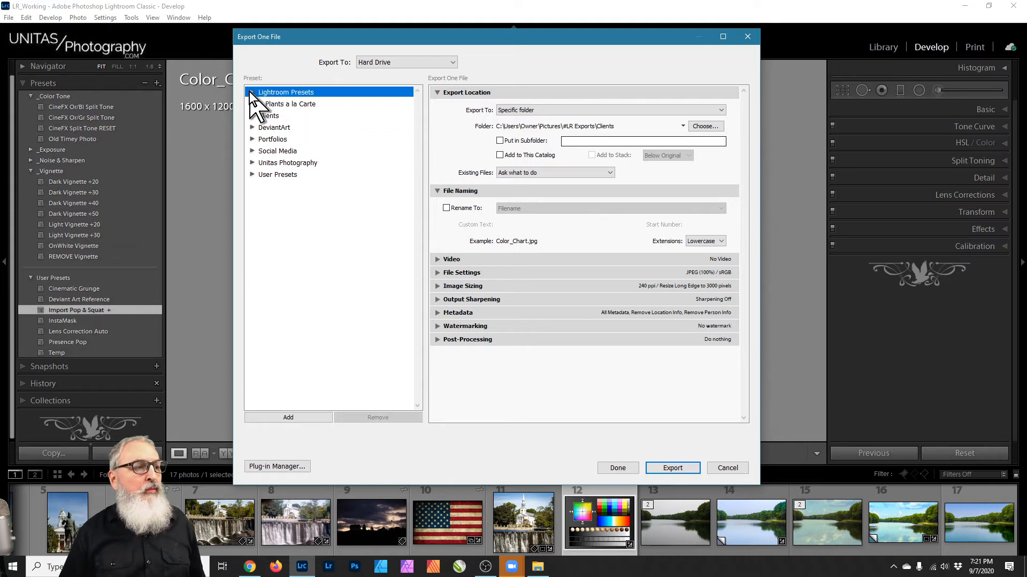
pyautogui.click(252, 92)
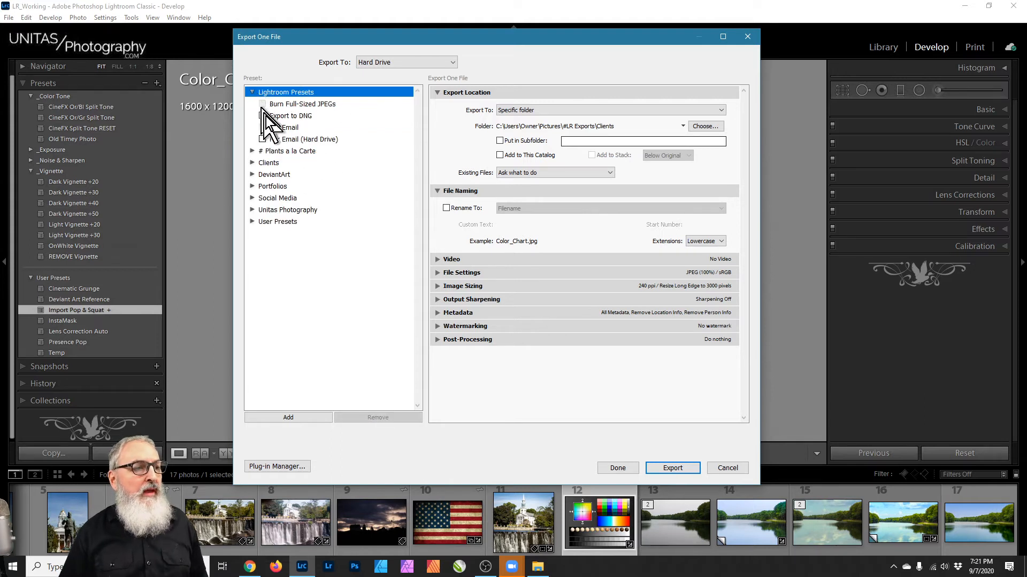
pyautogui.click(336, 105)
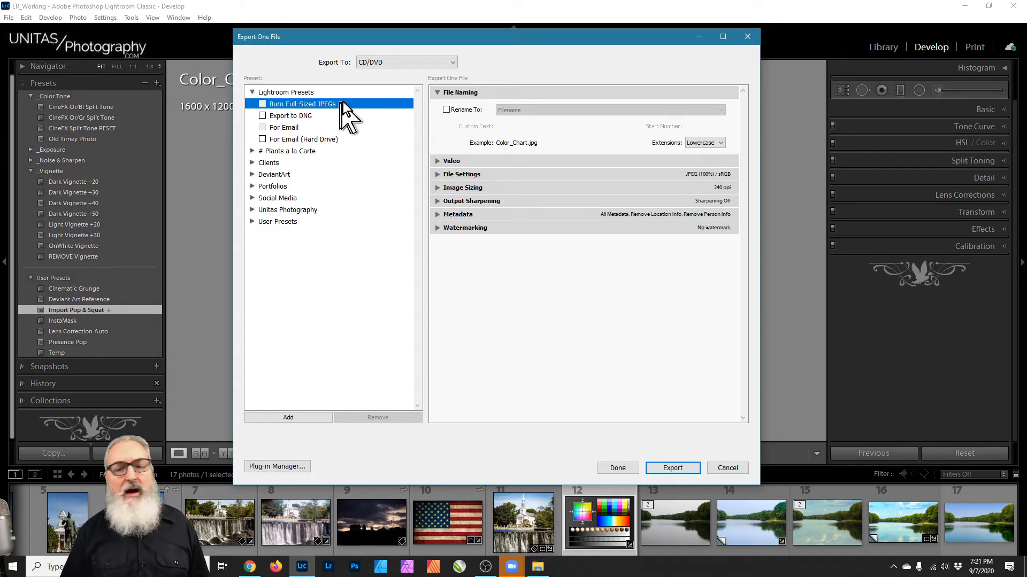
pyautogui.click(317, 116)
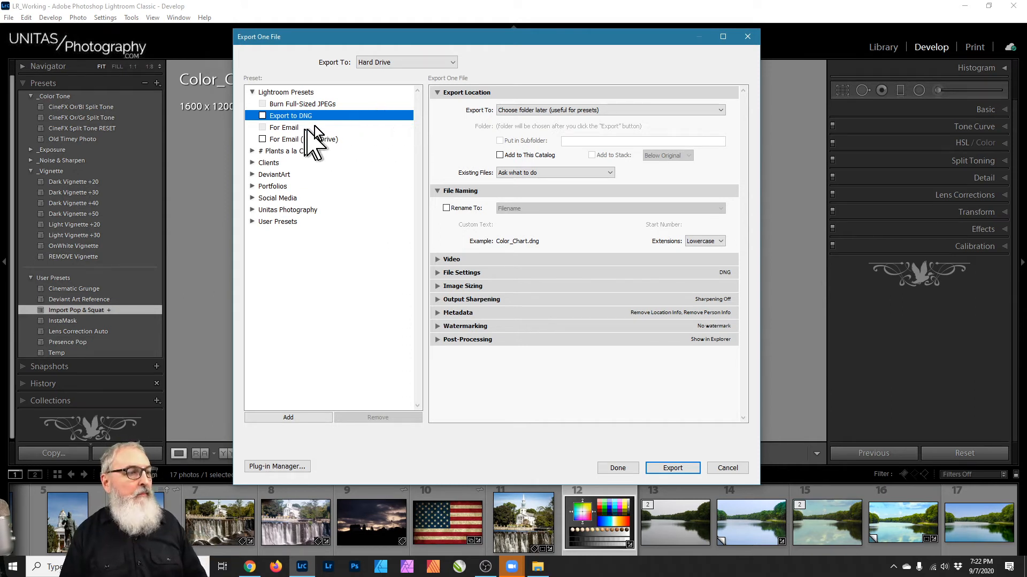
pyautogui.click(290, 140)
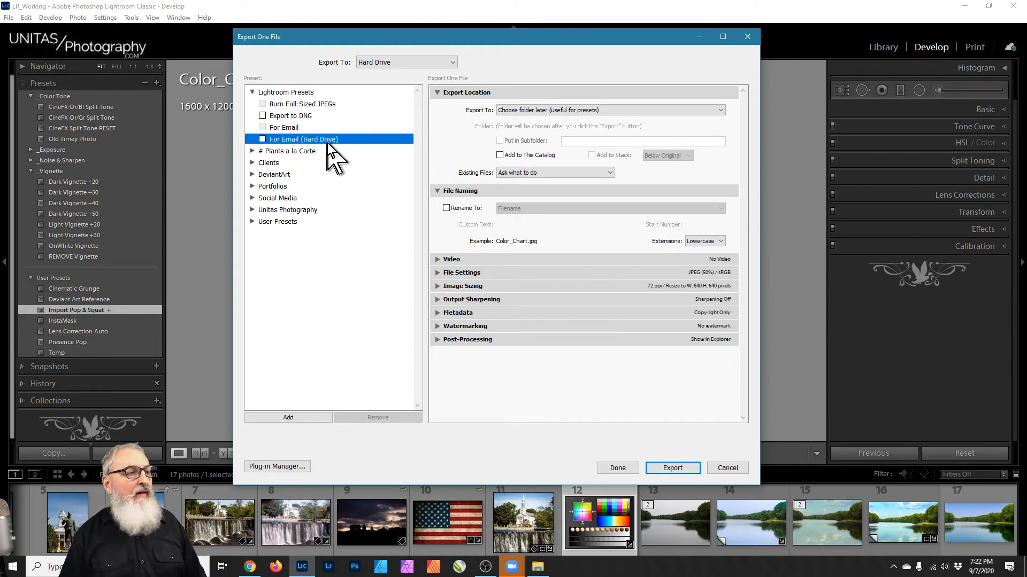
pyautogui.click(305, 128)
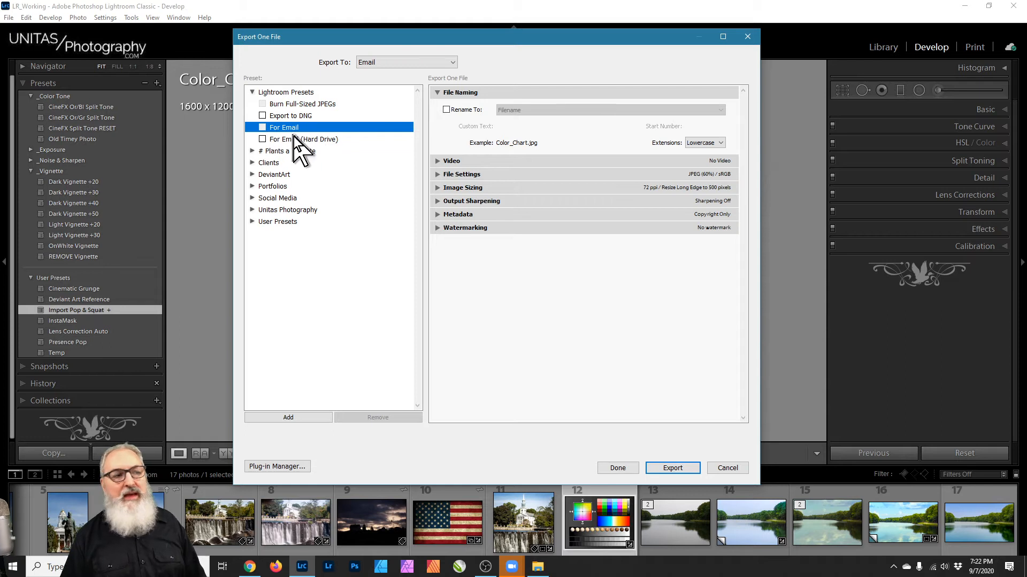
pyautogui.click(293, 142)
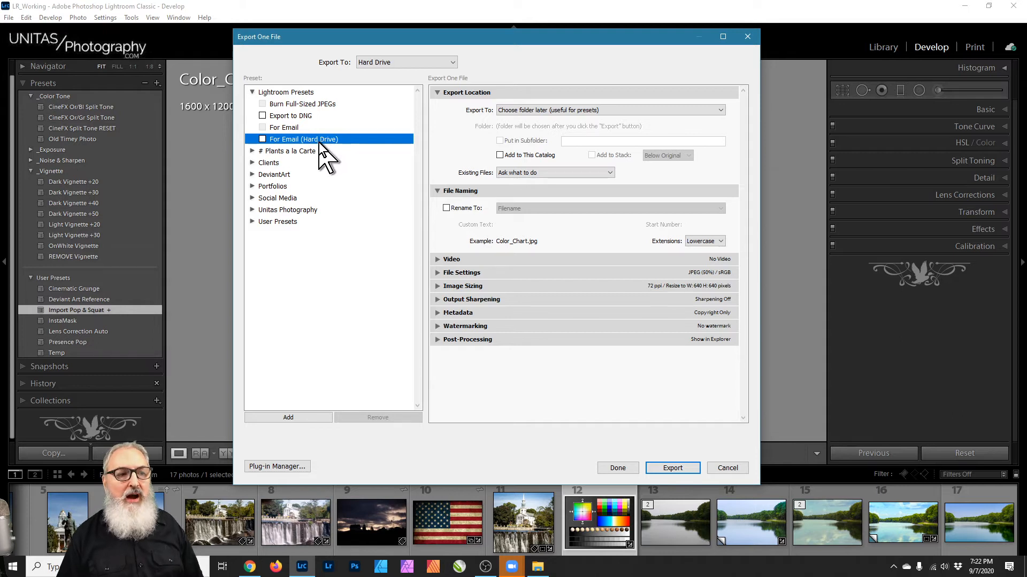
pyautogui.click(284, 92)
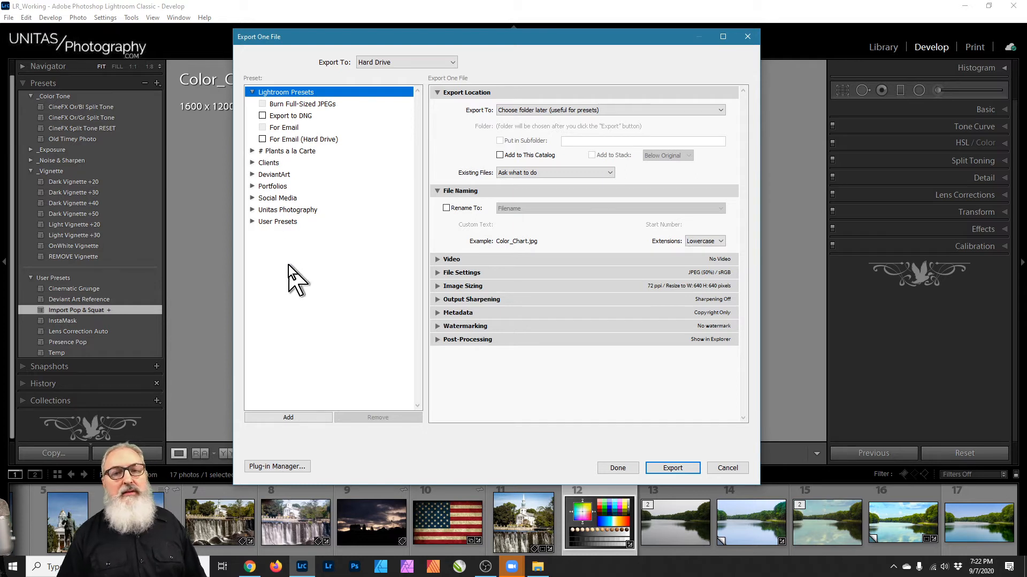
pyautogui.click(317, 243)
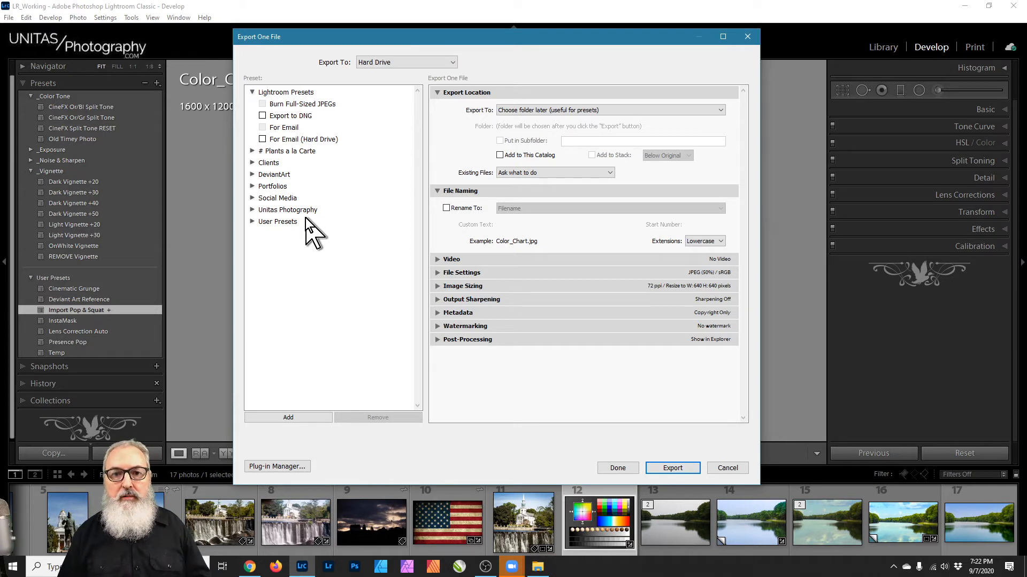
# Step: Collapse the Lightroom Presets group and look over the presets in the # Plants a la Carte group, collapsing it again
pyautogui.click(309, 152)
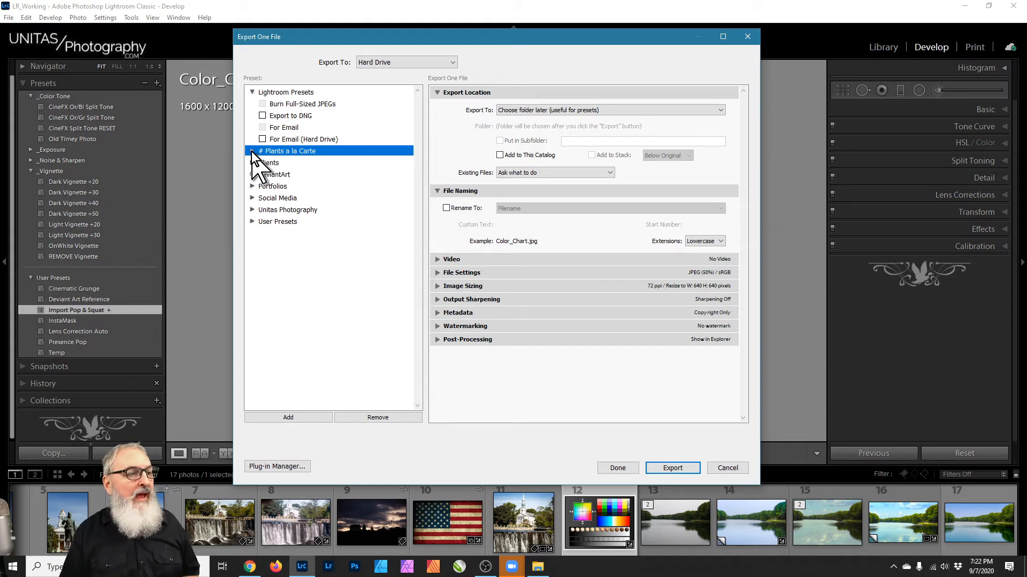
pyautogui.click(252, 92)
pyautogui.click(252, 104)
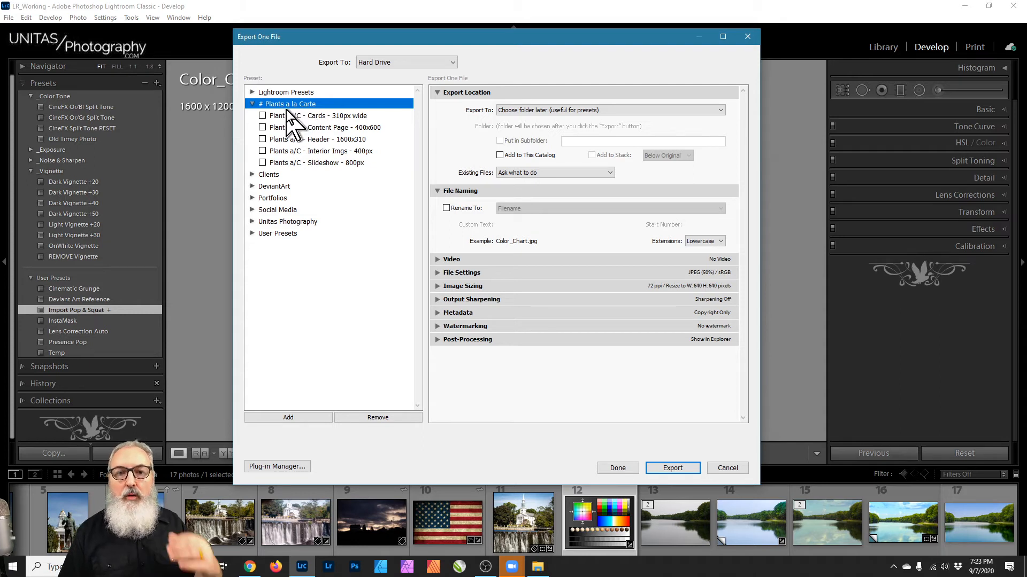
pyautogui.click(251, 104)
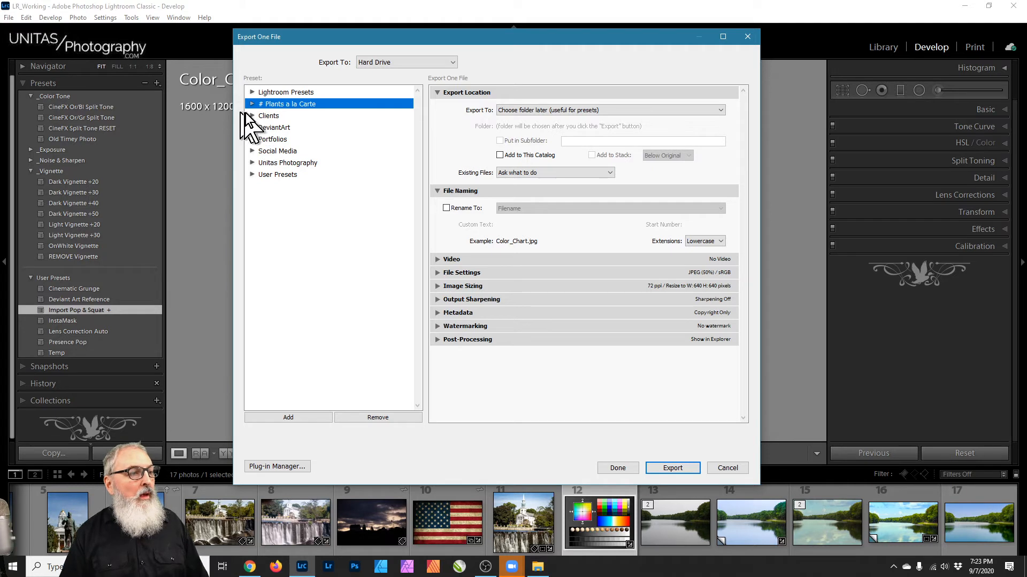
# Step: Revisit the Amazon 2560px HiRes preset in the Clients group, collapse that group and expand the DeviantArt group
pyautogui.click(254, 115)
pyautogui.click(252, 116)
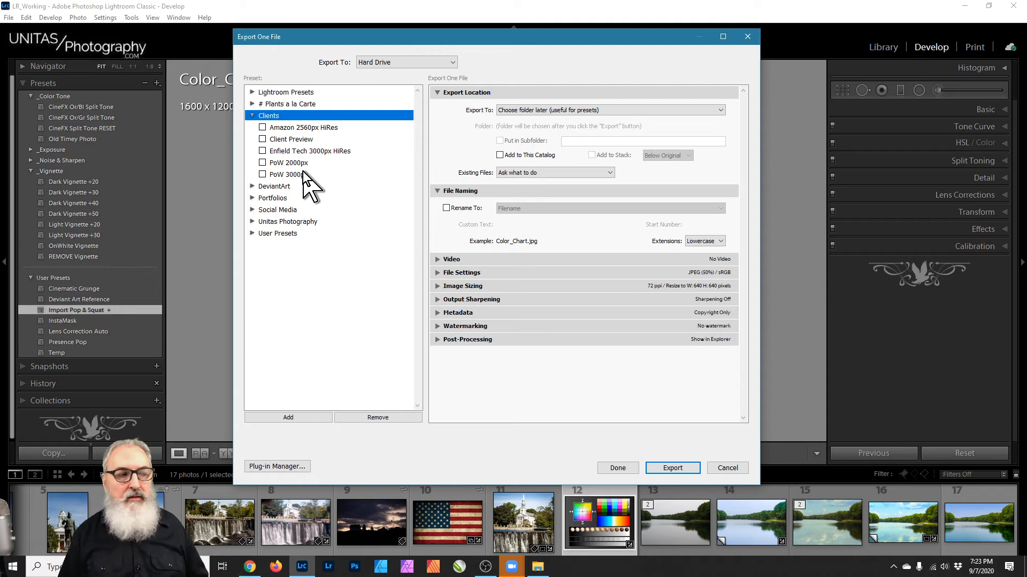
pyautogui.click(323, 126)
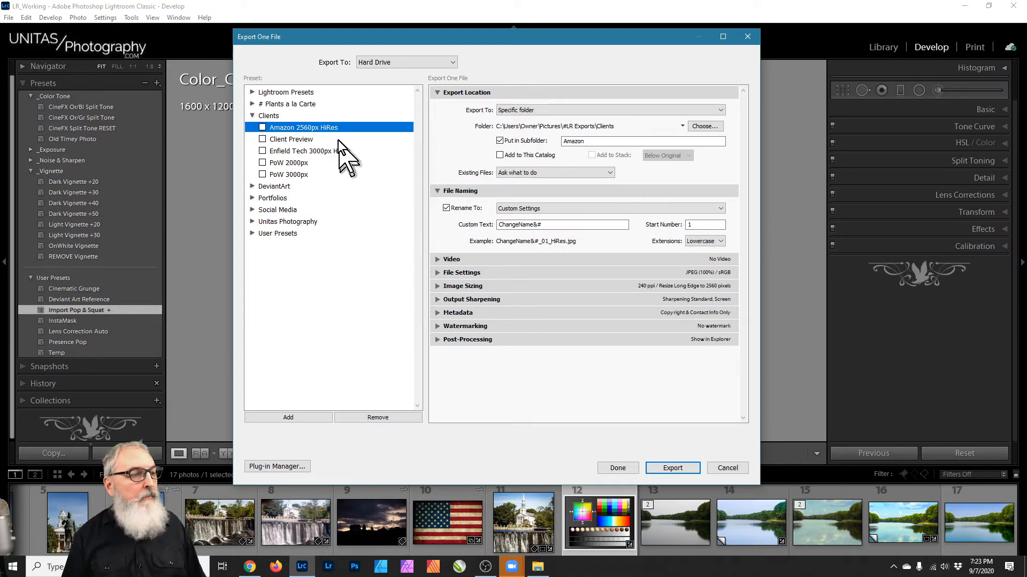
pyautogui.click(252, 115)
pyautogui.click(253, 128)
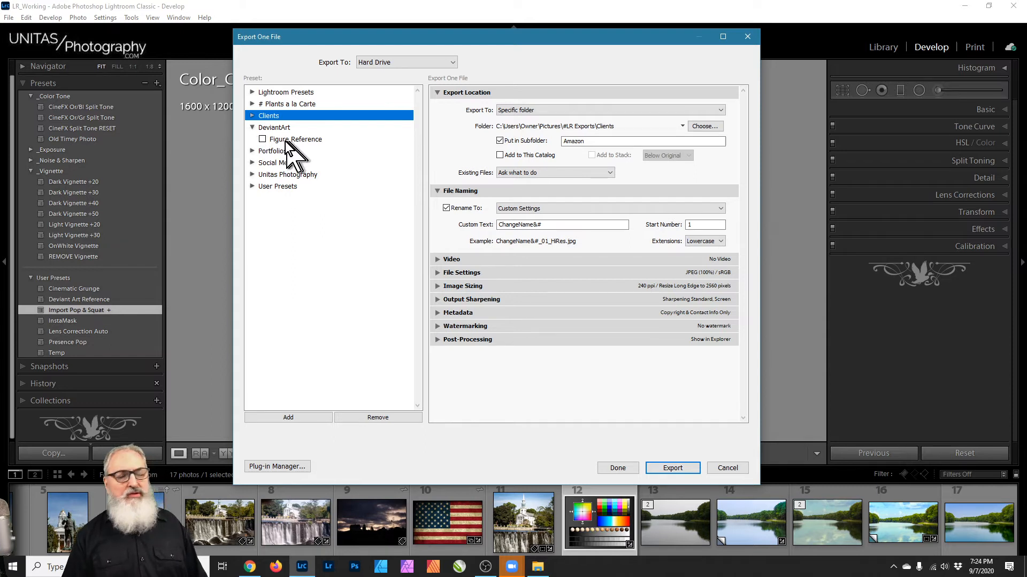
# Step: Collapse the DeviantArt group and review the Adobe Stock and For Print presets in the Portfolios group, collapsing it again
pyautogui.click(252, 127)
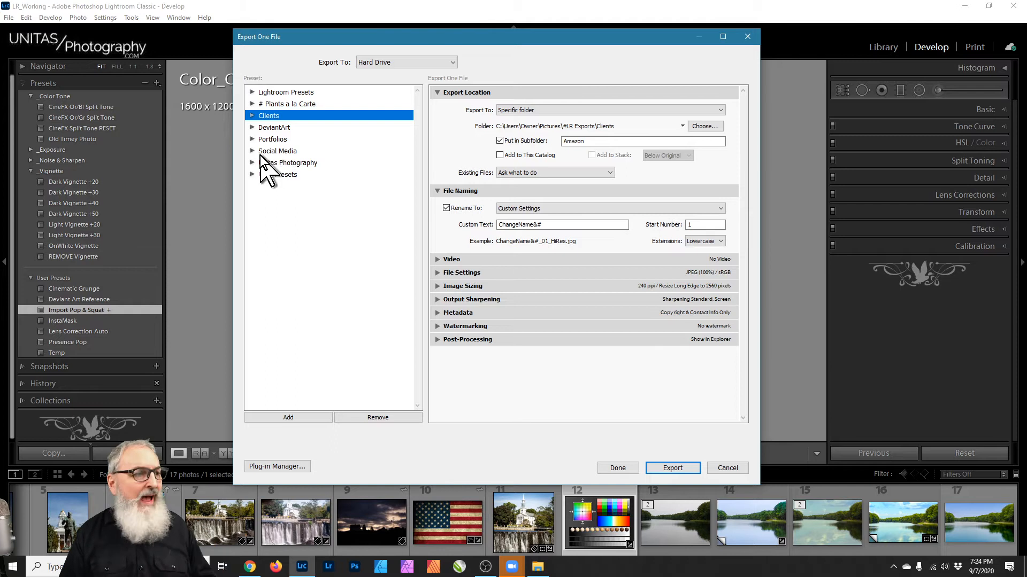
pyautogui.click(253, 140)
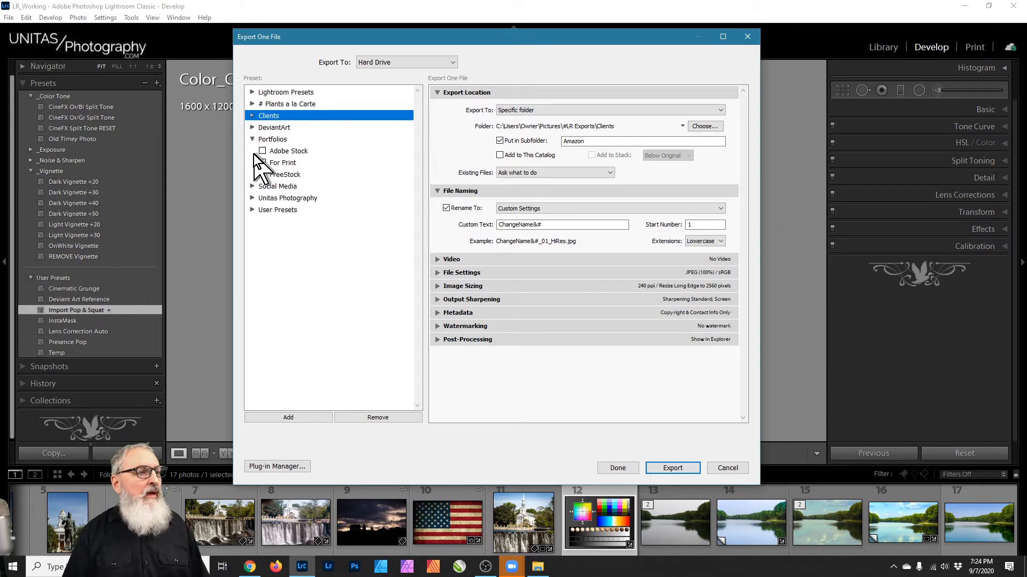
pyautogui.click(313, 152)
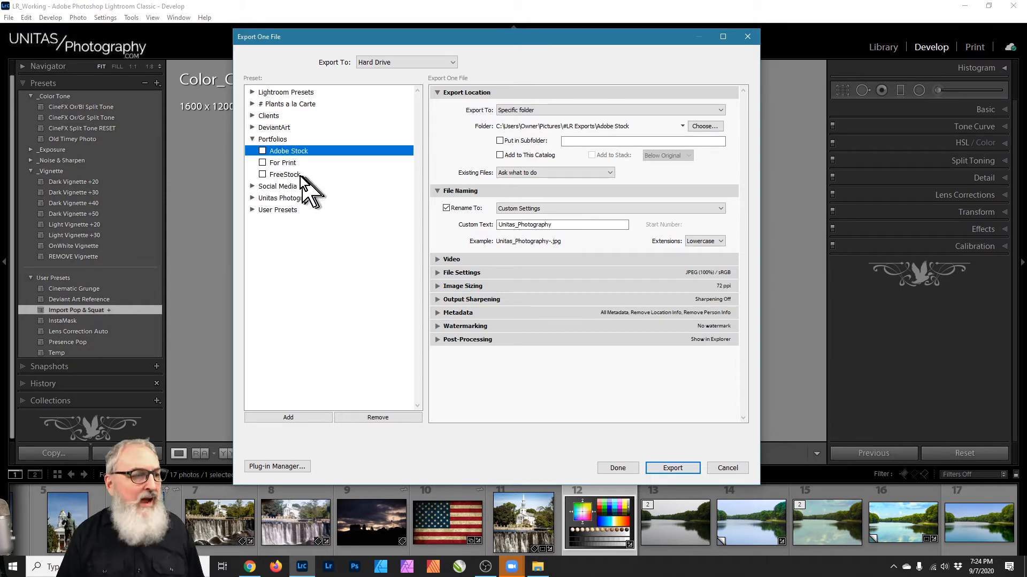
pyautogui.click(282, 163)
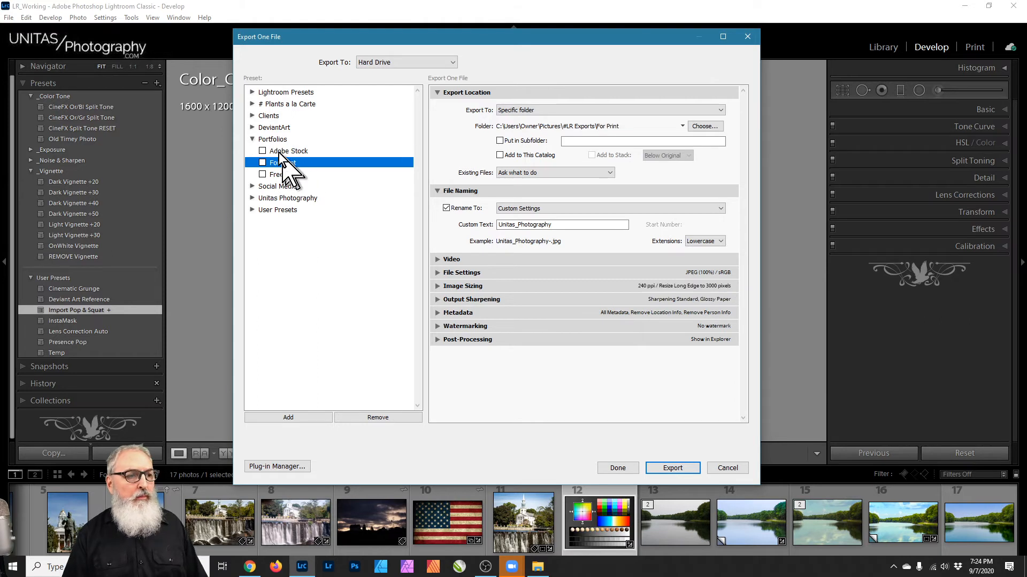
pyautogui.click(254, 139)
# Step: Expand the Social Media group and compare the Avatar 180px, Avatar 600px and Blog 800px preset settings
pyautogui.click(253, 151)
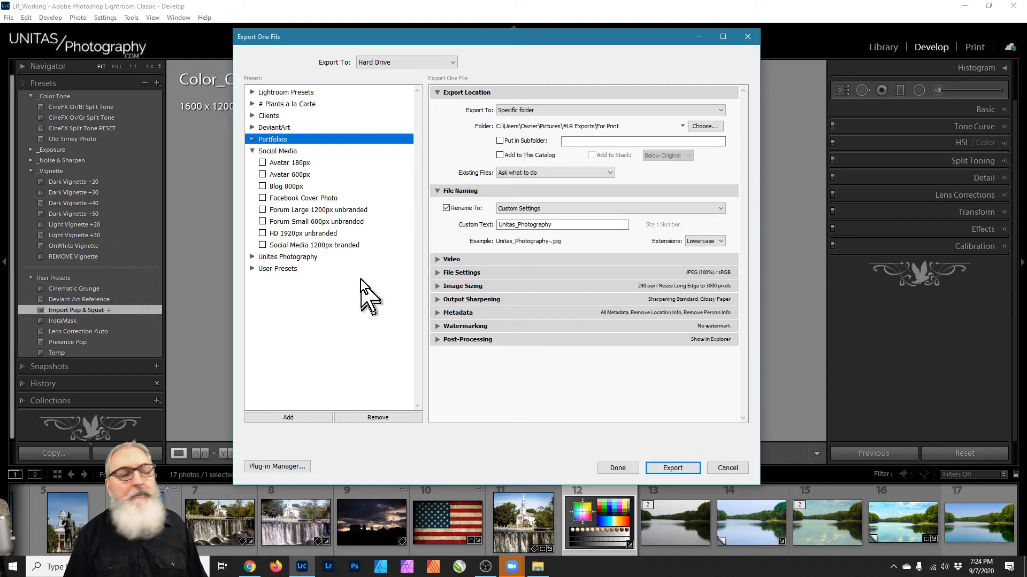
pyautogui.click(307, 161)
pyautogui.click(305, 174)
pyautogui.click(308, 163)
pyautogui.click(304, 185)
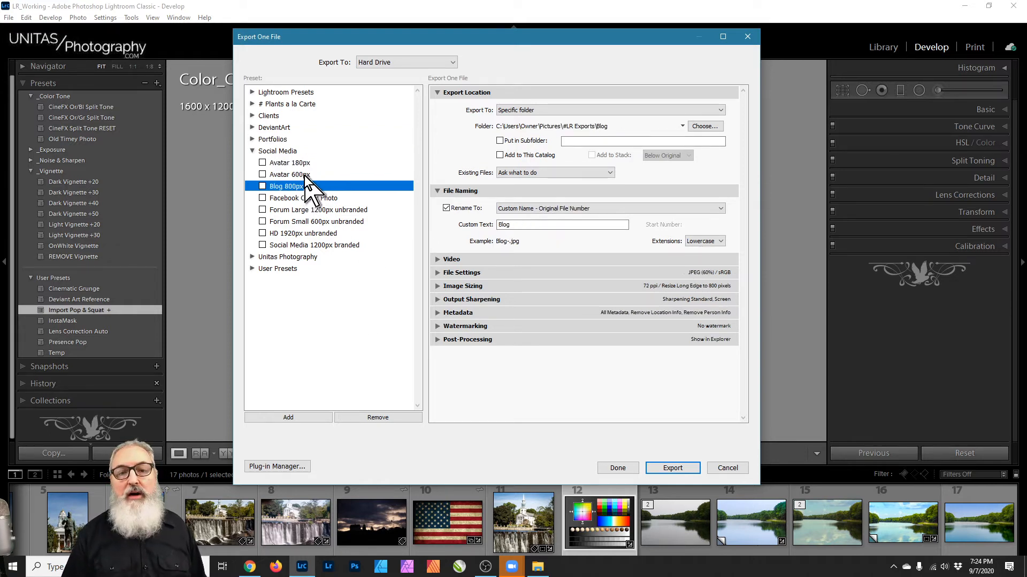
pyautogui.click(305, 175)
pyautogui.click(304, 162)
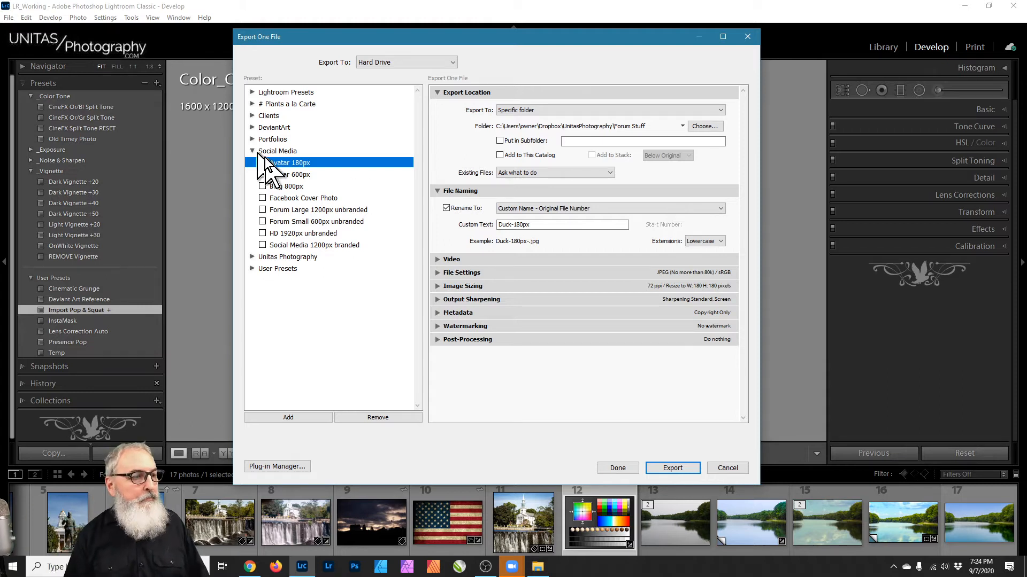
pyautogui.click(296, 176)
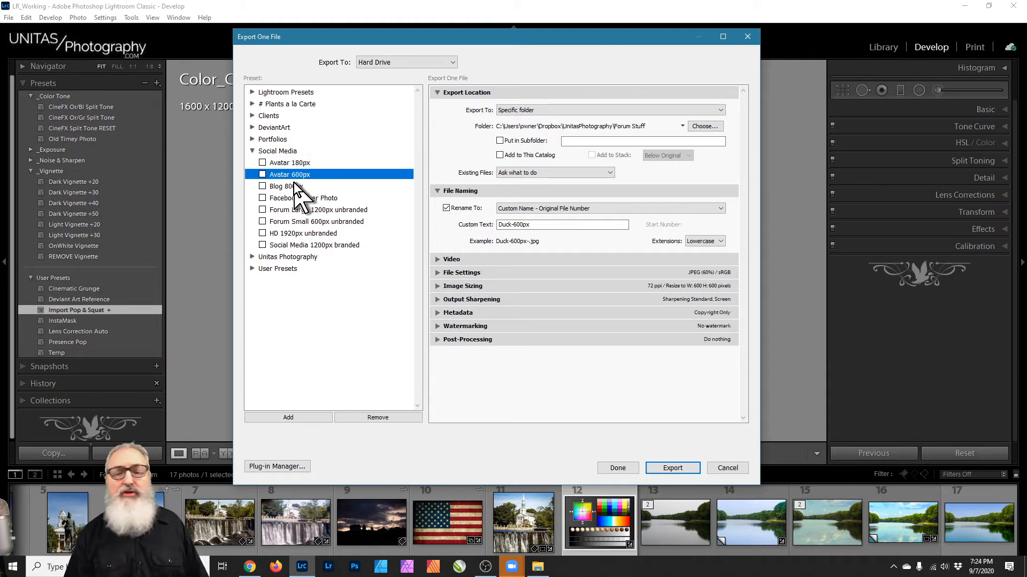
# Step: Review the Facebook Cover Photo, Forum Large 1200px, Forum Small 600px, HD 1920px and Social Media 1200px branded preset settings
pyautogui.click(319, 198)
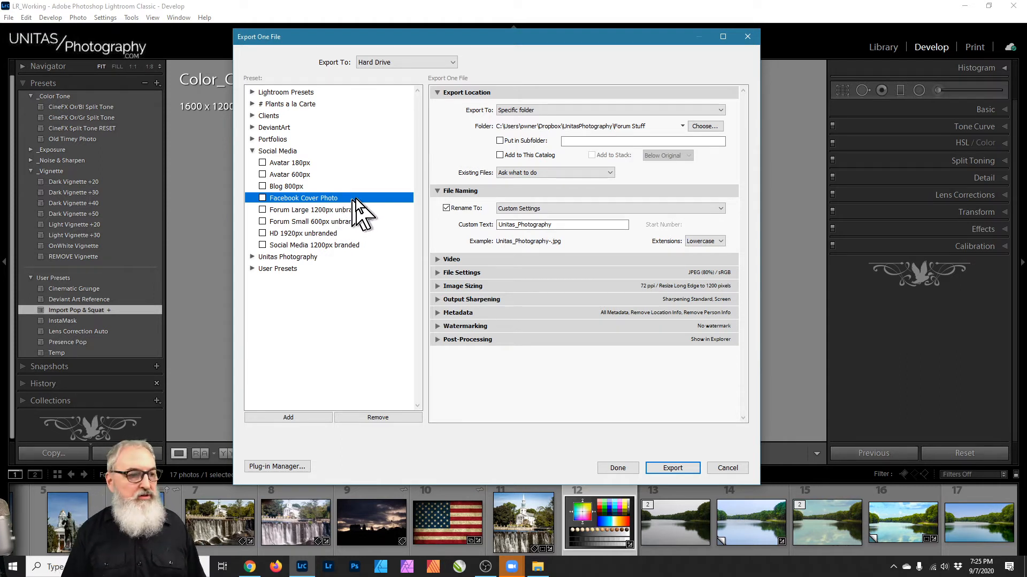
pyautogui.click(375, 210)
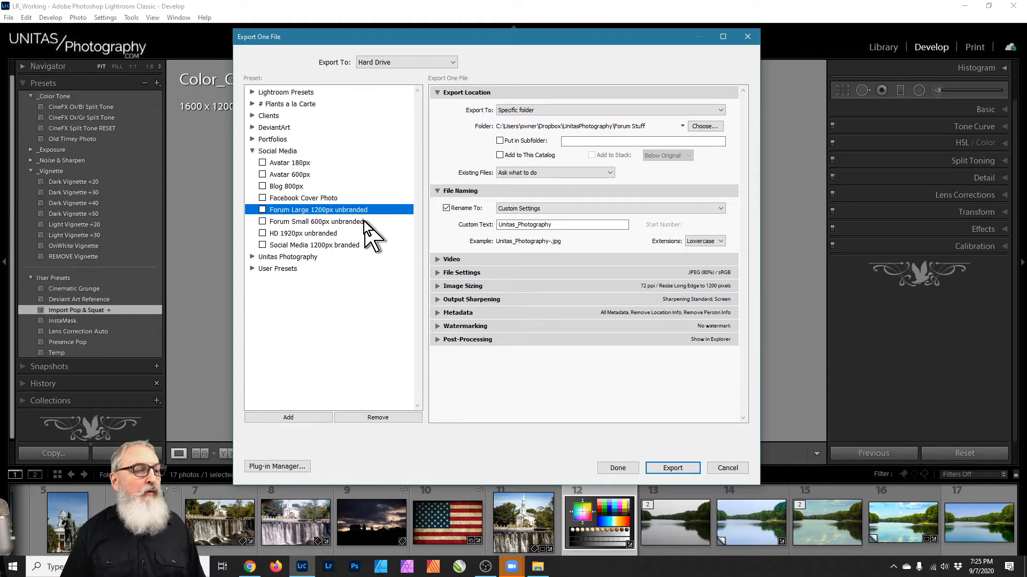
pyautogui.click(368, 222)
pyautogui.click(367, 210)
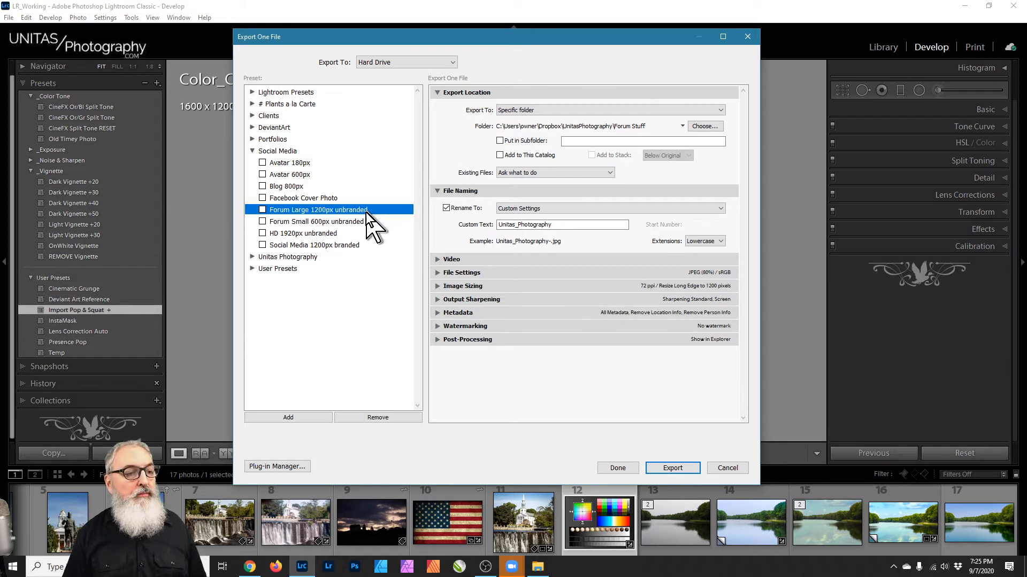
pyautogui.click(367, 222)
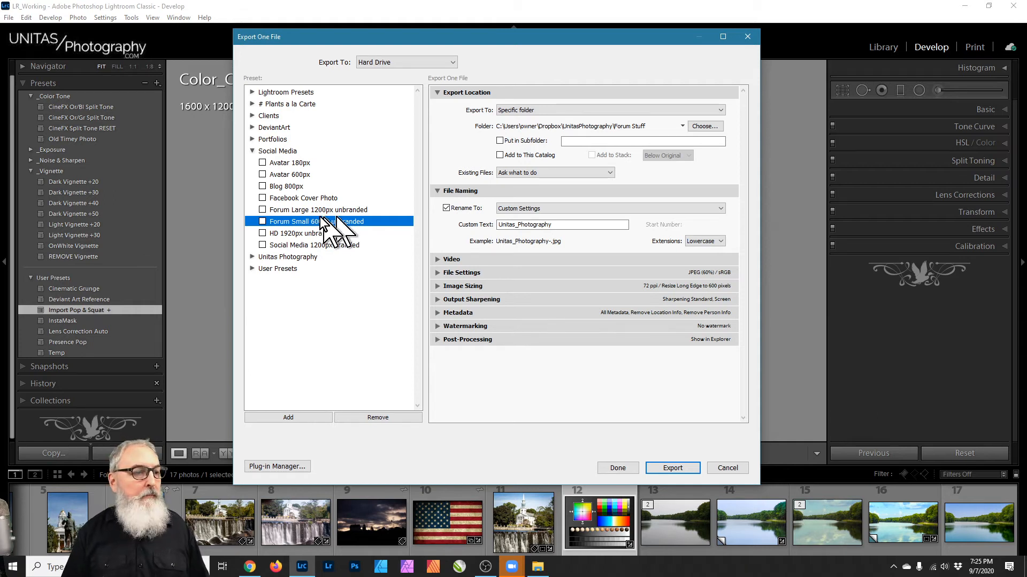
pyautogui.click(308, 234)
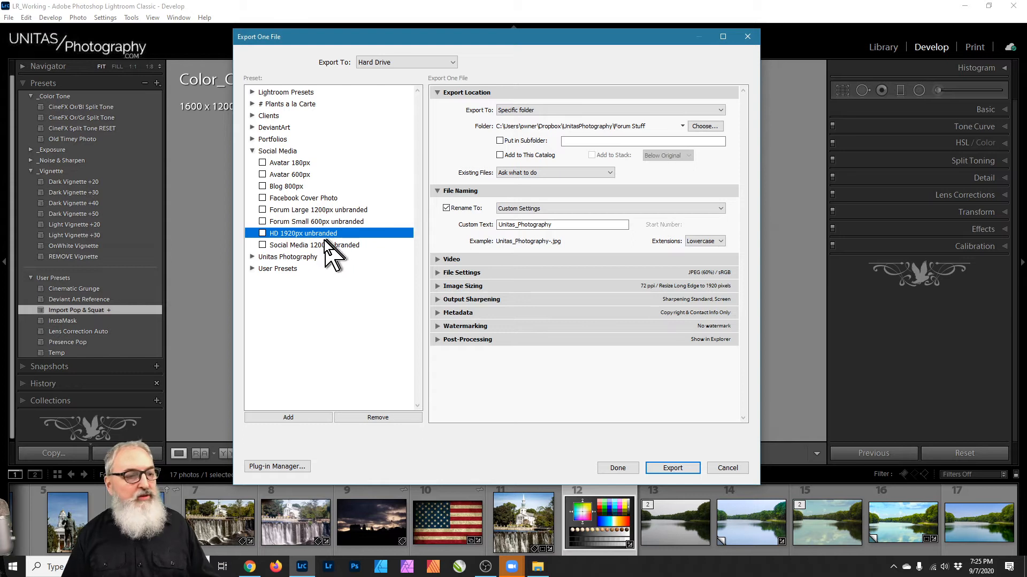
pyautogui.click(323, 246)
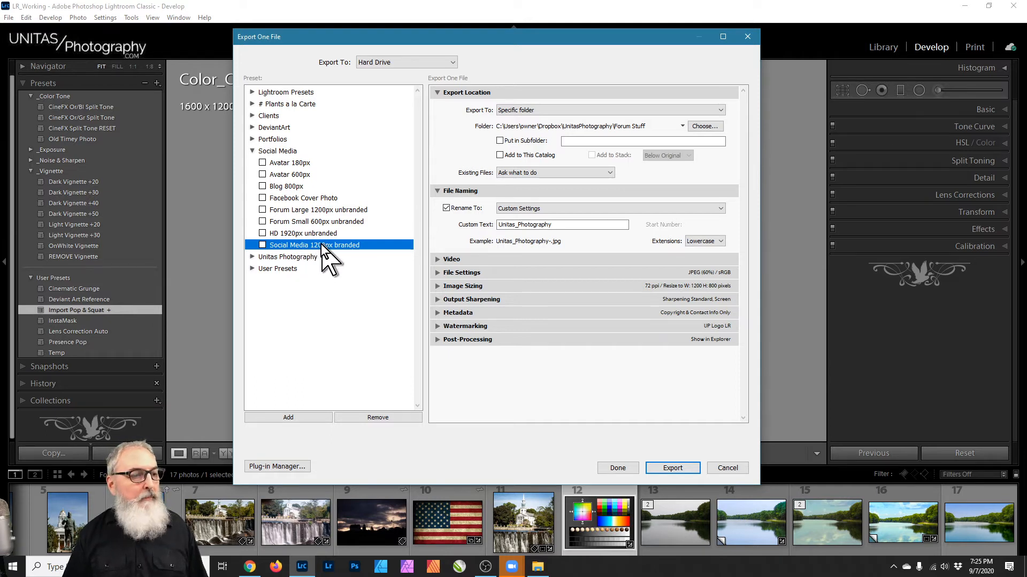
pyautogui.click(322, 220)
pyautogui.click(345, 210)
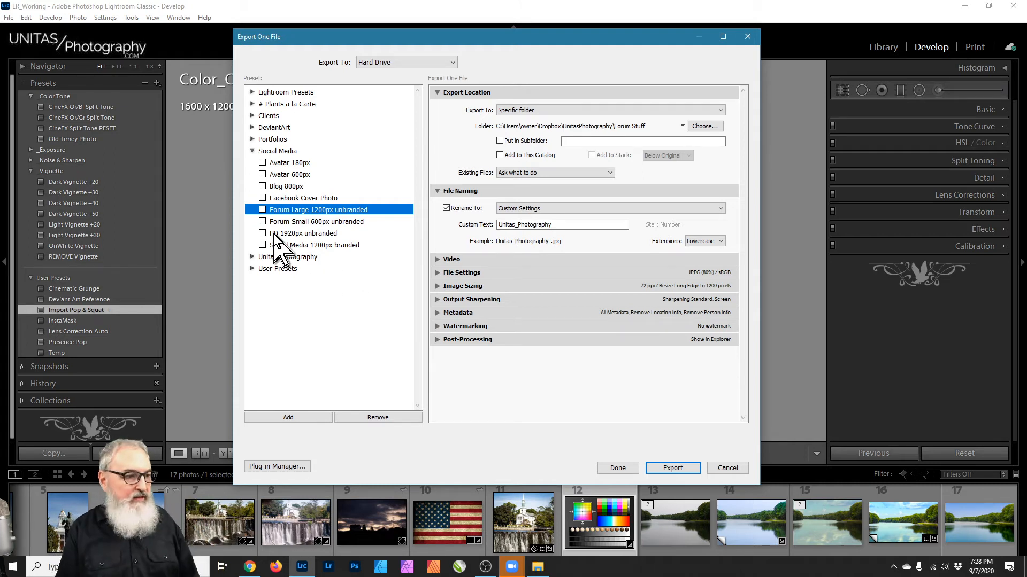
# Step: Look over the presets in the Unitas Photography group, then collapse it and the Social Media group
pyautogui.click(251, 257)
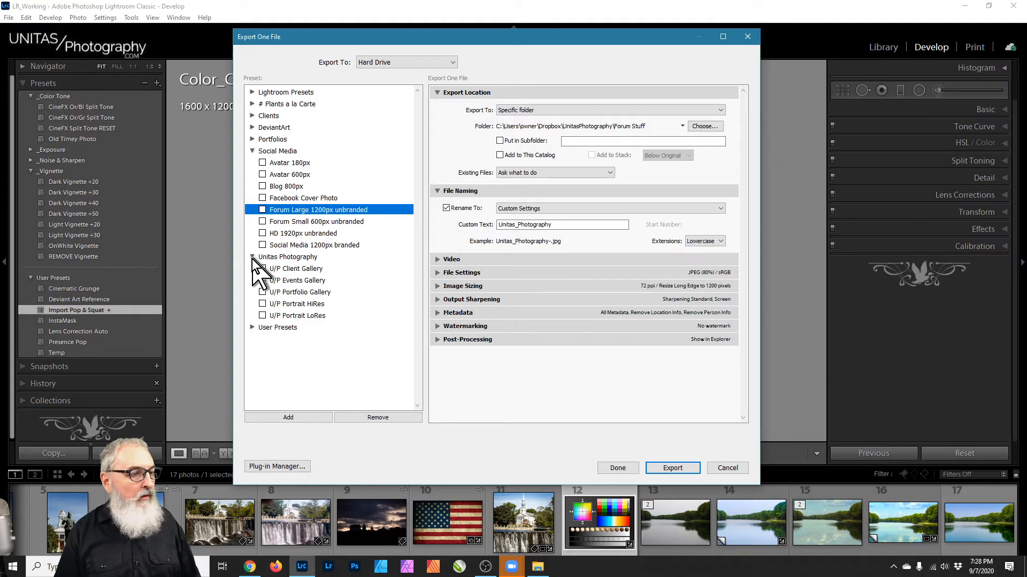
pyautogui.click(252, 150)
pyautogui.click(252, 163)
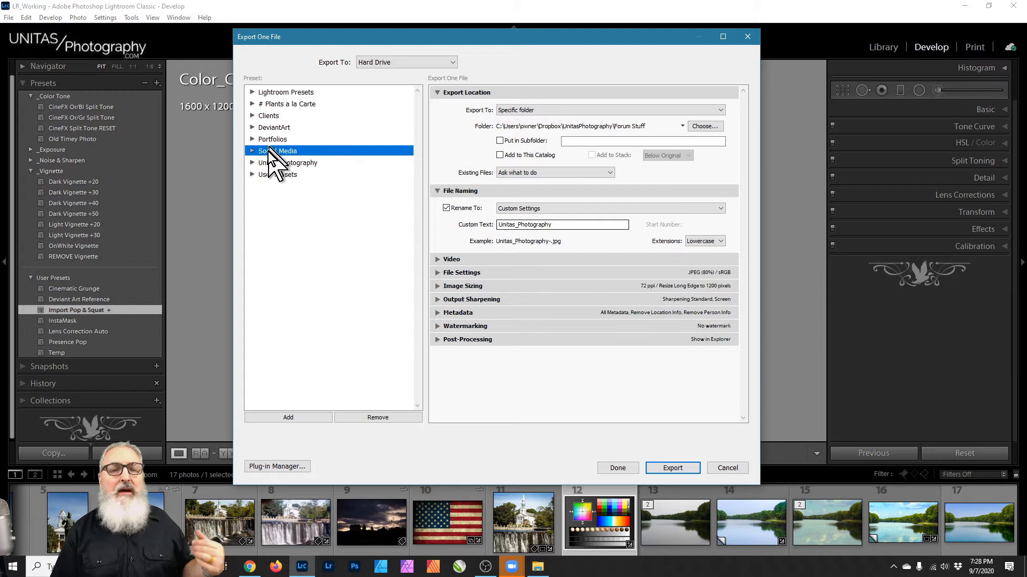
# Step: Highlight the Clients, DeviantArt and Portfolios preset groups in turn and close the Export dialog without exporting
pyautogui.click(278, 115)
pyautogui.click(278, 129)
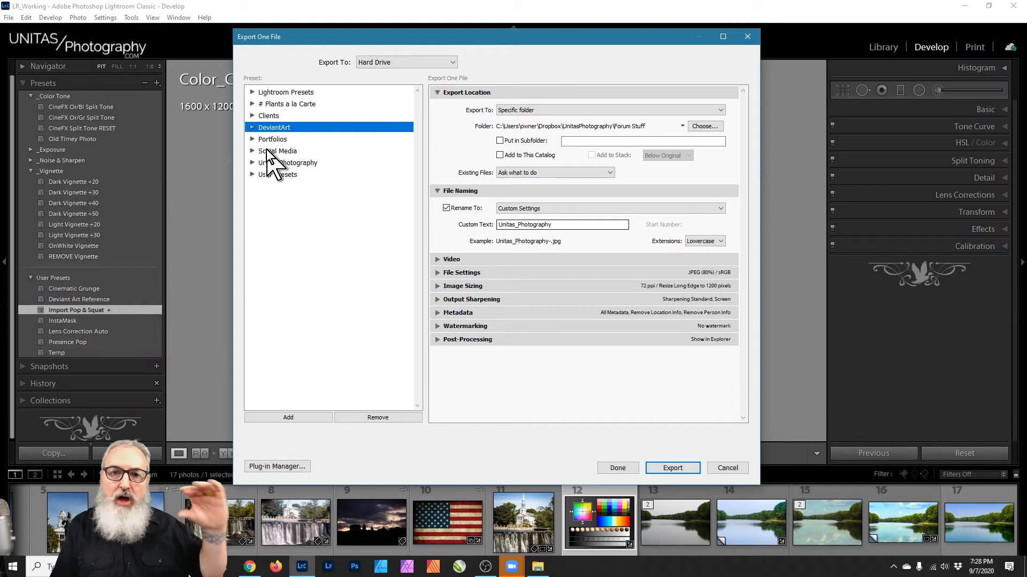
pyautogui.click(271, 139)
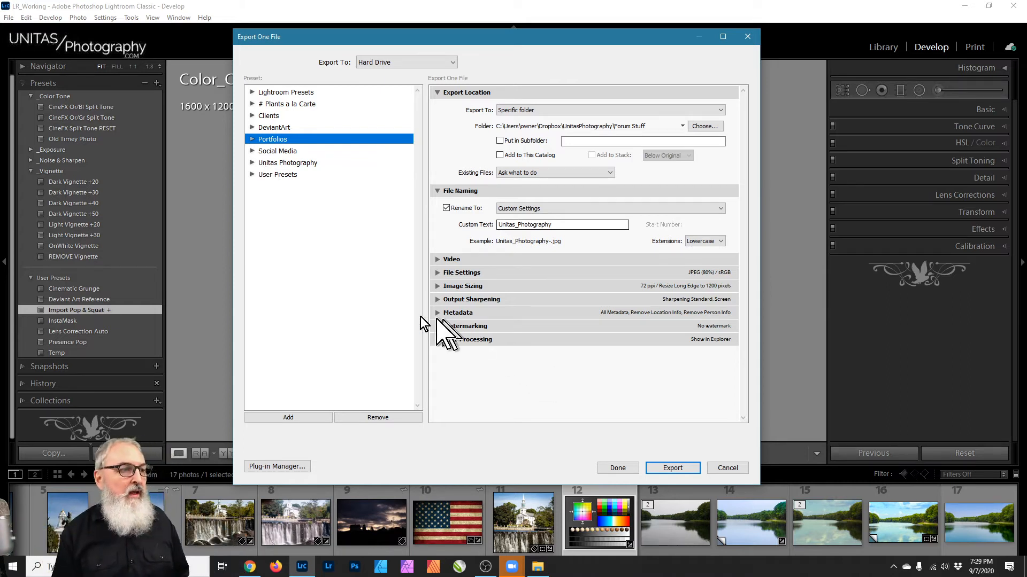
pyautogui.click(273, 112)
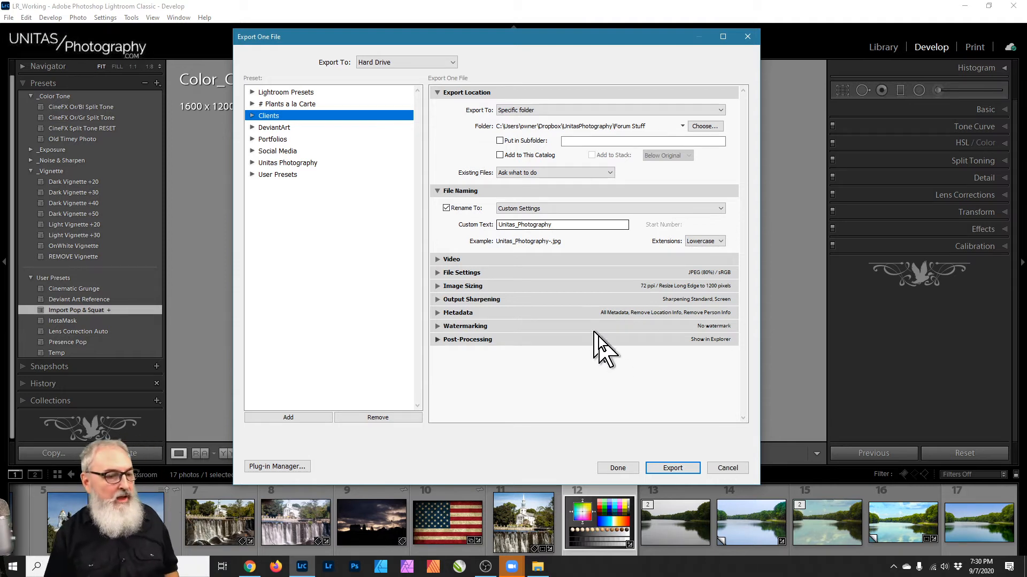
pyautogui.click(716, 467)
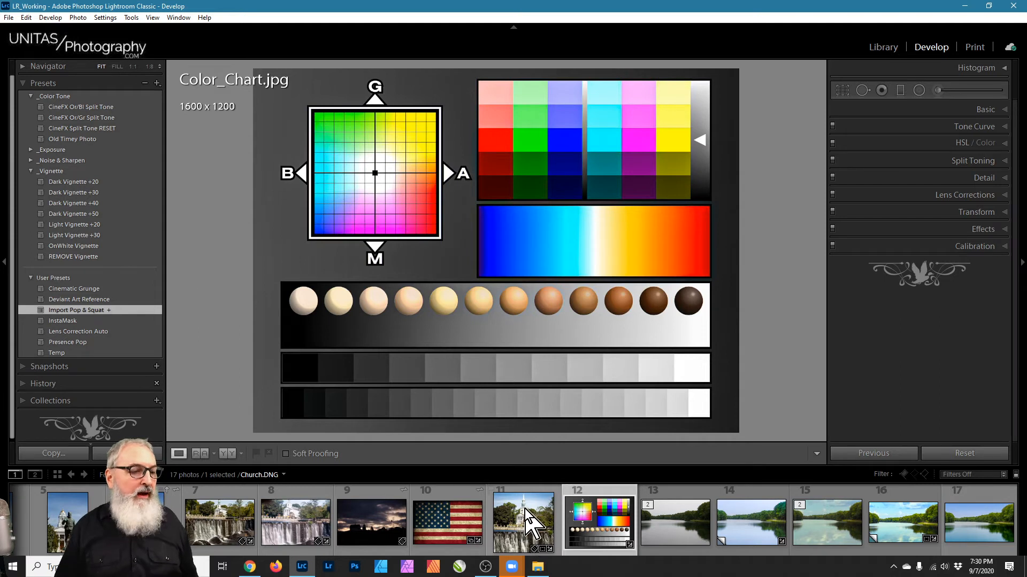
# Step: Select the Church.DNG photo in the filmstrip and dismiss the Facebook notification
pyautogui.click(518, 515)
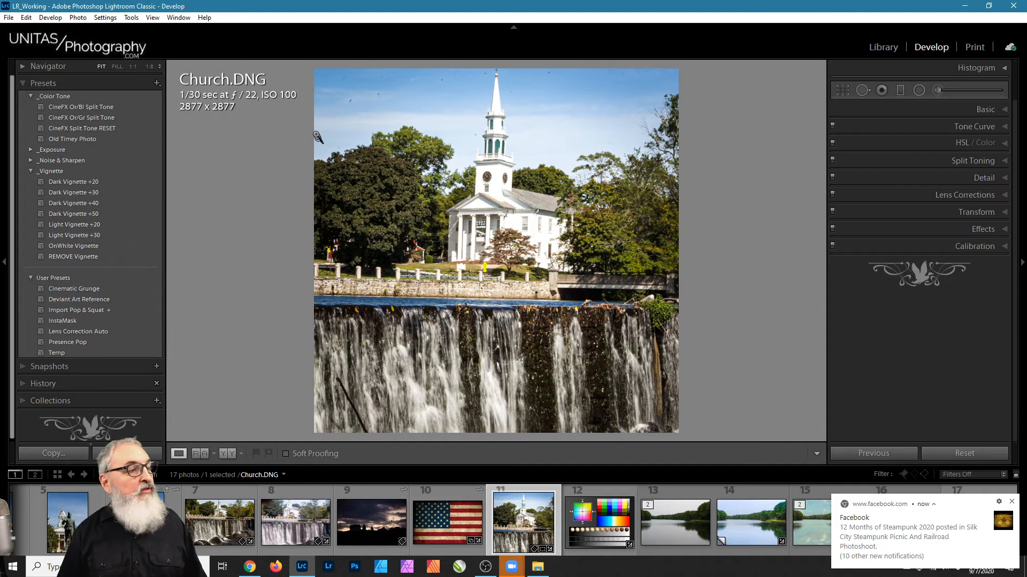
pyautogui.click(1012, 501)
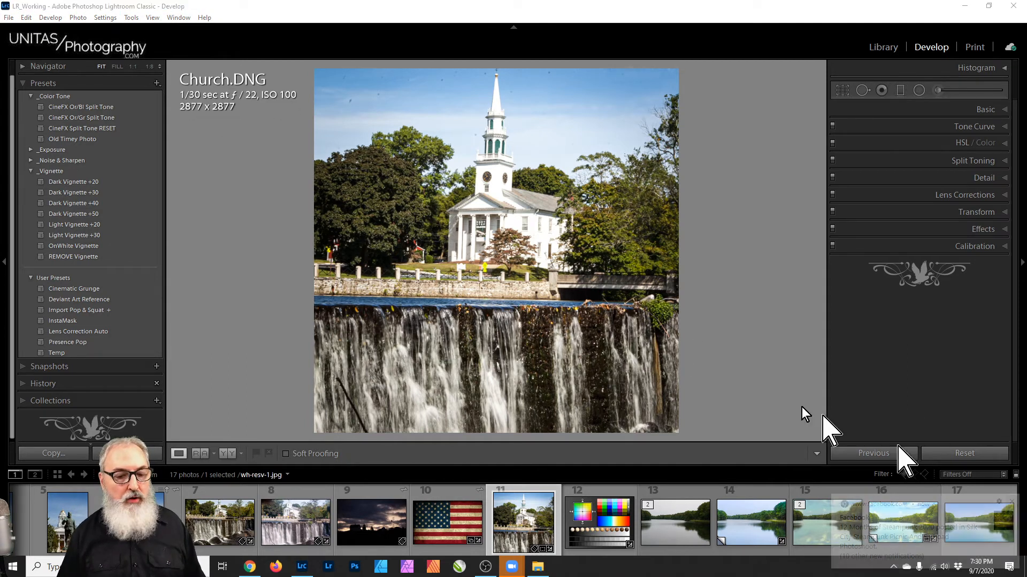
# Step: Look over the export commands and export presets available for the Church.DNG photo without running any
pyautogui.click(12, 20)
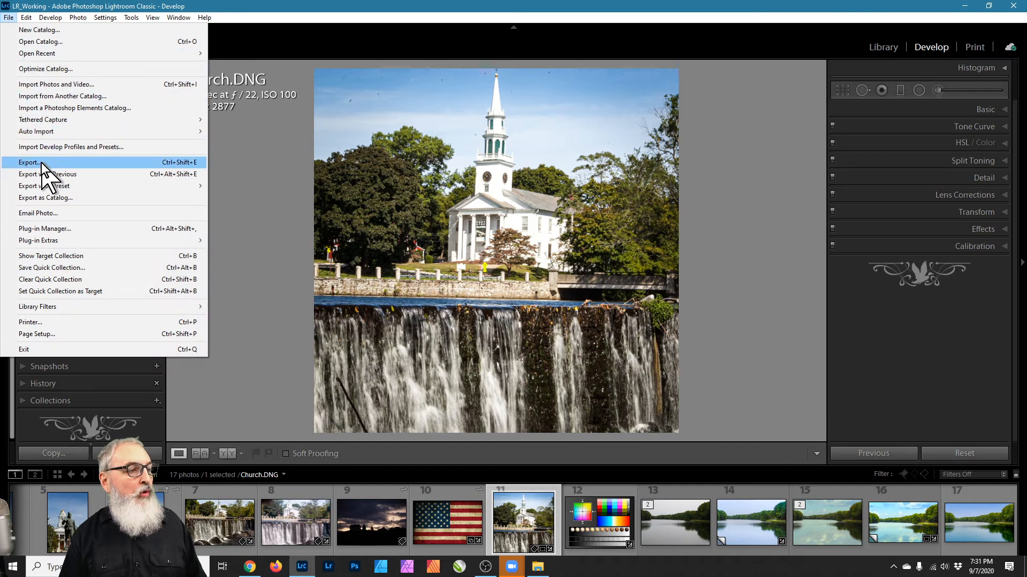
pyautogui.click(240, 211)
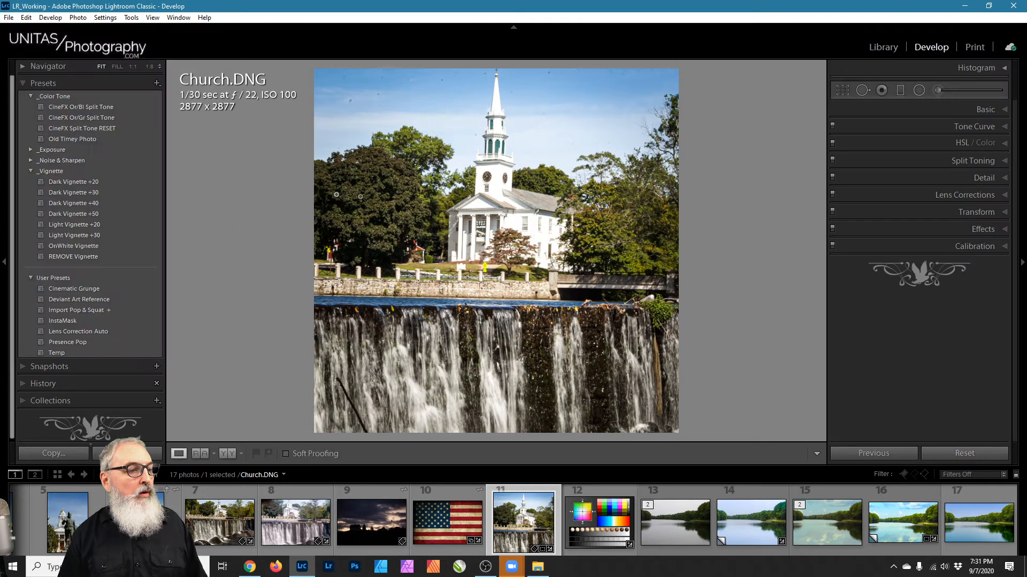
pyautogui.rightClick(393, 187)
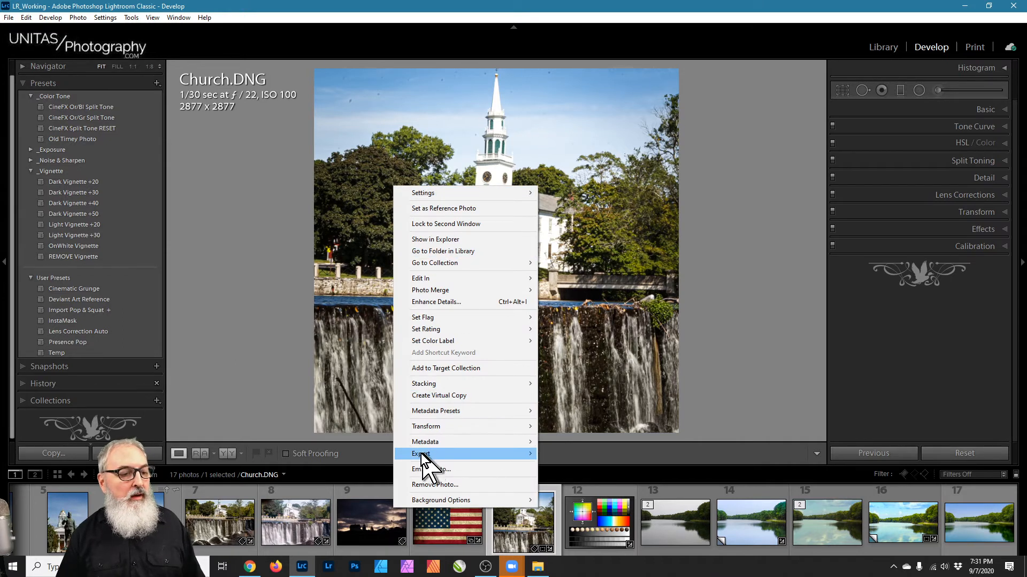
pyautogui.moveTo(426, 455)
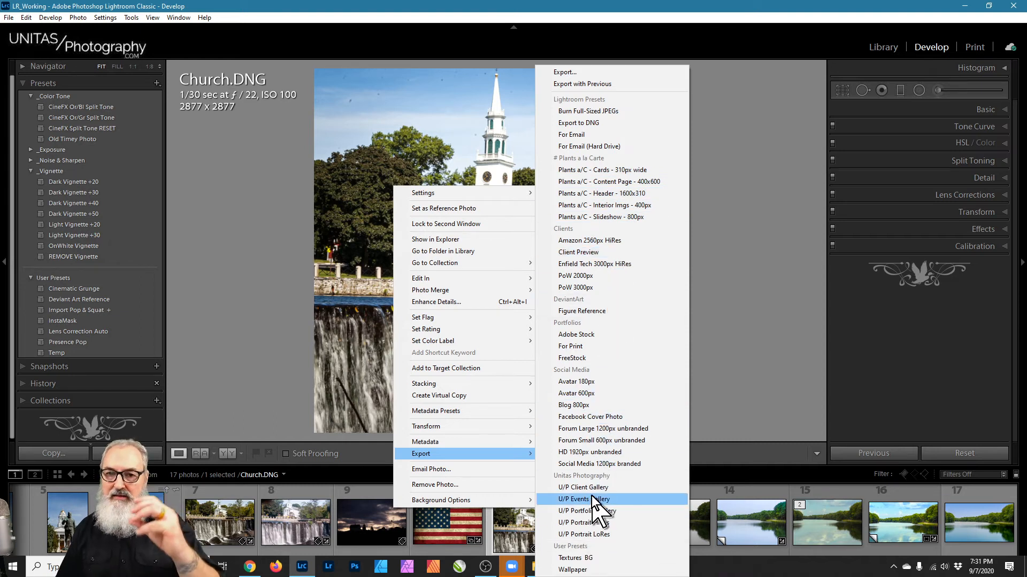
pyautogui.click(747, 367)
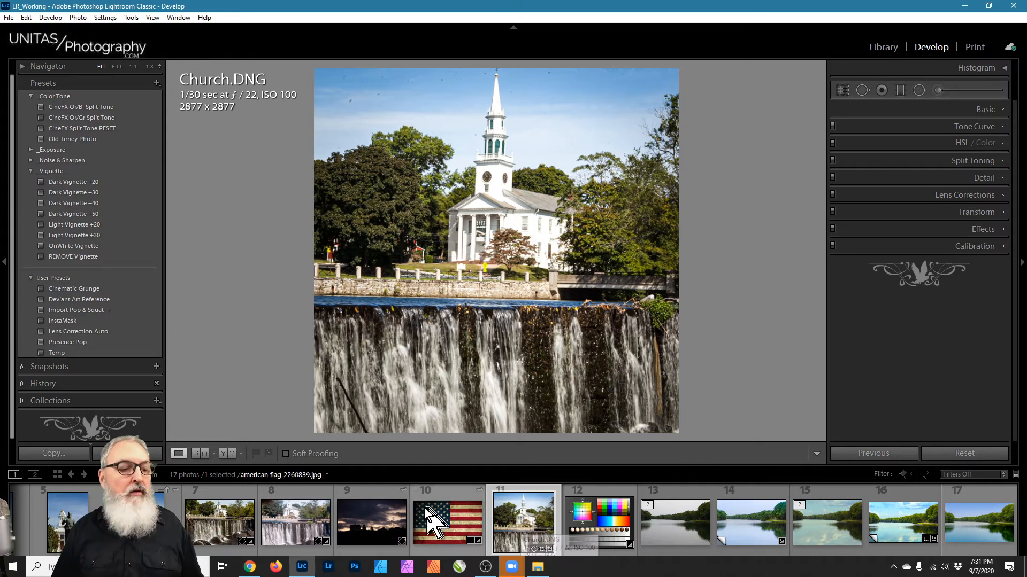
# Step: Open the Export dialog for the Church.DNG filmstrip thumbnail, move the dialog slightly upward and enlarge it
pyautogui.rightClick(527, 522)
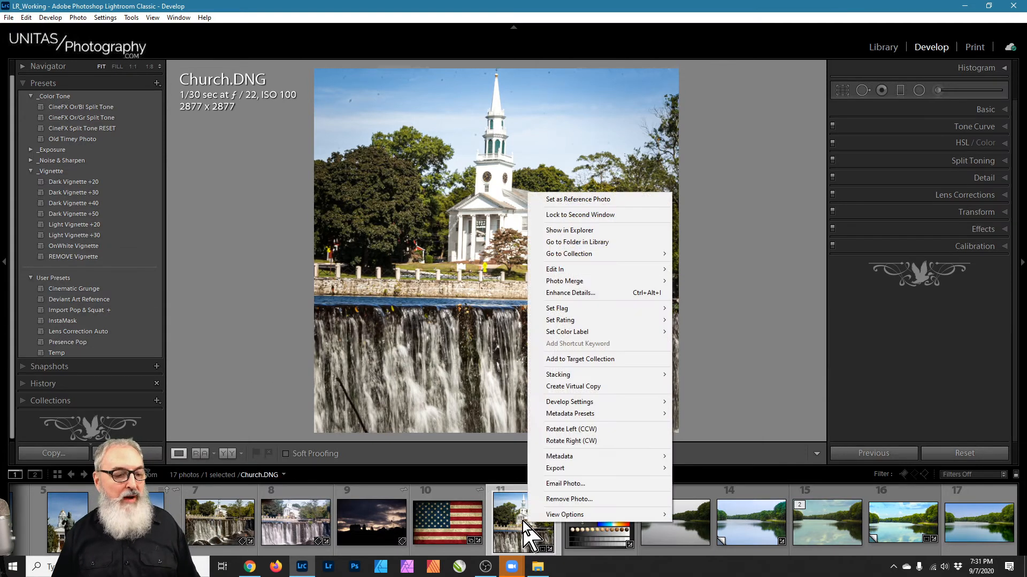
pyautogui.moveTo(559, 470)
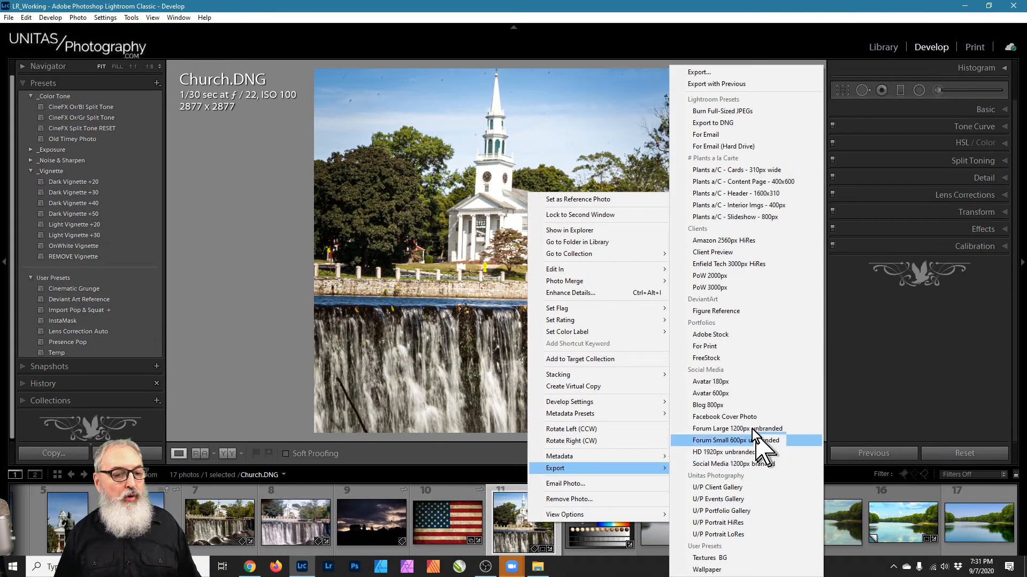
pyautogui.click(701, 73)
pyautogui.moveTo(663, 42)
pyautogui.mouseDown()
pyautogui.moveTo(643, 39)
pyautogui.moveTo(657, 29)
pyautogui.mouseUp()
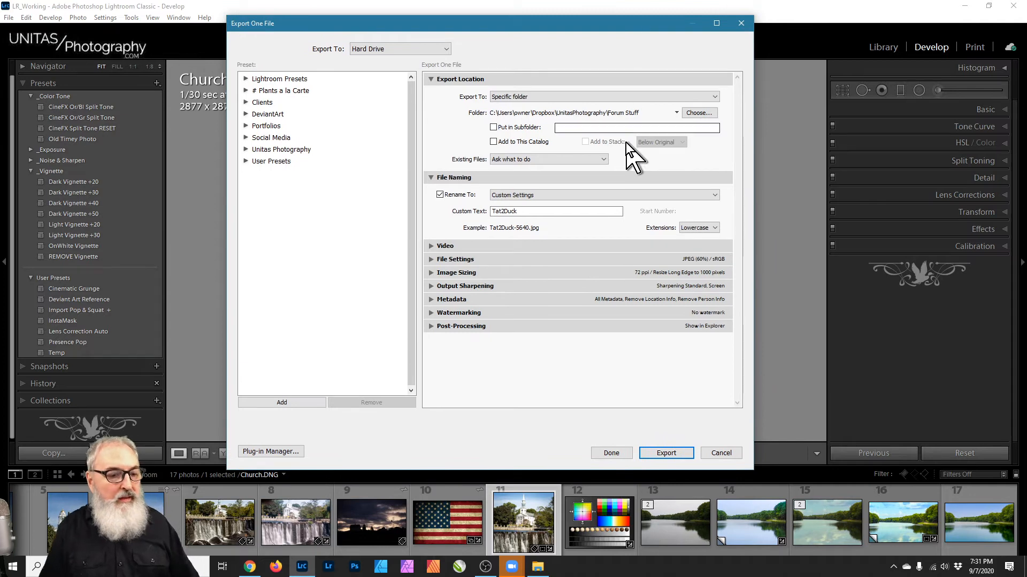
pyautogui.moveTo(753, 469); pyautogui.dragTo(793, 534)
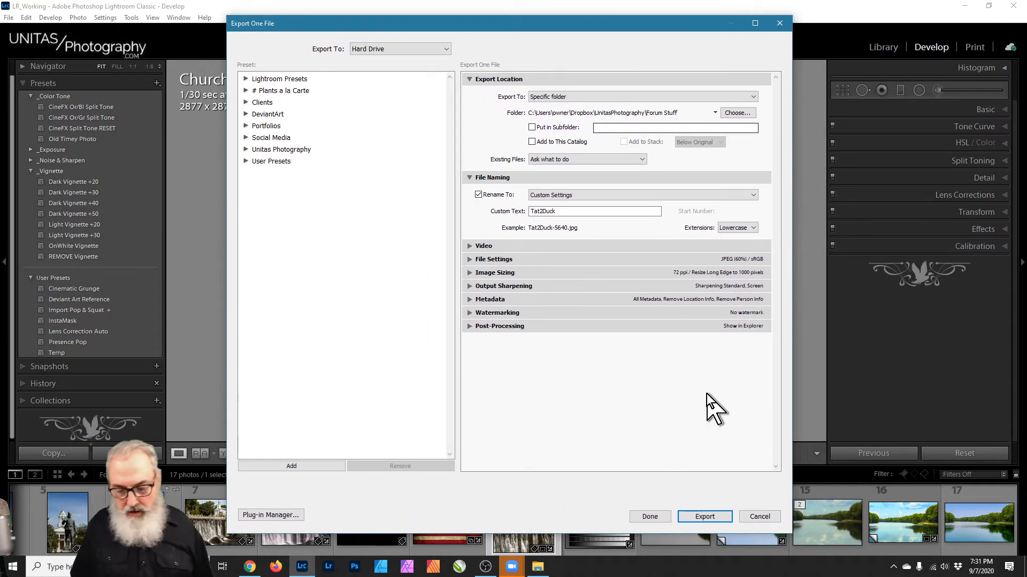
# Step: Collapse the File Naming and Export Location sections and expand the Portfolios, Social Media, Unitas Photography and User Presets groups
pyautogui.click(470, 177)
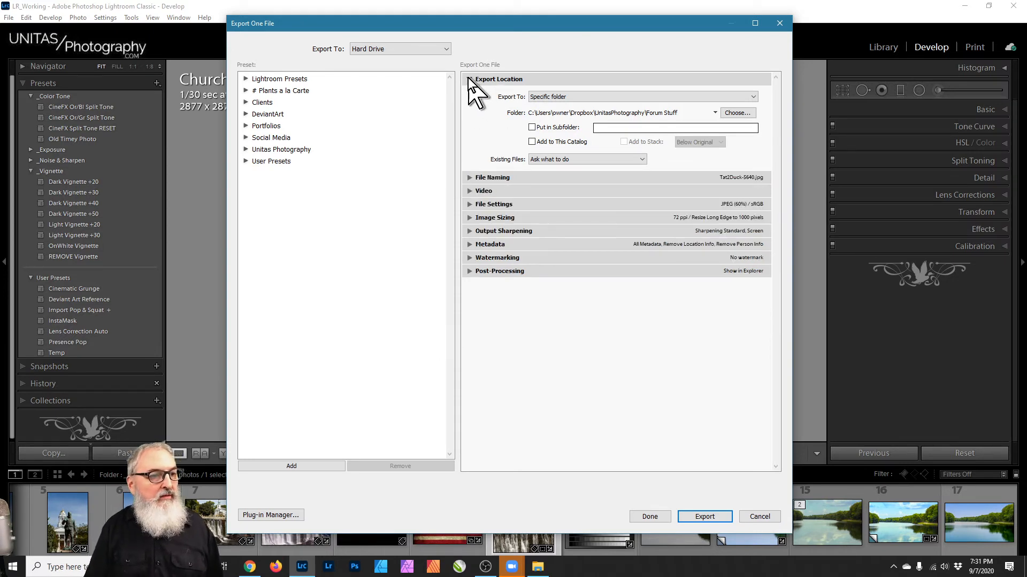
pyautogui.click(469, 78)
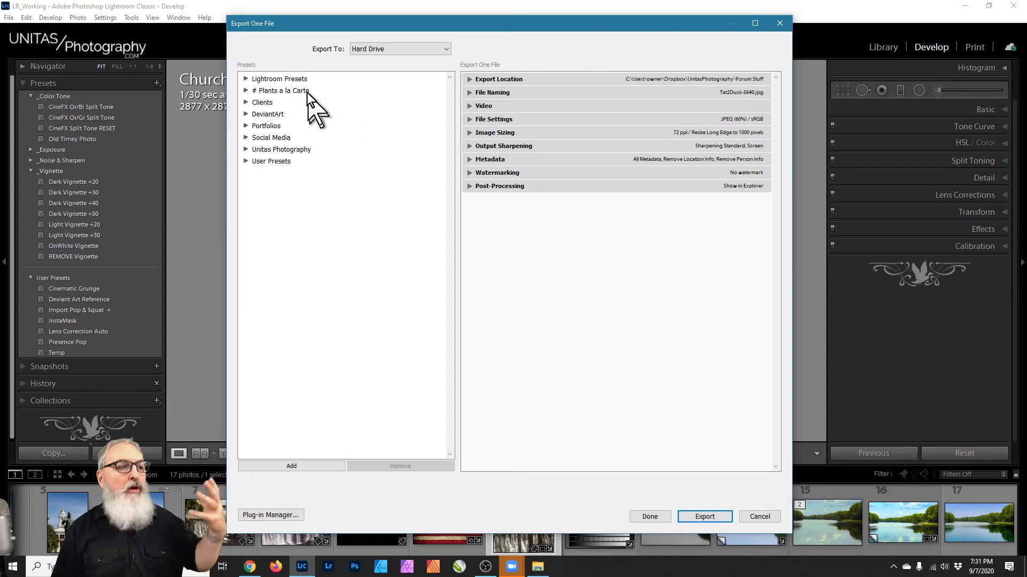
pyautogui.click(246, 161)
pyautogui.click(245, 149)
pyautogui.click(246, 138)
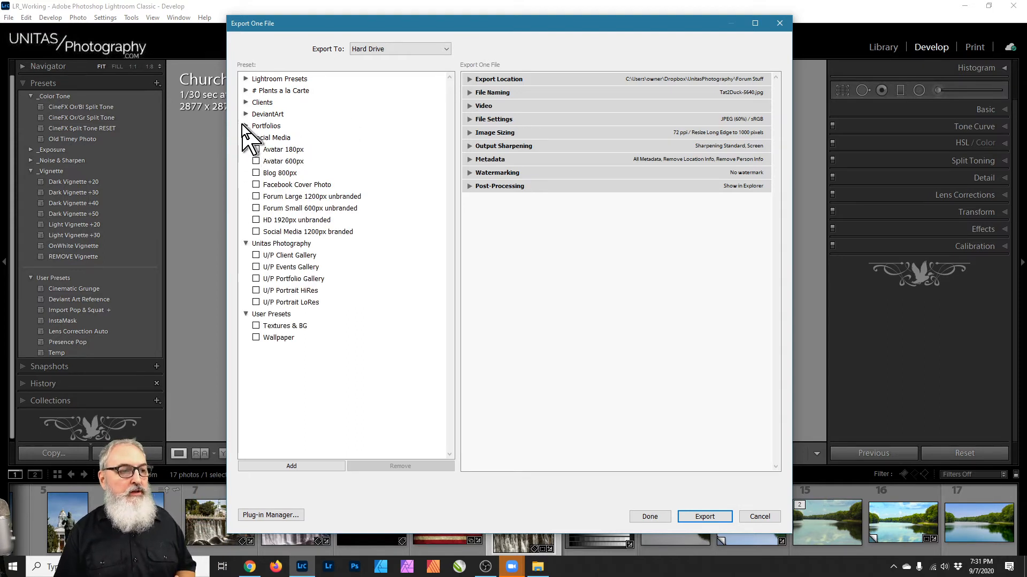
pyautogui.click(245, 125)
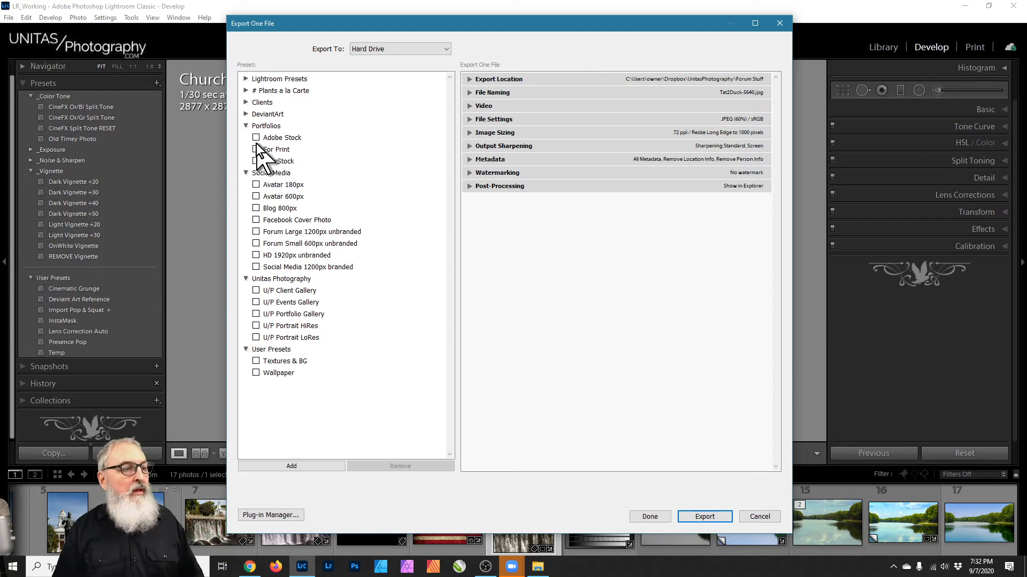
# Step: Select the Avatar 180px and Forum Large 1200px unbranded presets for batch export and deselect both again
pyautogui.click(256, 185)
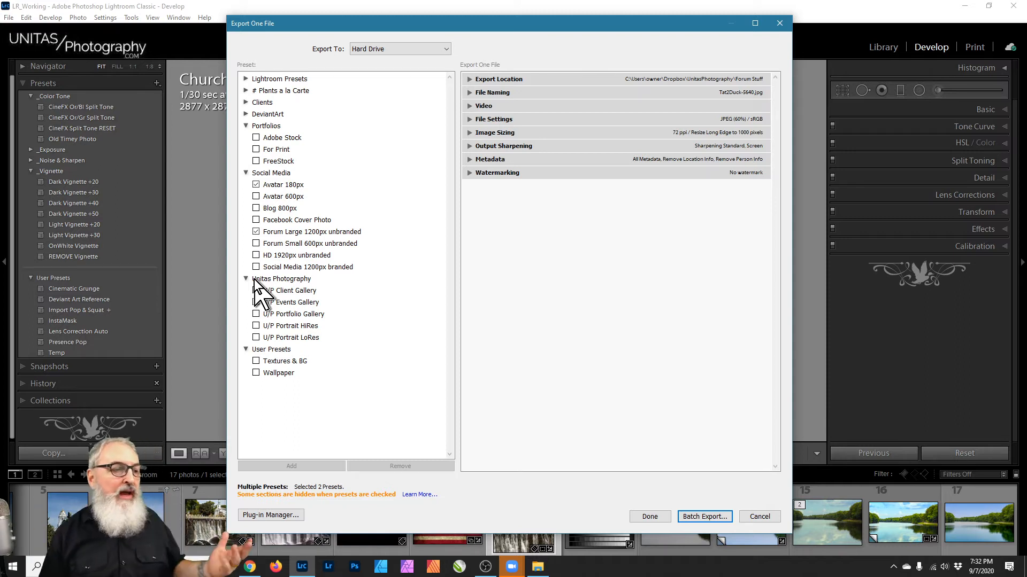
pyautogui.click(255, 184)
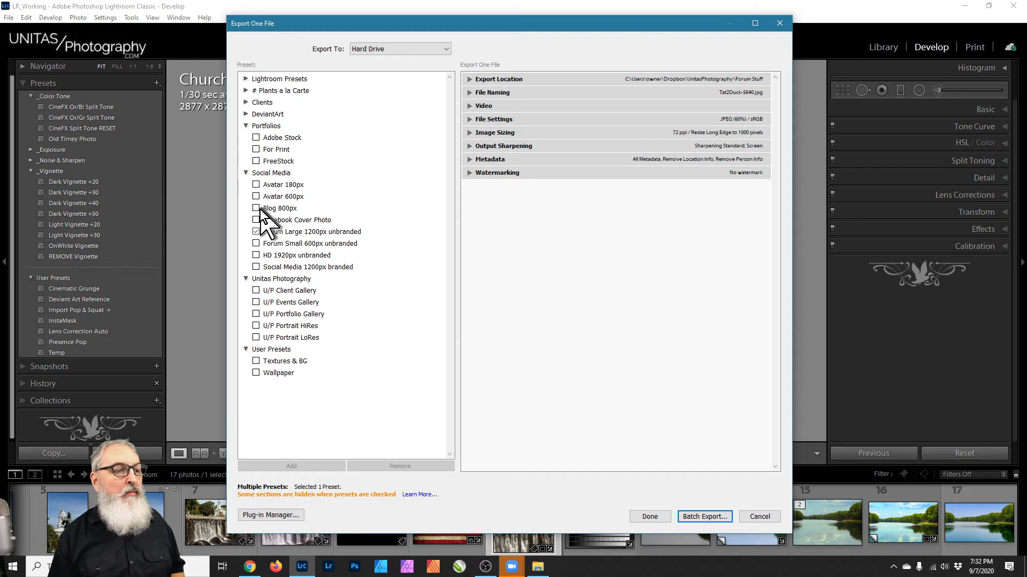
pyautogui.click(256, 232)
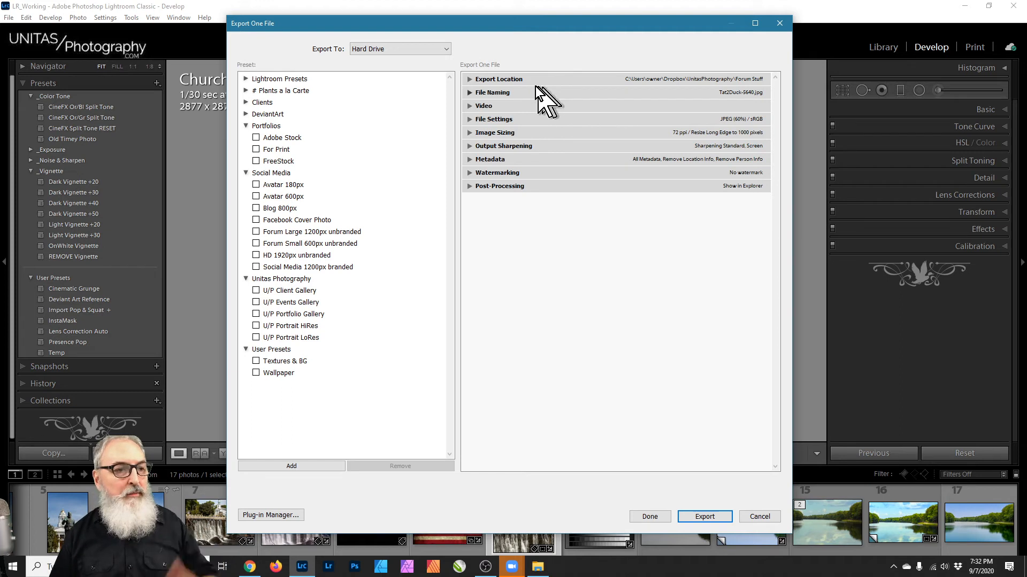
# Step: Expand the Export Location settings and set the export destination to "Choose folder later (useful for presets)"
pyautogui.click(467, 79)
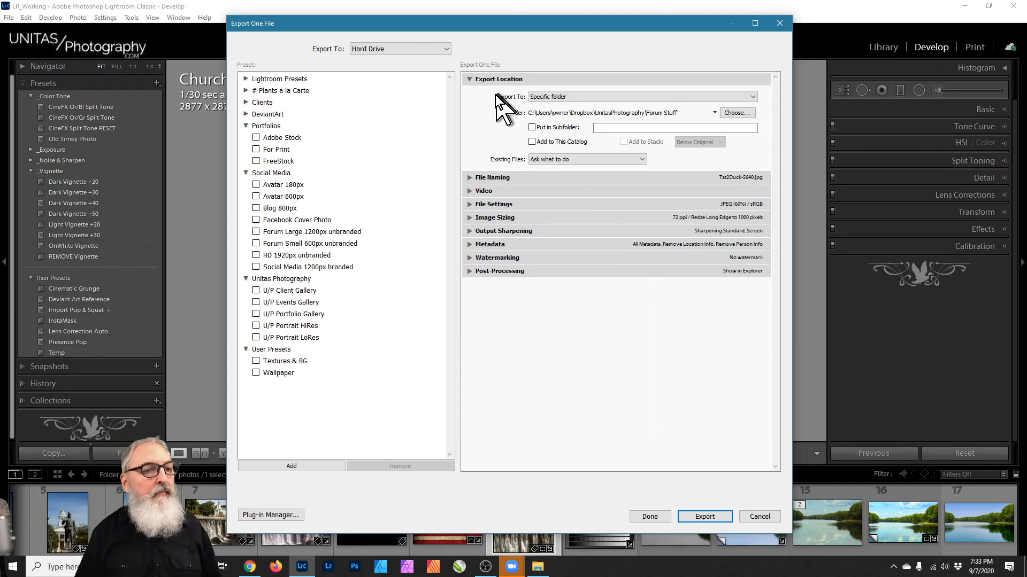
pyautogui.click(579, 95)
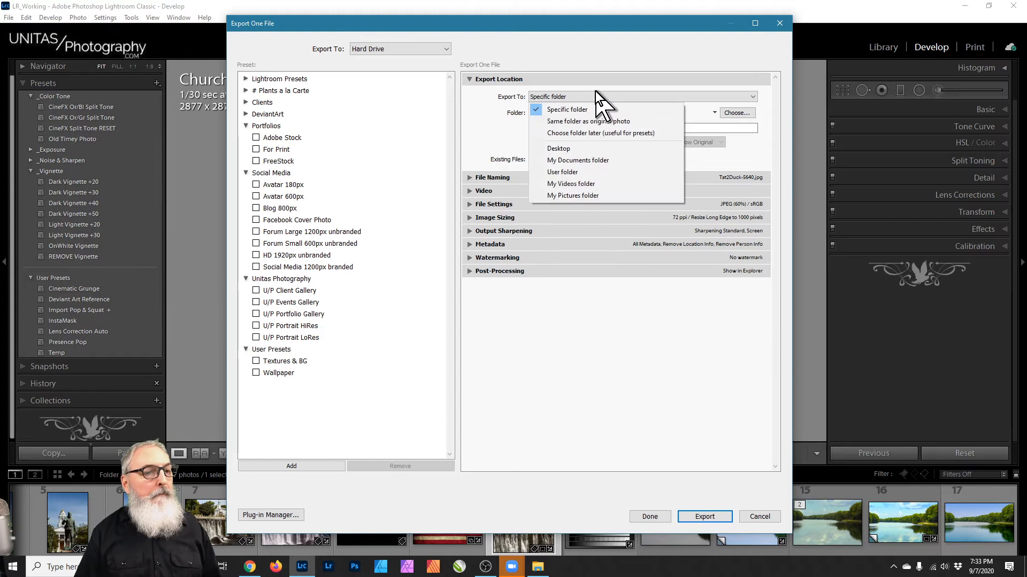
pyautogui.click(567, 109)
pyautogui.click(559, 80)
pyautogui.click(569, 78)
pyautogui.click(563, 99)
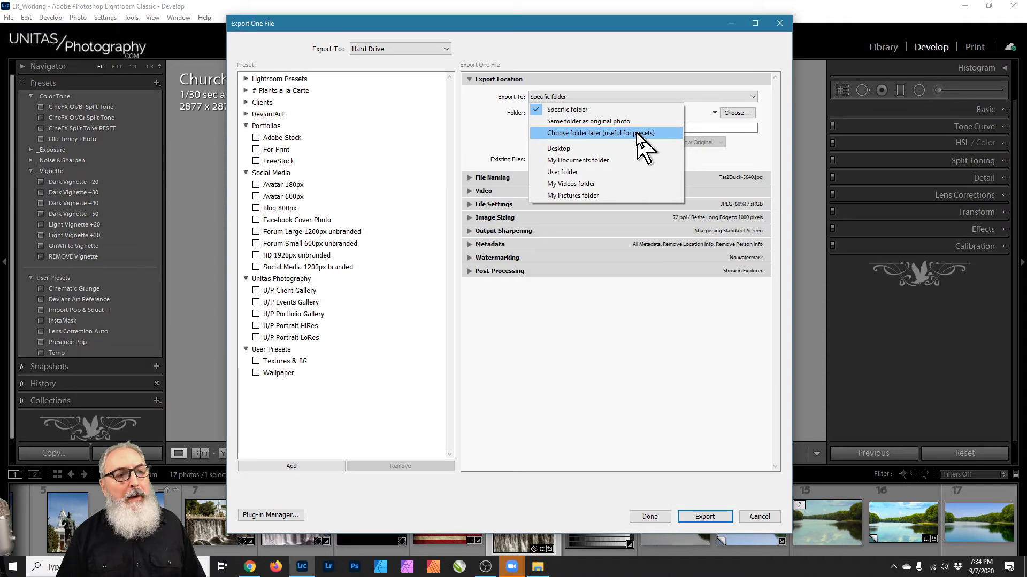
pyautogui.click(636, 132)
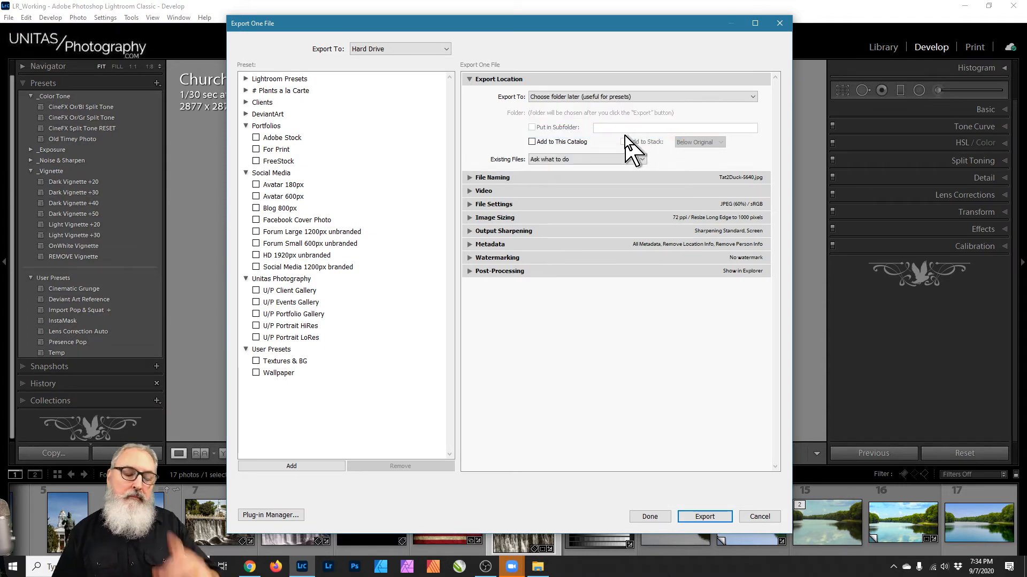
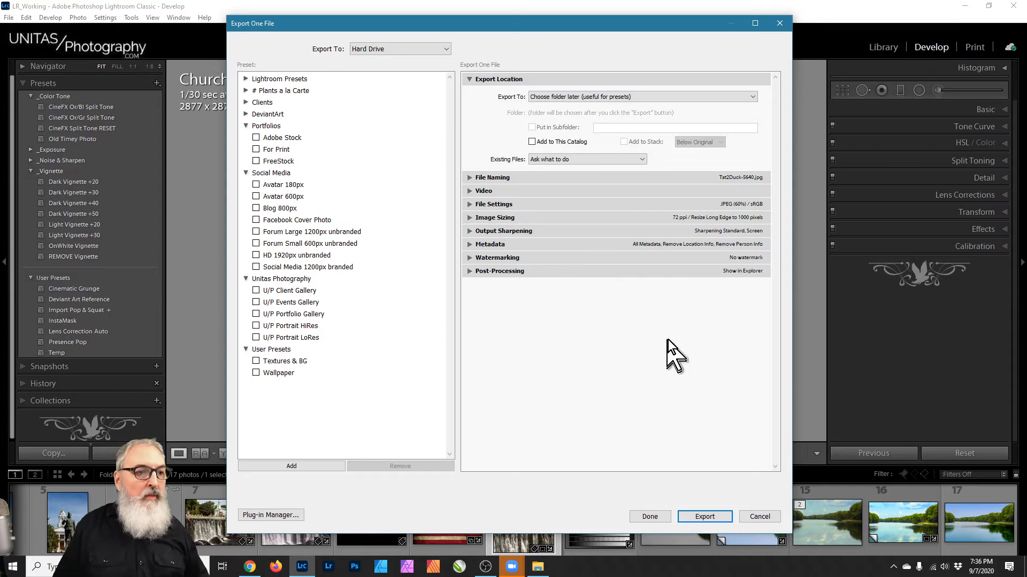
# Step: Look over the export destination choices, keep "Choose folder later (useful for presets)" and enable Add to This Catalog
pyautogui.click(659, 94)
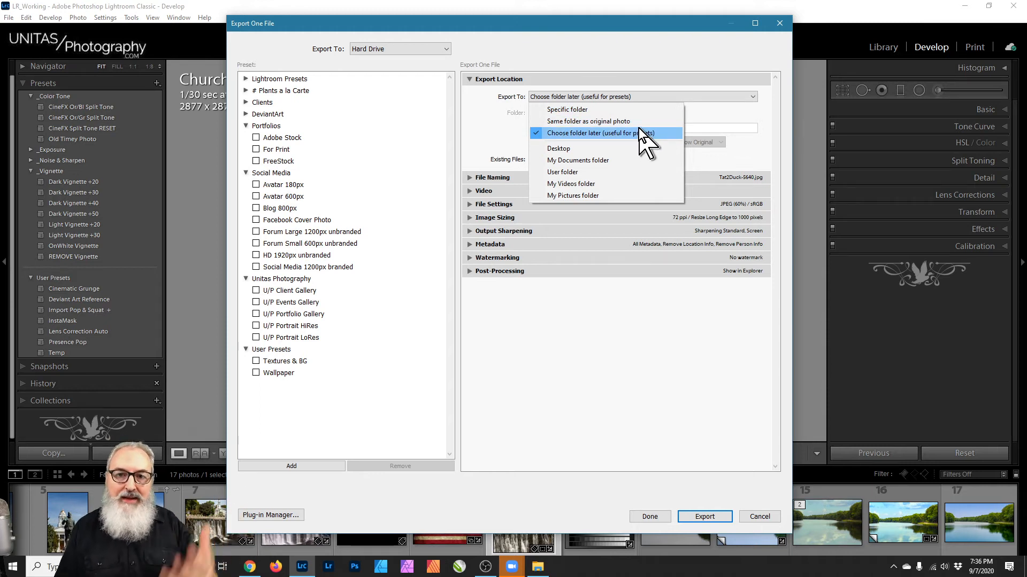
pyautogui.click(608, 134)
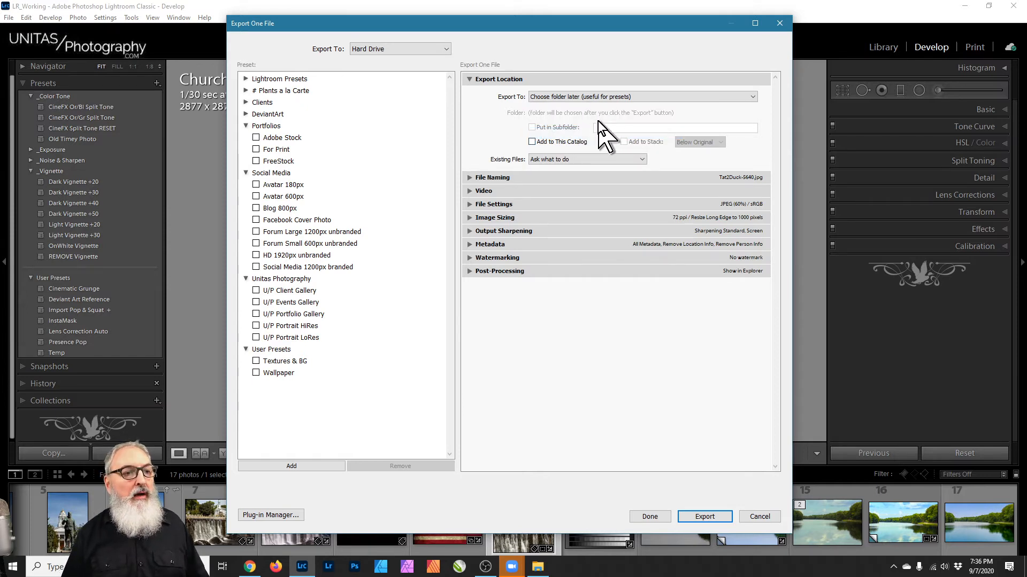
pyautogui.click(597, 97)
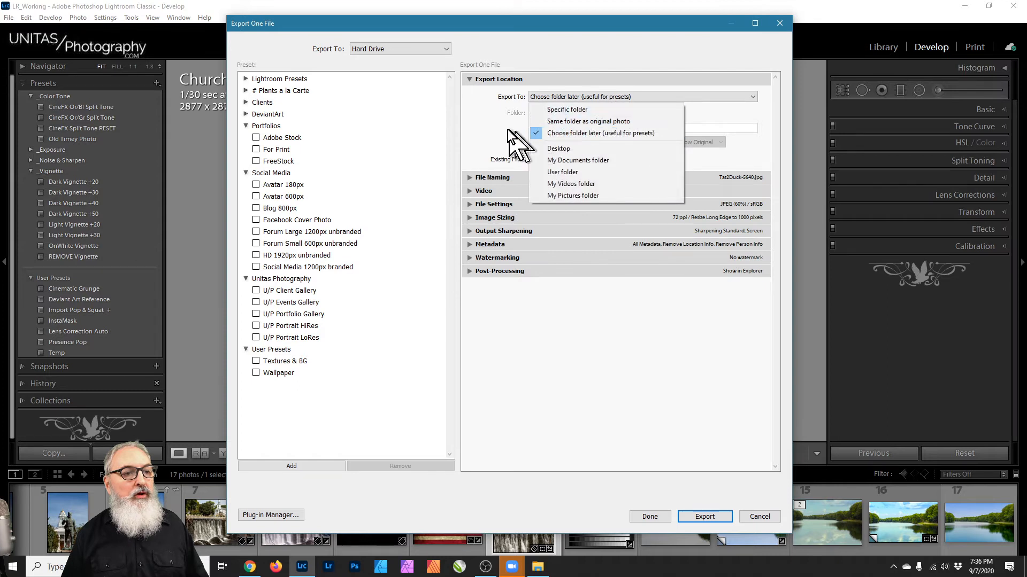
pyautogui.click(592, 132)
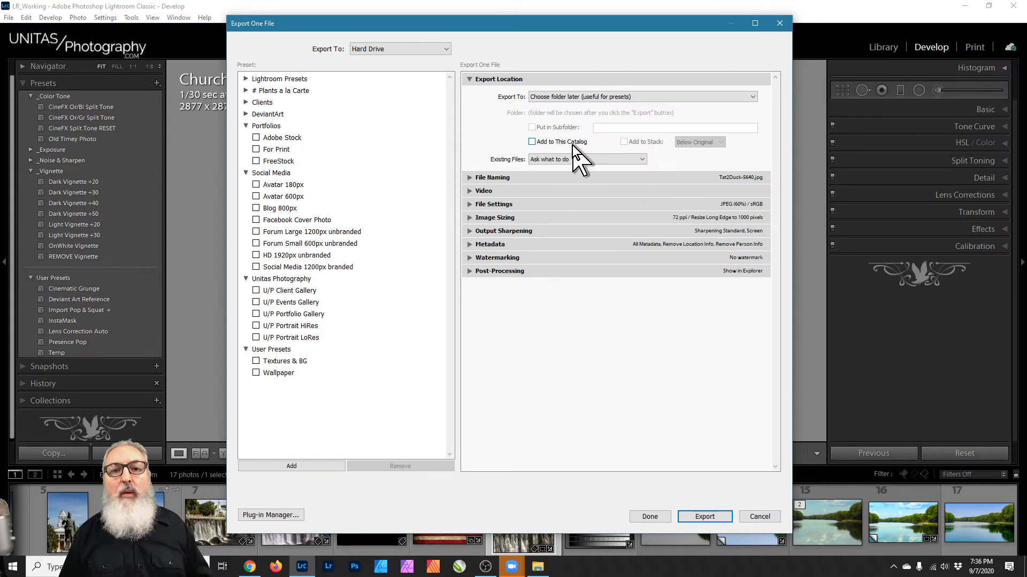
pyautogui.click(577, 140)
pyautogui.click(586, 100)
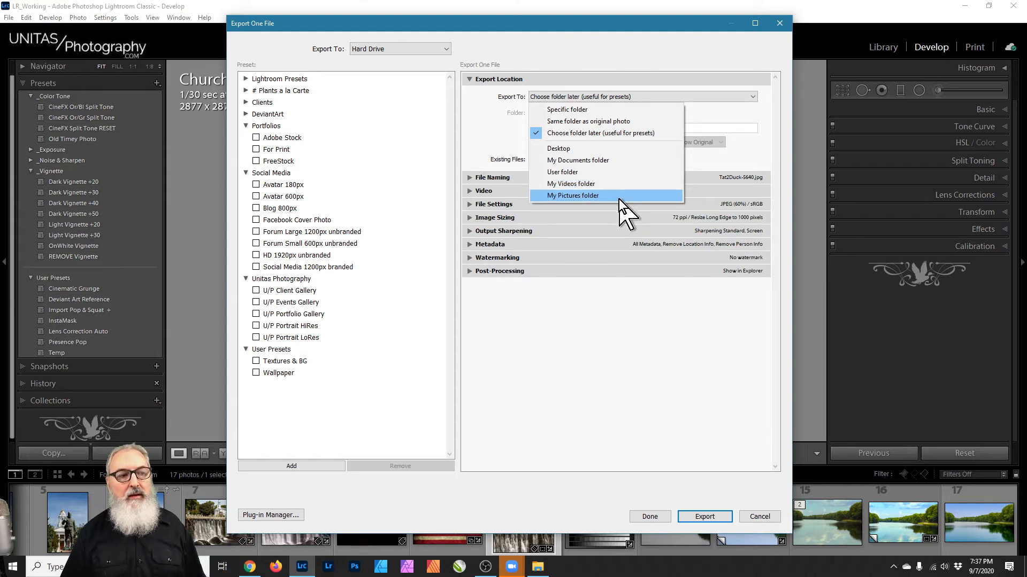
pyautogui.click(620, 339)
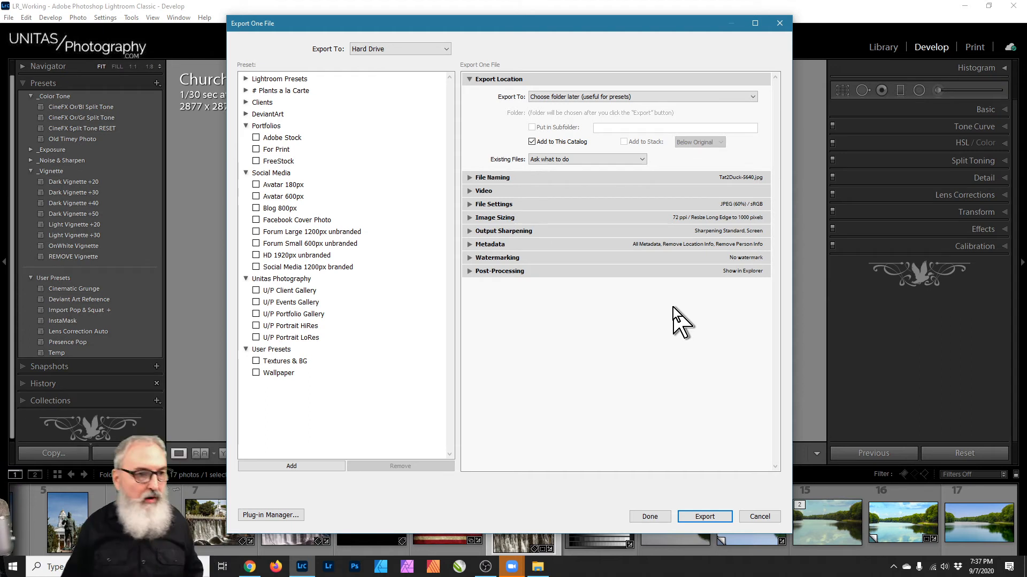
# Step: Set the export destination to a specific folder and choose Pictures\#LR Exports\Social Media
pyautogui.click(604, 98)
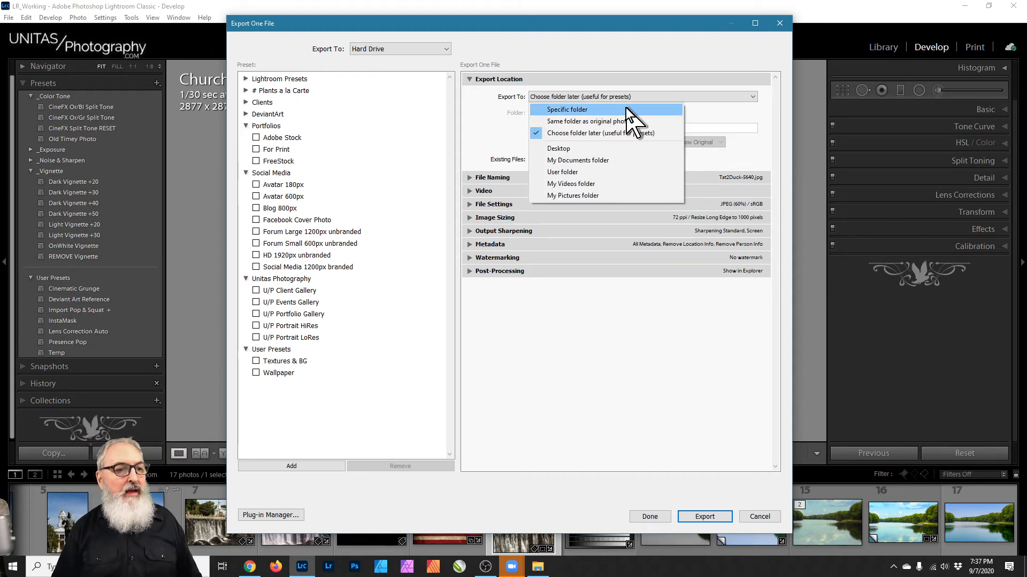
pyautogui.click(626, 109)
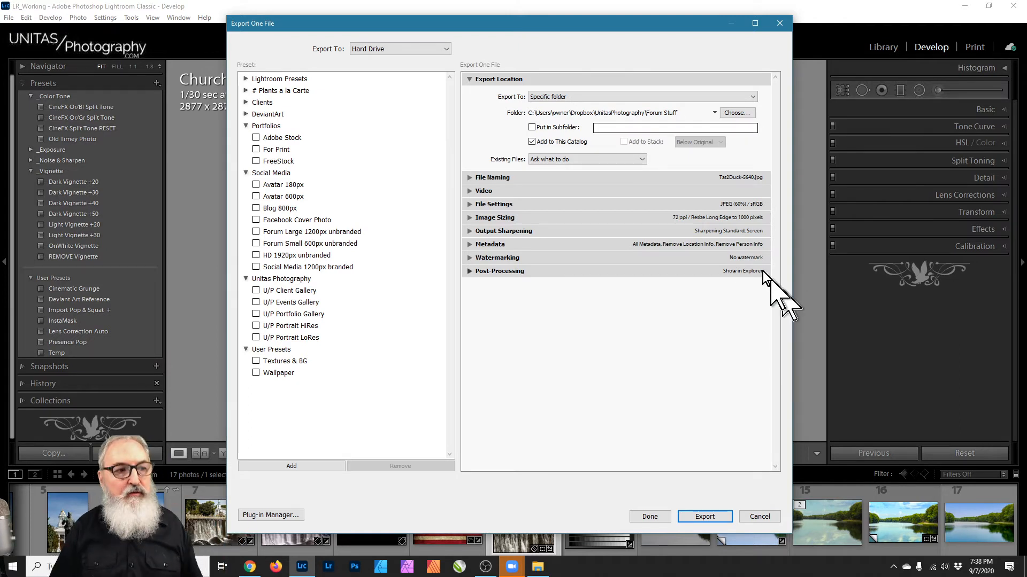
pyautogui.click(736, 113)
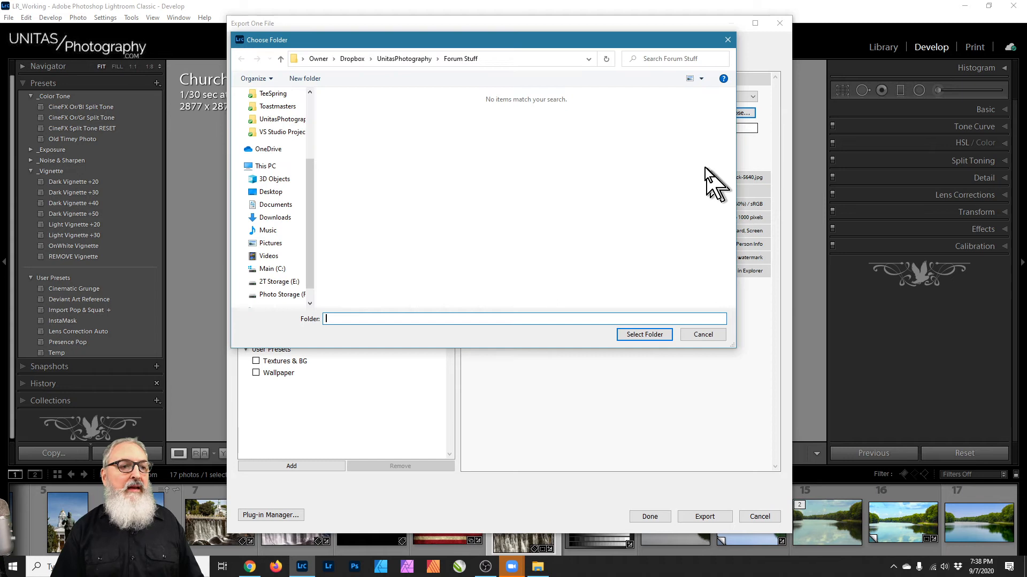
pyautogui.moveTo(624, 39); pyautogui.dragTo(865, 124)
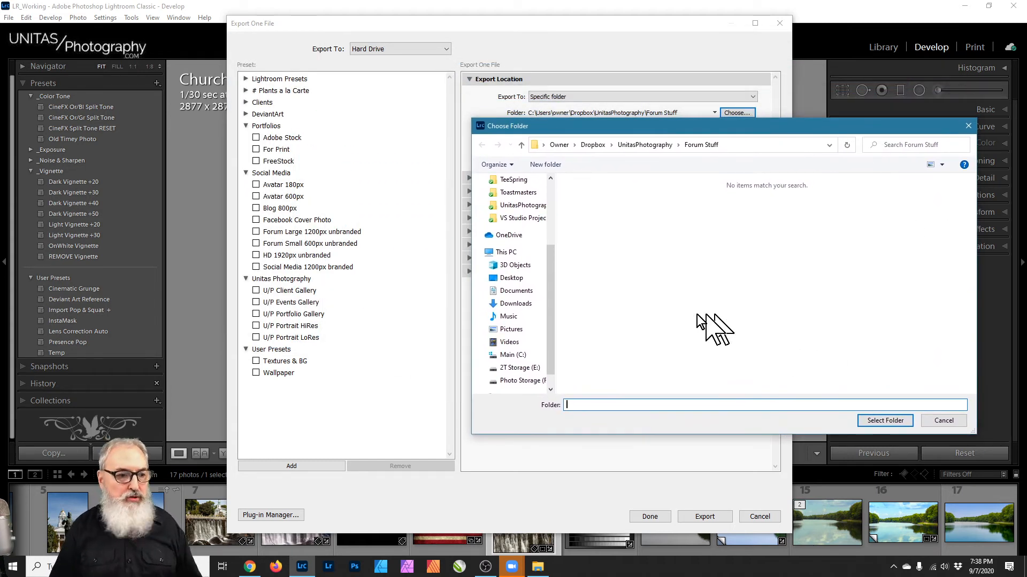
pyautogui.click(511, 330)
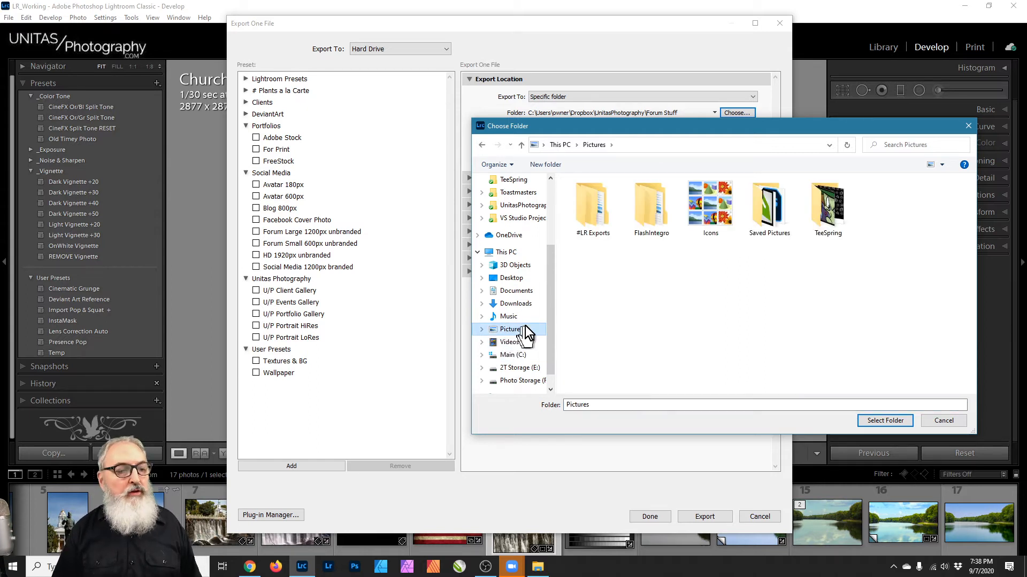
pyautogui.click(591, 235)
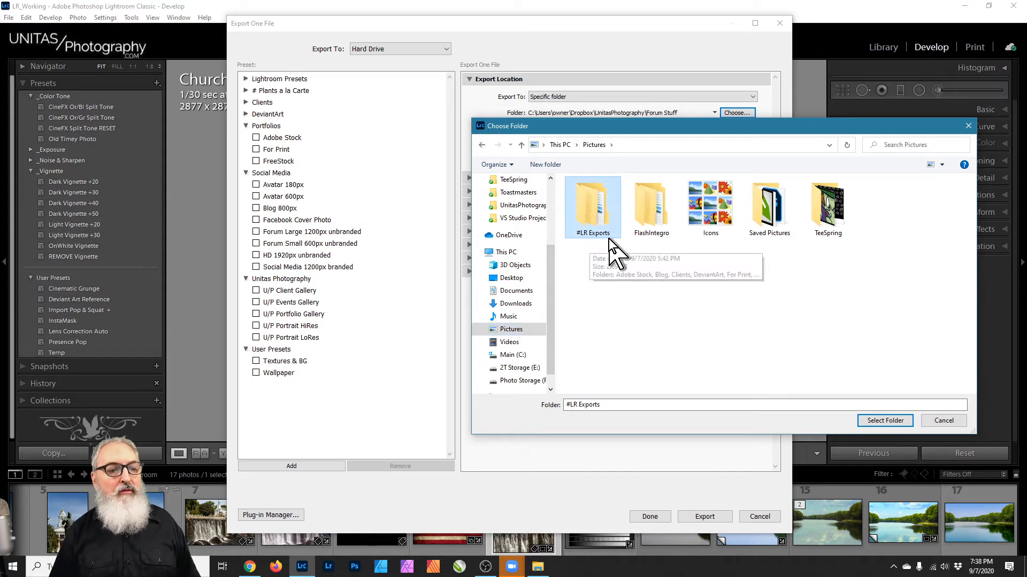
pyautogui.doubleClick(597, 225)
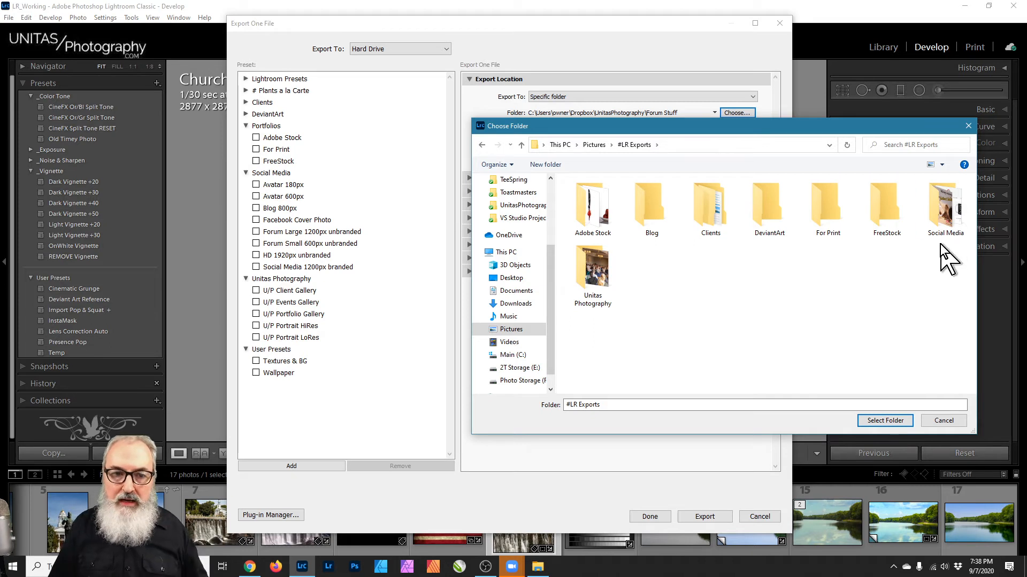
pyautogui.click(946, 216)
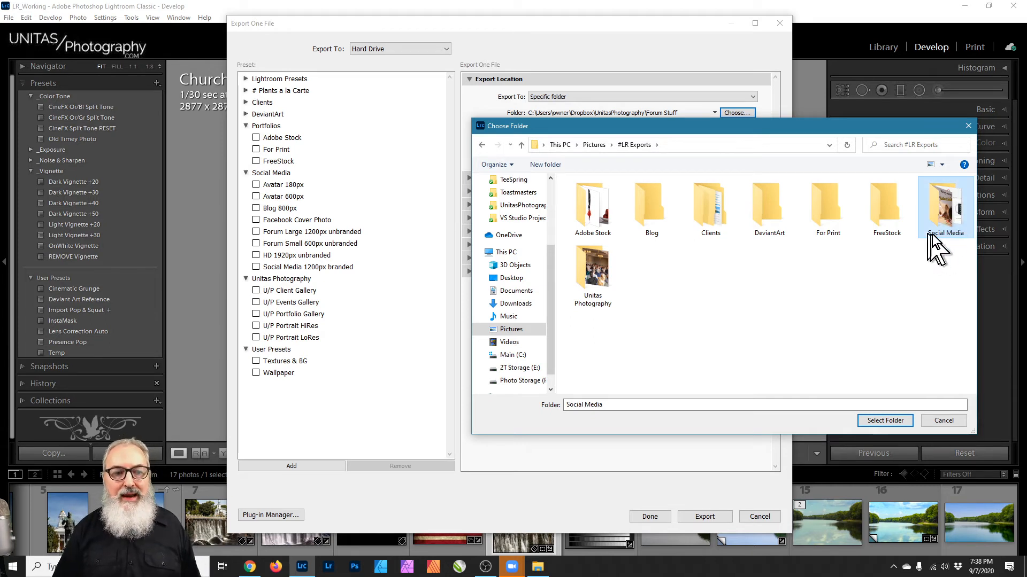
pyautogui.click(887, 420)
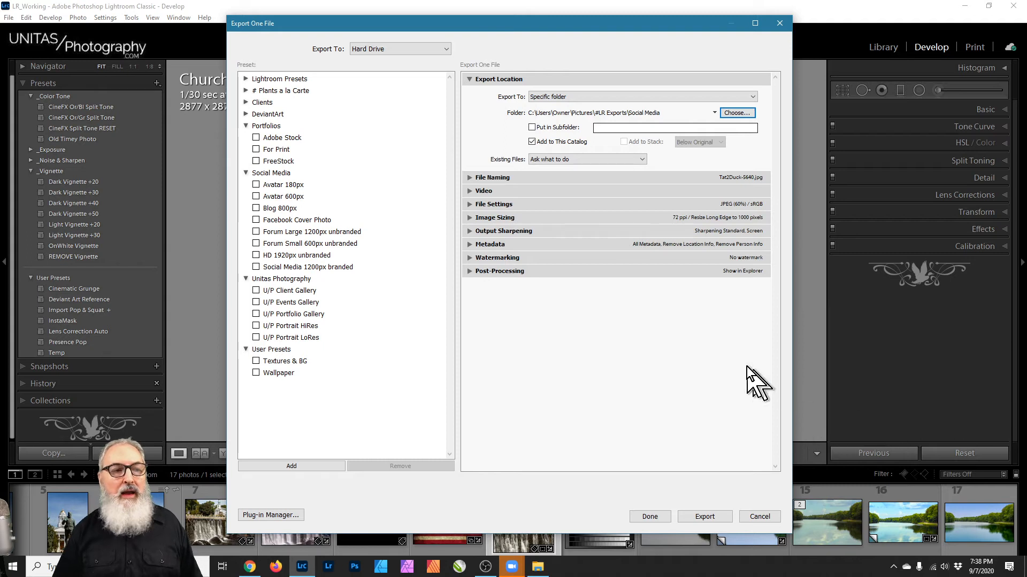
# Step: Turn off Add to This Catalog in the Export Location settings
pyautogui.click(628, 129)
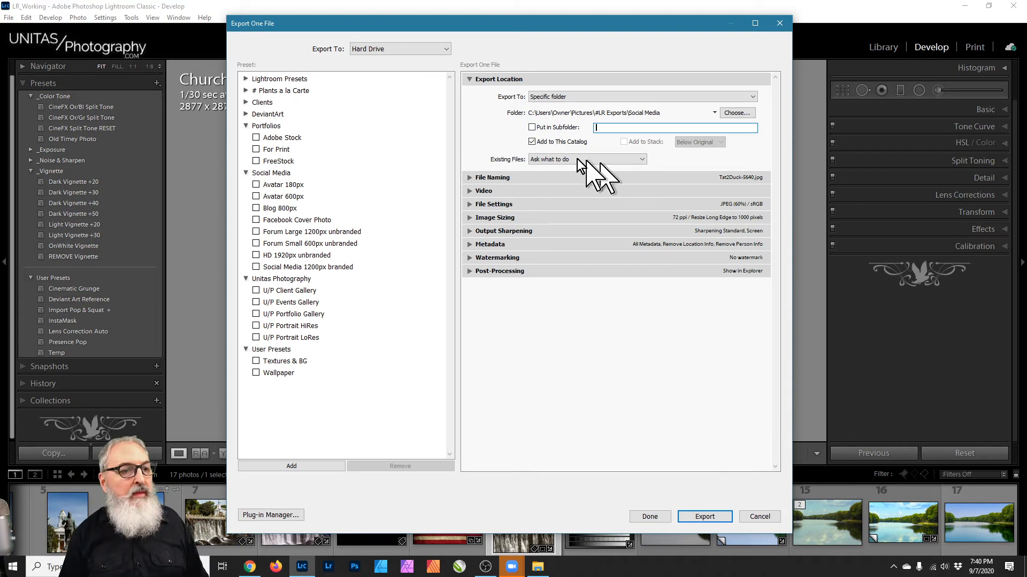
pyautogui.click(532, 143)
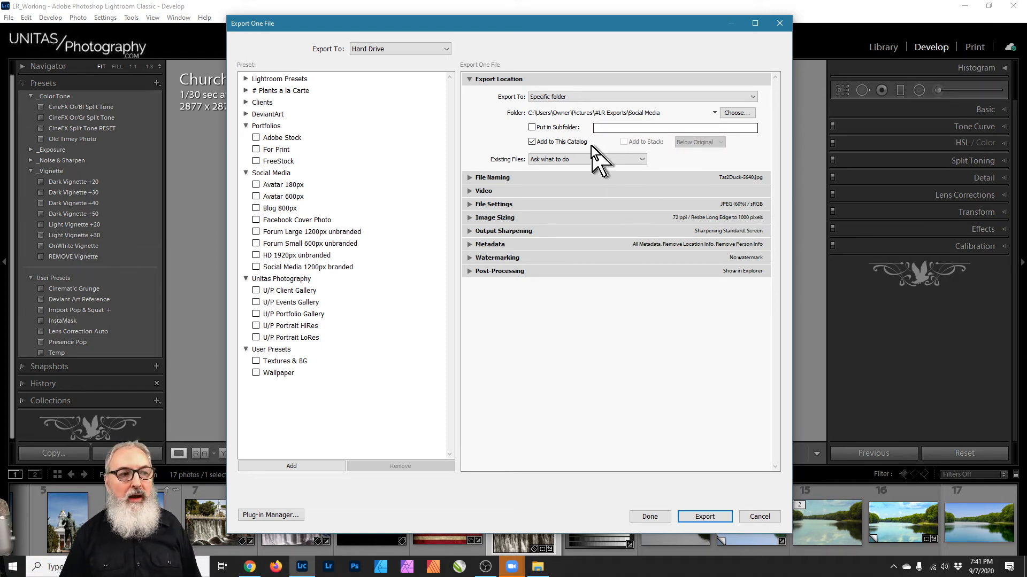
pyautogui.click(561, 142)
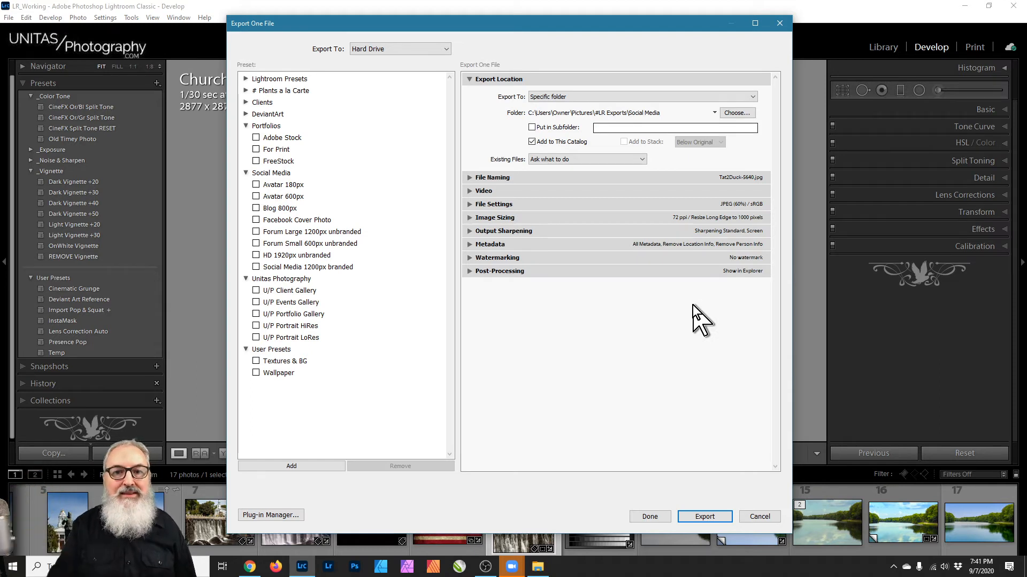
pyautogui.click(567, 143)
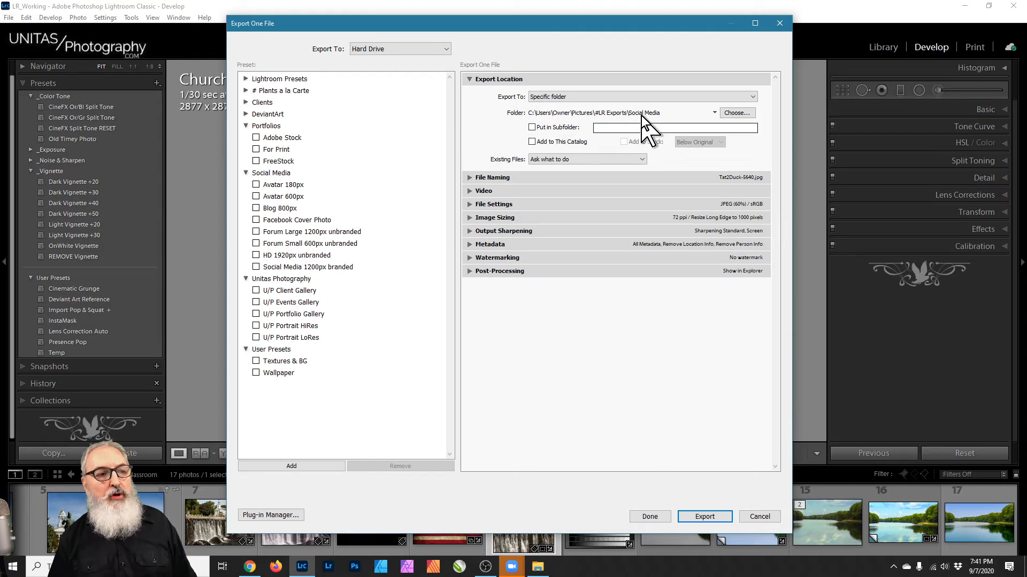
# Step: Glance at the File Naming settings, return to the Export Location settings and focus the subfolder name field
pyautogui.click(473, 178)
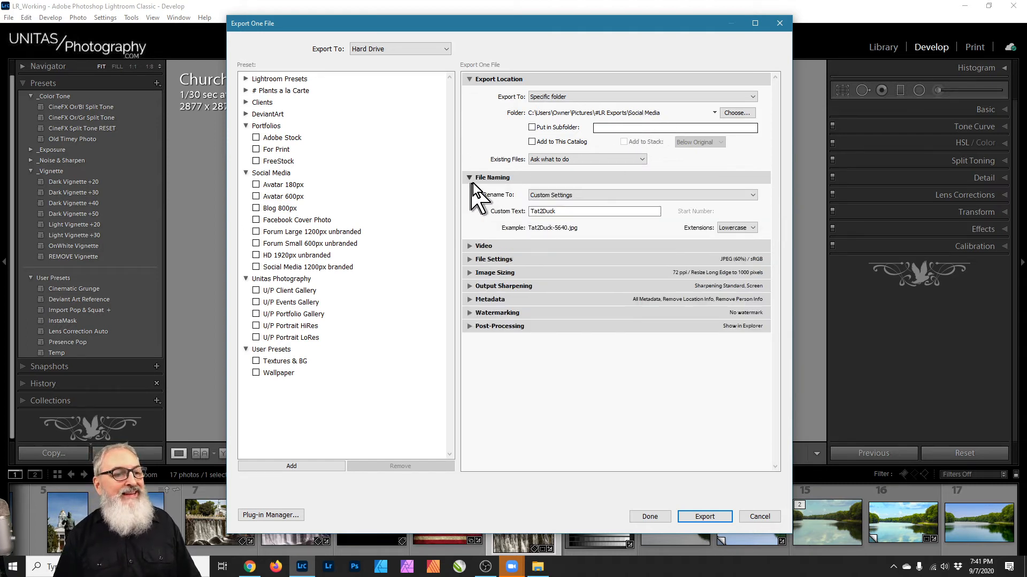
pyautogui.click(472, 78)
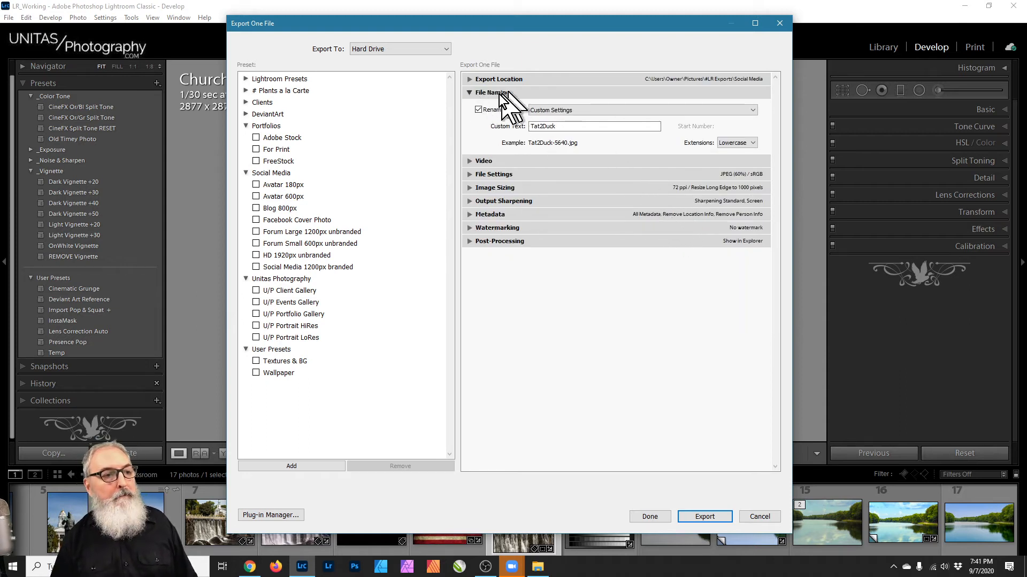
pyautogui.click(469, 92)
pyautogui.click(473, 81)
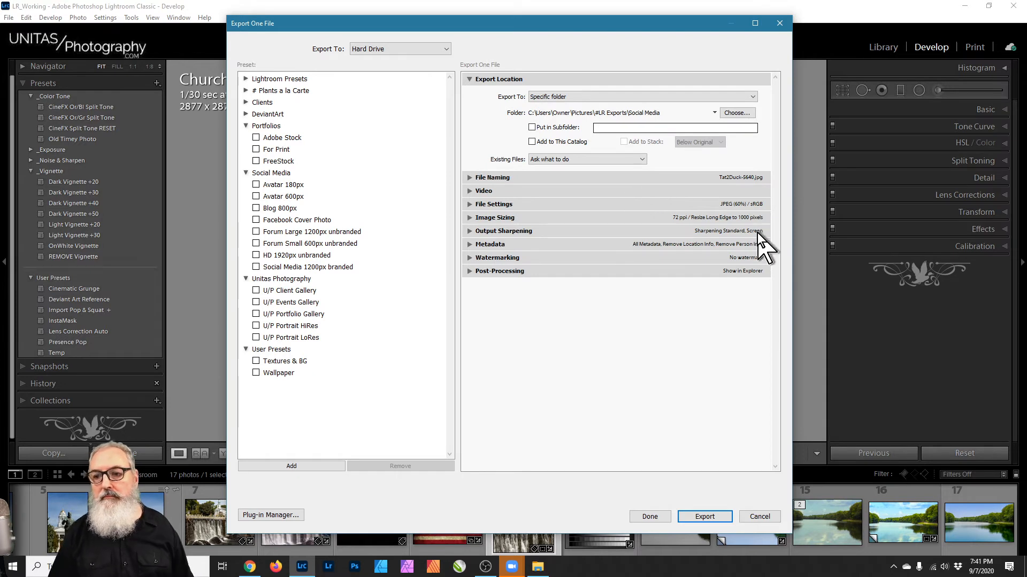
pyautogui.click(618, 128)
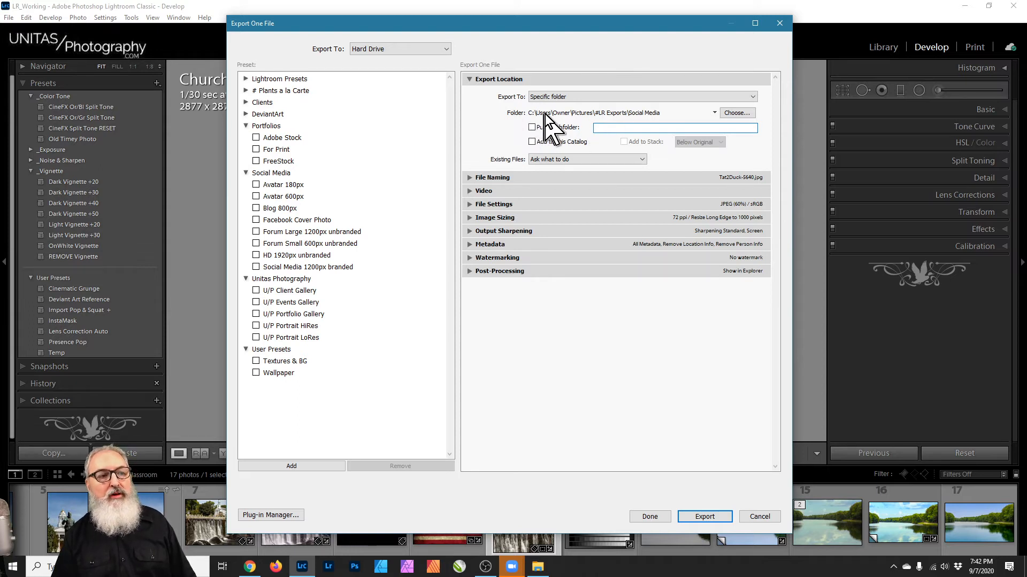
# Step: Look over the recently used export folders and keep Pictures\#LR Exports\Social Media as the destination
pyautogui.click(635, 114)
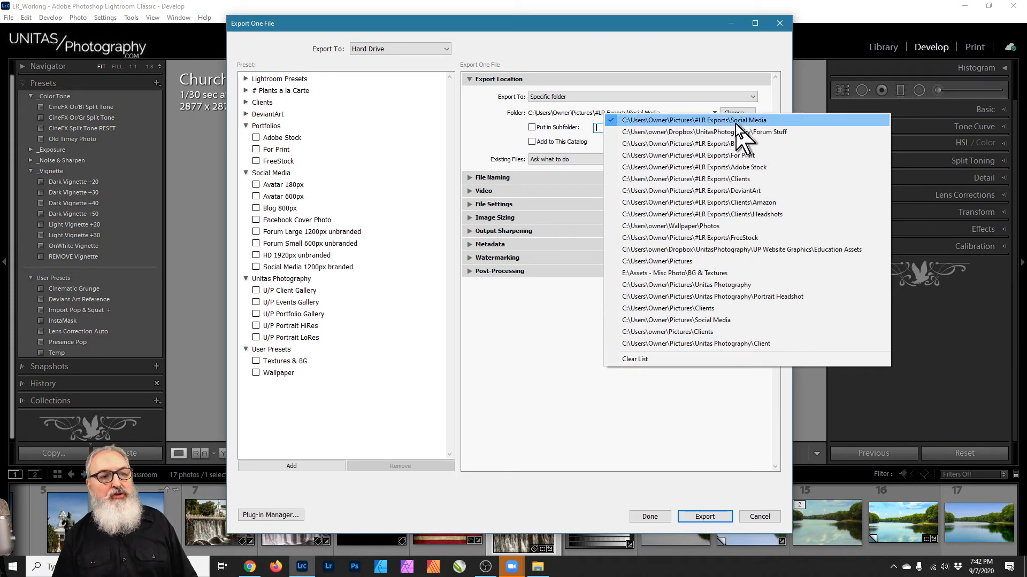
pyautogui.click(541, 114)
pyautogui.click(500, 136)
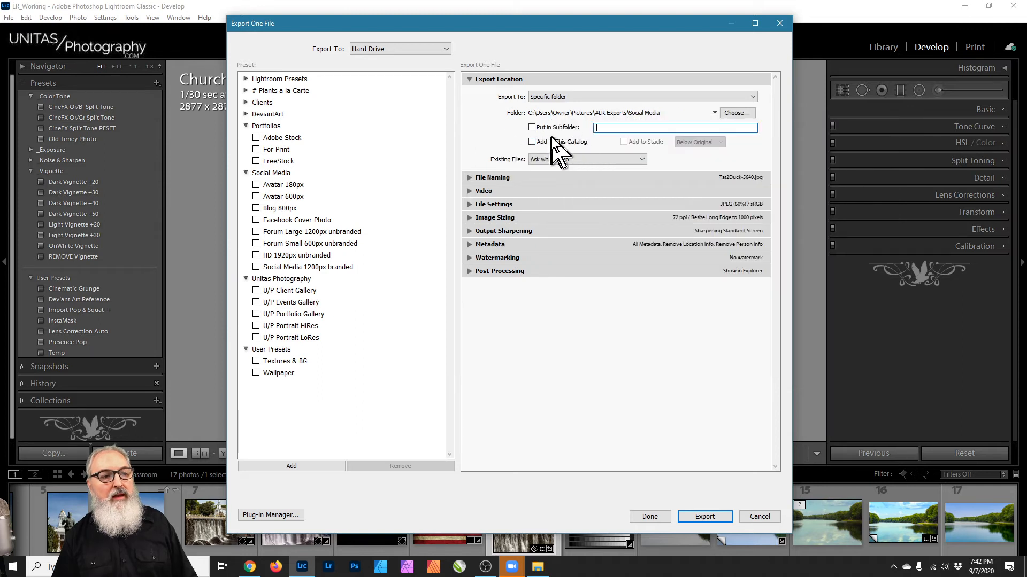
# Step: Enable Put in Subfolder, enter Facebook as a sample subfolder name and clear the name again
pyautogui.click(532, 127)
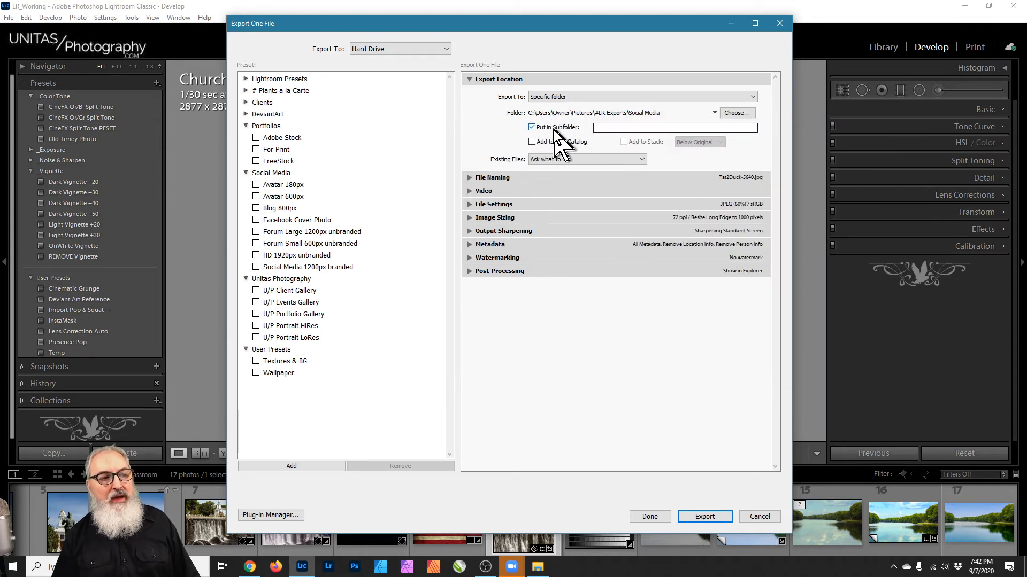
pyautogui.click(595, 127)
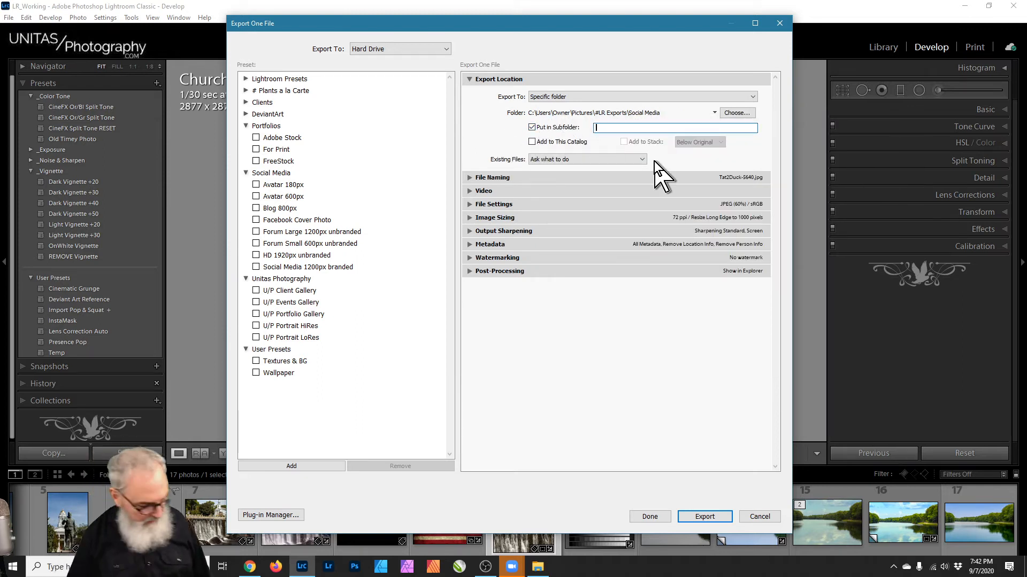
pyautogui.write('Facebook')
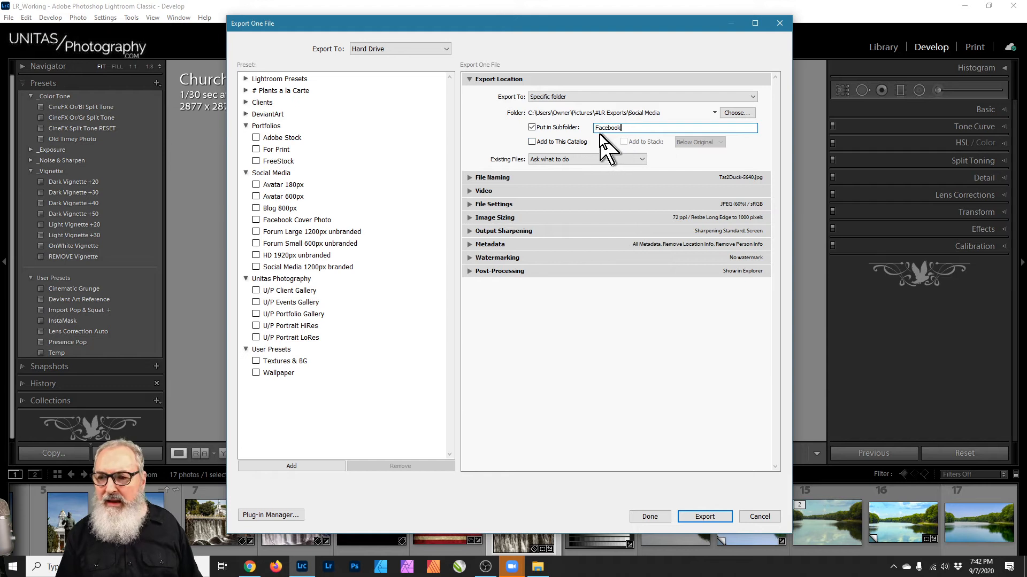
pyautogui.doubleClick(626, 127)
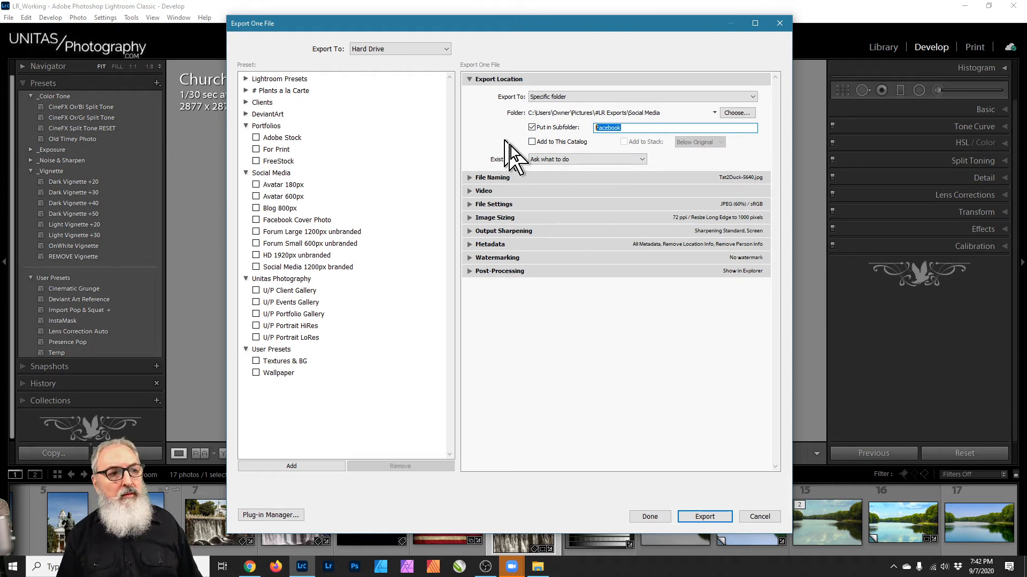
pyautogui.press('BackSpace')
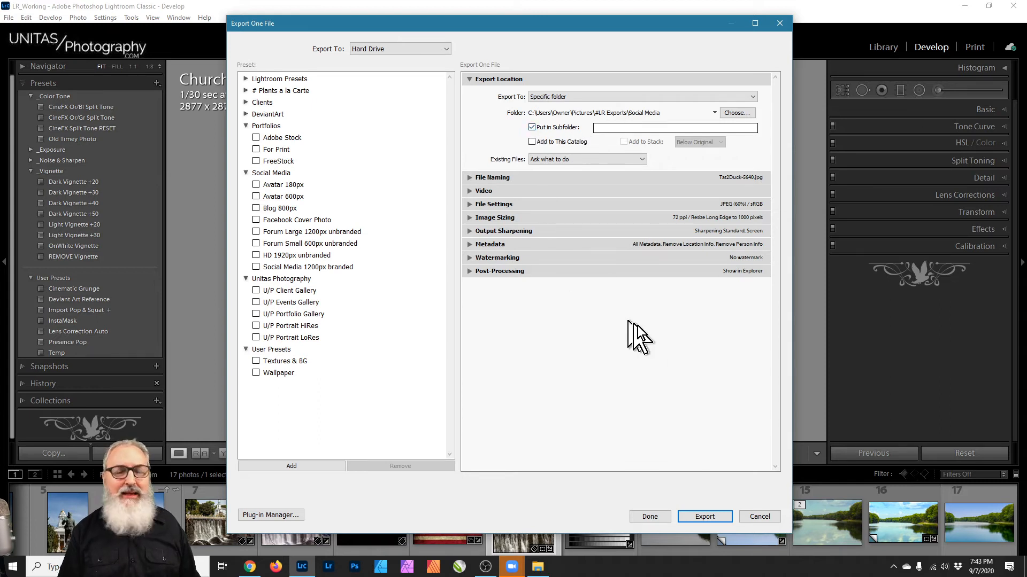
# Step: Review the Existing Files options in the Export Location settings, keeping "Ask what to do"
pyautogui.click(559, 159)
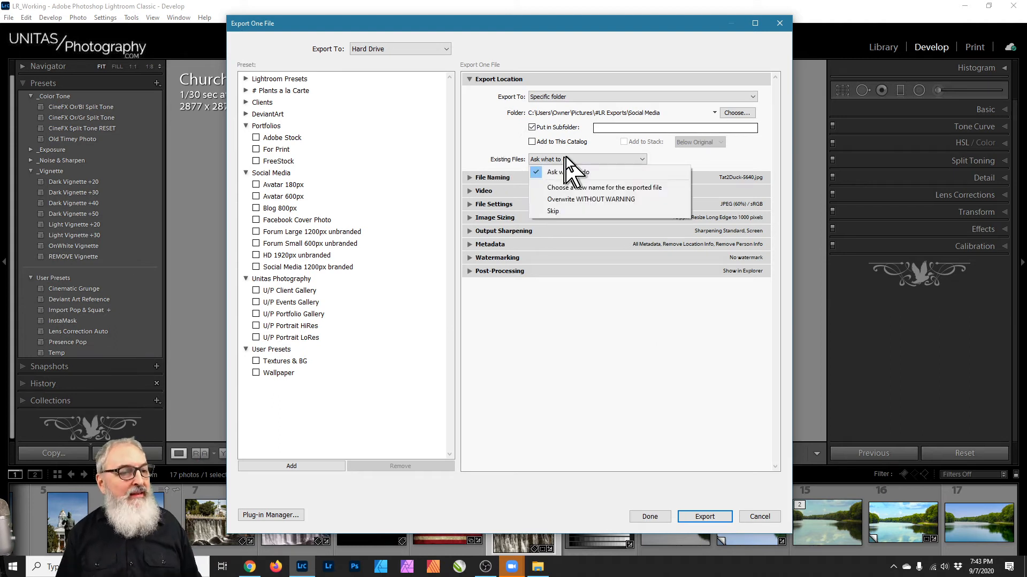
pyautogui.click(513, 159)
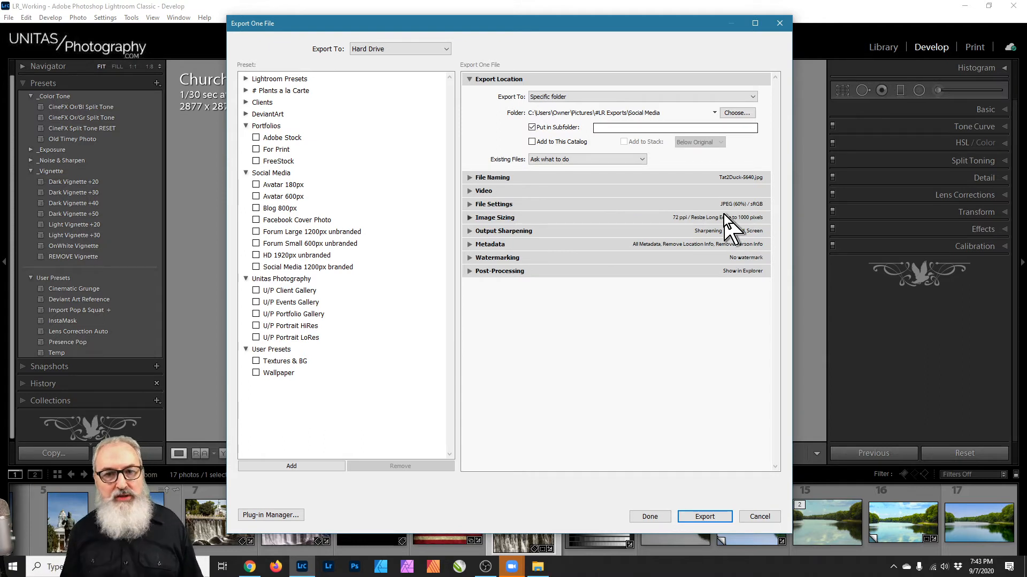
pyautogui.click(577, 160)
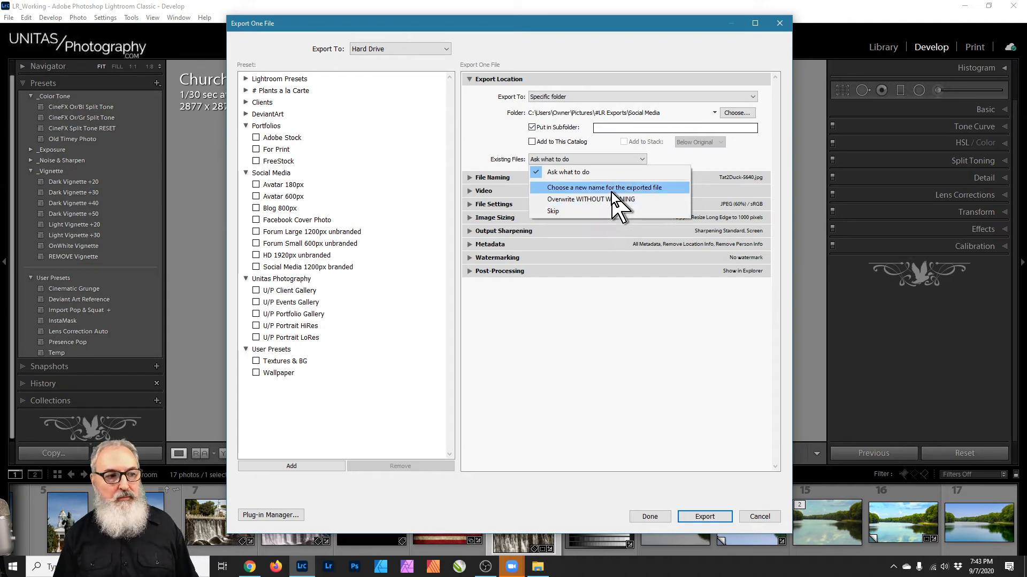
pyautogui.click(607, 174)
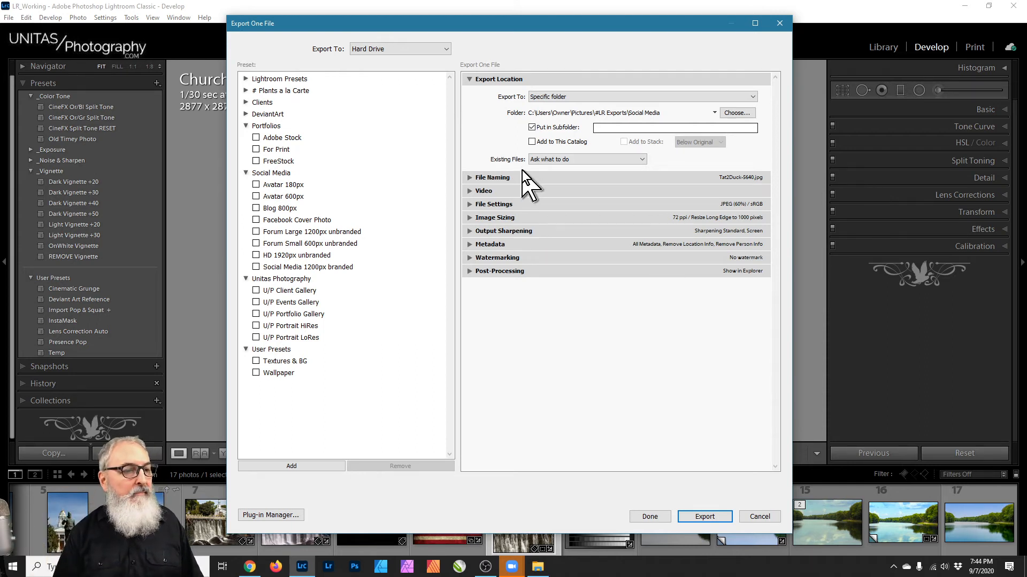
pyautogui.click(540, 159)
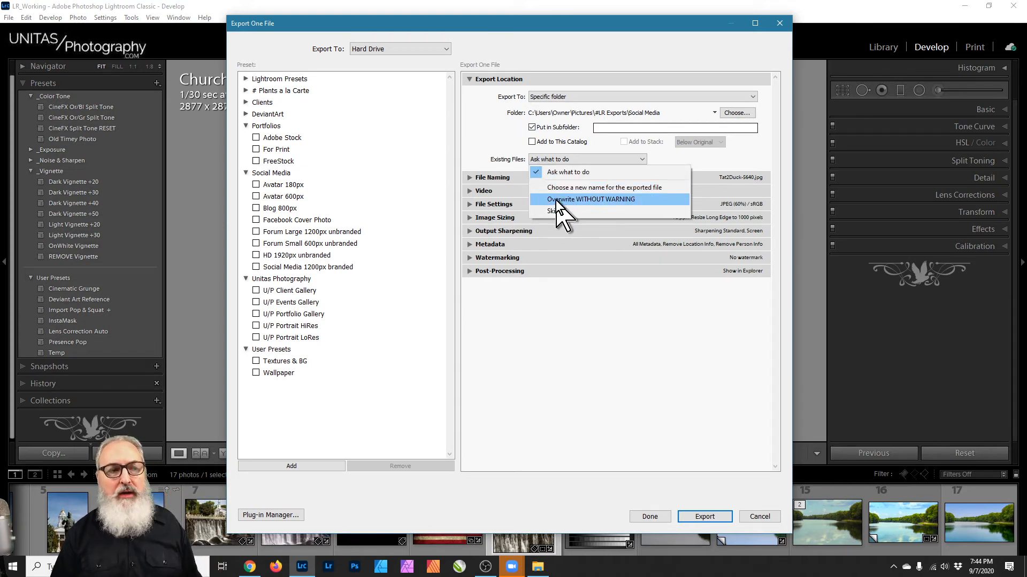
pyautogui.click(493, 170)
# Step: Collapse the Export Location settings, expand File Naming and look over the Rename To templates, keeping Custom Settings
pyautogui.click(469, 79)
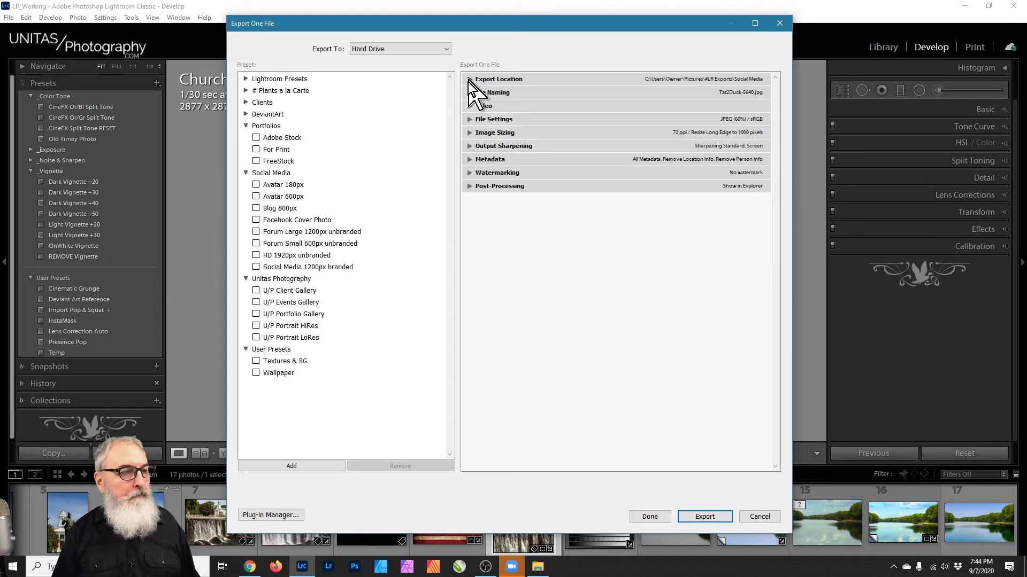
pyautogui.click(479, 93)
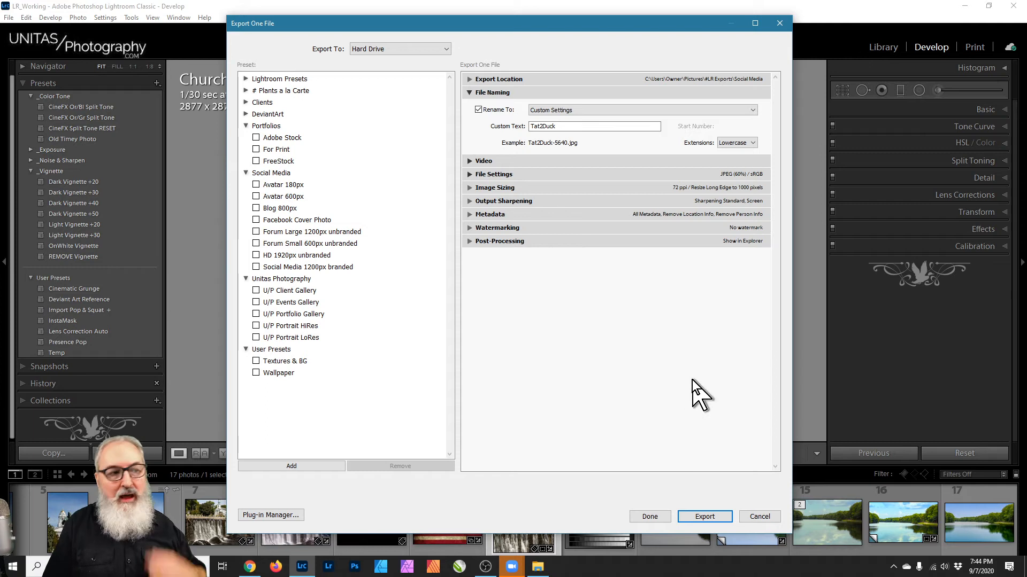
pyautogui.click(680, 112)
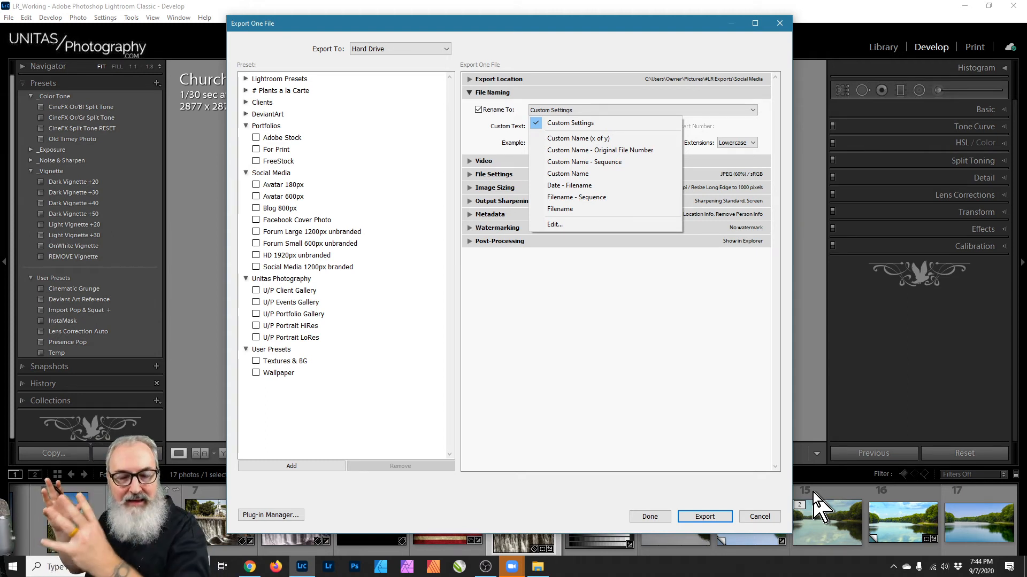
pyautogui.click(595, 122)
pyautogui.click(591, 109)
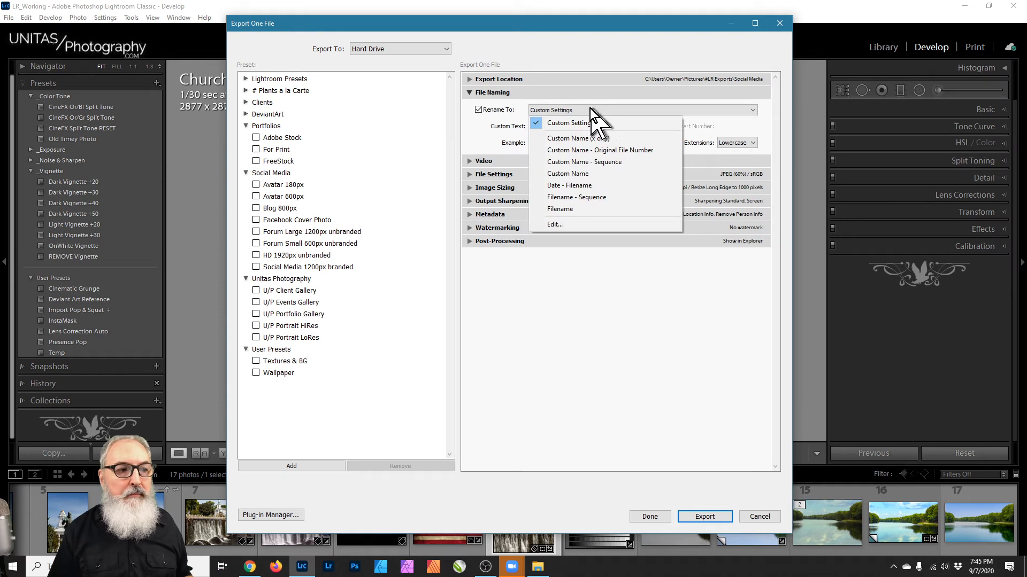
pyautogui.click(478, 110)
pyautogui.click(479, 110)
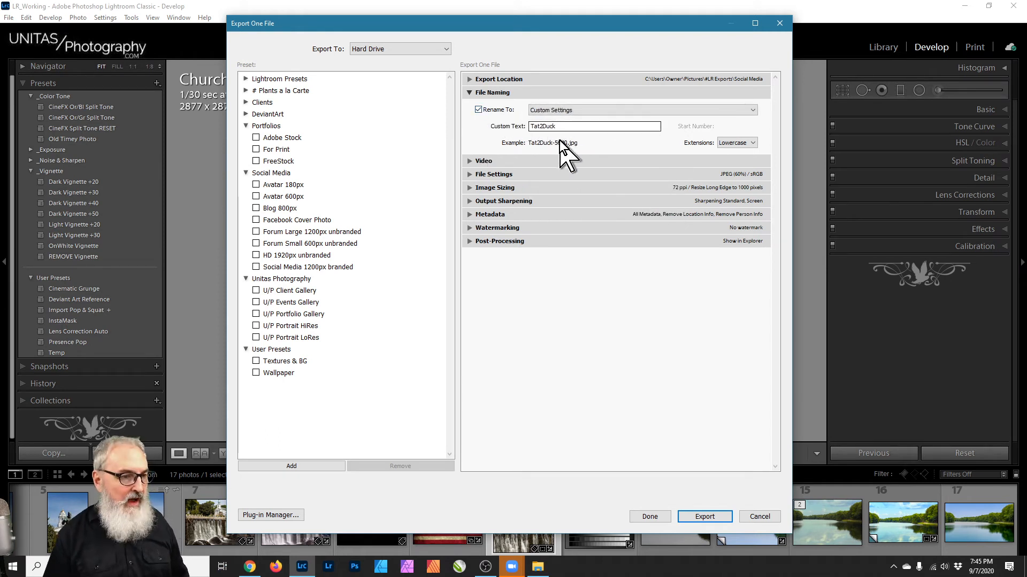
# Step: Set the custom text for the exported file name to UnitasPhotography
pyautogui.doubleClick(584, 129)
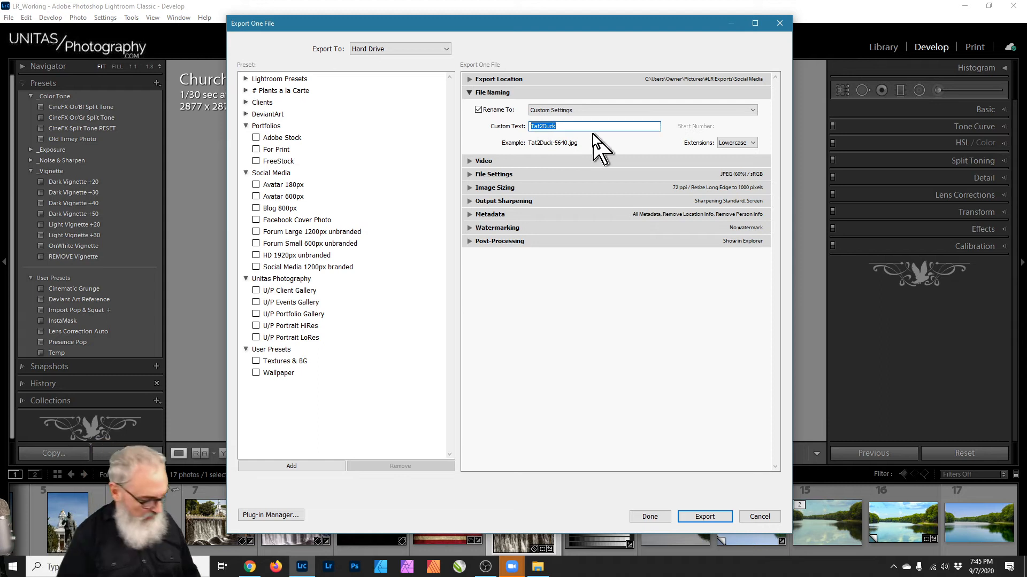
pyautogui.write('Unitas')
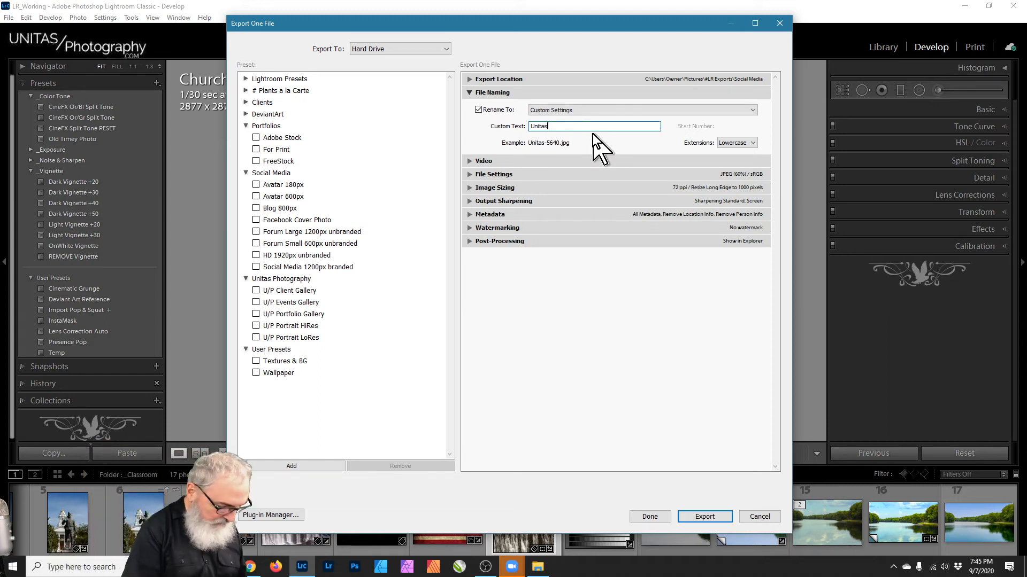
pyautogui.write('Photograph')
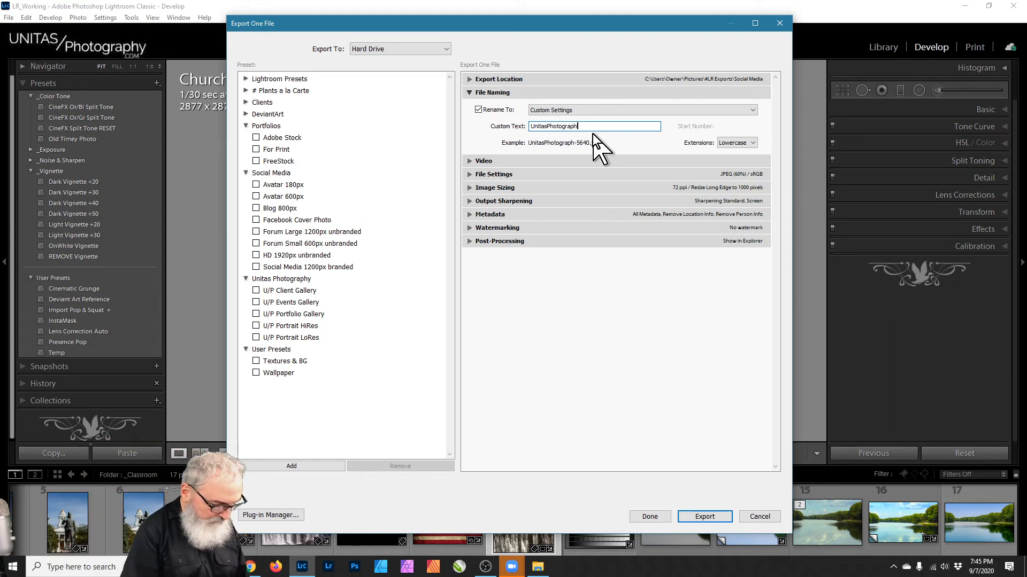
pyautogui.write('y')
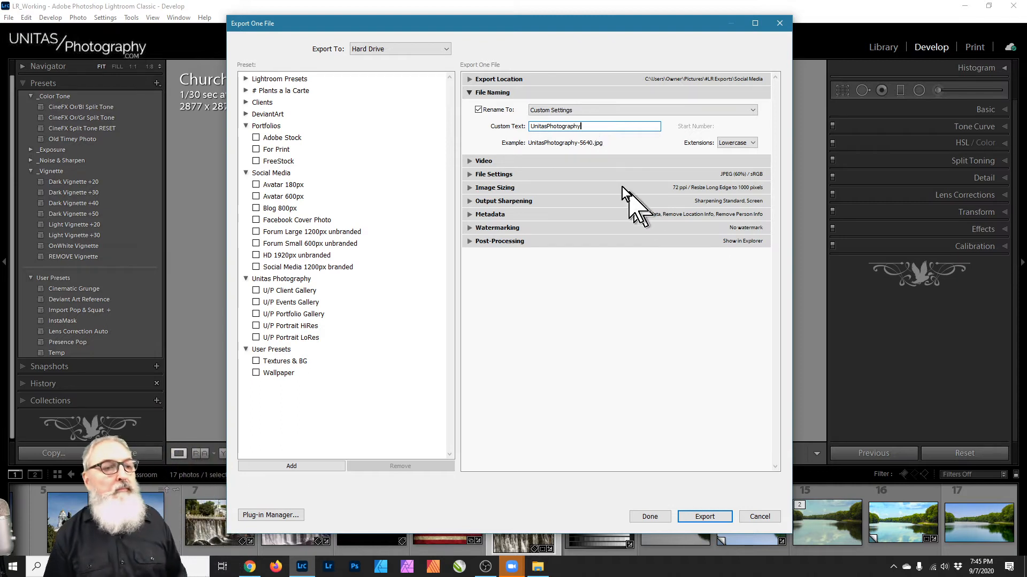
# Step: Set the rename template to "Custom Name - Original File Number" and keep the file extensions lowercase
pyautogui.click(575, 112)
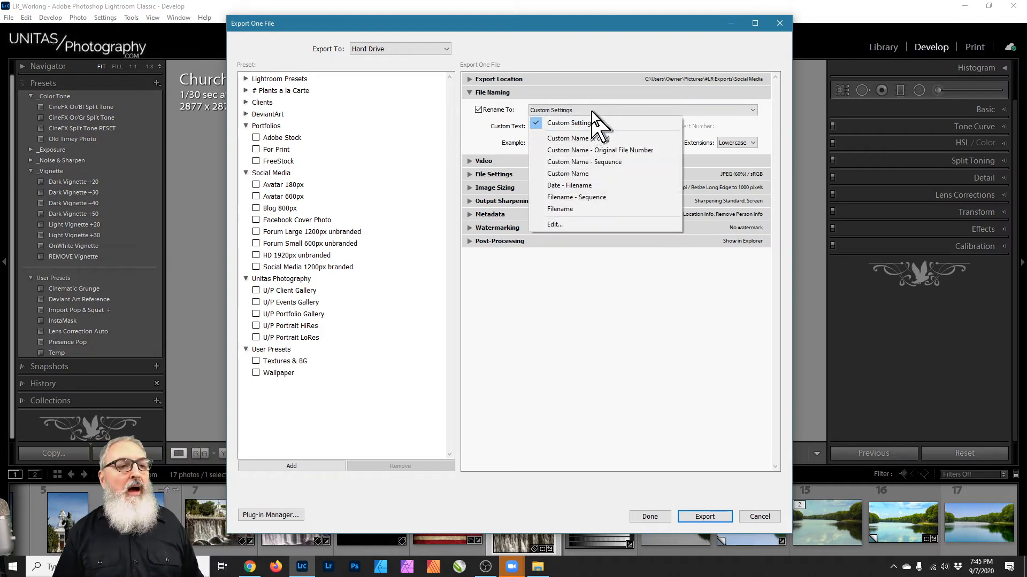
pyautogui.click(634, 150)
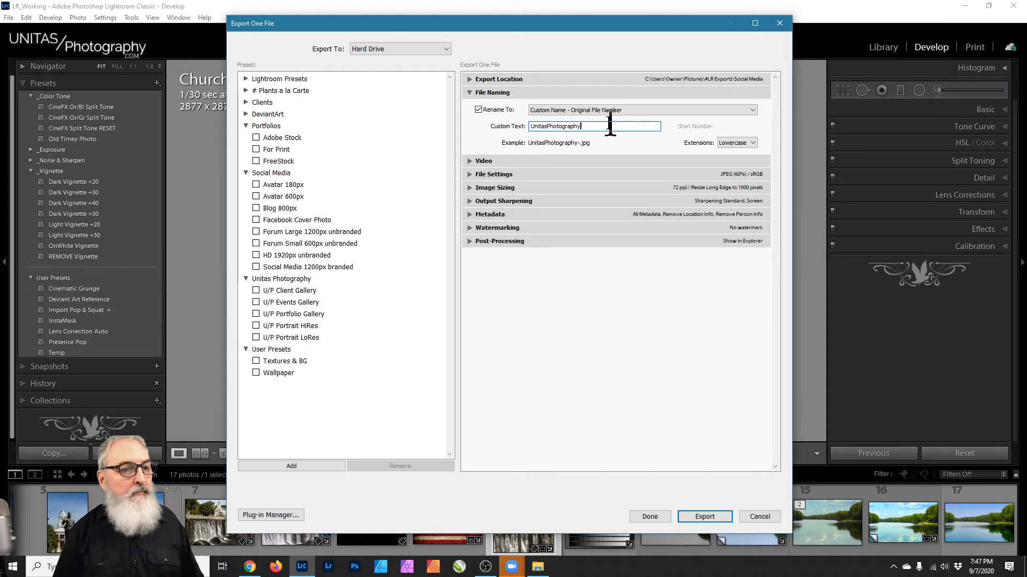
pyautogui.click(741, 142)
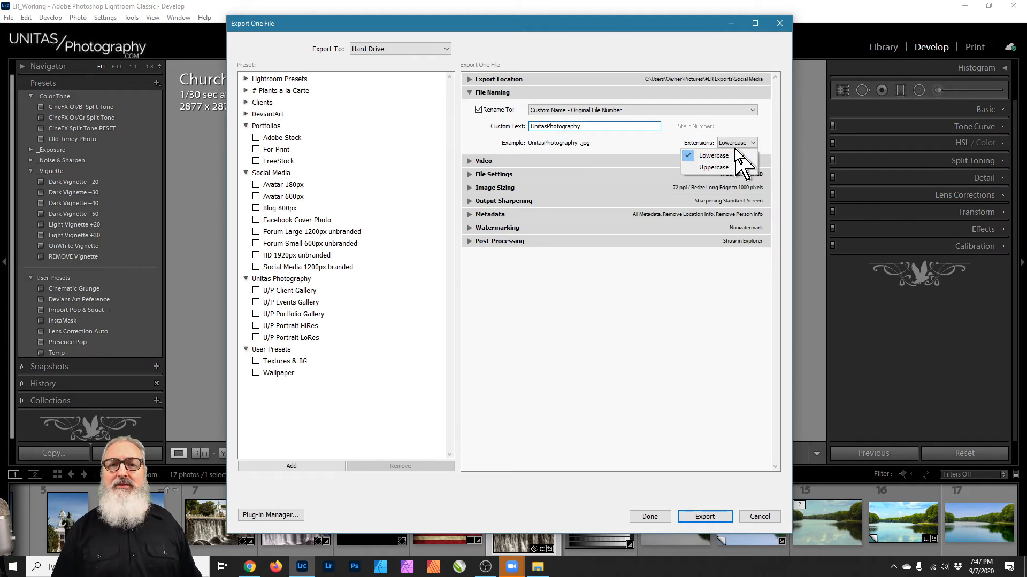
pyautogui.click(698, 138)
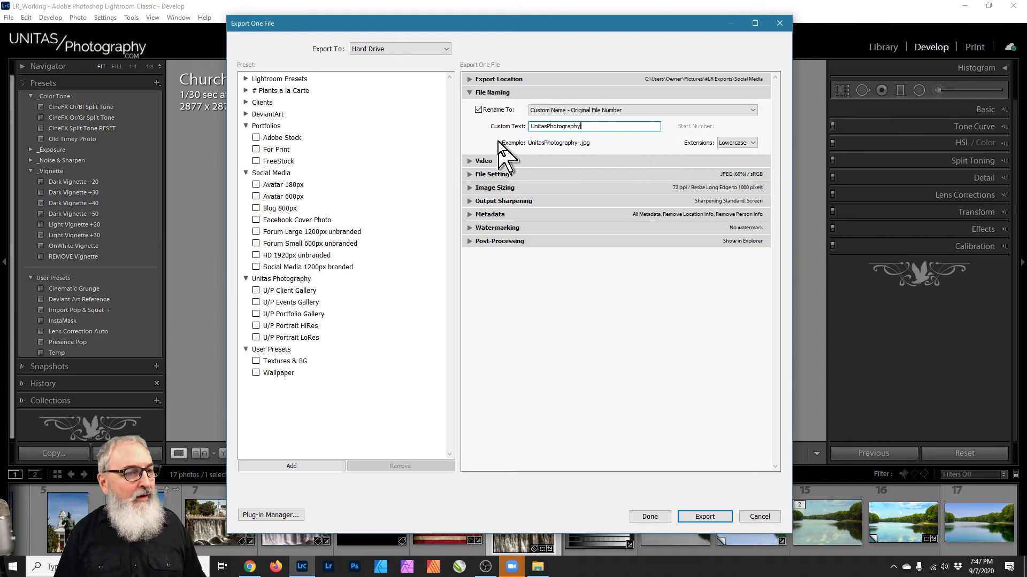
# Step: Open the Filename Template Editor for the current naming template and look over its sequence number options
pyautogui.click(582, 111)
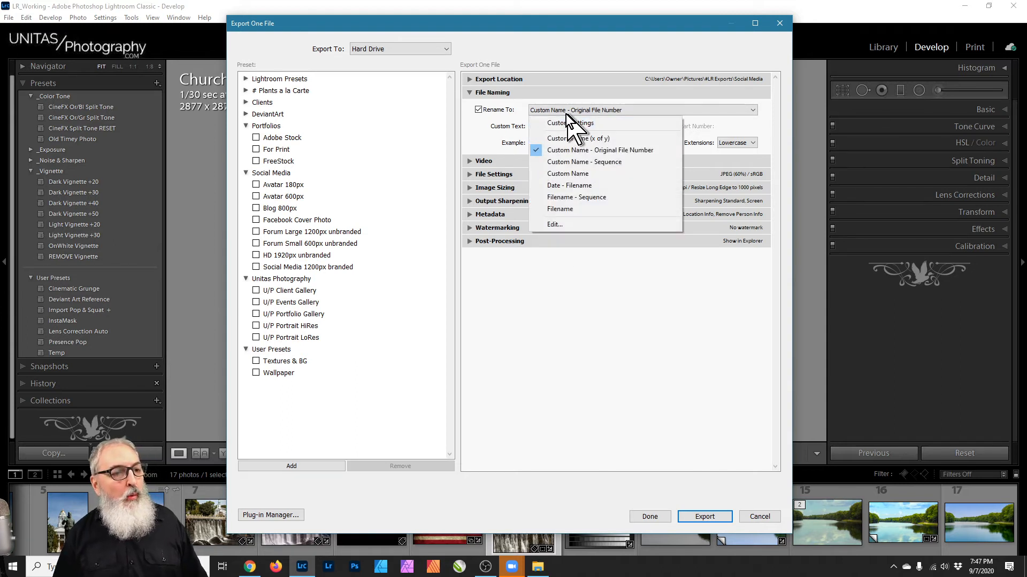
pyautogui.click(560, 225)
pyautogui.moveTo(558, 192); pyautogui.dragTo(524, 88)
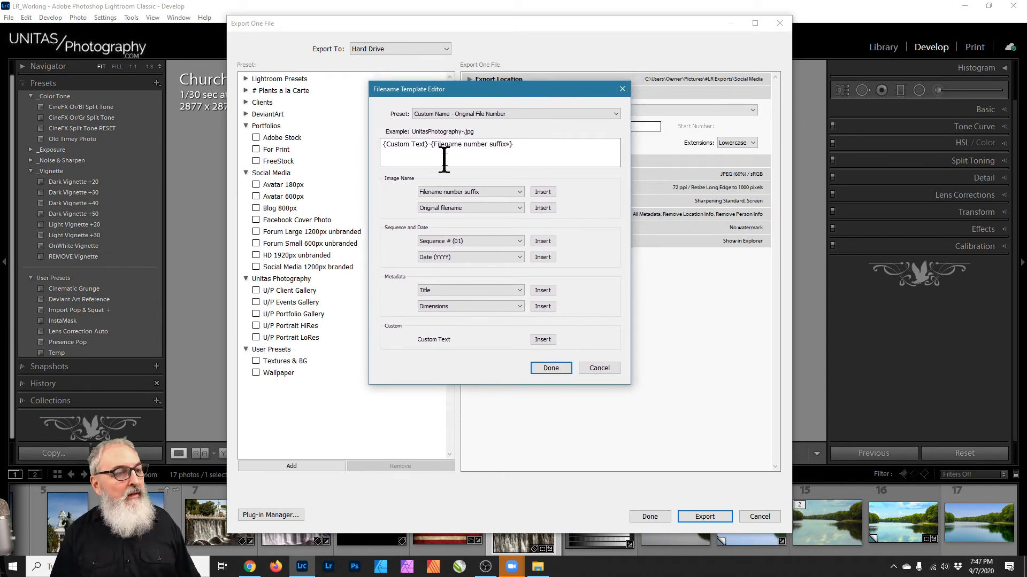
pyautogui.click(565, 149)
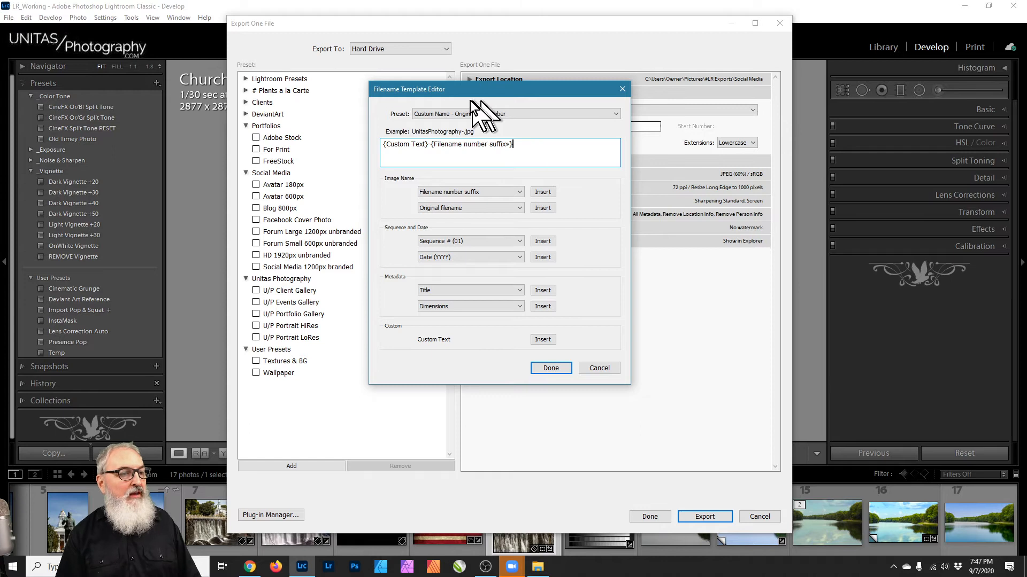
pyautogui.click(514, 241)
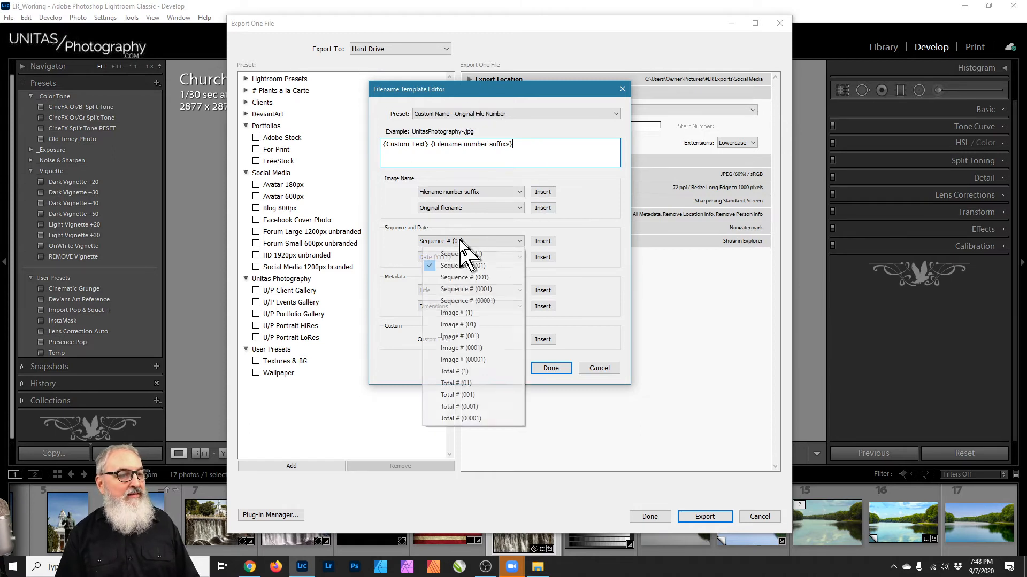
pyautogui.click(504, 241)
pyautogui.click(521, 242)
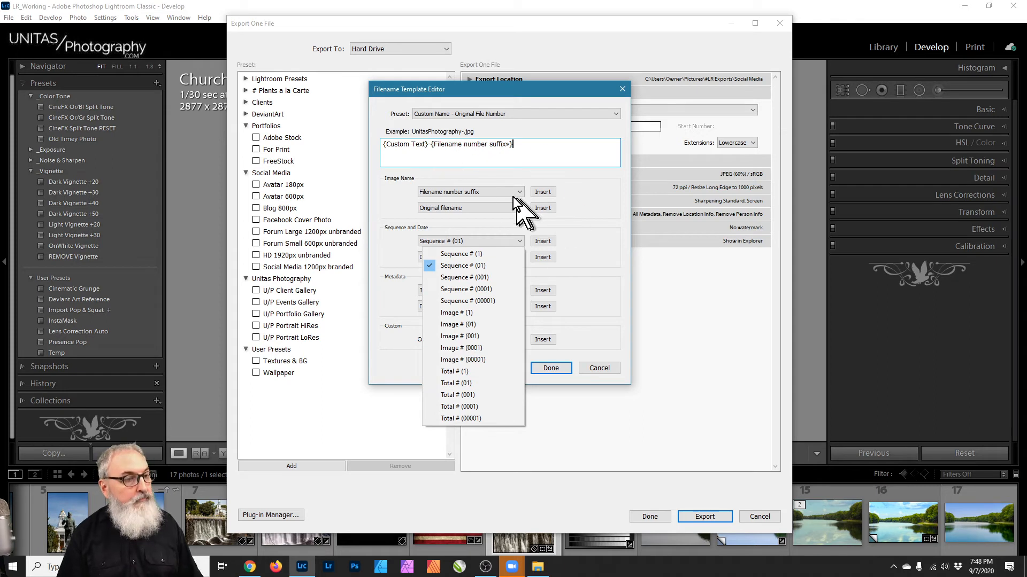
# Step: Replace the template's Filename number suffix token with Sequence # (01) and add the word "of" after it
pyautogui.click(518, 144)
pyautogui.press('BackSpace')
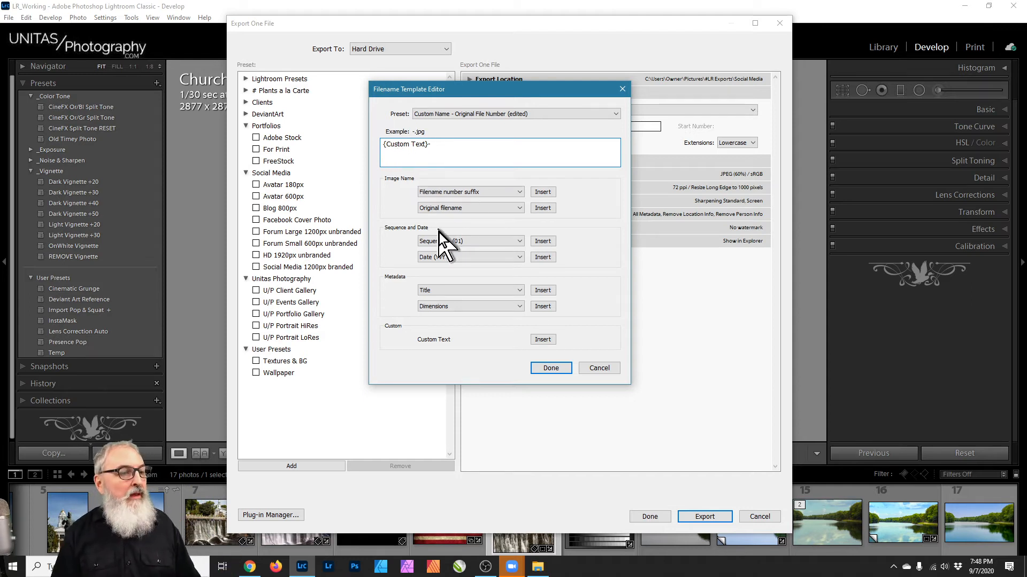
pyautogui.click(459, 241)
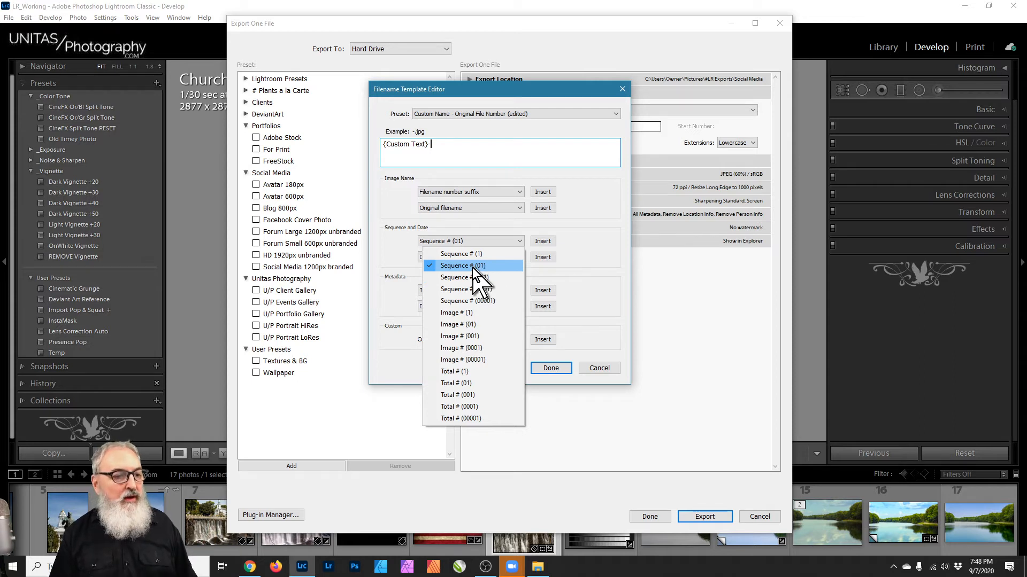
pyautogui.click(472, 265)
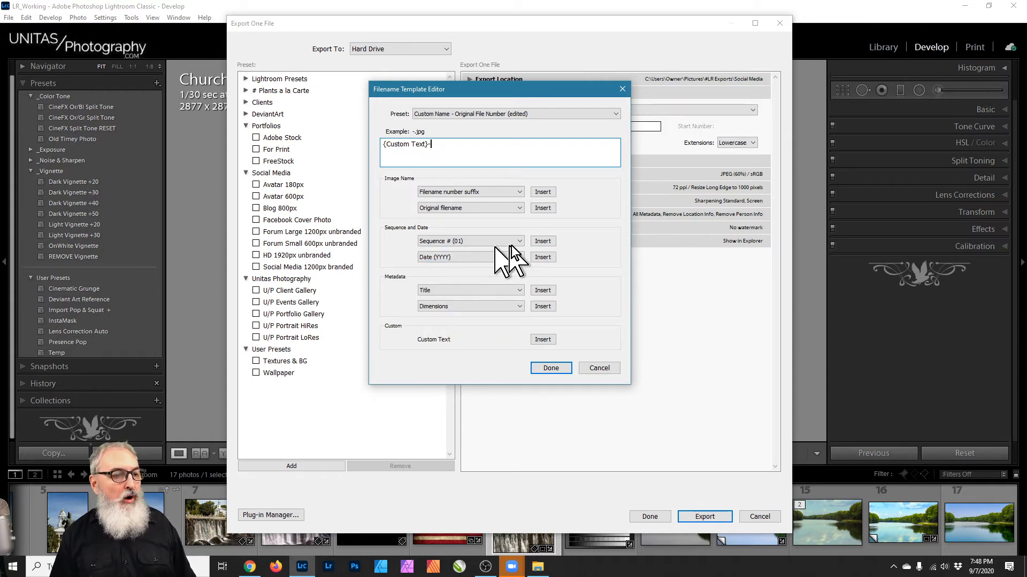
pyautogui.click(543, 241)
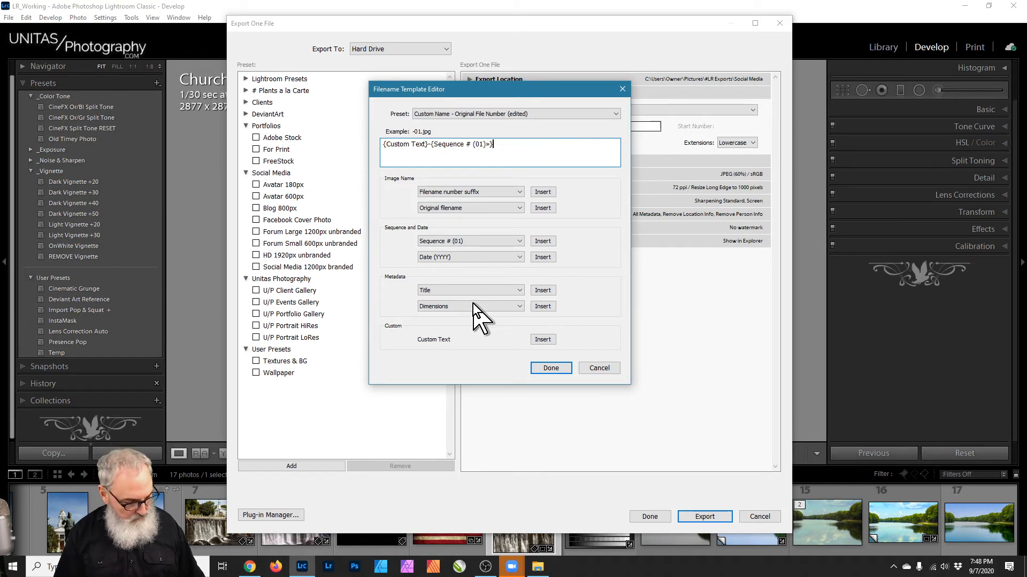
pyautogui.write('of')
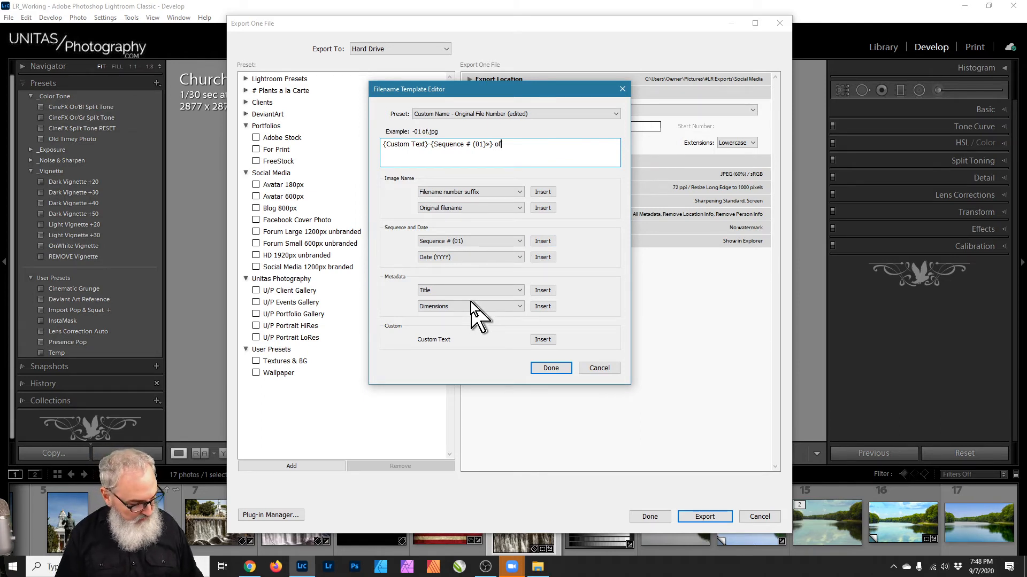
# Step: Append the Total # (01) token after "of" in the filename template and accept the template
pyautogui.click(498, 240)
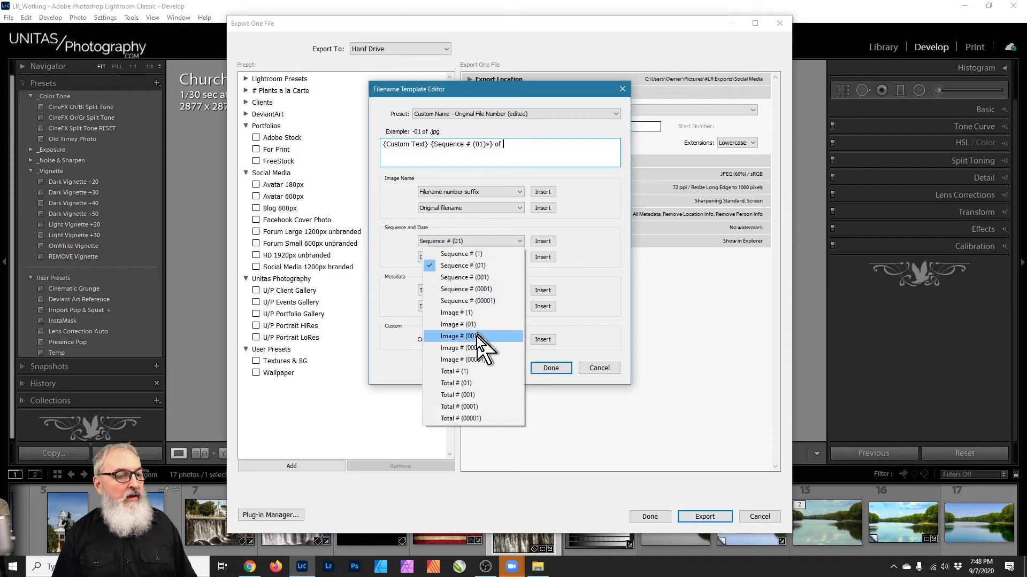
pyautogui.click(470, 384)
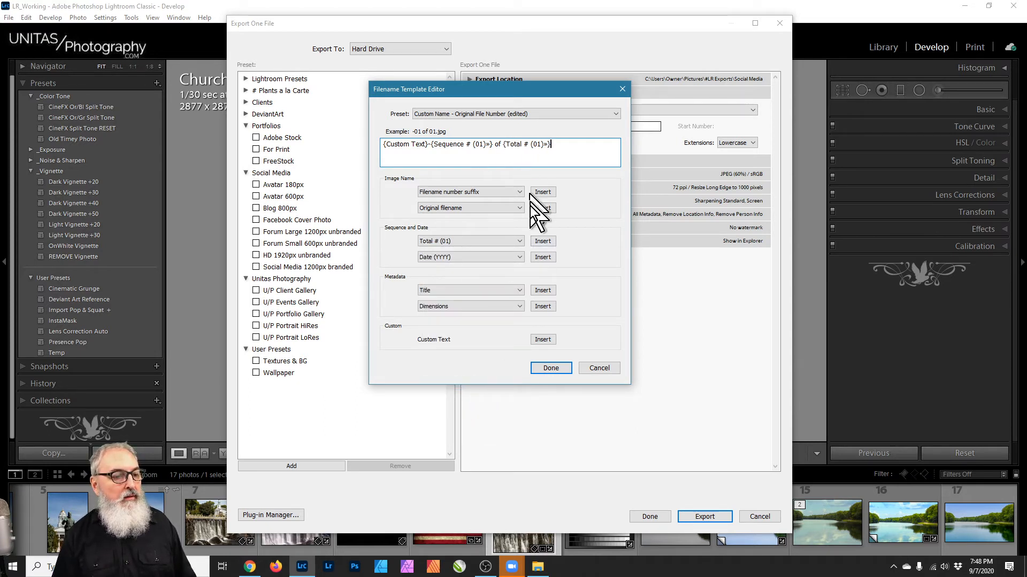
pyautogui.click(550, 368)
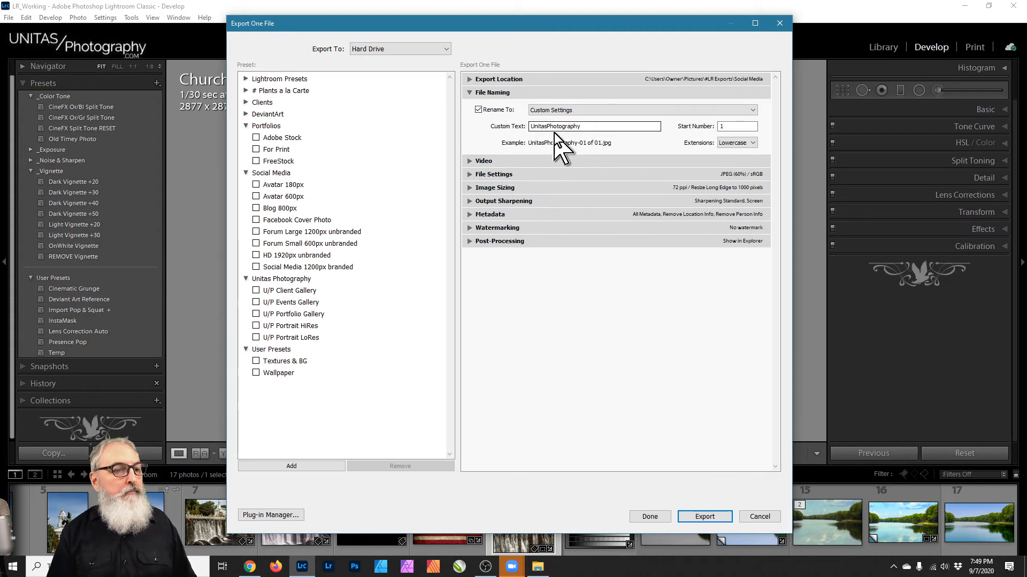
# Step: Set the export renaming template to Custom Name - Original File Number and collapse the File Naming section
pyautogui.click(575, 114)
pyautogui.click(588, 154)
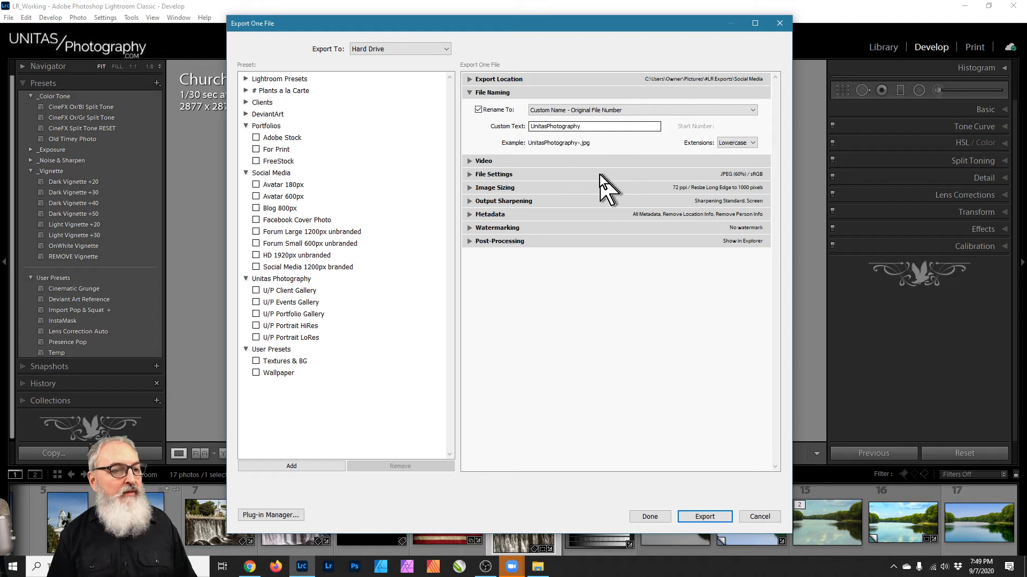
pyautogui.click(468, 92)
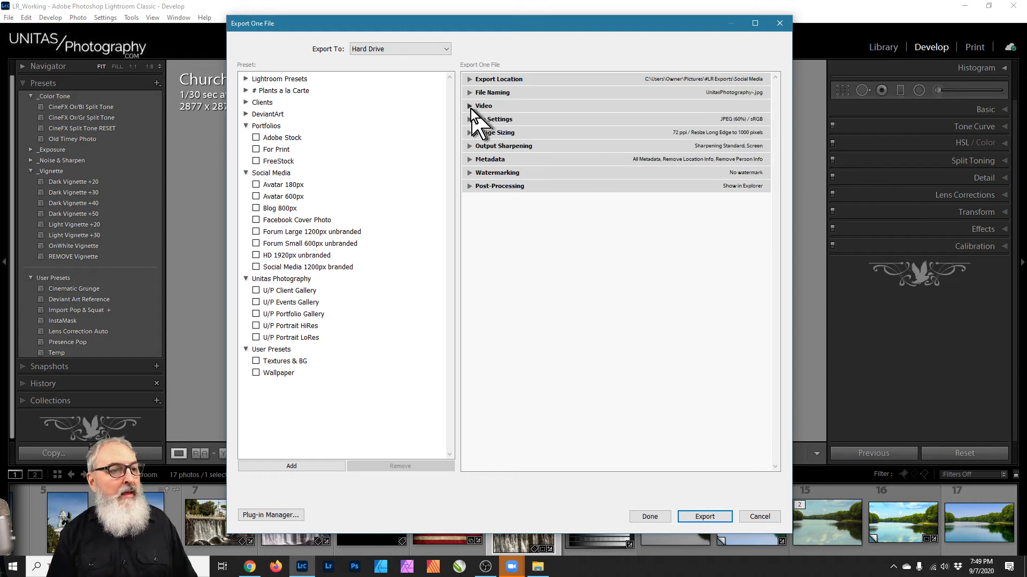
# Step: Examine the Video export options and the image formats available in File Settings
pyautogui.click(470, 106)
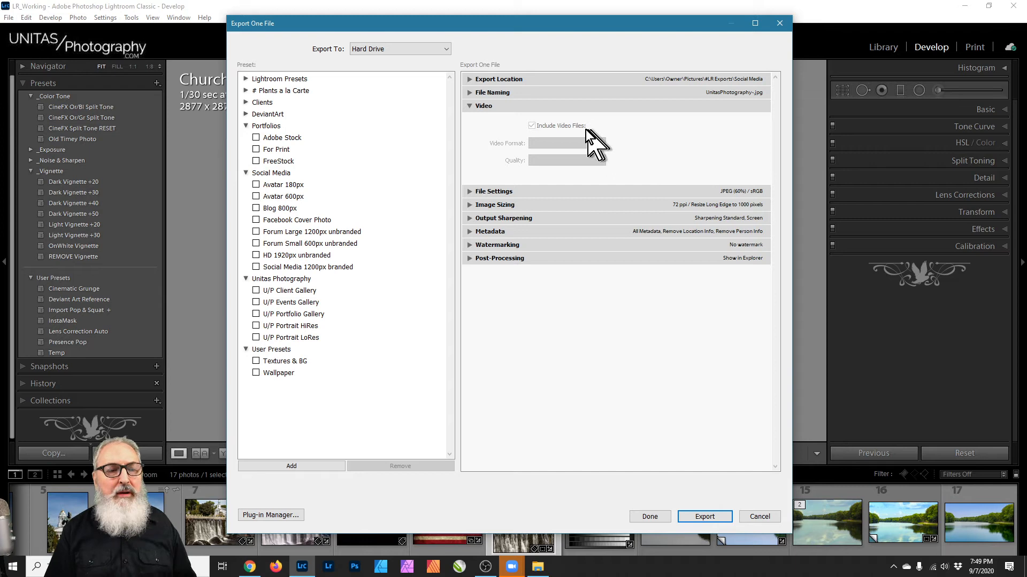
pyautogui.click(469, 106)
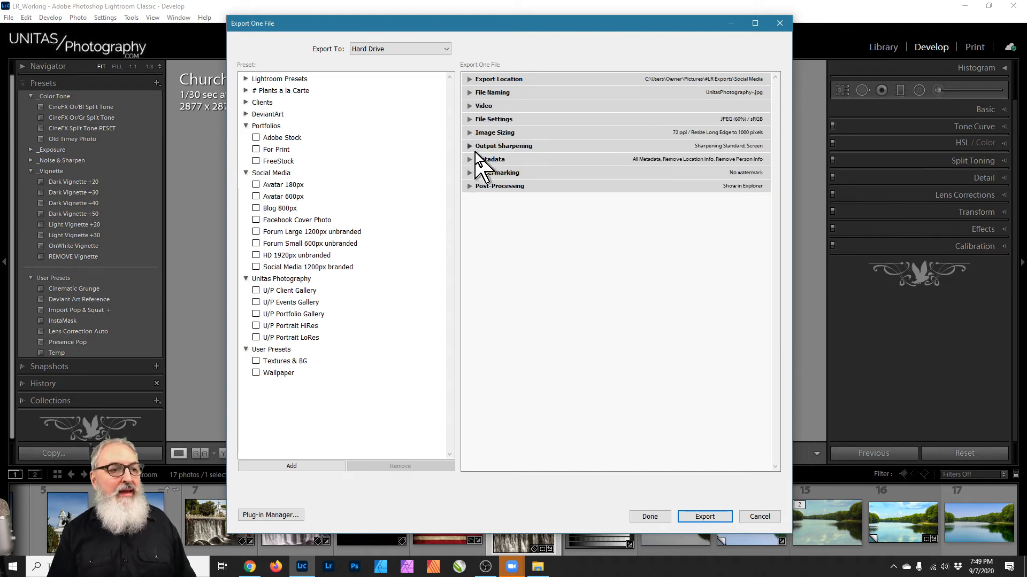
pyautogui.click(469, 120)
pyautogui.click(466, 119)
pyautogui.click(478, 121)
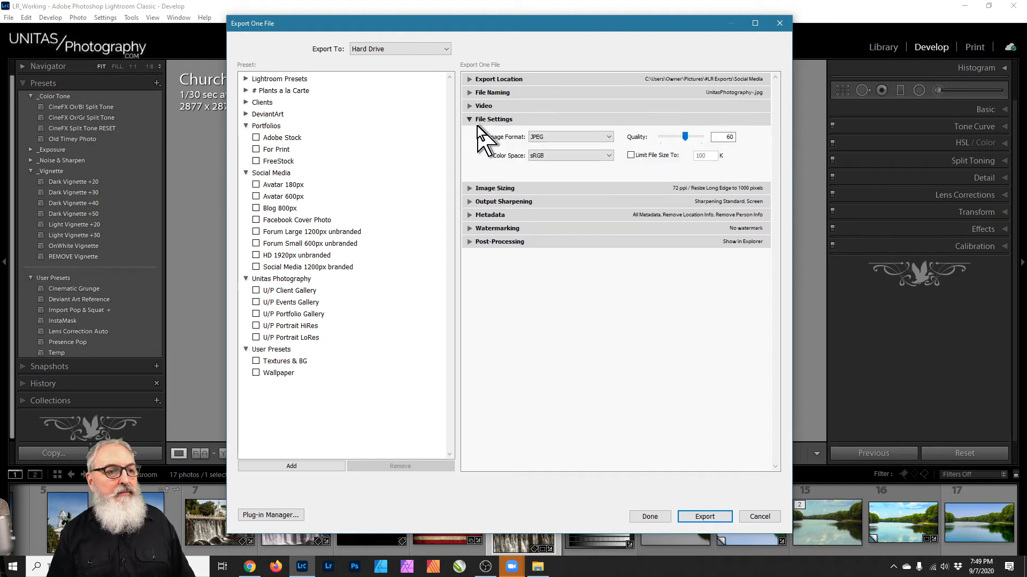
pyautogui.click(595, 138)
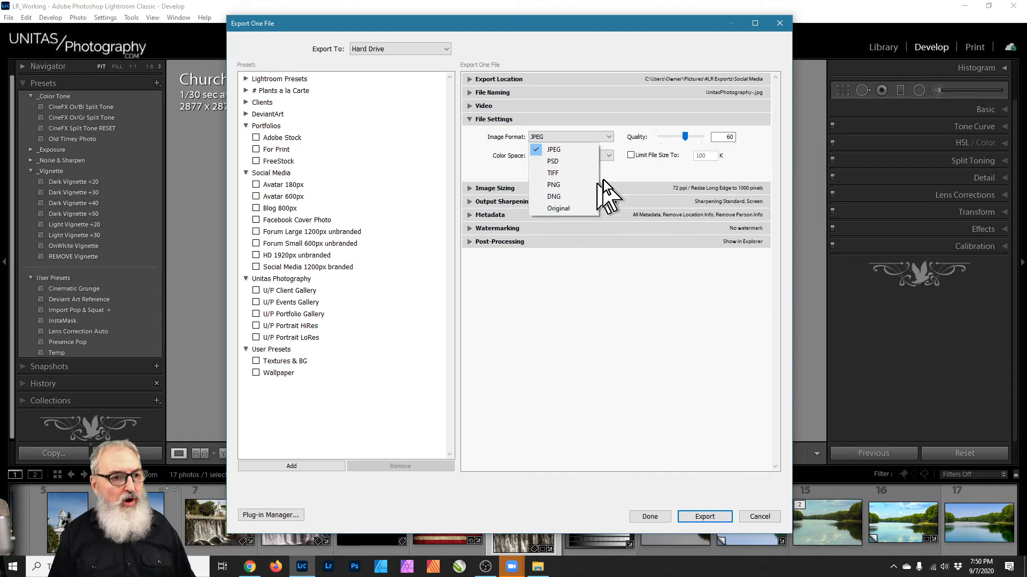
pyautogui.click(621, 169)
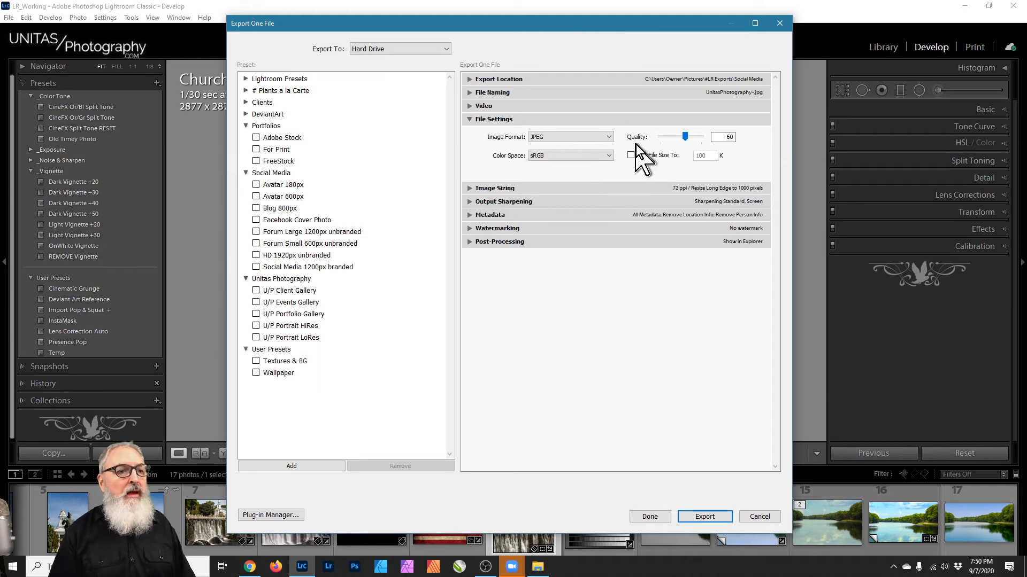
# Step: Review the JPEG quality and color space options, keep sRGB, and collapse the File Settings section
pyautogui.click(727, 137)
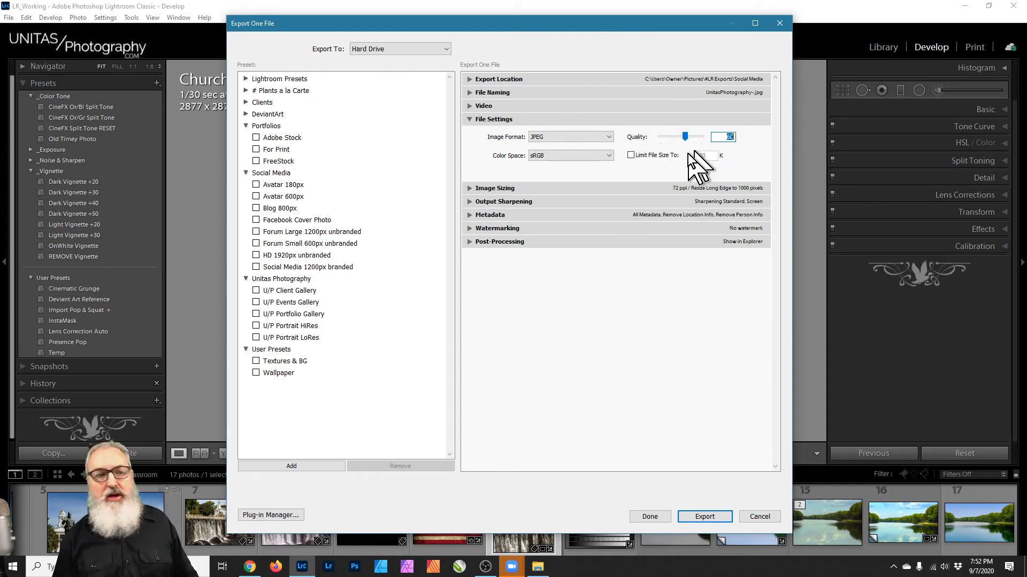
pyautogui.click(595, 156)
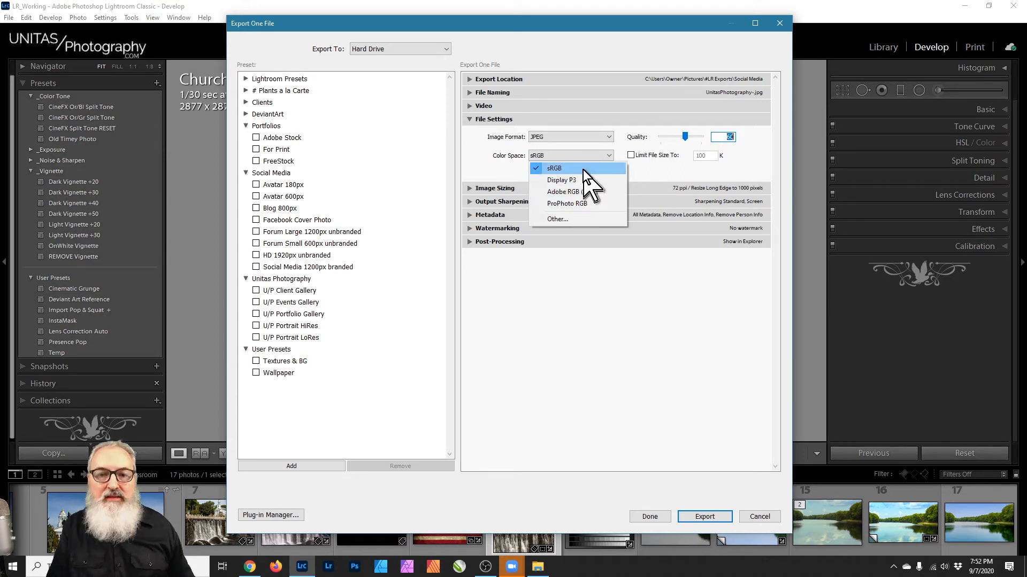
pyautogui.click(586, 169)
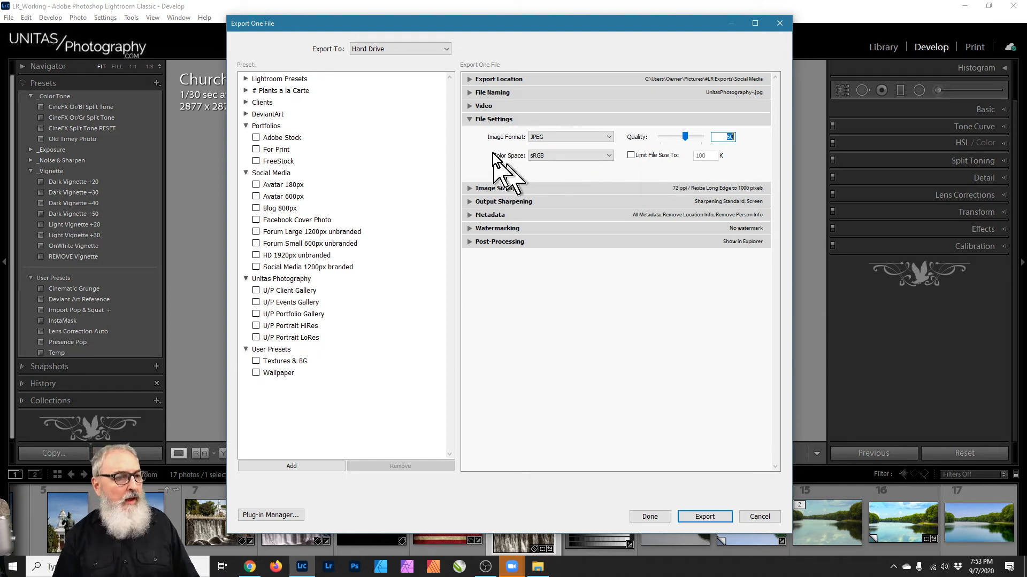
pyautogui.click(500, 119)
pyautogui.click(506, 119)
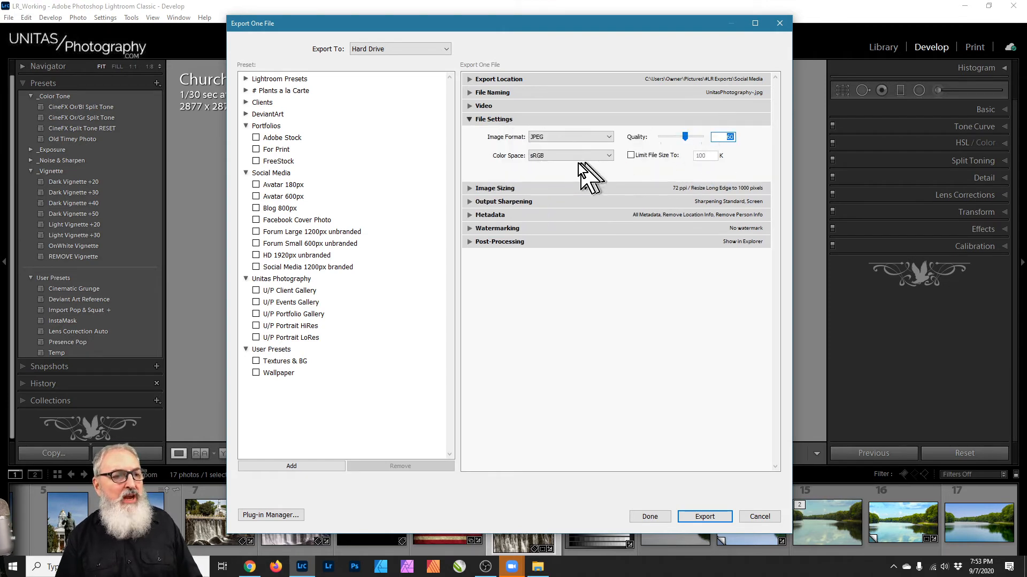
pyautogui.click(725, 137)
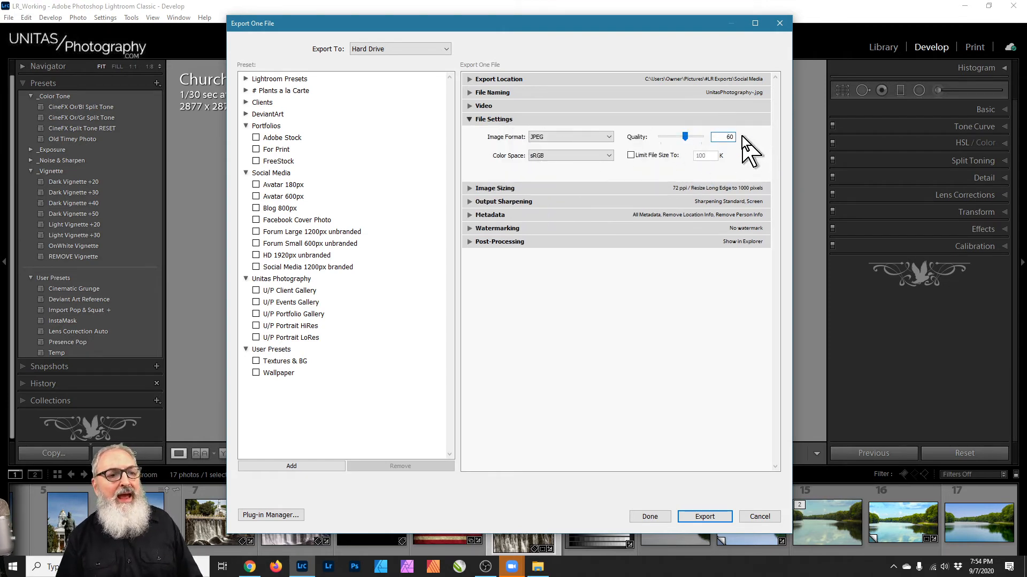
pyautogui.click(475, 120)
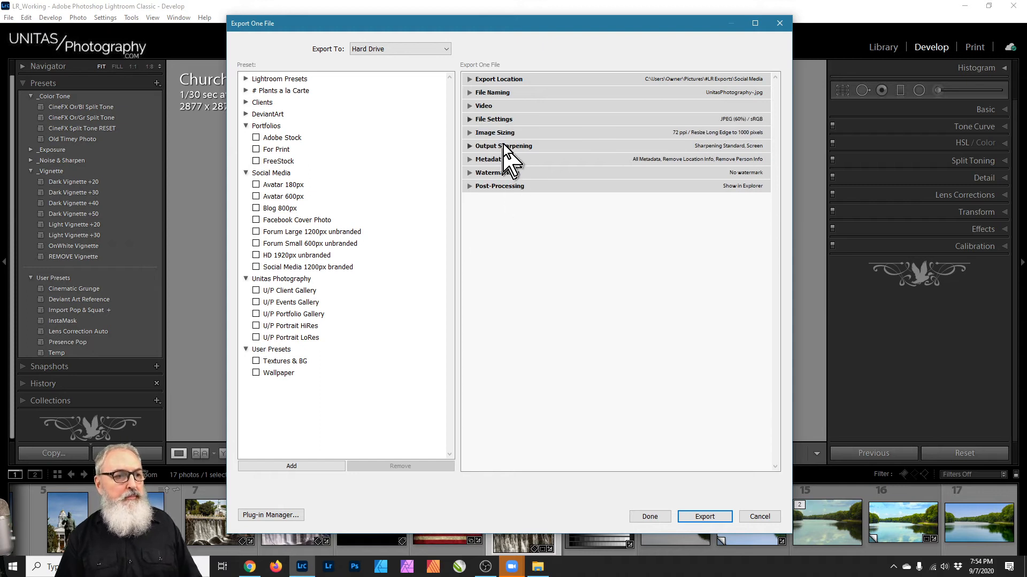
# Step: Inspect the Image Sizing settings, turning Resize to Fit off and back on
pyautogui.click(512, 133)
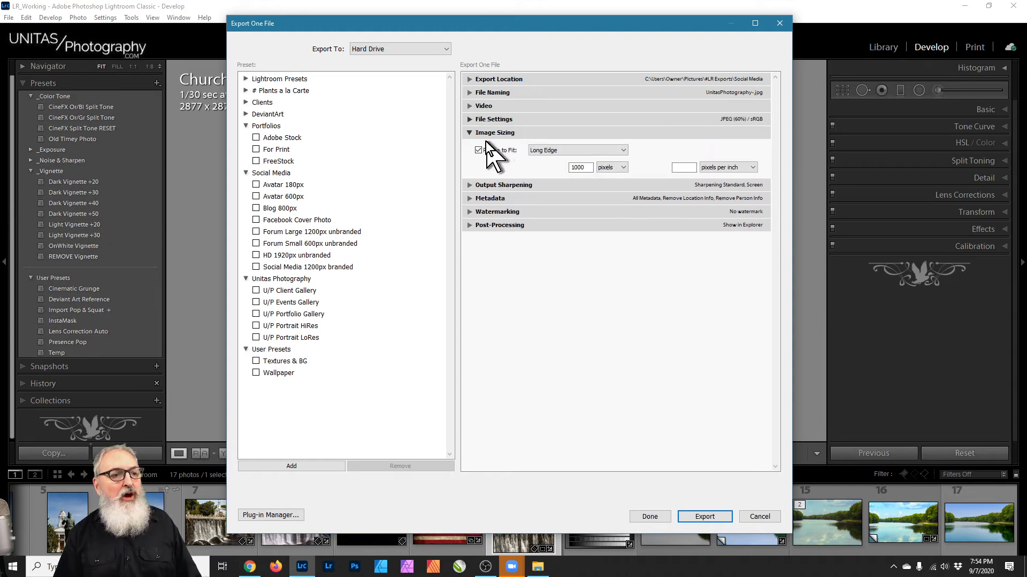
pyautogui.click(556, 149)
pyautogui.click(479, 152)
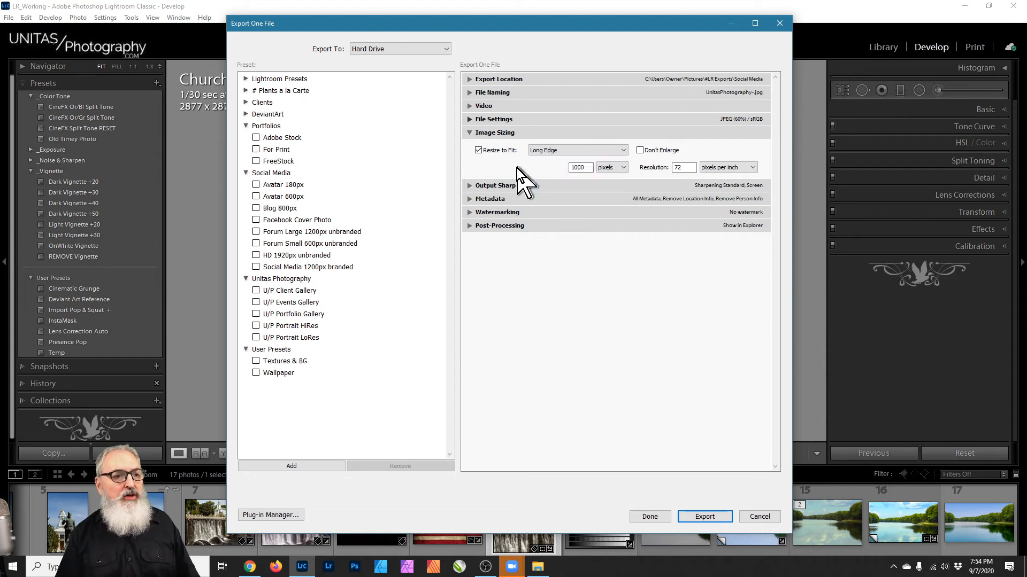
pyautogui.click(479, 151)
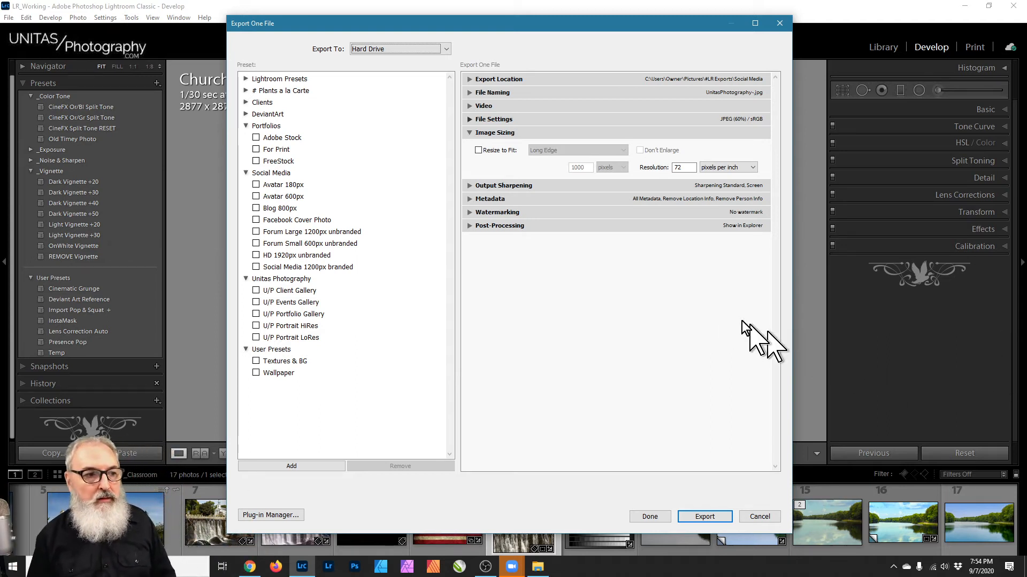
pyautogui.click(479, 150)
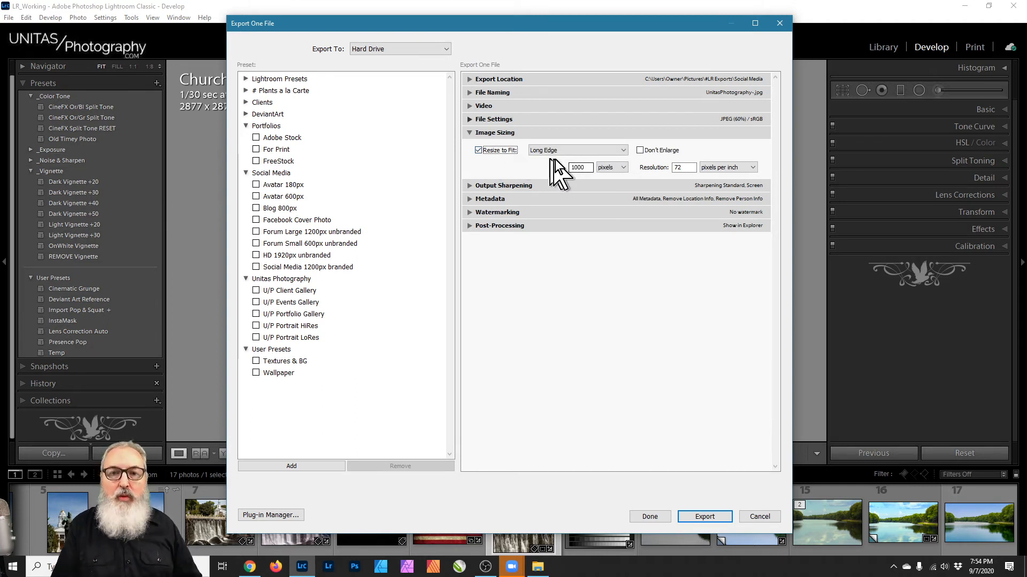
# Step: Set the exported image's long edge to 1920 pixels
pyautogui.doubleClick(583, 168)
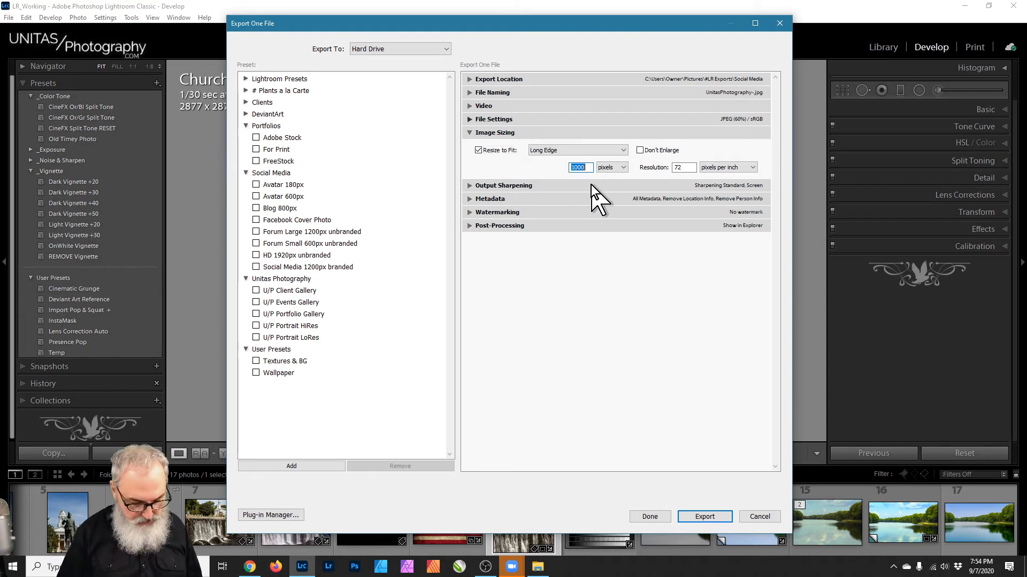
pyautogui.write('195')
pyautogui.press('BackSpace')
pyautogui.write('20')
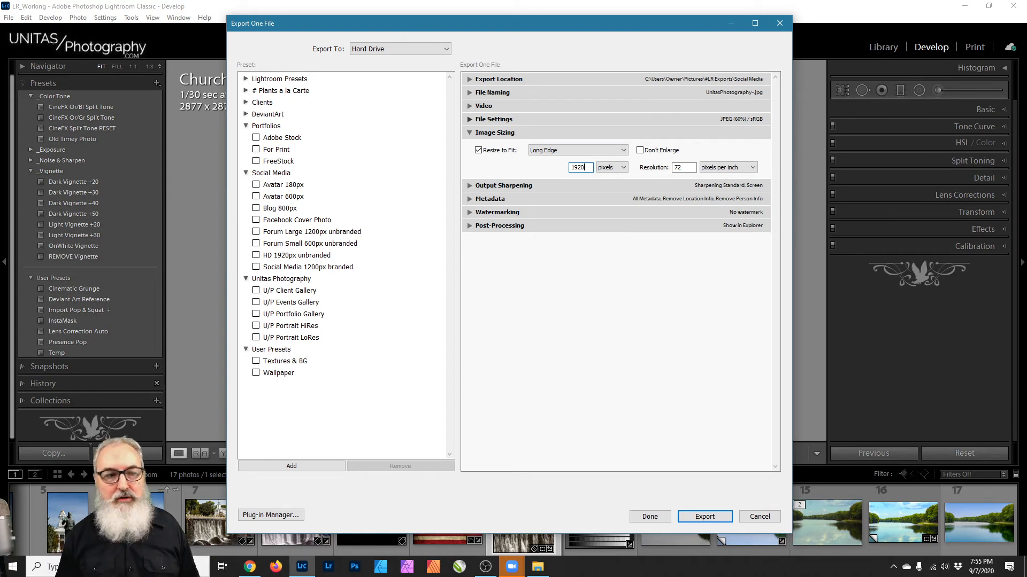
# Step: Set the exported image's long edge to 1200 pixels
pyautogui.press('BackSpace')
pyautogui.press('BackSpace')
pyautogui.press('BackSpace')
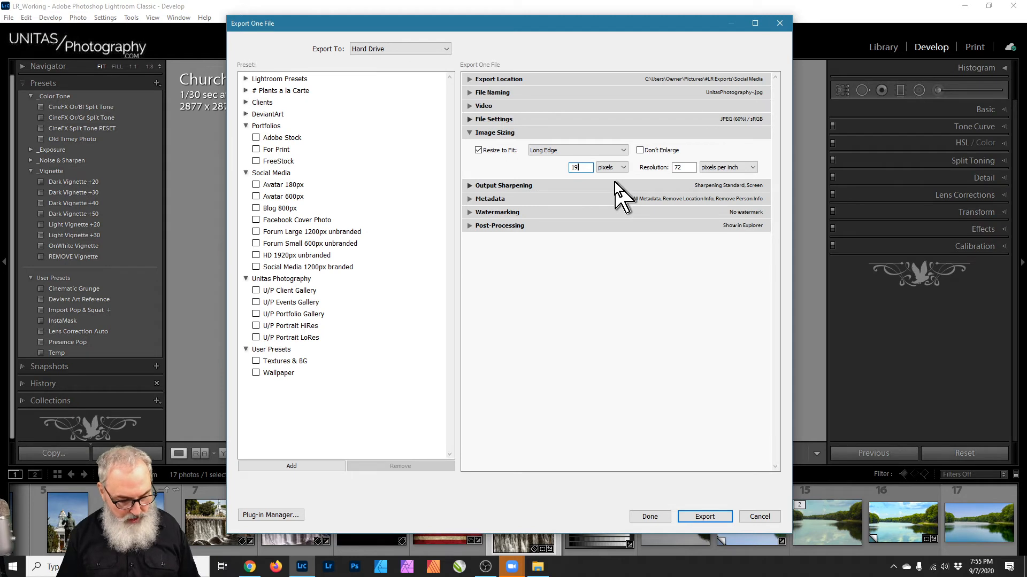
pyautogui.write('23')
pyautogui.press('BackSpace')
pyautogui.write('00')
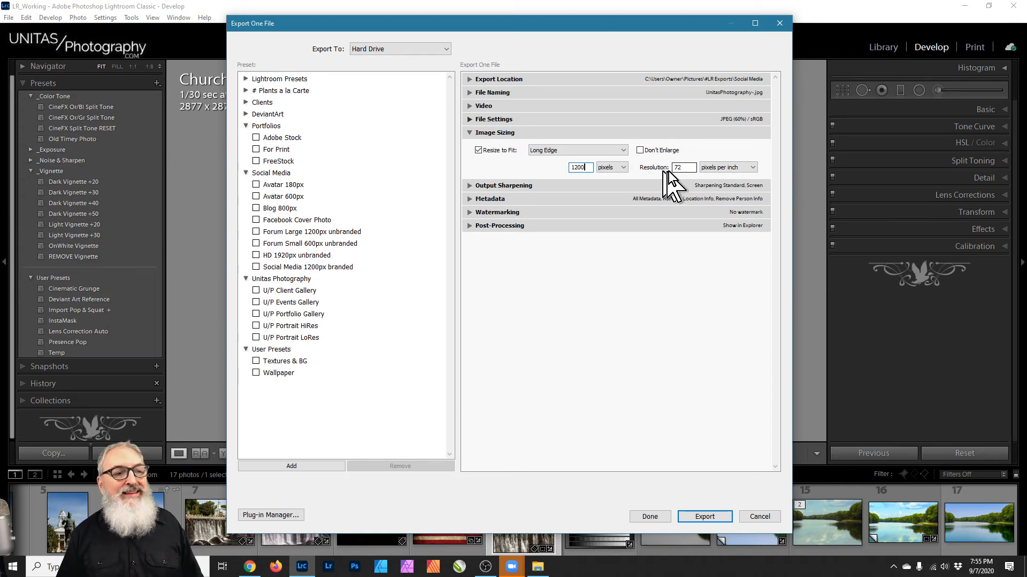
# Step: Set the export resolution to 300 pixels per inch
pyautogui.click(688, 170)
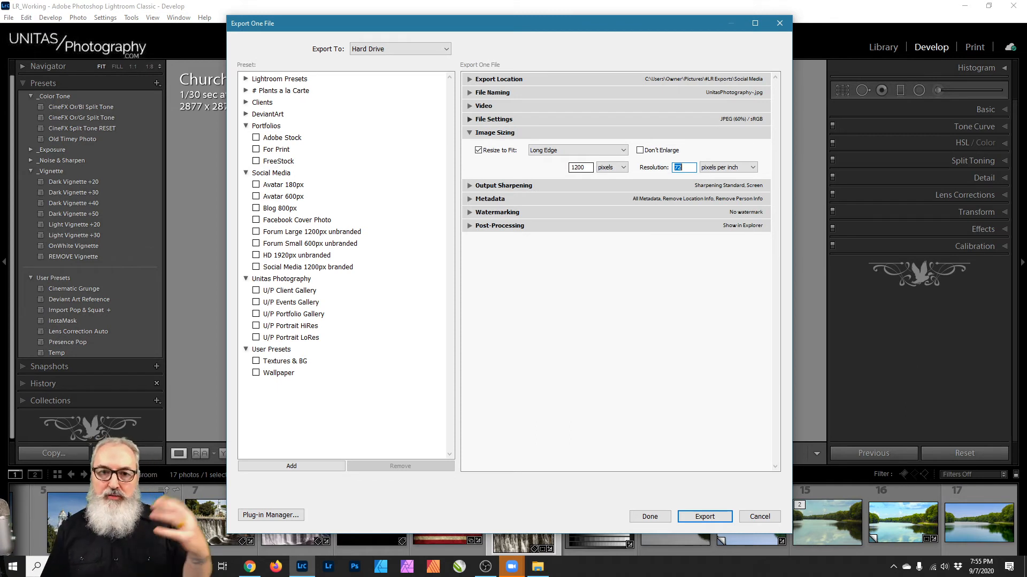
pyautogui.click(688, 167)
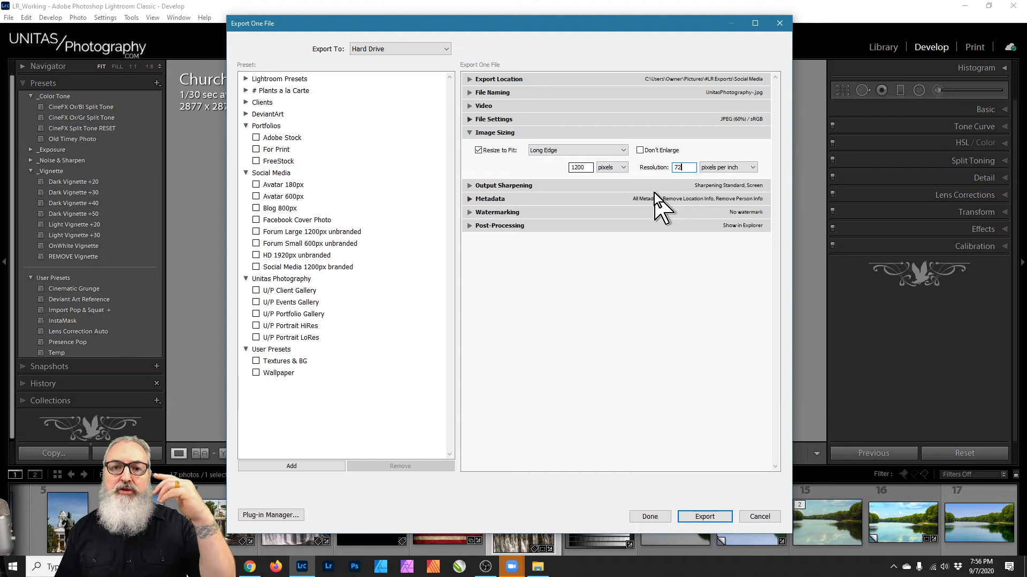
pyautogui.doubleClick(680, 168)
pyautogui.write('2500')
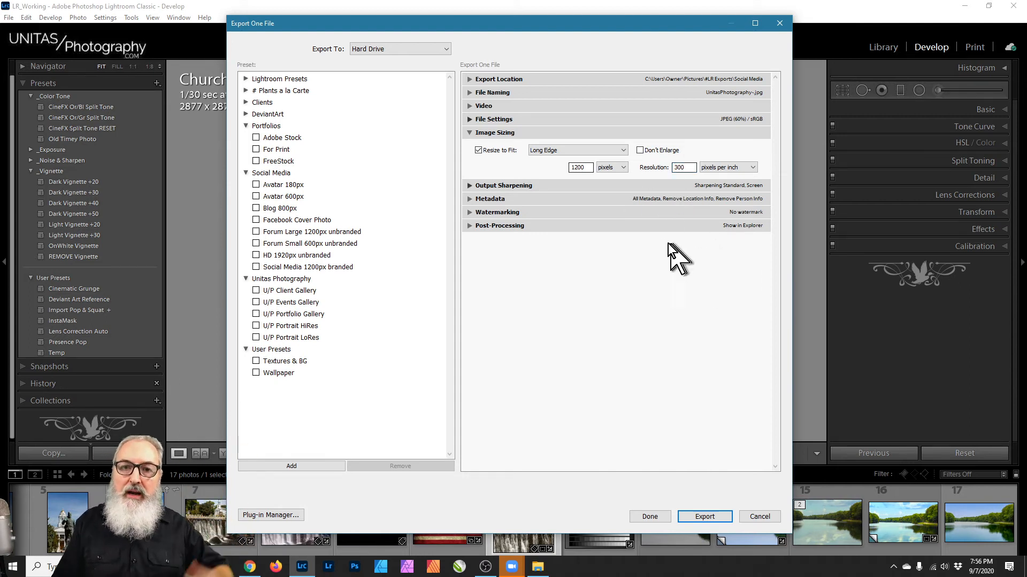
# Step: Set the export resolution to 72, keep the unit as pixels per inch, and collapse Image Sizing
pyautogui.write('72')
pyautogui.click(739, 168)
pyautogui.click(697, 230)
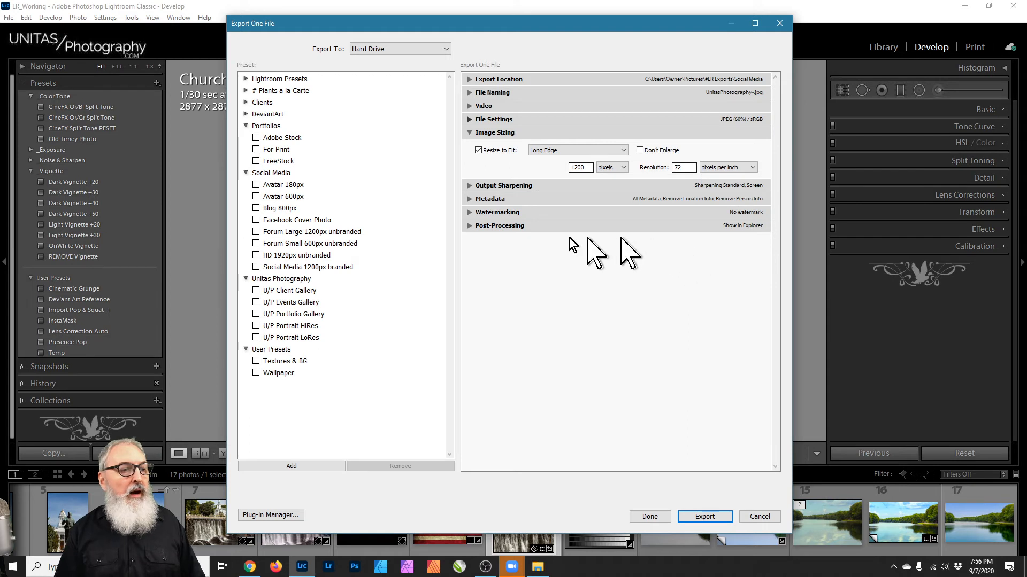
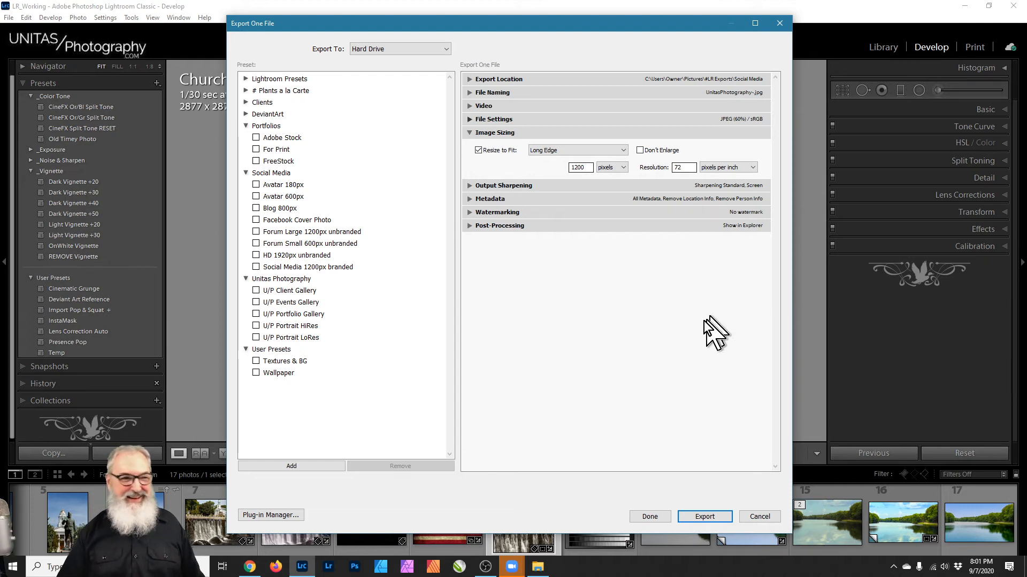
pyautogui.click(505, 133)
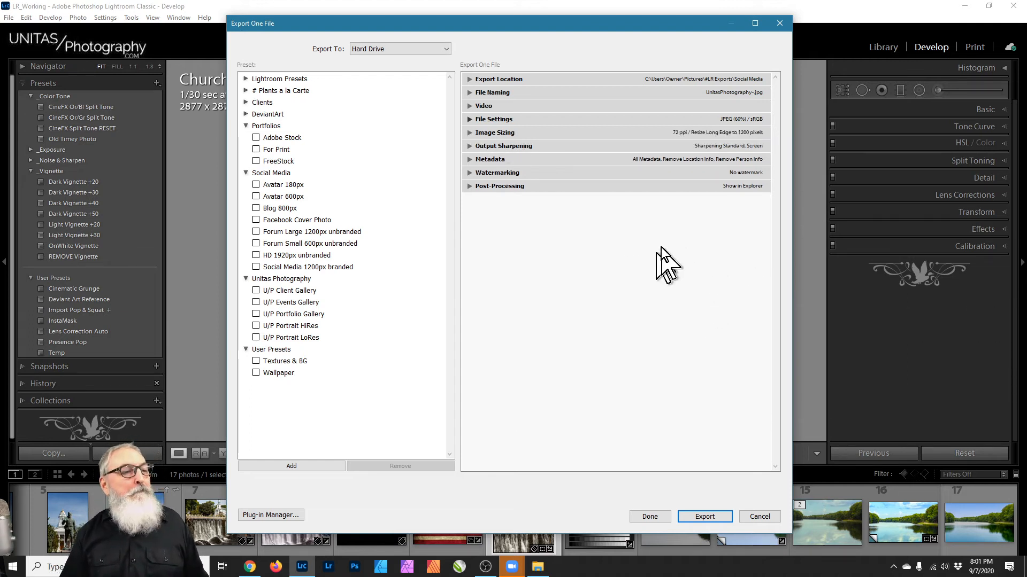
# Step: Examine the Output Sharpening target and amount settings, then collapse the section
pyautogui.click(510, 146)
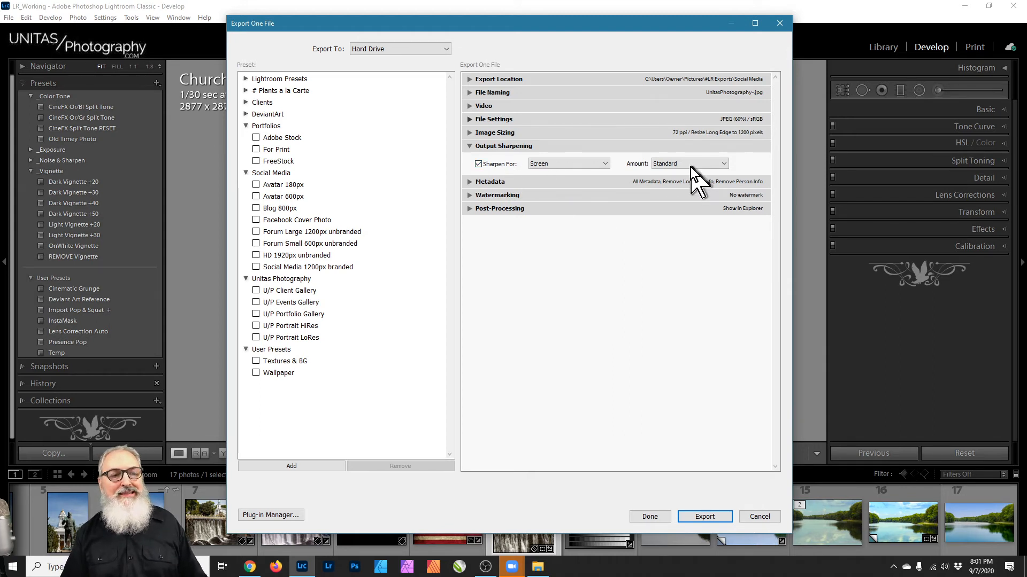
pyautogui.click(669, 148)
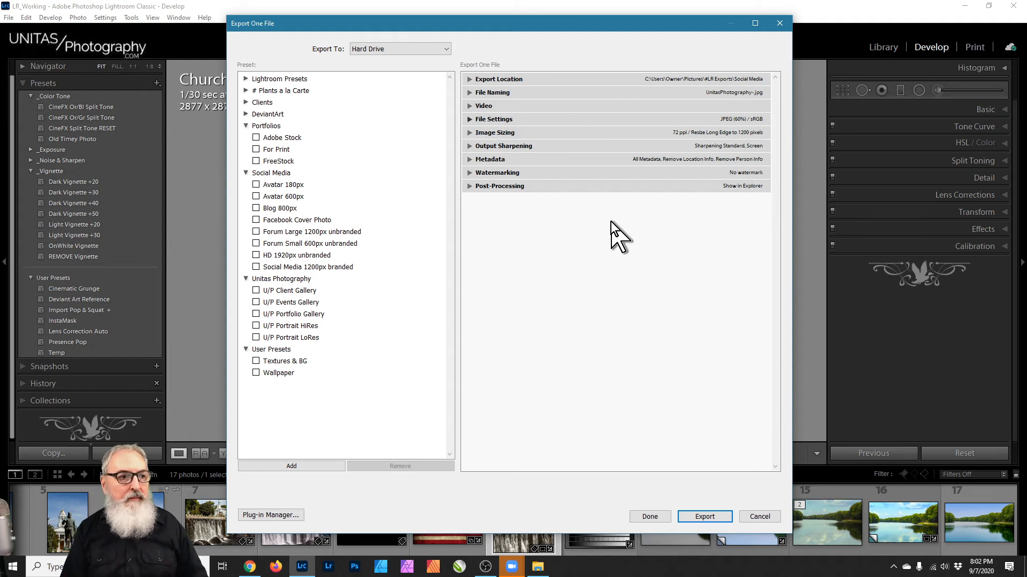
pyautogui.click(514, 147)
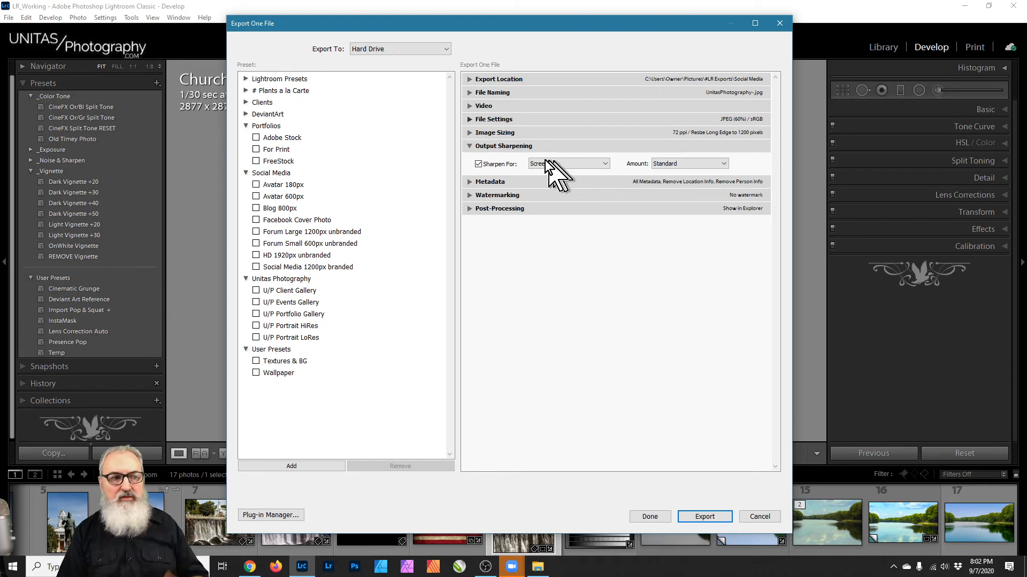
pyautogui.click(526, 146)
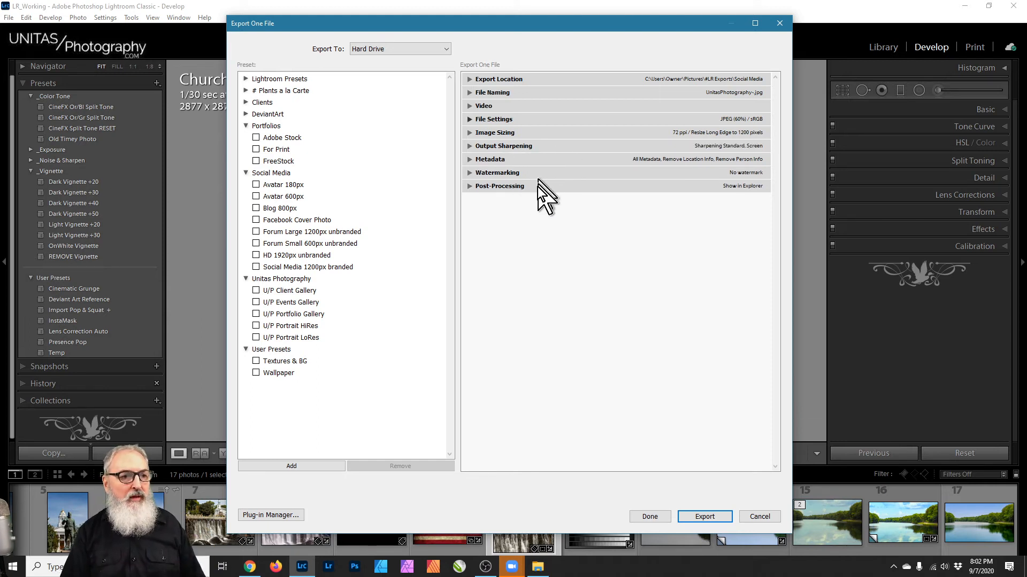
# Step: Enable writing keywords as Lightroom hierarchy in the export's Metadata settings, then collapse the section
pyautogui.click(470, 159)
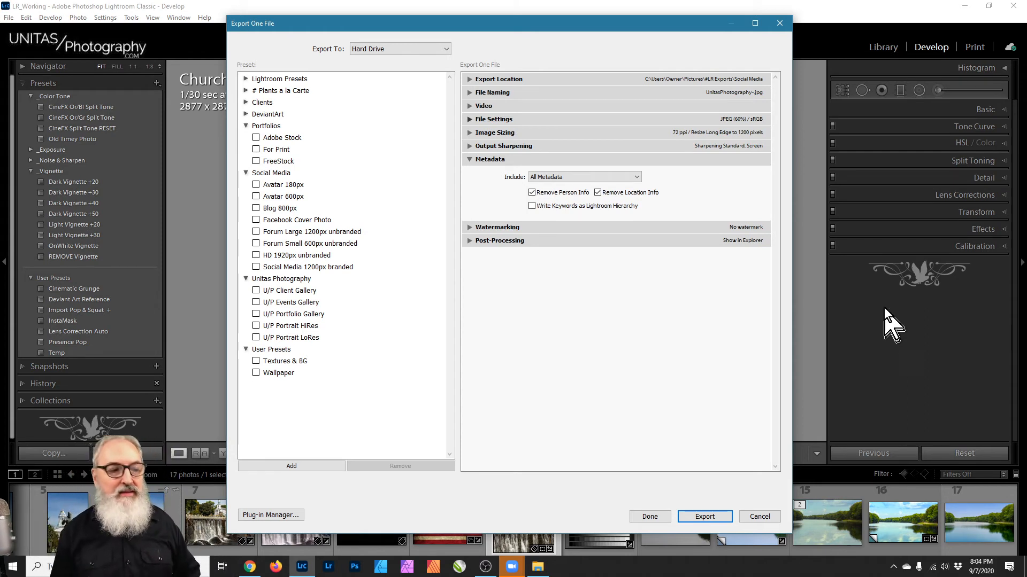
pyautogui.click(531, 207)
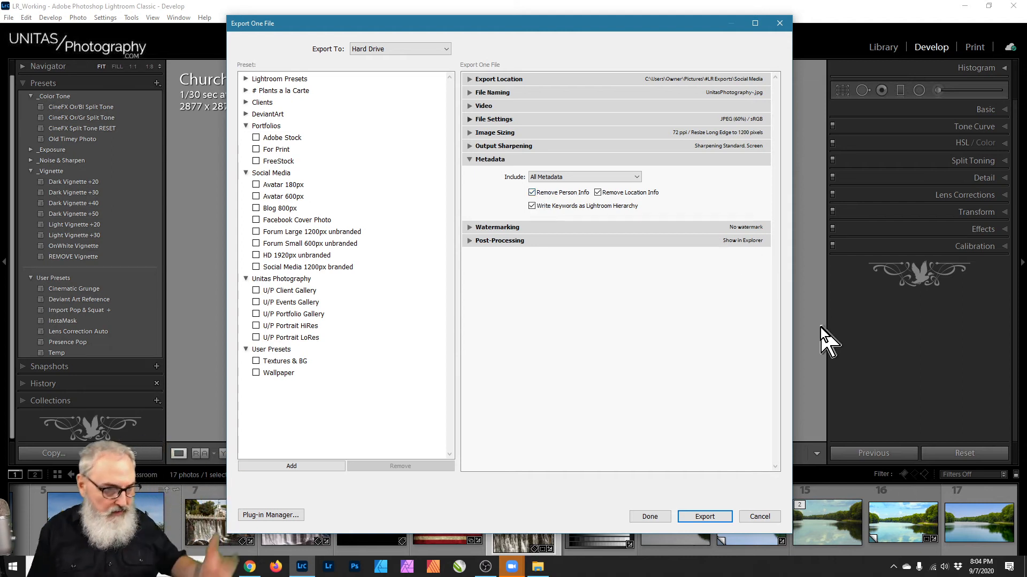
pyautogui.click(471, 159)
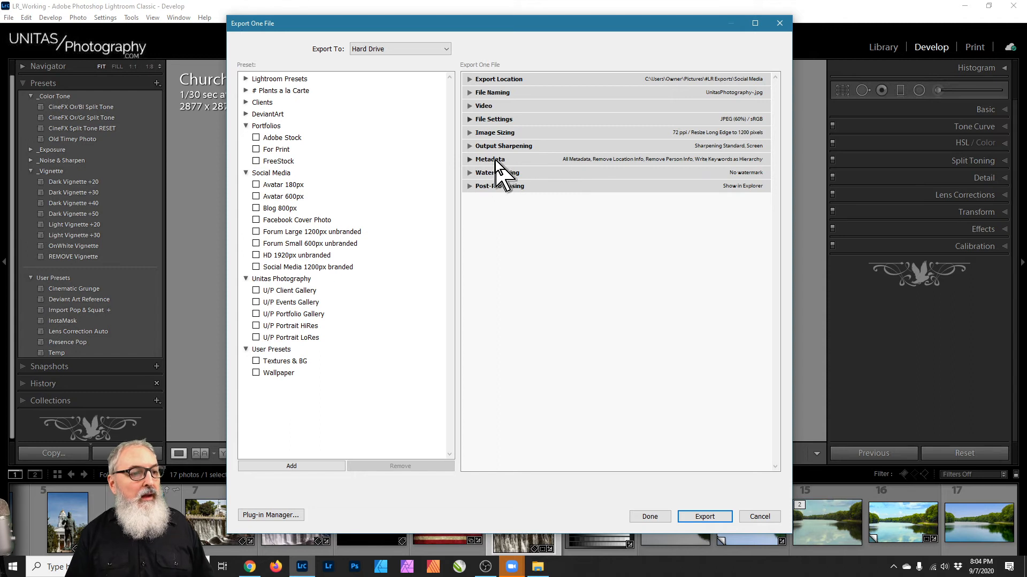
# Step: Turn on watermarking for the export and bring up the choice of available watermarks
pyautogui.click(469, 174)
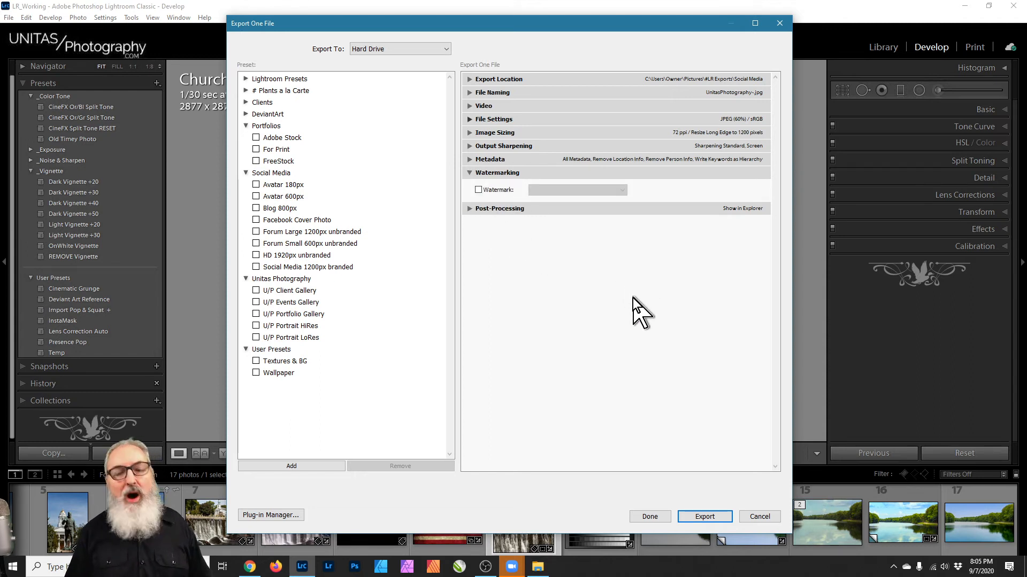
pyautogui.click(478, 190)
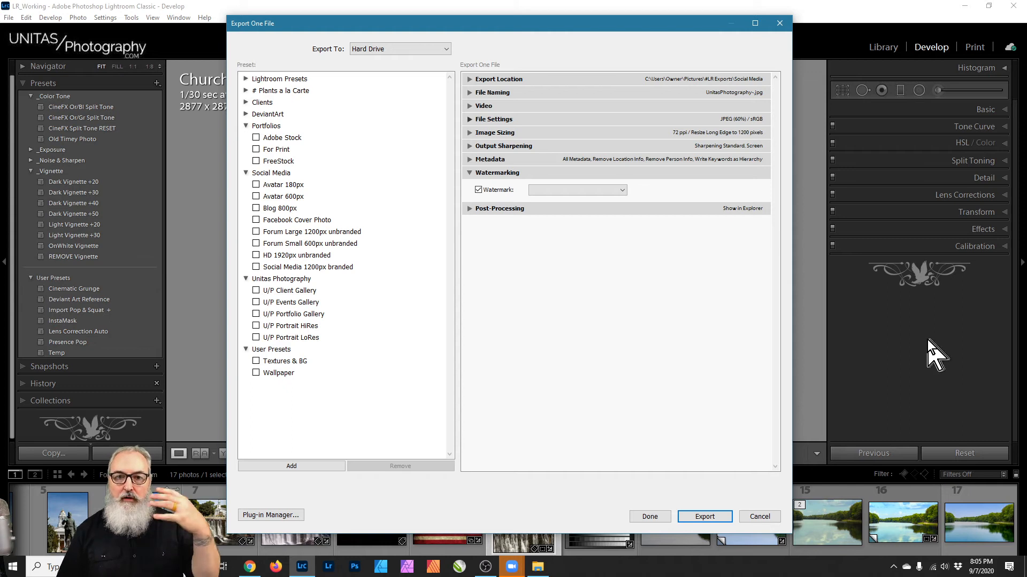
pyautogui.click(621, 189)
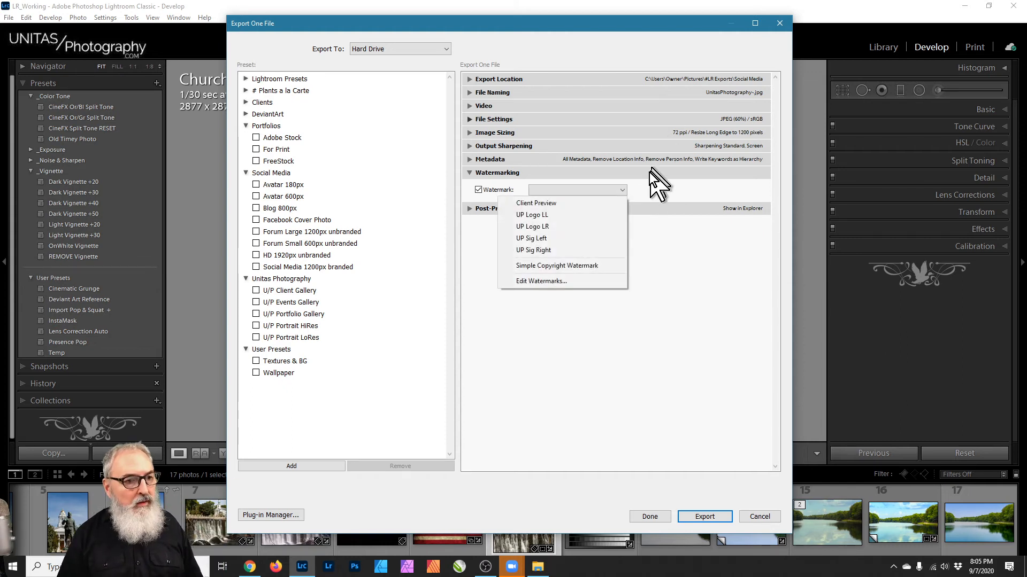
pyautogui.click(622, 190)
pyautogui.click(624, 191)
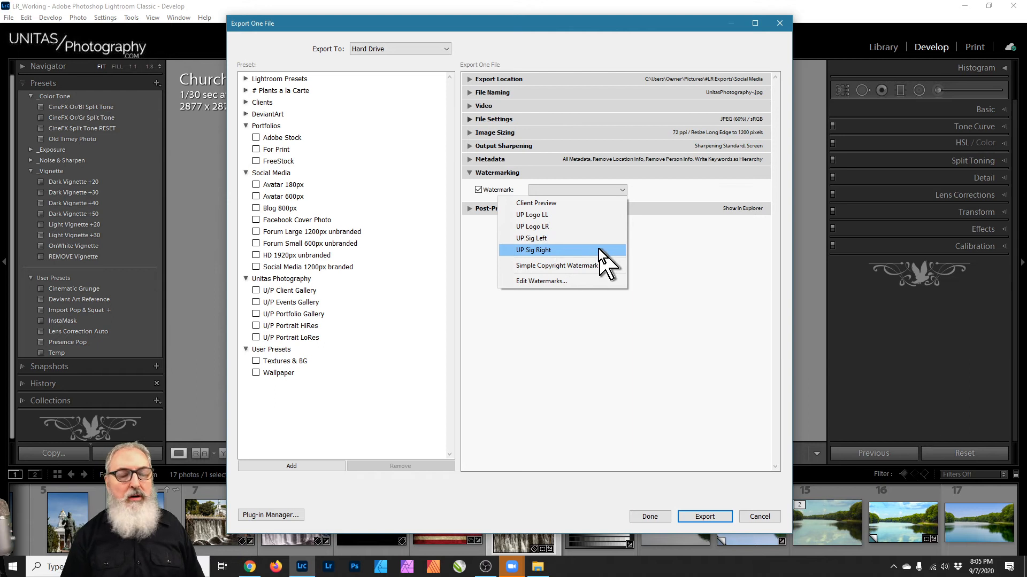
# Step: Open the Watermark Editor and replace the default copyright text with "UNitas Photography"
pyautogui.click(545, 282)
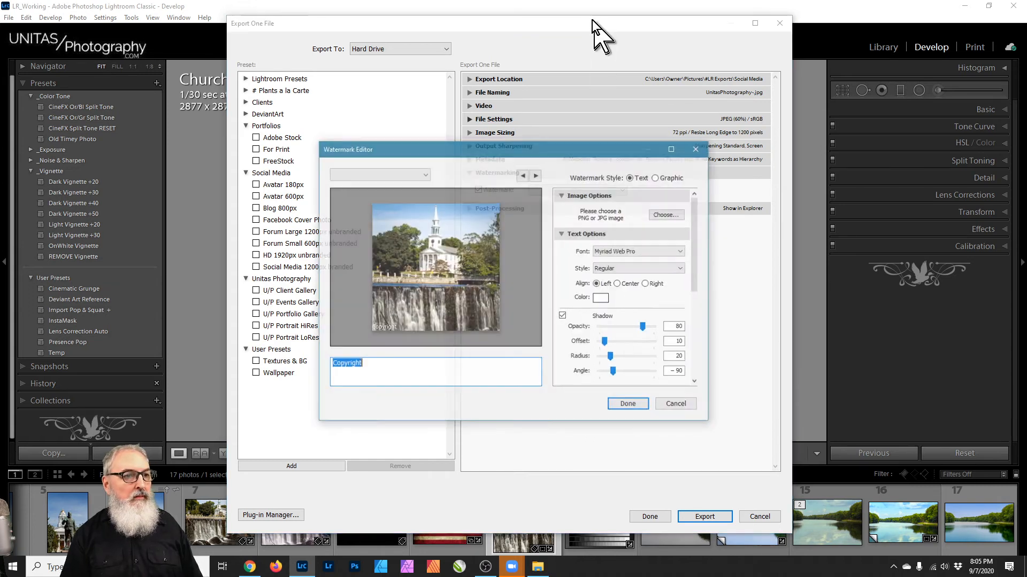
pyautogui.moveTo(508, 144); pyautogui.dragTo(496, 102)
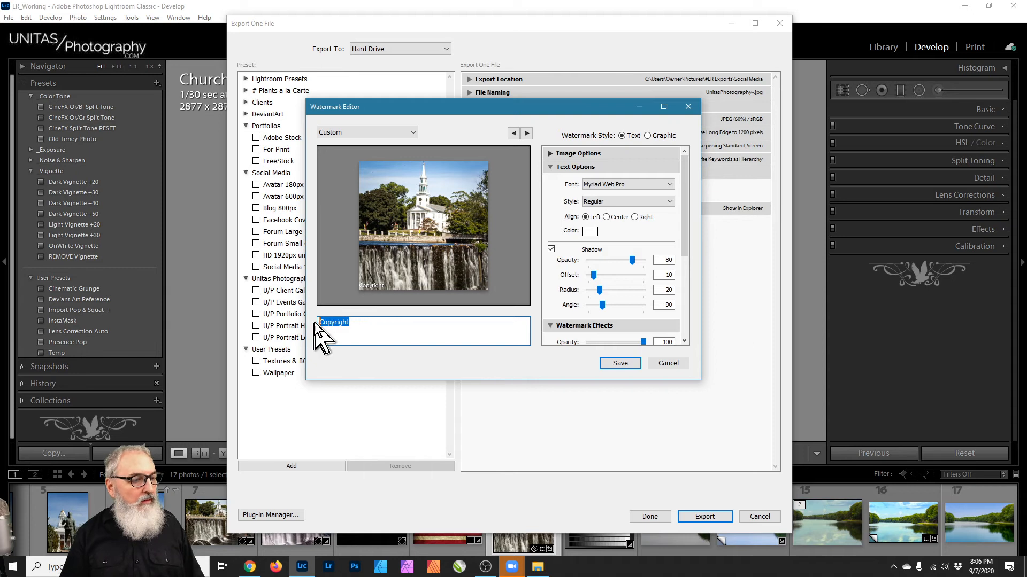
pyautogui.write('UNi')
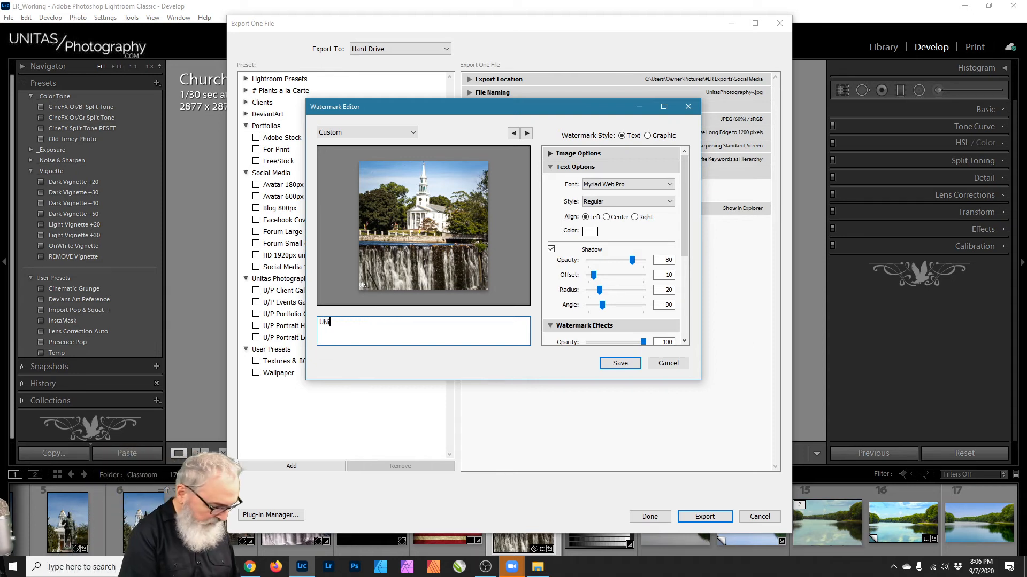
pyautogui.write('tas Photography')
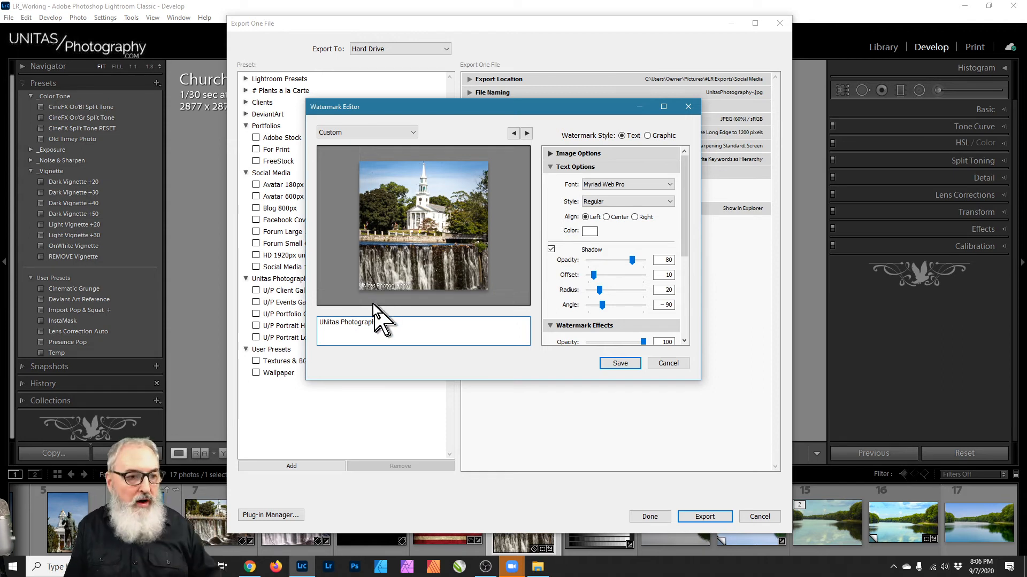
# Step: Look at the watermark's Image Options and the image file chooser, leaving without choosing a file
pyautogui.click(549, 167)
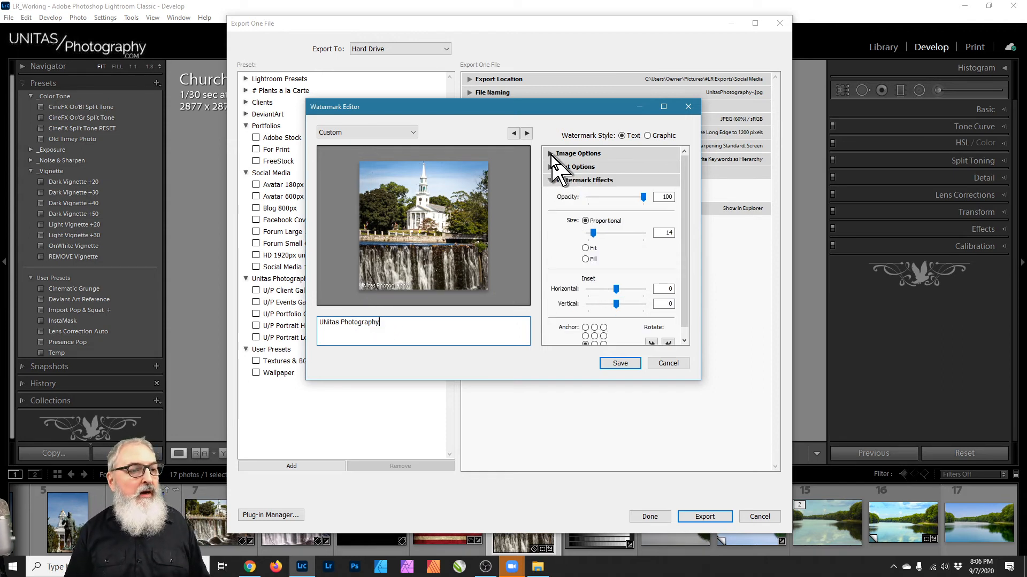
pyautogui.click(551, 154)
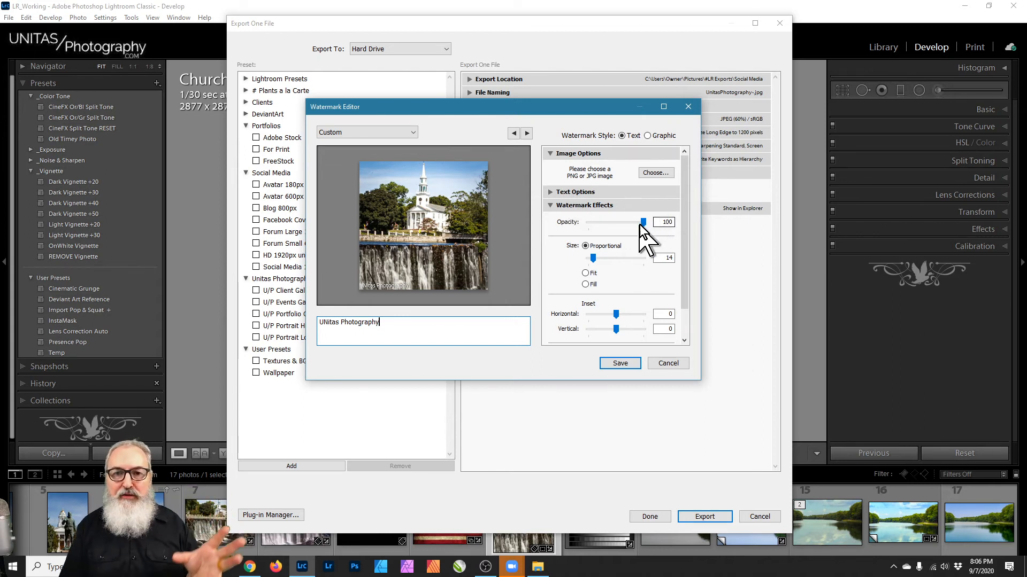
pyautogui.click(657, 175)
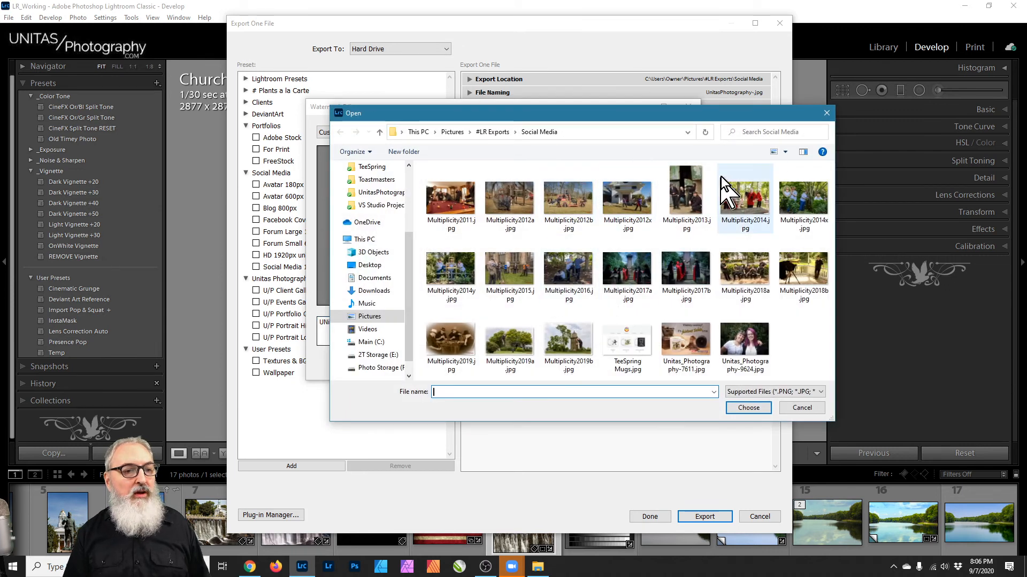
pyautogui.click(826, 113)
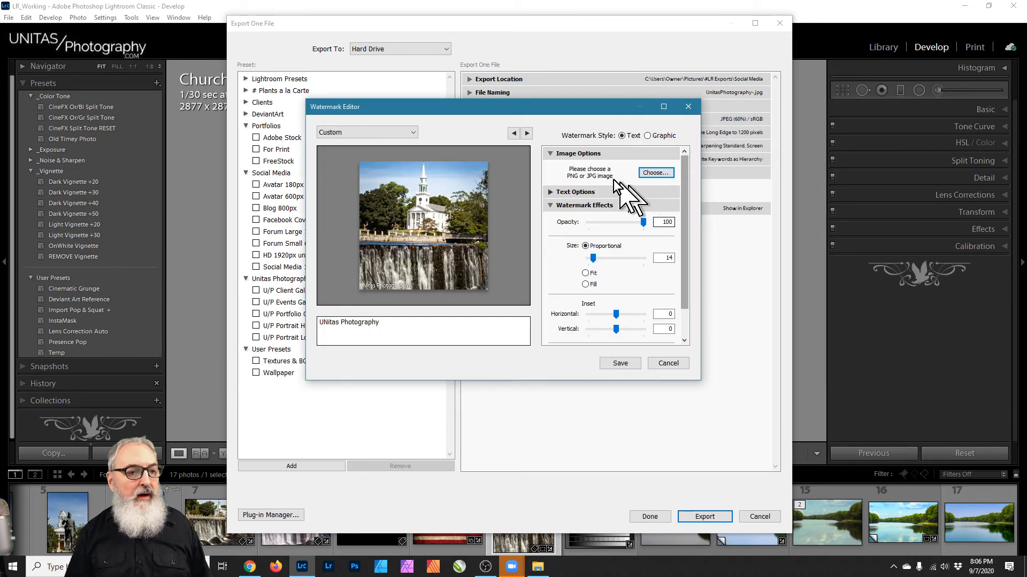
pyautogui.click(550, 154)
# Step: Set the watermark text's font to Raleway and its style to Italic
pyautogui.click(556, 168)
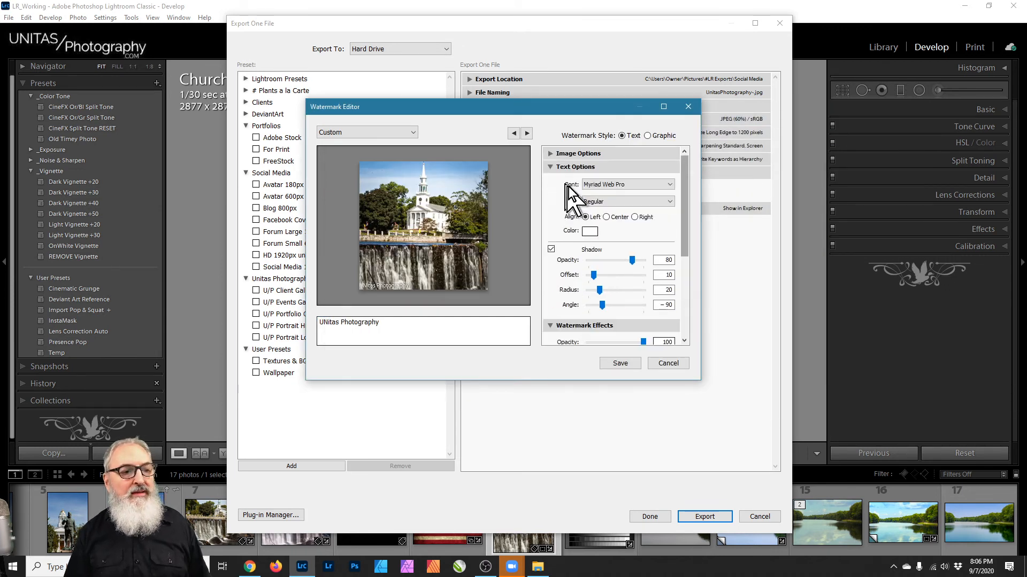
pyautogui.click(634, 185)
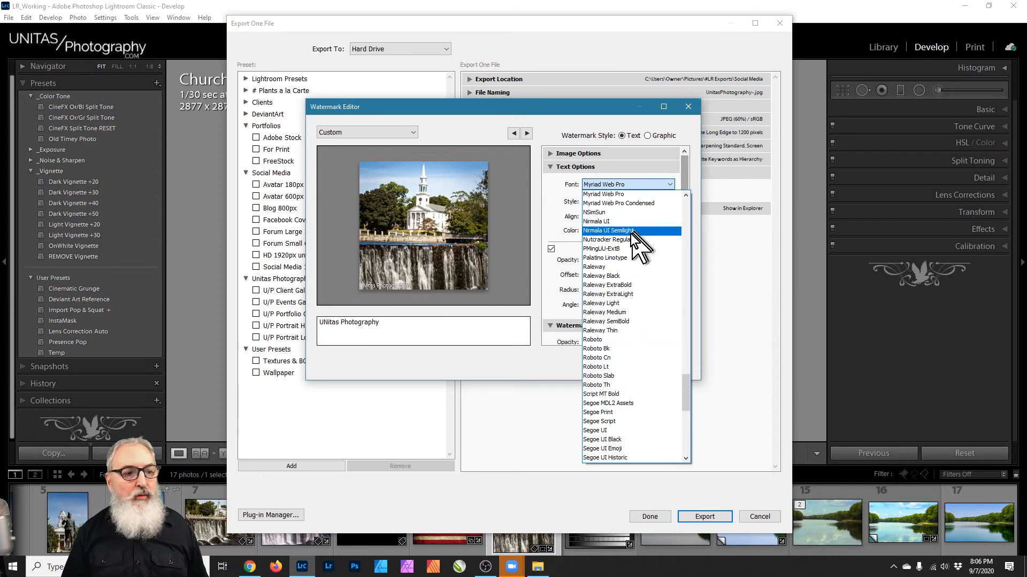
pyautogui.click(666, 267)
pyautogui.click(659, 201)
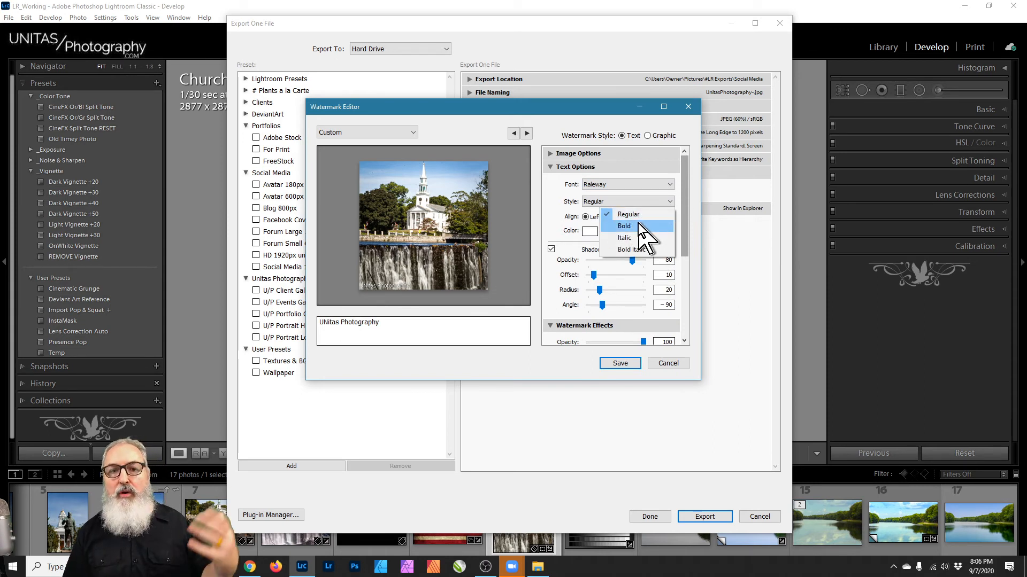
pyautogui.click(637, 238)
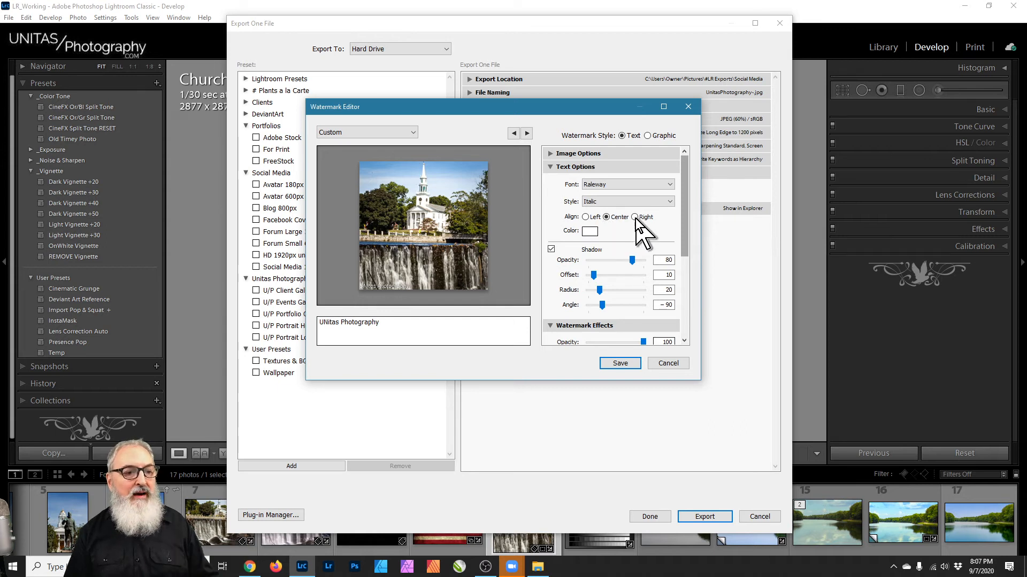
# Step: Inspect the color choices for the watermark text without picking a new color
pyautogui.click(589, 233)
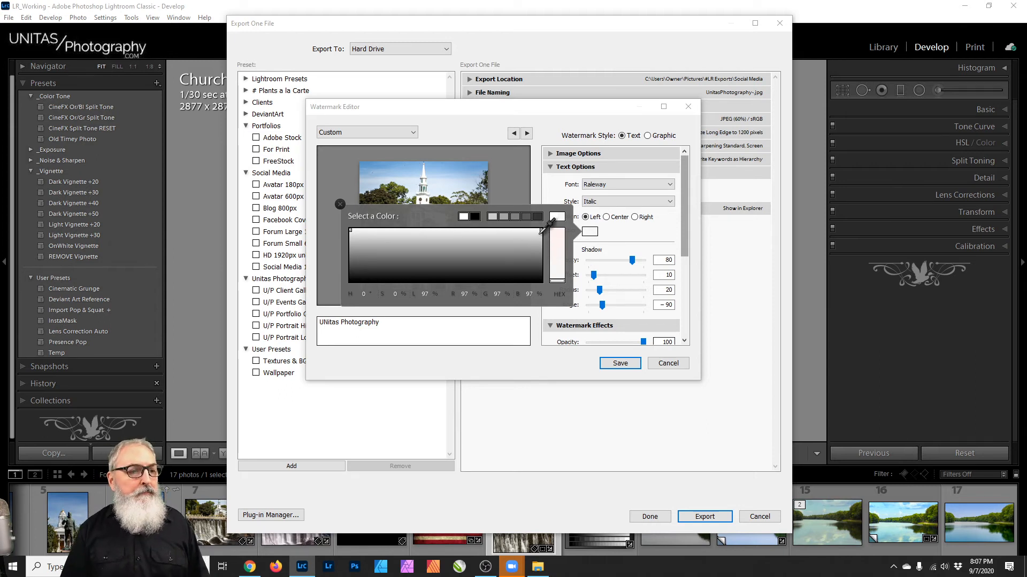
pyautogui.click(624, 229)
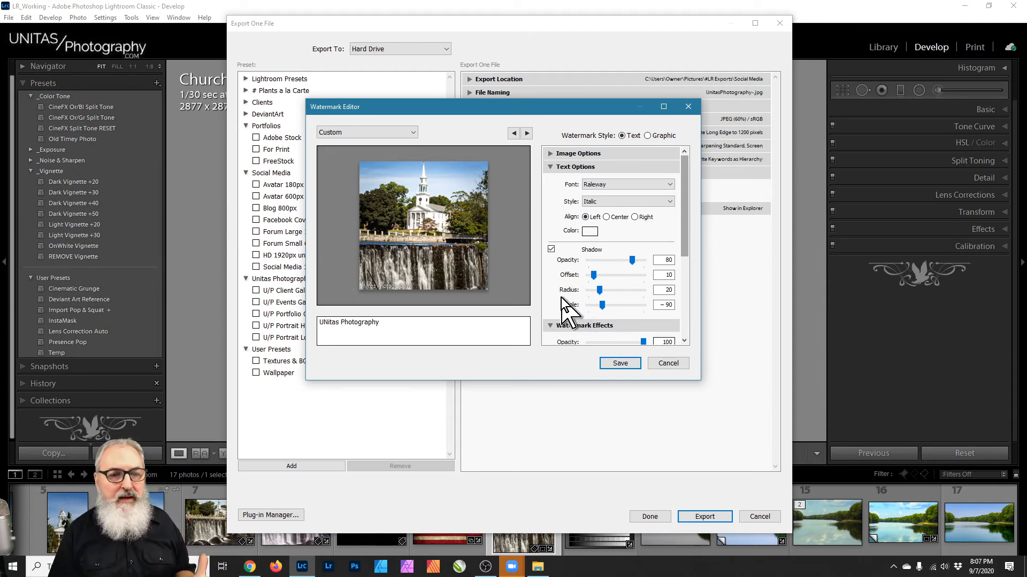
pyautogui.moveTo(524, 281)
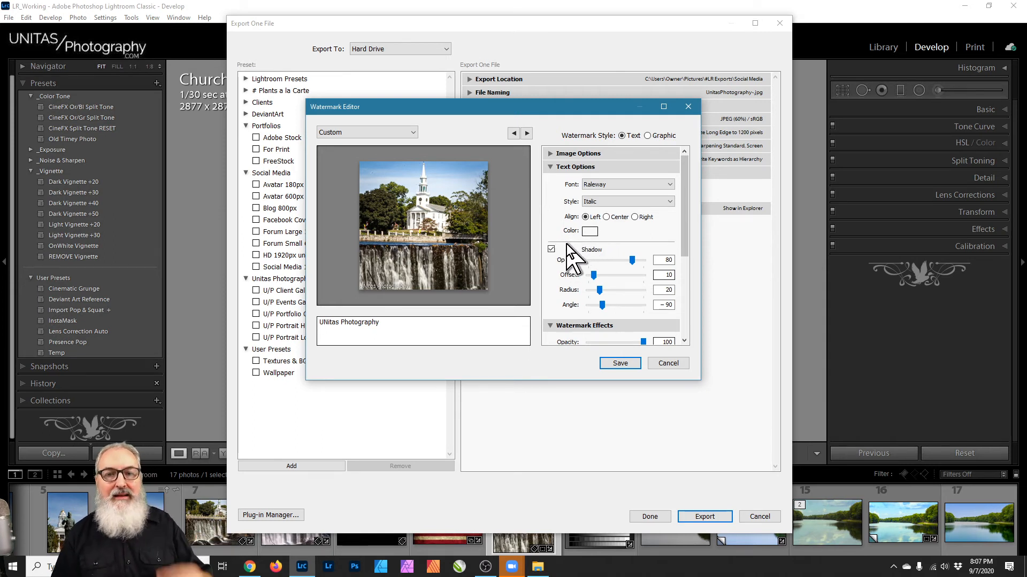
pyautogui.moveTo(398, 296)
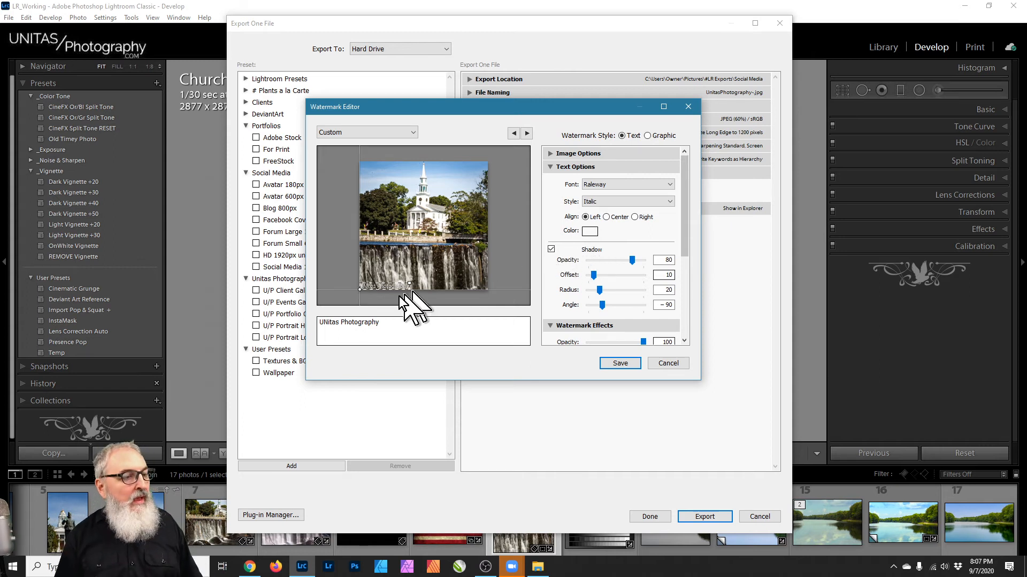
pyautogui.click(589, 231)
pyautogui.click(614, 229)
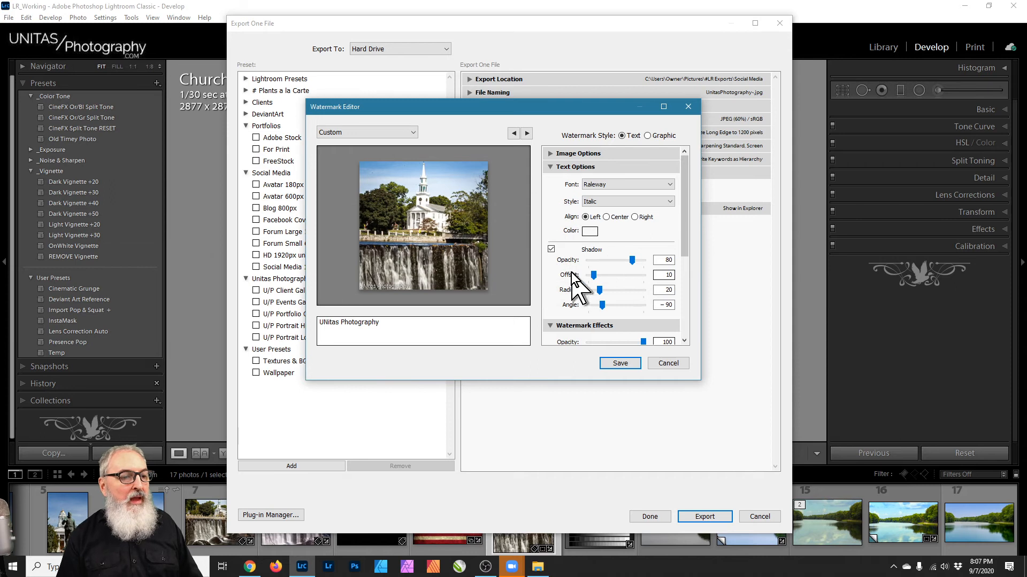
# Step: Enlarge the text watermark to a proportional size of 32 and anchor it at the photo's top center
pyautogui.moveTo(441, 289)
pyautogui.moveTo(407, 286); pyautogui.dragTo(466, 250)
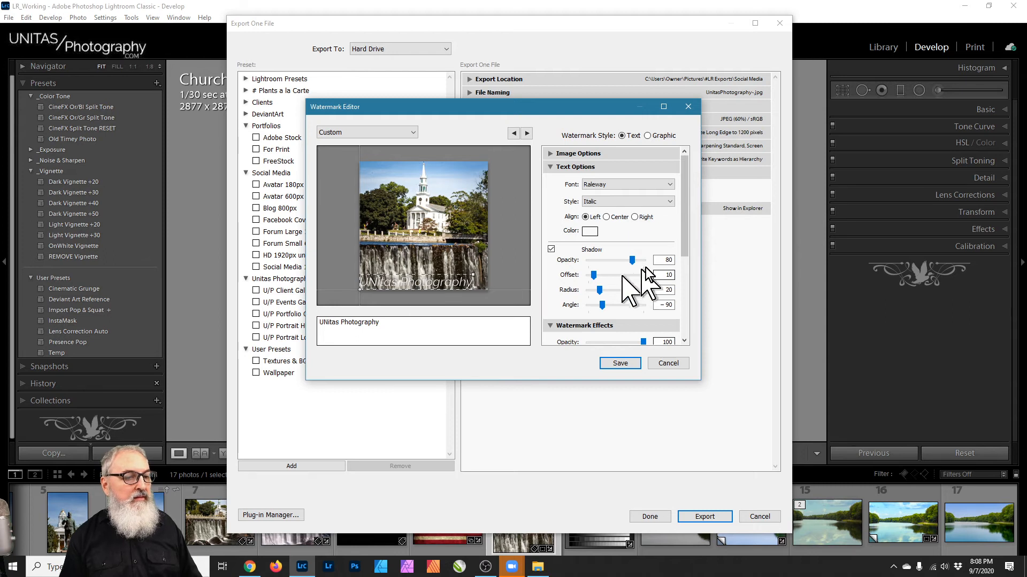
pyautogui.moveTo(685, 252); pyautogui.dragTo(690, 306)
pyautogui.click(594, 328)
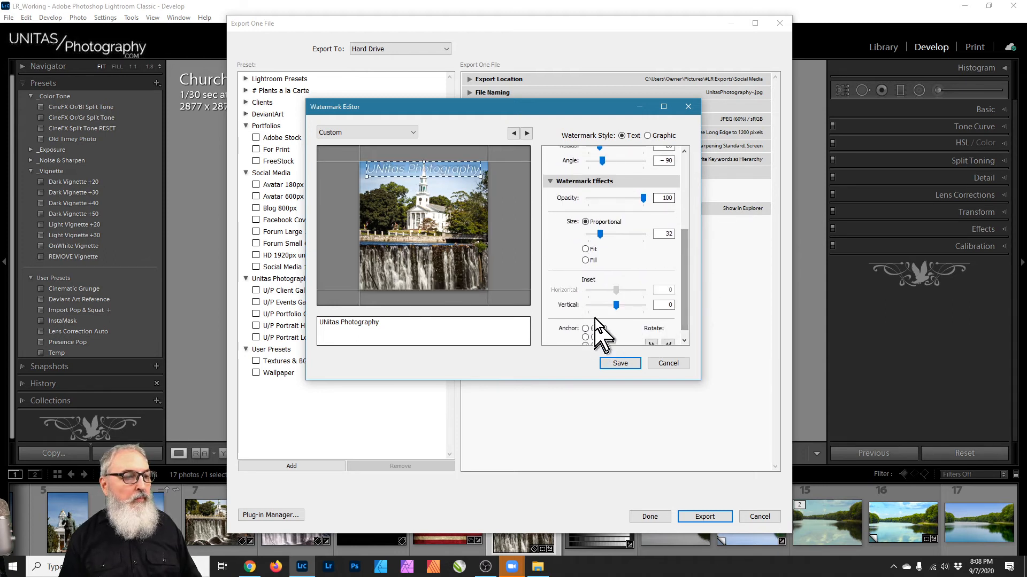
# Step: Correct the capitalization of the watermark text so it reads "Unitas Photography"
pyautogui.moveTo(690, 267); pyautogui.dragTo(675, 206)
pyautogui.click(319, 341)
pyautogui.click(319, 340)
pyautogui.write('n')
pyautogui.press('Delete')
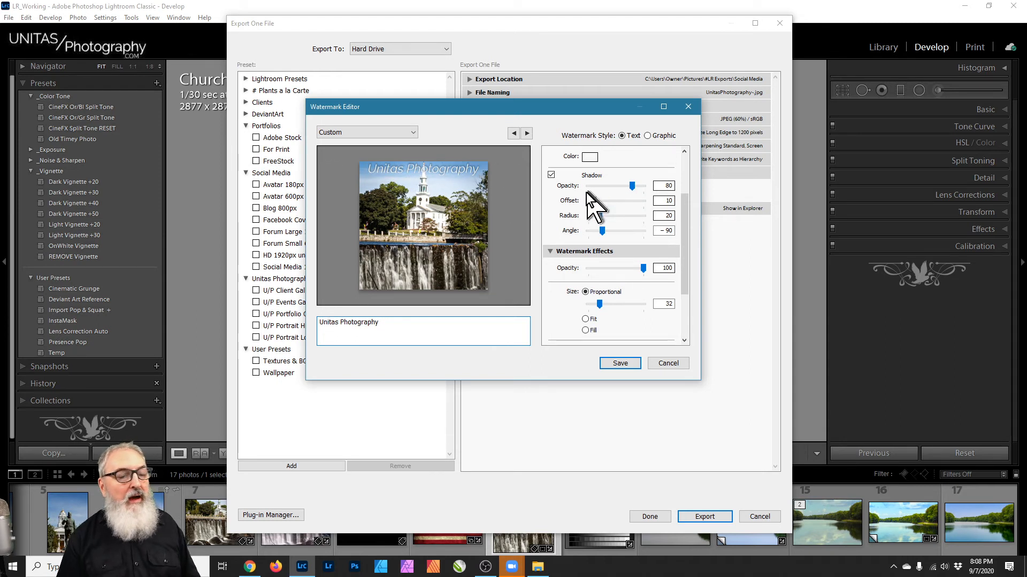
# Step: Set the watermark text shadow's offset to 15, radius to 15 and angle to -26
pyautogui.moveTo(592, 202); pyautogui.dragTo(596, 201)
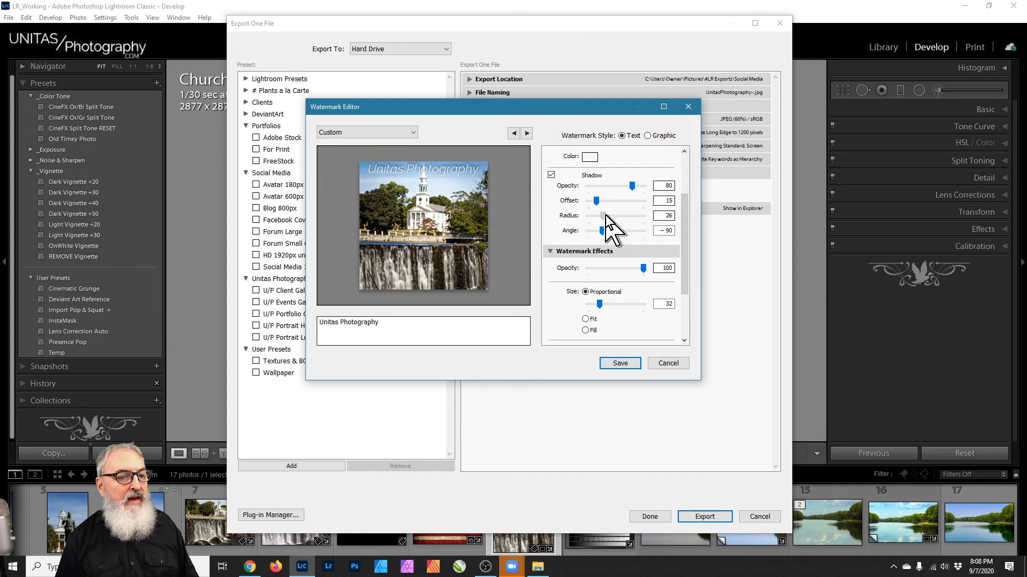
pyautogui.moveTo(601, 214); pyautogui.dragTo(608, 230)
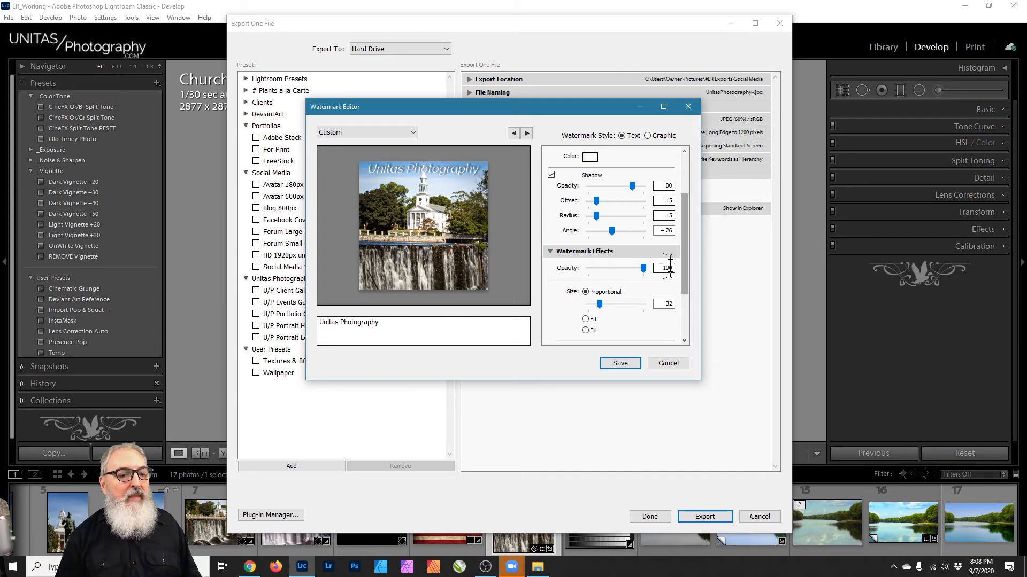
# Step: Try anchoring the watermark at the photo's center and then its bottom center, and discard the custom watermark
pyautogui.moveTo(686, 265); pyautogui.dragTo(685, 315)
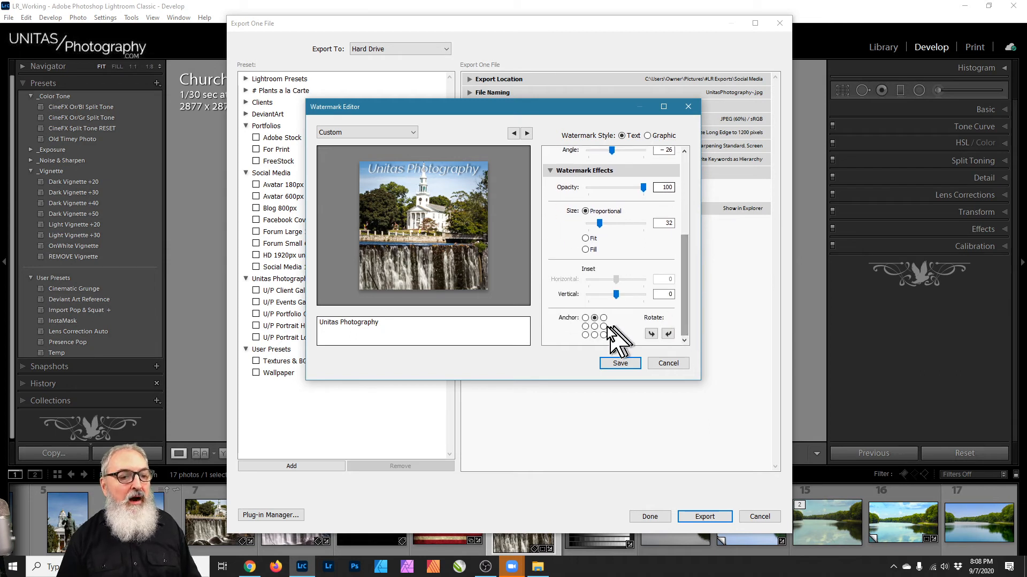
pyautogui.click(594, 326)
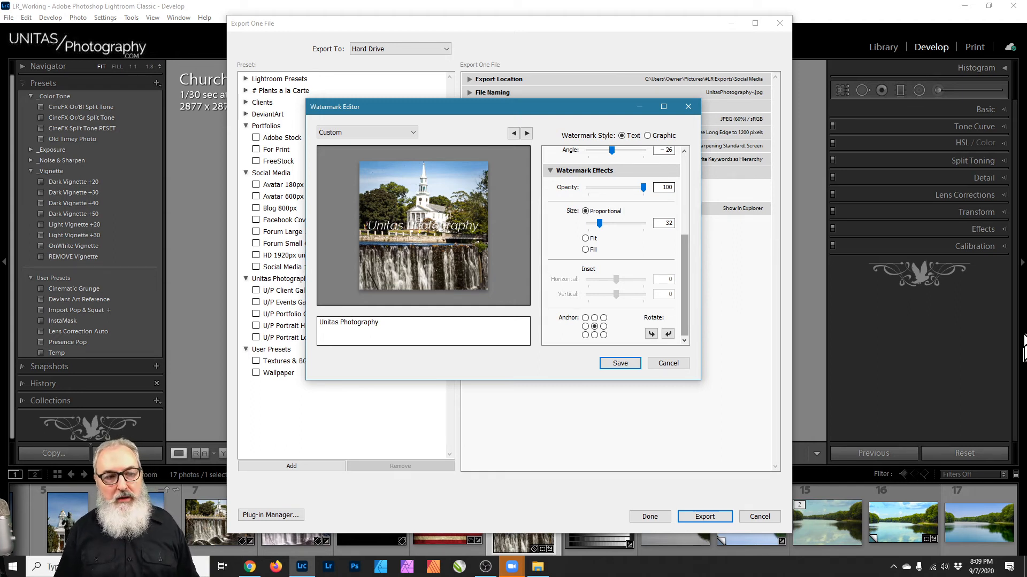
pyautogui.click(595, 335)
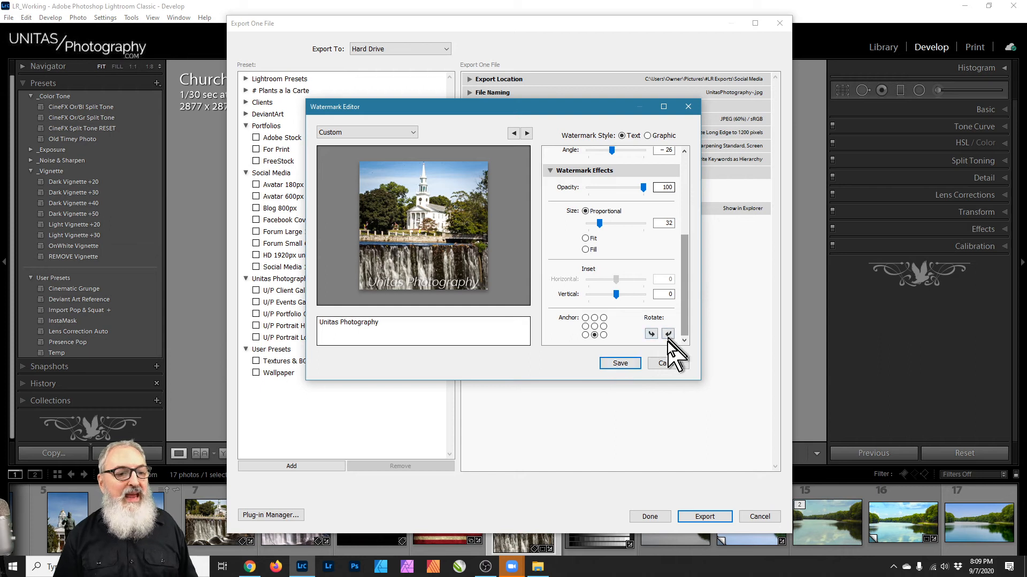
pyautogui.click(669, 362)
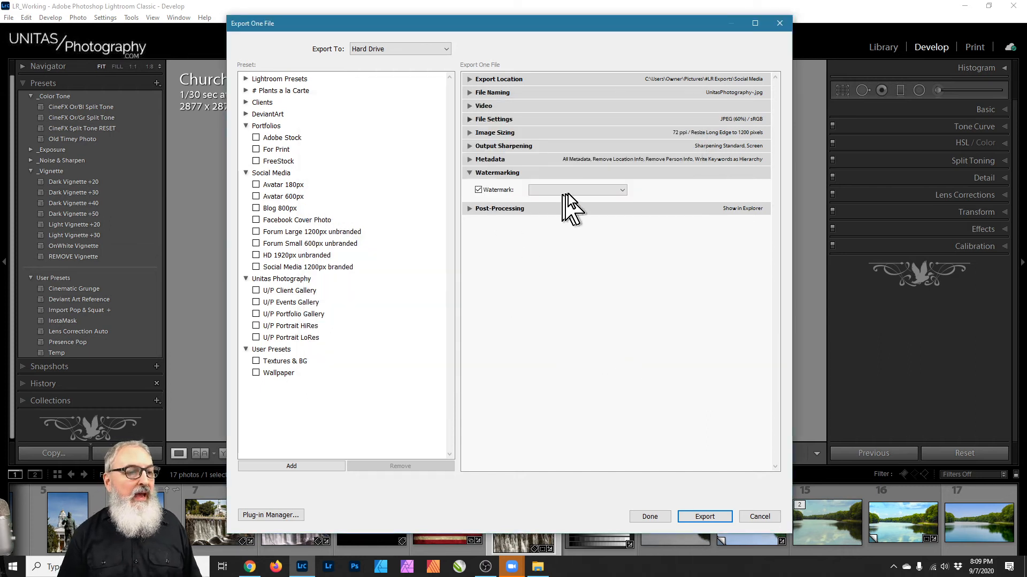
# Step: Choose the saved UP Logo LR watermark for the exported image
pyautogui.click(618, 190)
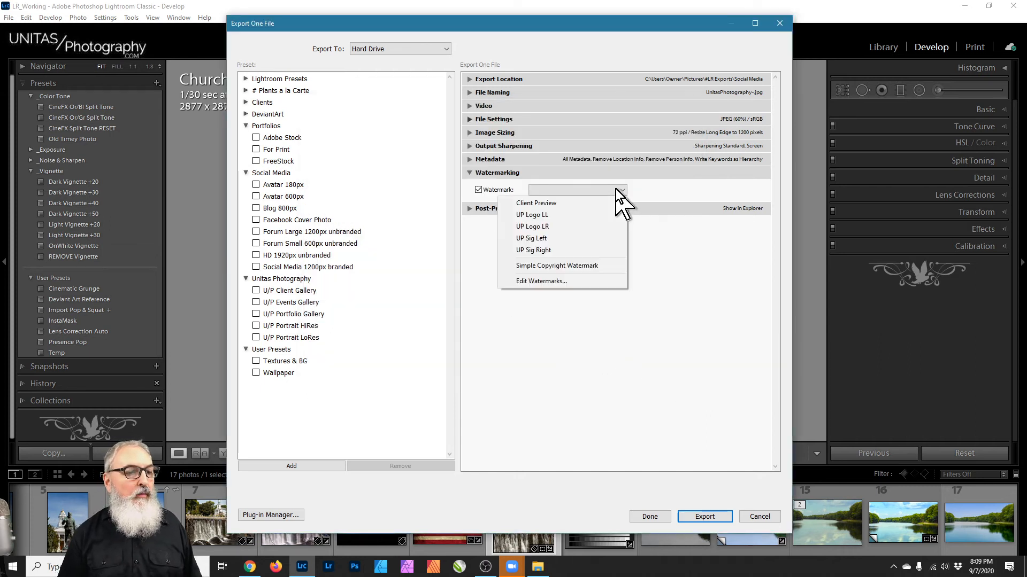
pyautogui.click(535, 227)
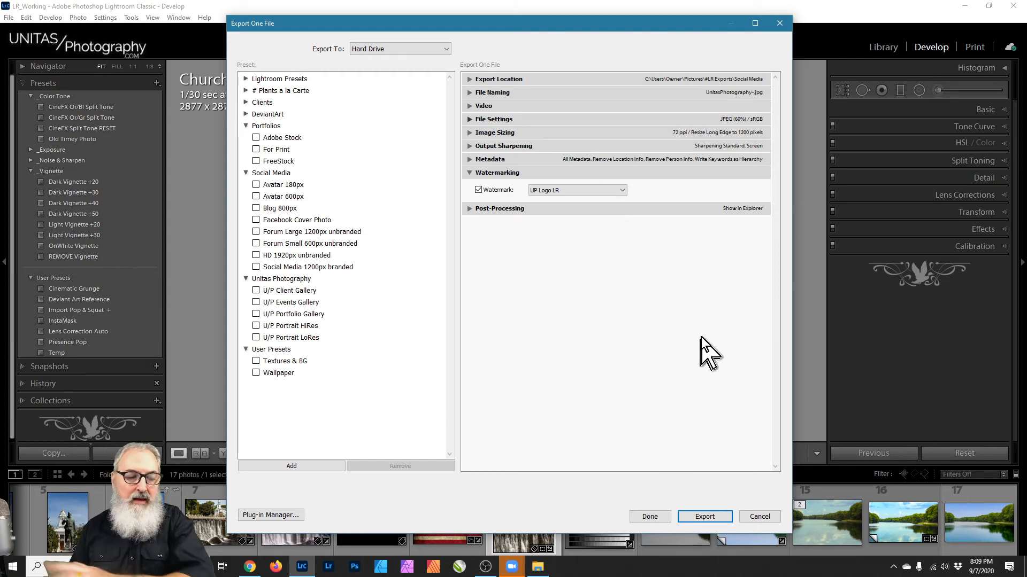
# Step: Try the UP Logo LL watermark for the export, and settle on UP Sig Left instead
pyautogui.click(578, 189)
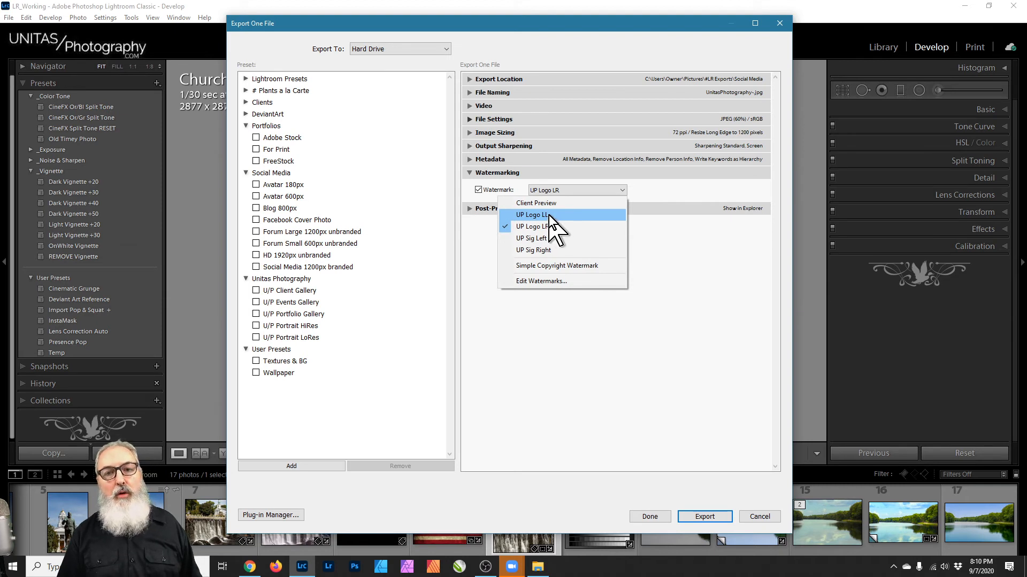
pyautogui.click(549, 215)
pyautogui.click(573, 188)
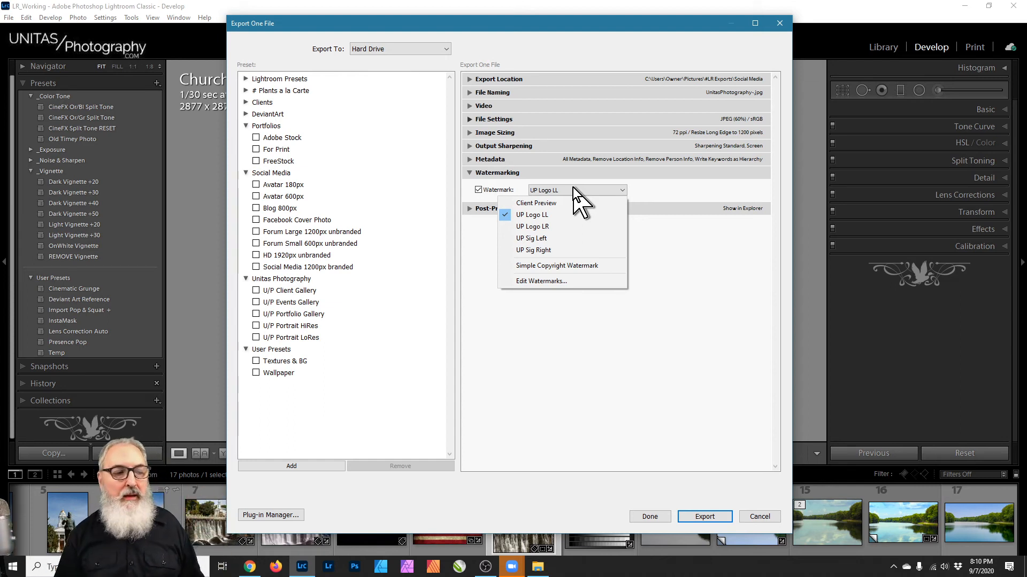
pyautogui.click(547, 239)
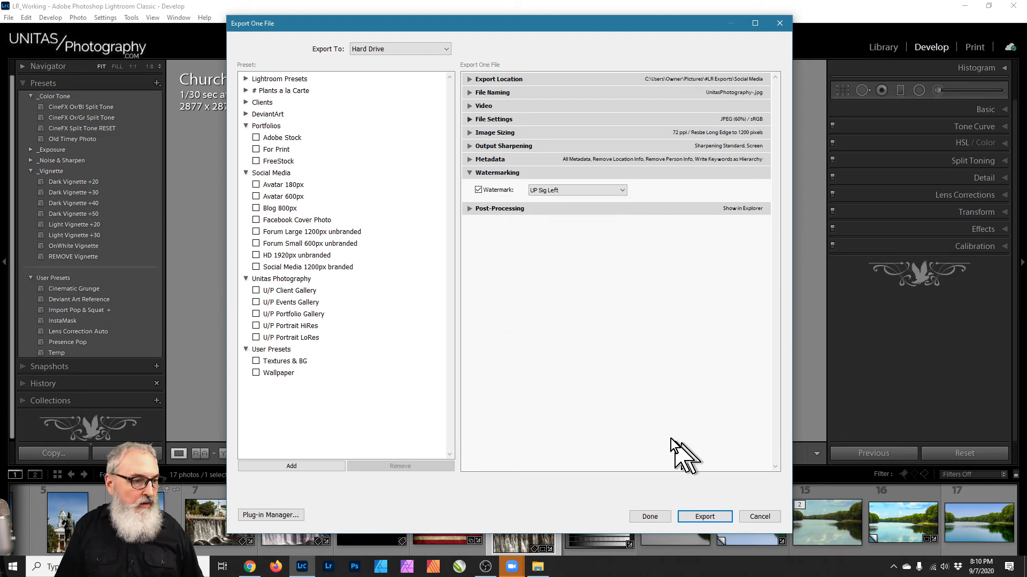
pyautogui.click(471, 174)
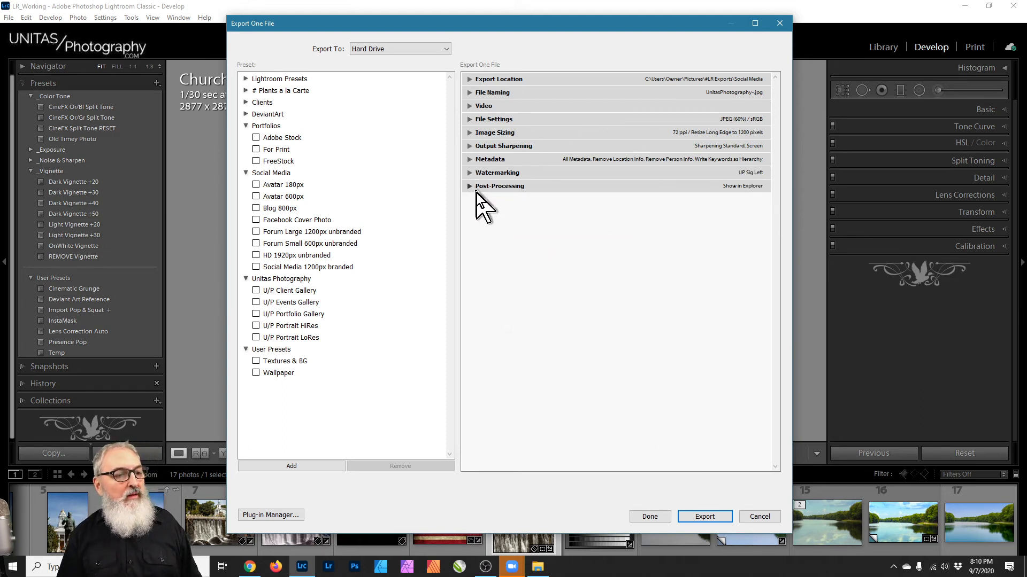
# Step: Review the post-processing options and choose Show in Explorer as the action after export
pyautogui.click(469, 186)
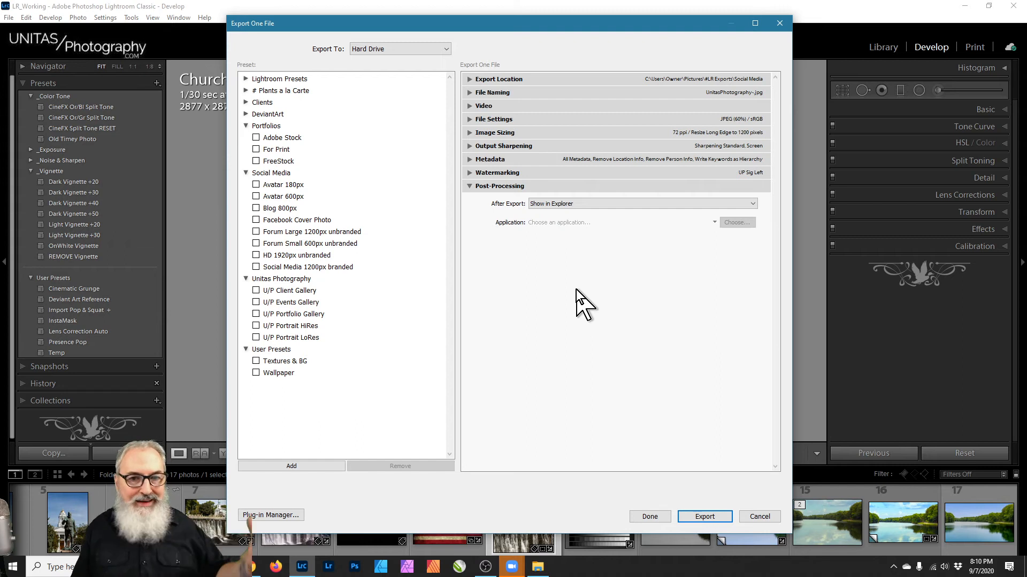
pyautogui.click(579, 203)
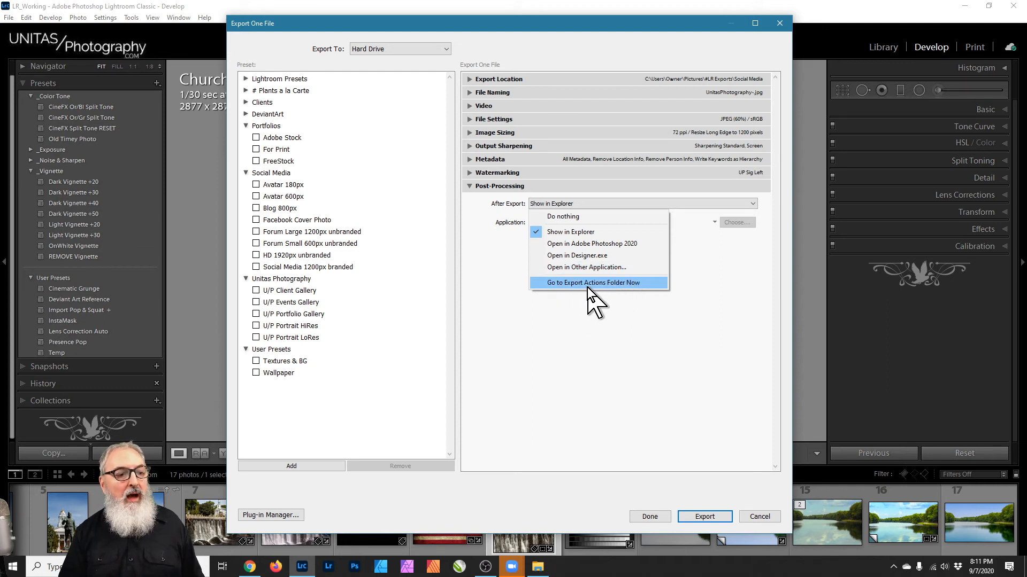
pyautogui.click(585, 233)
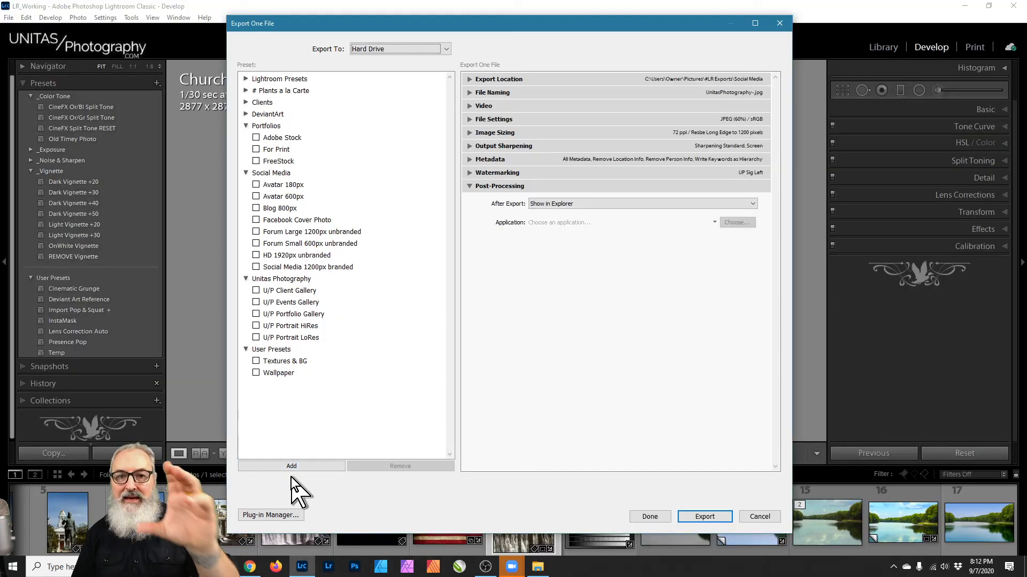
# Step: Start a new export preset from the current settings and enter "Facebook" as the beginning of its name
pyautogui.click(293, 467)
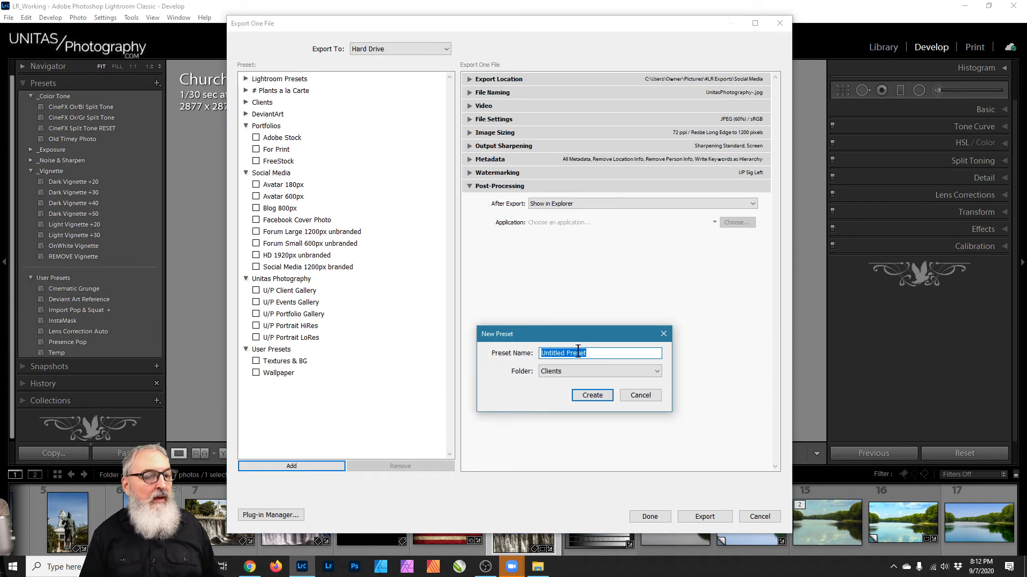
pyautogui.write('FAcebook')
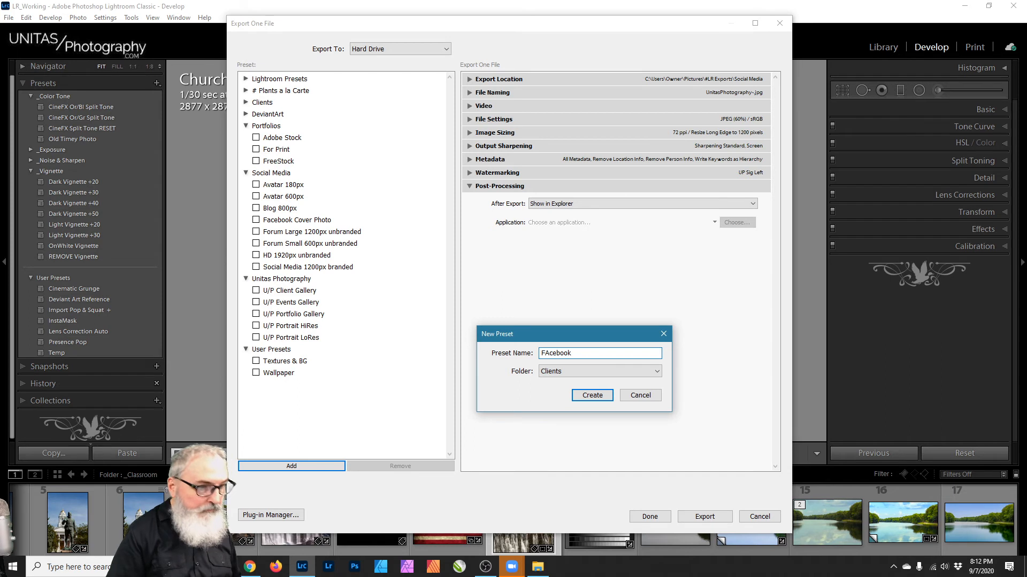
pyautogui.press('Left')
pyautogui.press('Left')
pyautogui.press('Left')
pyautogui.press('Left')
pyautogui.press('Left')
pyautogui.press('Left')
pyautogui.press('Left')
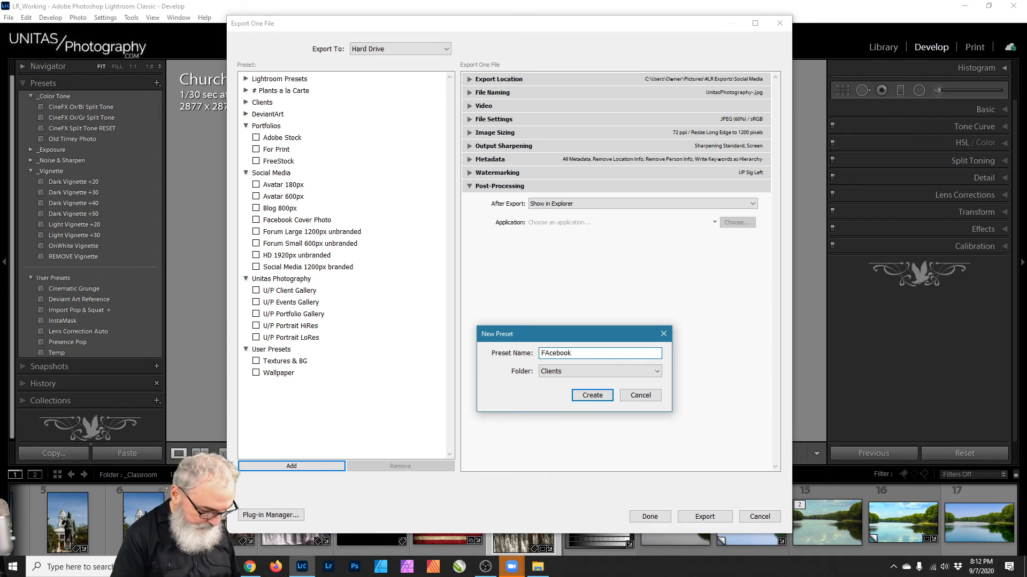
pyautogui.press('BackSpace')
pyautogui.write('acebook')
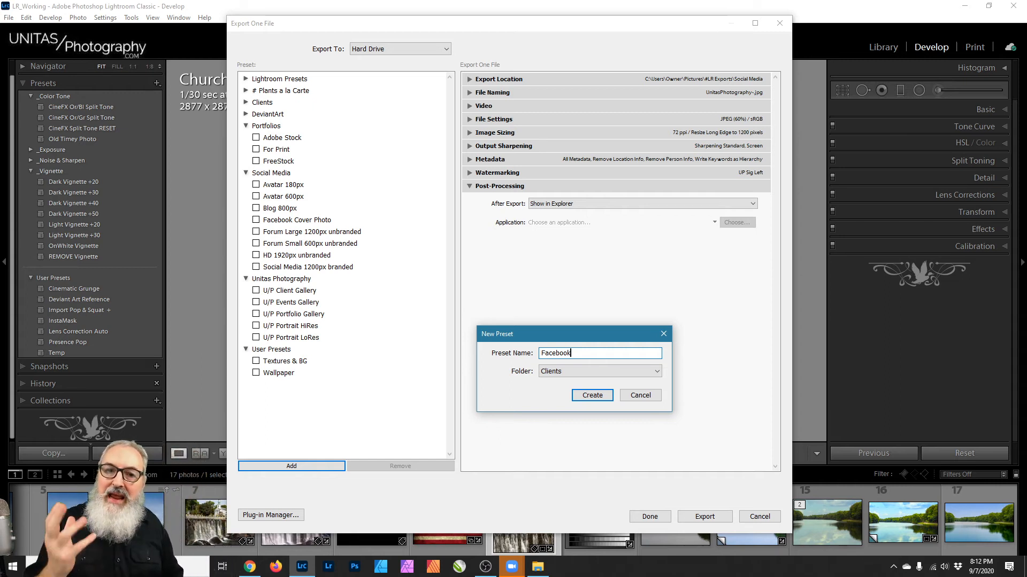
# Step: Complete the new preset's name so it reads "Facebook 1200px branded"
pyautogui.write(' 1200px')
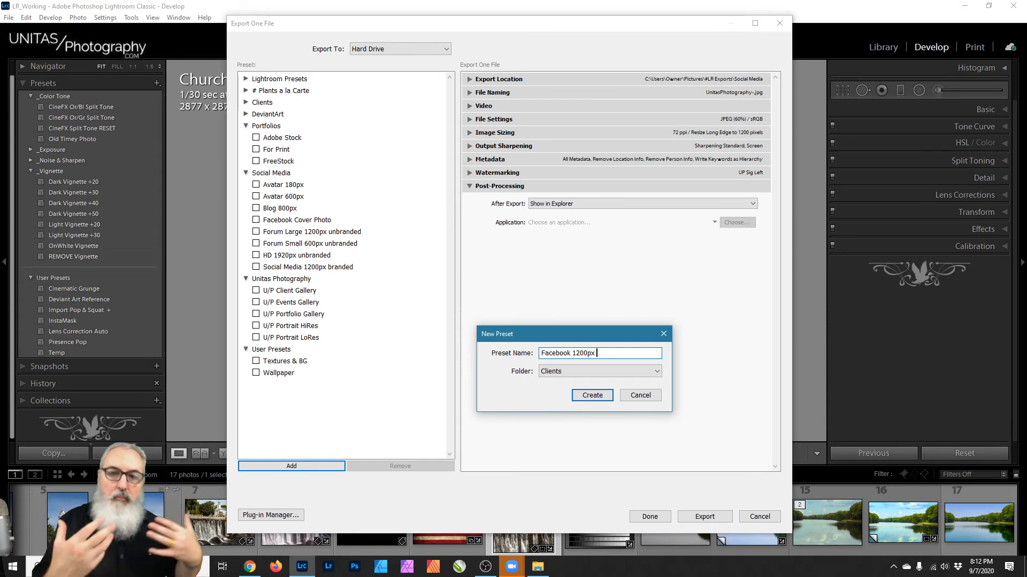
pyautogui.write('br')
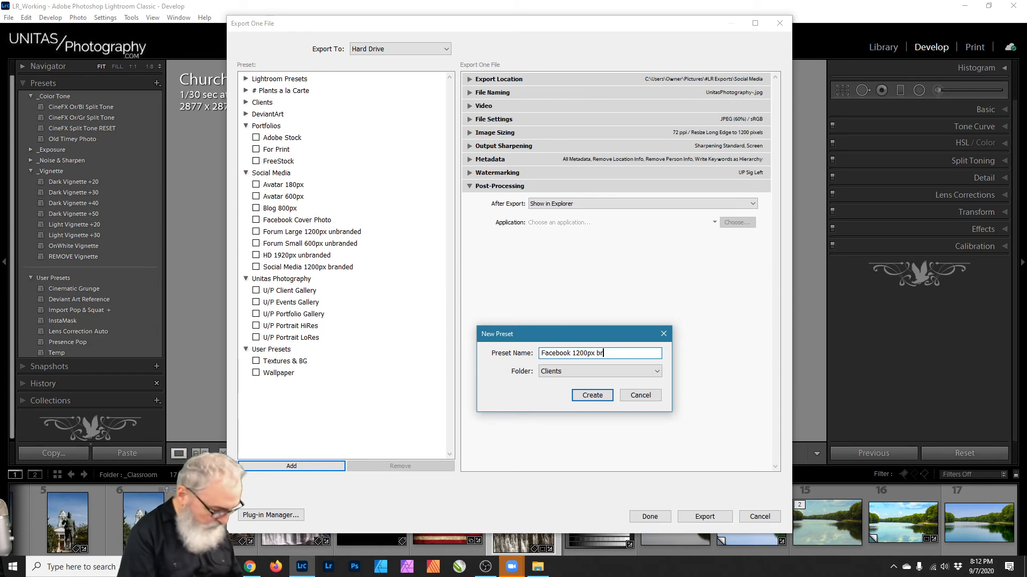
pyautogui.write('nded')
pyautogui.press('Left')
pyautogui.press('Left')
pyautogui.press('Left')
pyautogui.write('a')
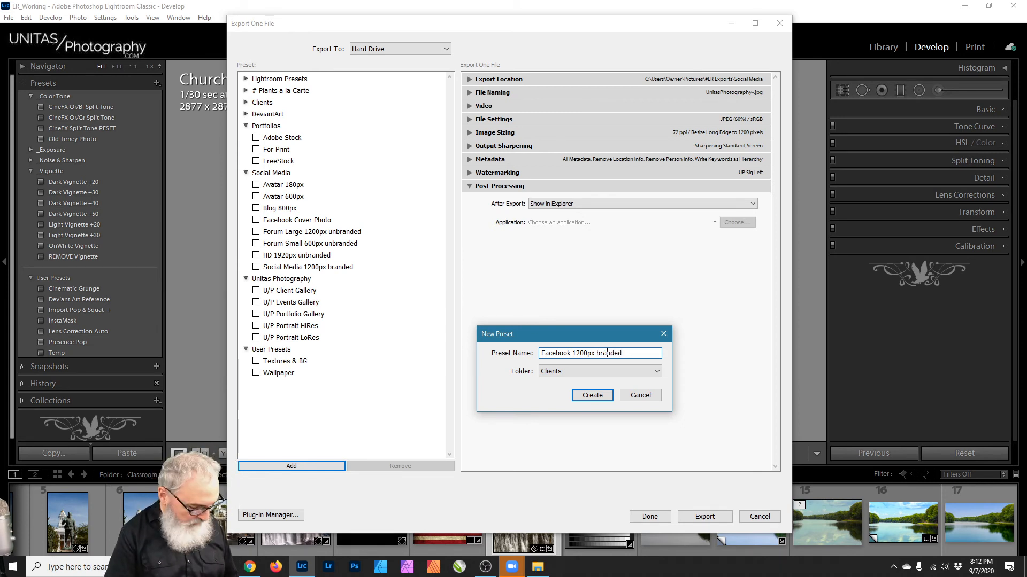
pyautogui.press('End')
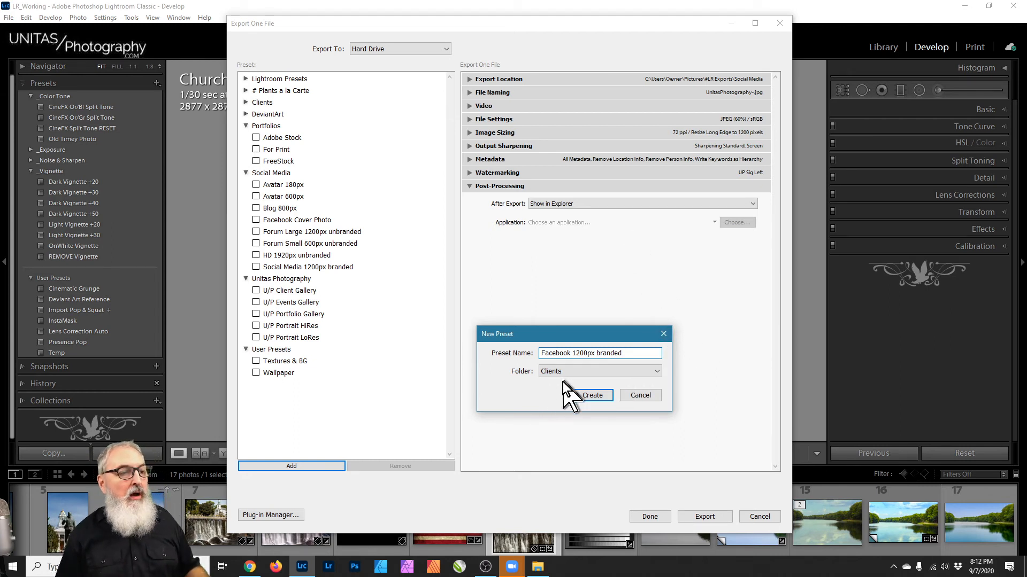
pyautogui.click(647, 371)
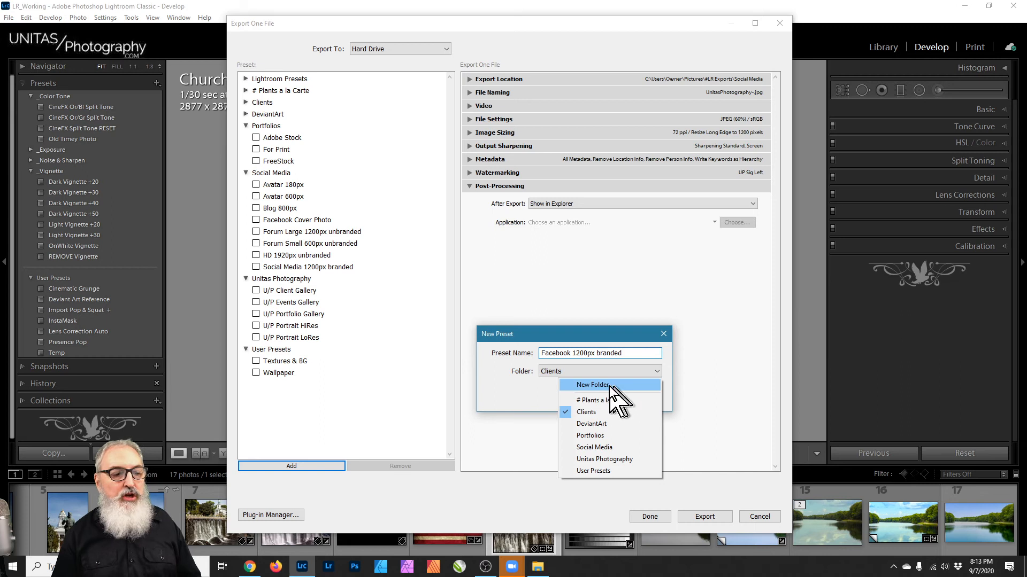
pyautogui.click(594, 385)
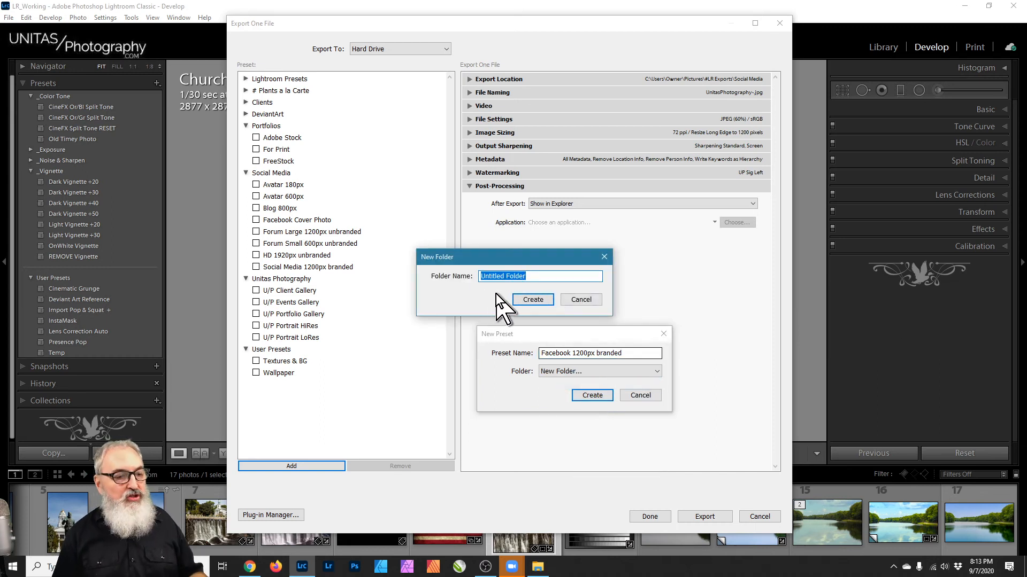
pyautogui.click(581, 299)
# Step: Assign the new preset to the Social Media folder and create it
pyautogui.click(602, 371)
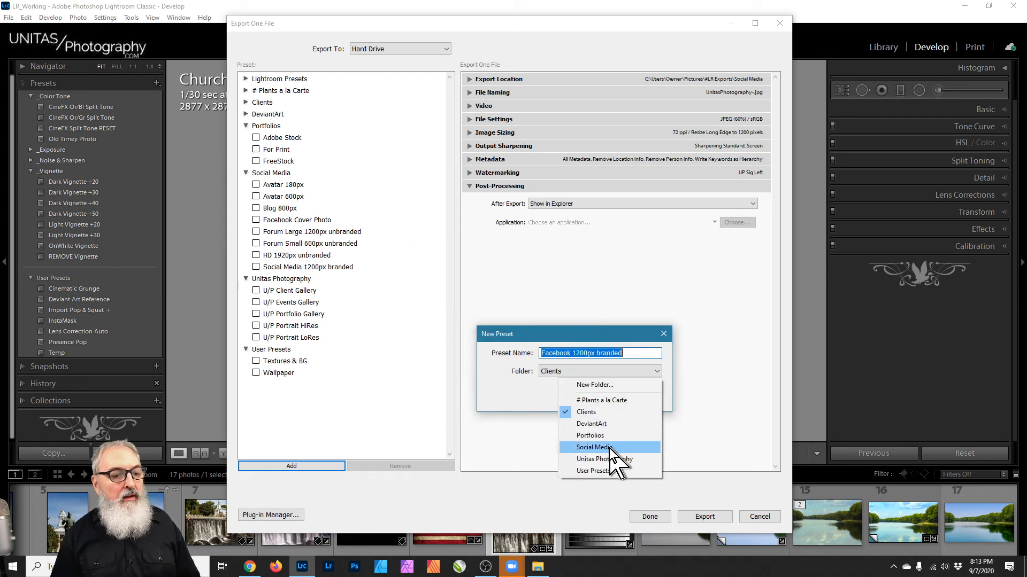
pyautogui.click(608, 448)
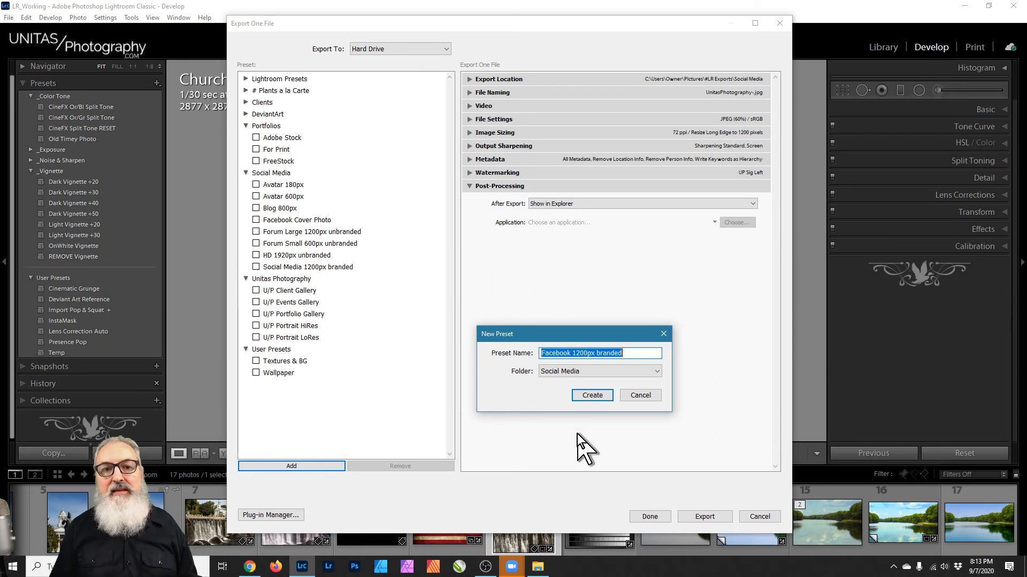
pyautogui.click(608, 395)
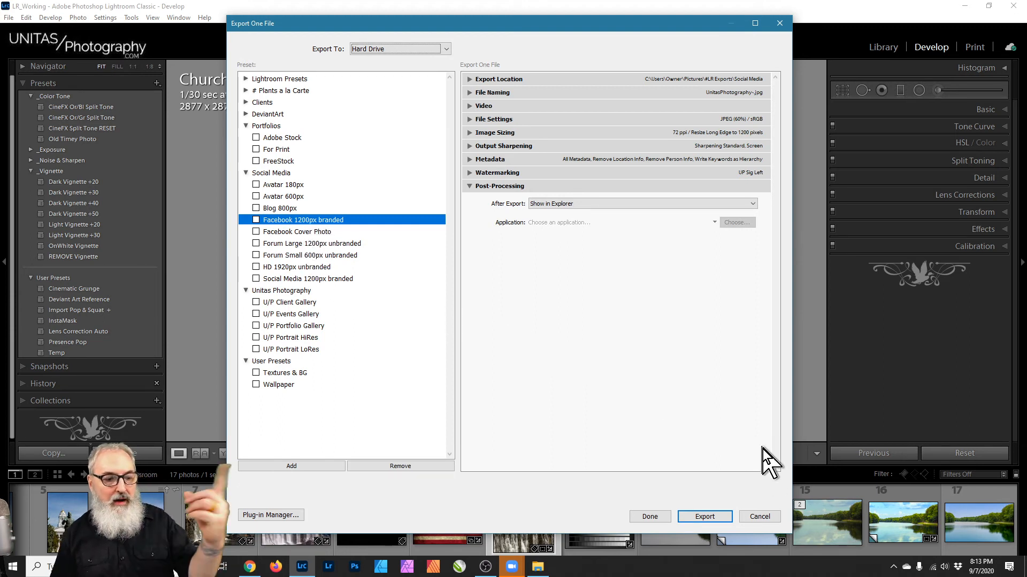
# Step: Leave the export settings without exporting, and export the church photo directly with the Facebook 1200px branded preset
pyautogui.click(768, 519)
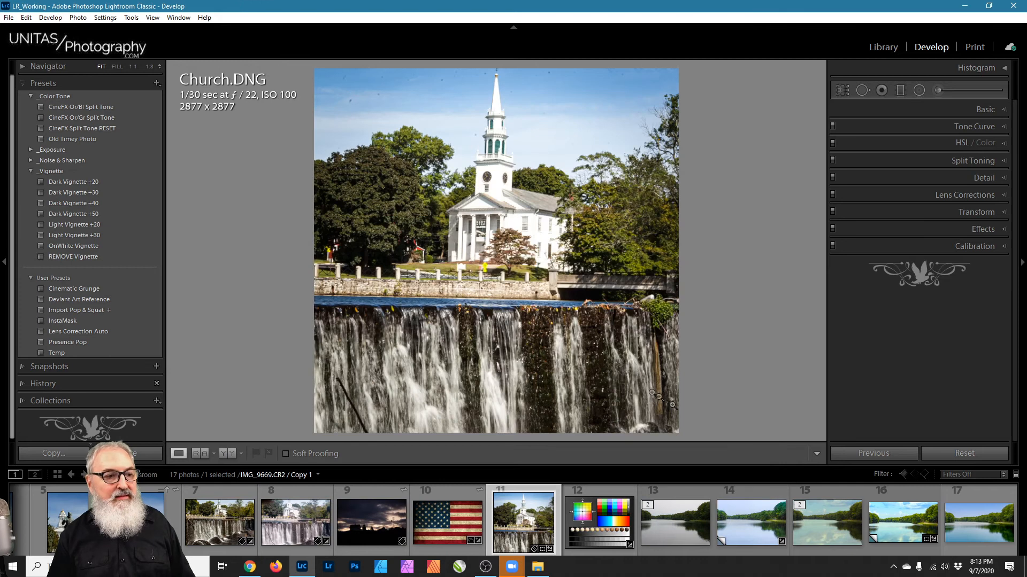
pyautogui.rightClick(409, 226)
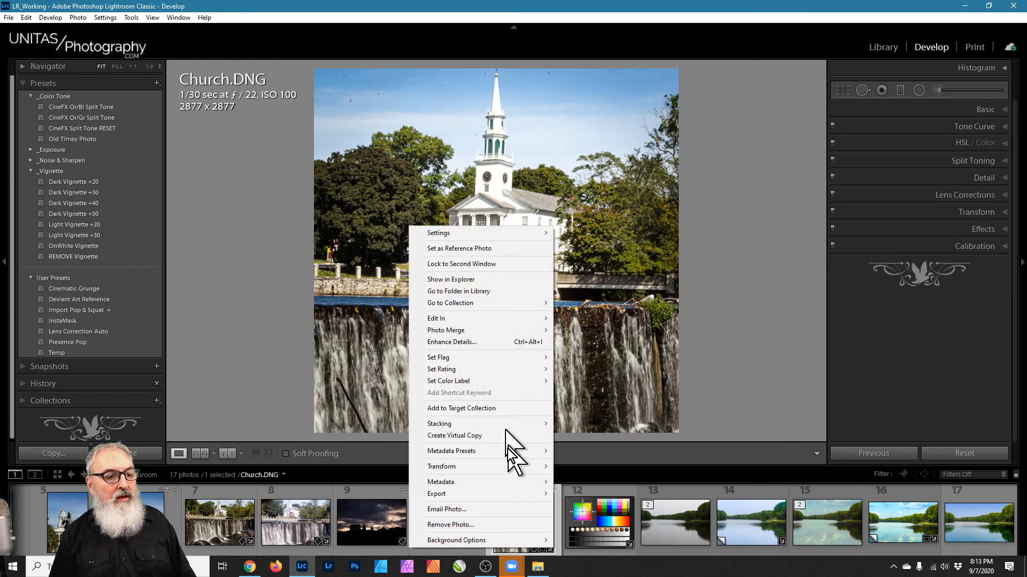
pyautogui.moveTo(474, 493)
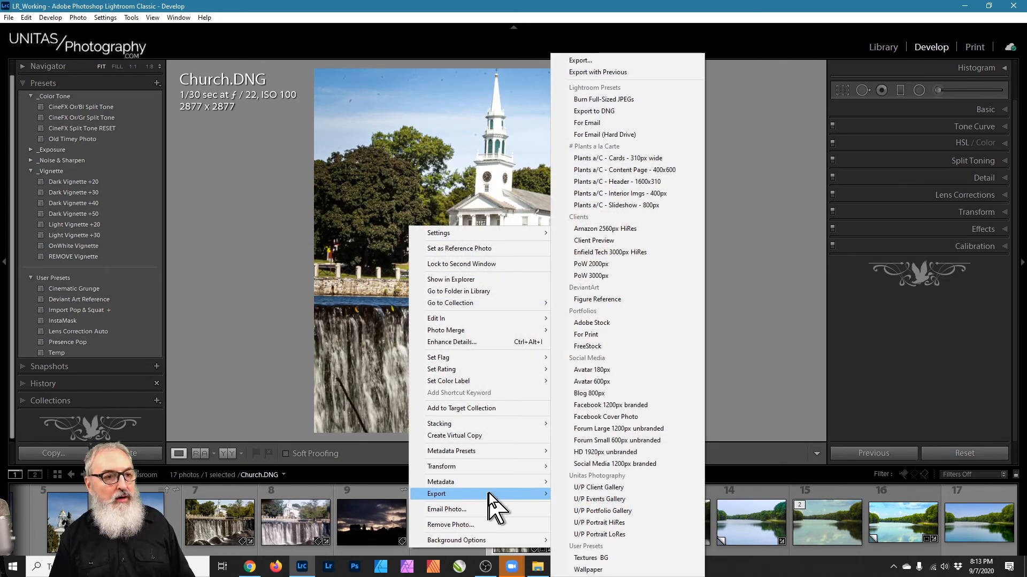
pyautogui.click(652, 406)
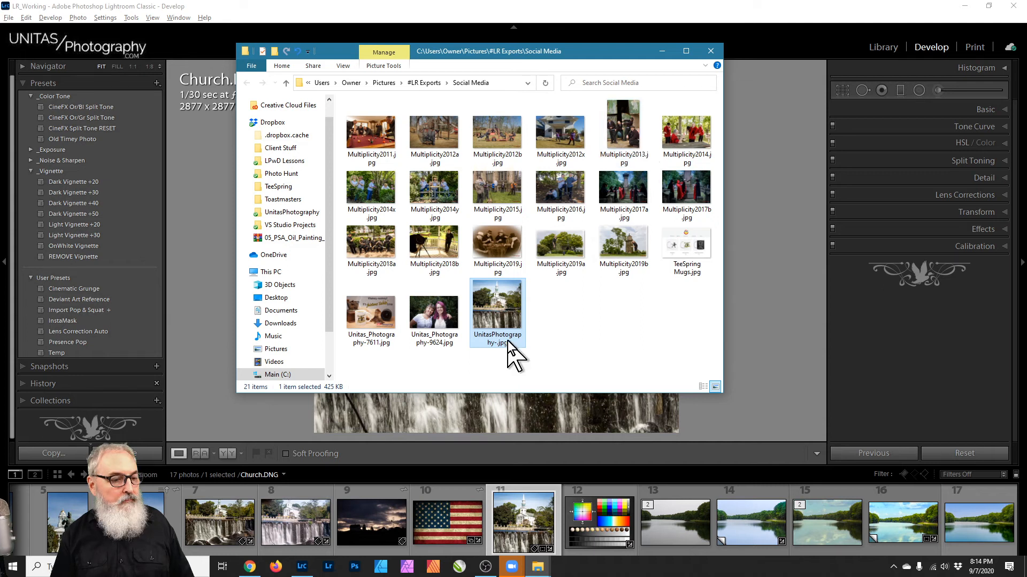
# Step: Move the file window clear of the photo's title and rename the exported JPEG to UnitasPhotography-Church.jpg
pyautogui.moveTo(501, 343)
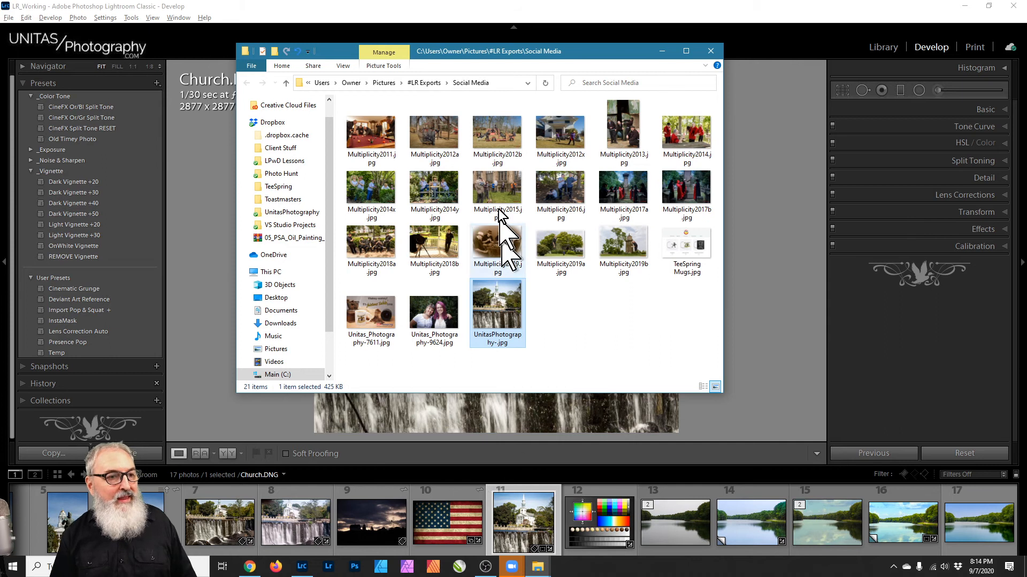
pyautogui.moveTo(530, 57); pyautogui.dragTo(748, 90)
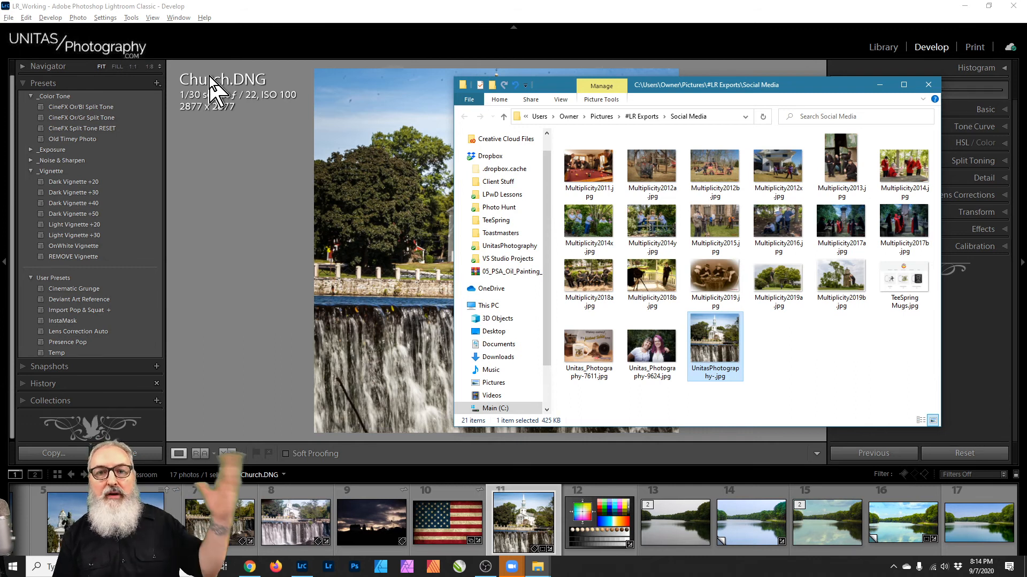
pyautogui.click(714, 378)
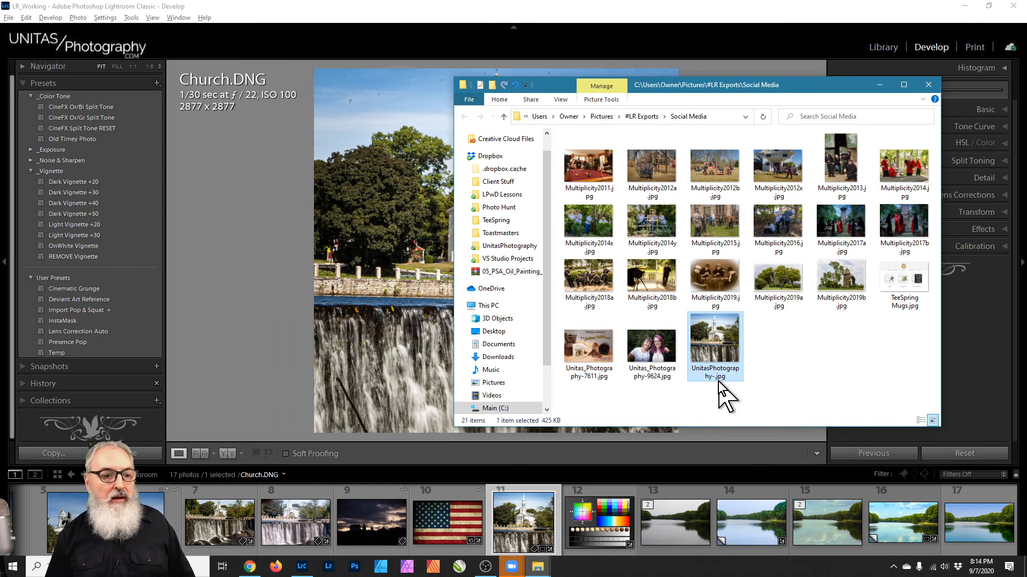
pyautogui.click(716, 382)
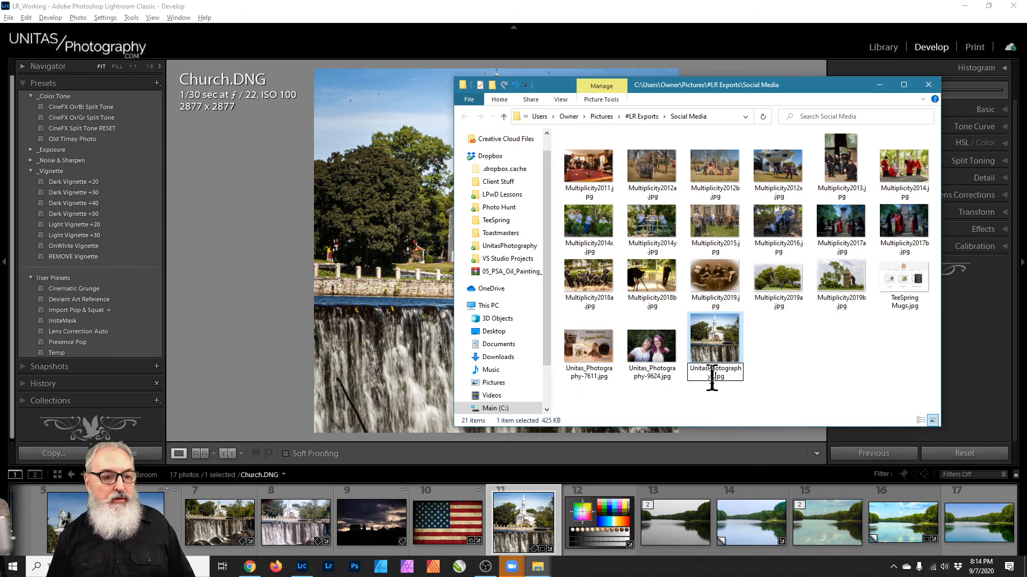
pyautogui.write('Church')
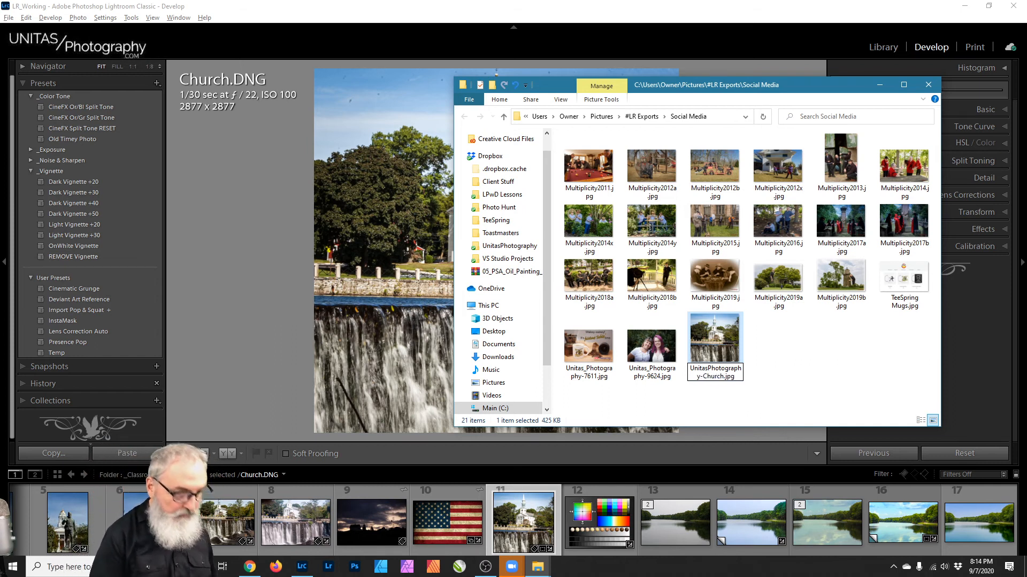
pyautogui.click(853, 389)
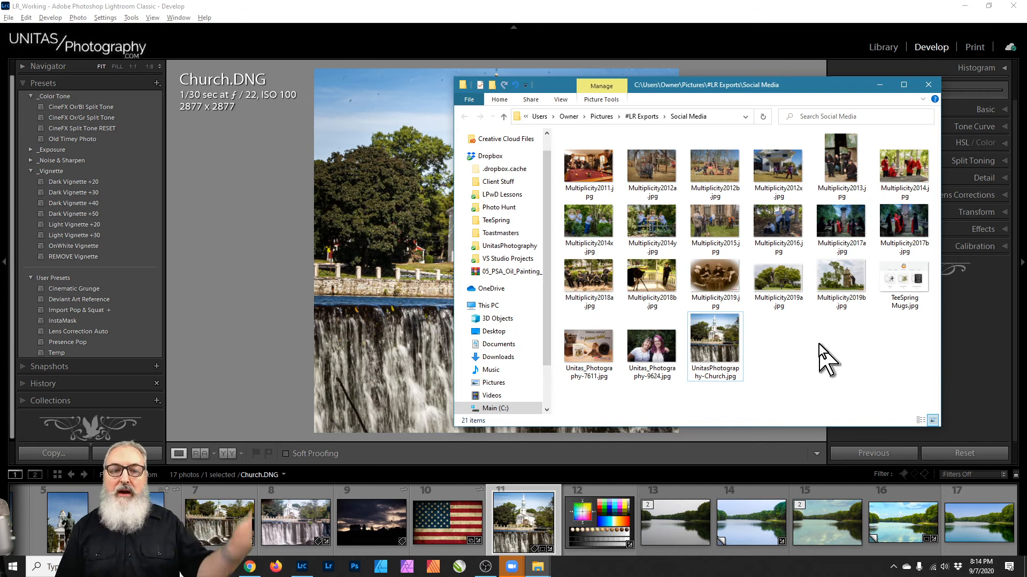
pyautogui.moveTo(727, 344)
pyautogui.mouseDown()
pyautogui.moveTo(615, 333)
pyautogui.moveTo(305, 135)
pyautogui.moveTo(740, 335)
pyautogui.mouseUp()
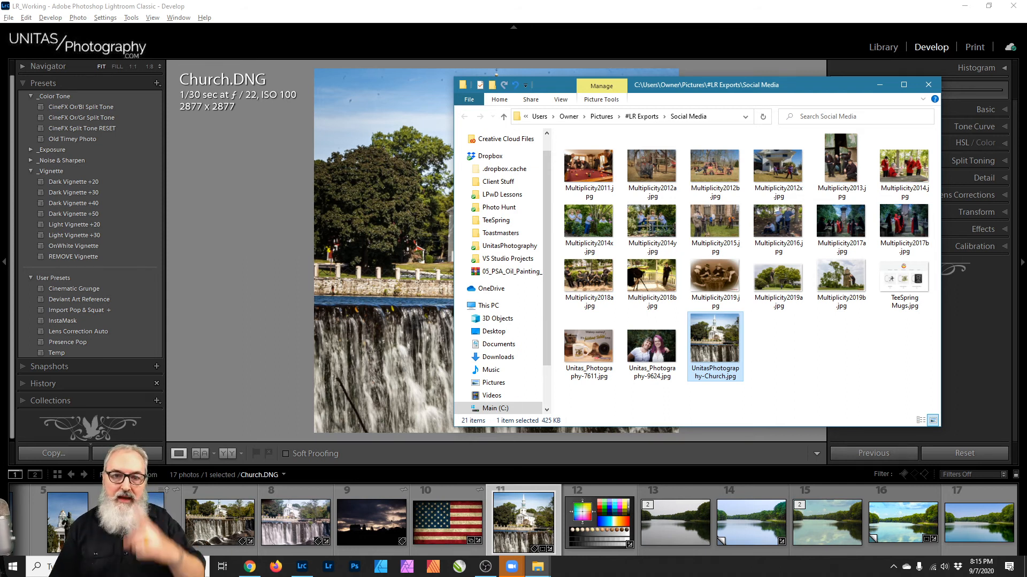
pyautogui.click(861, 345)
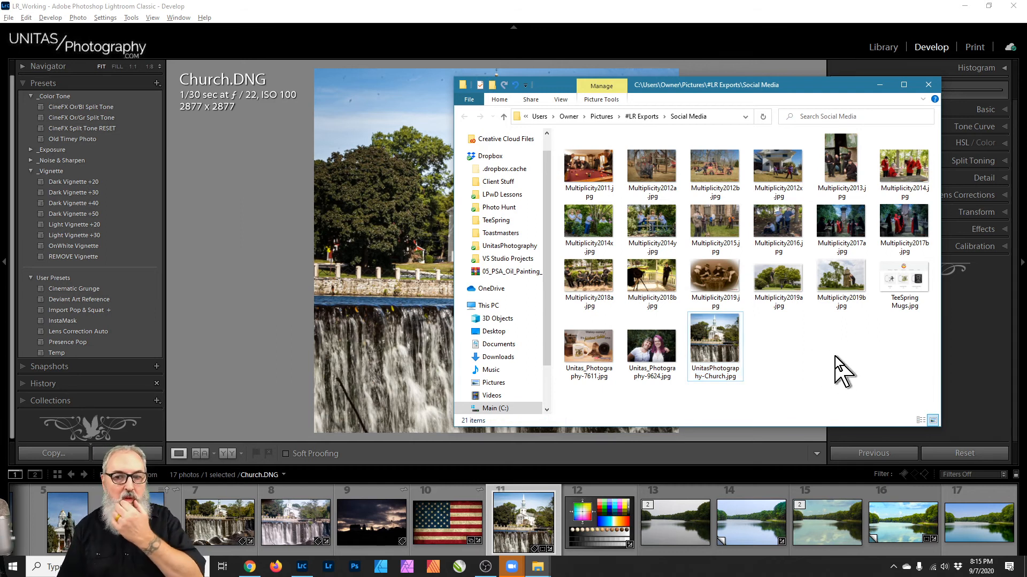
# Step: Open UnitasPhotography-Church.jpg in IrfanView, look over its lower part and fit the whole image into view
pyautogui.doubleClick(724, 345)
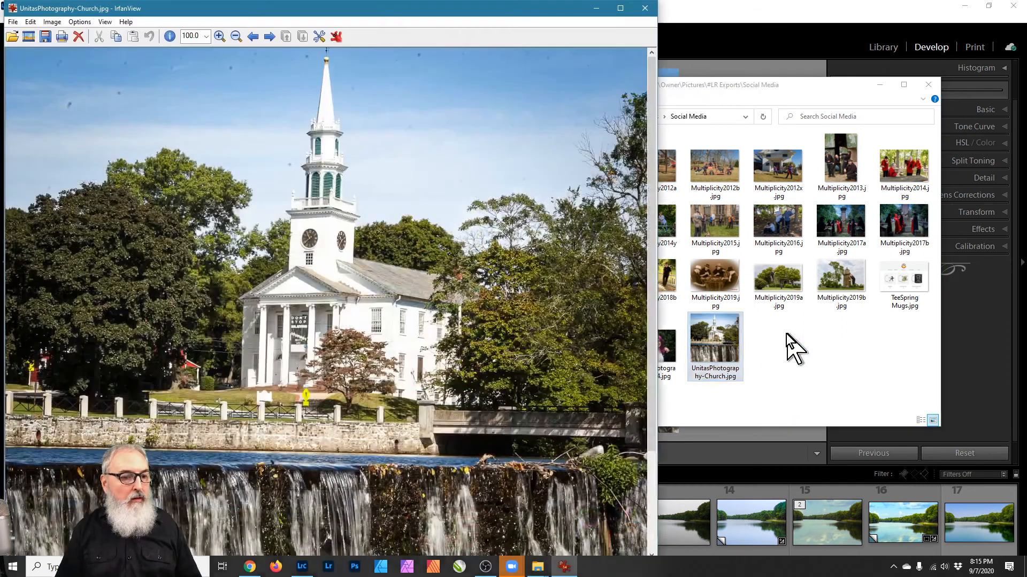
pyautogui.moveTo(652, 339); pyautogui.dragTo(663, 493)
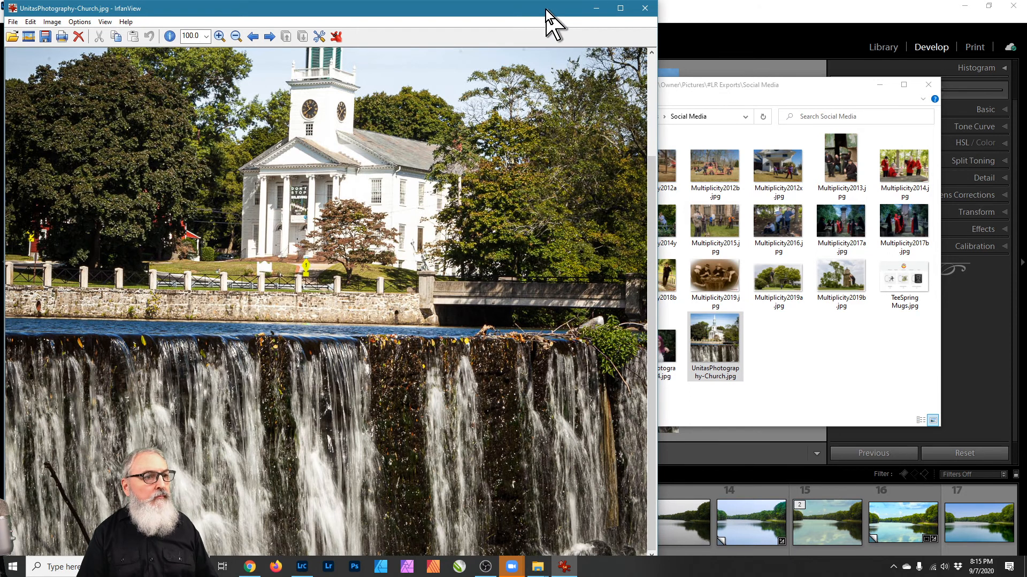
pyautogui.press('f')
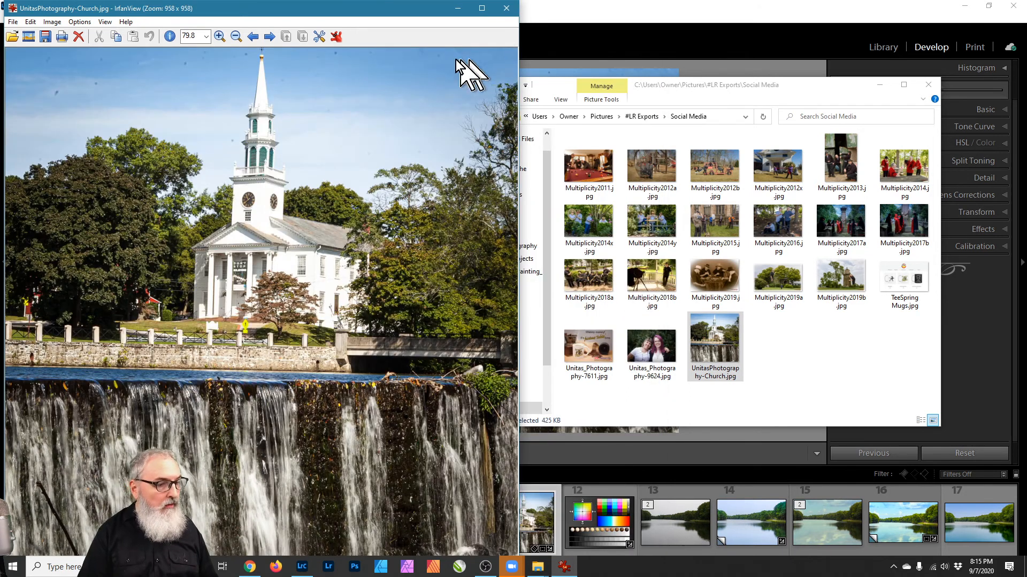
# Step: View the exported church image in a maximized window, and close both the image viewer and the Social Media folder window
pyautogui.moveTo(412, 8); pyautogui.dragTo(551, 1)
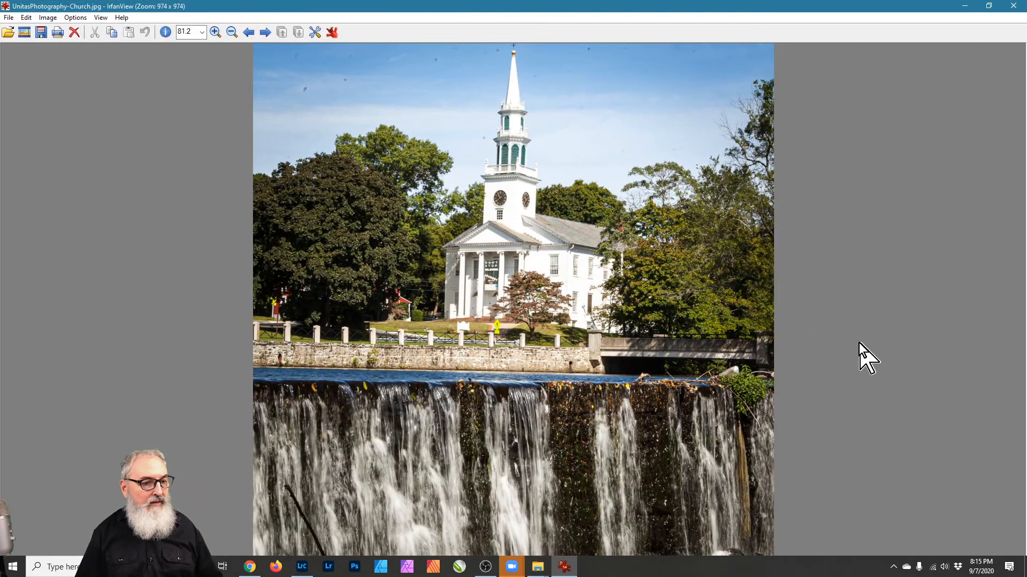
pyautogui.press('Escape')
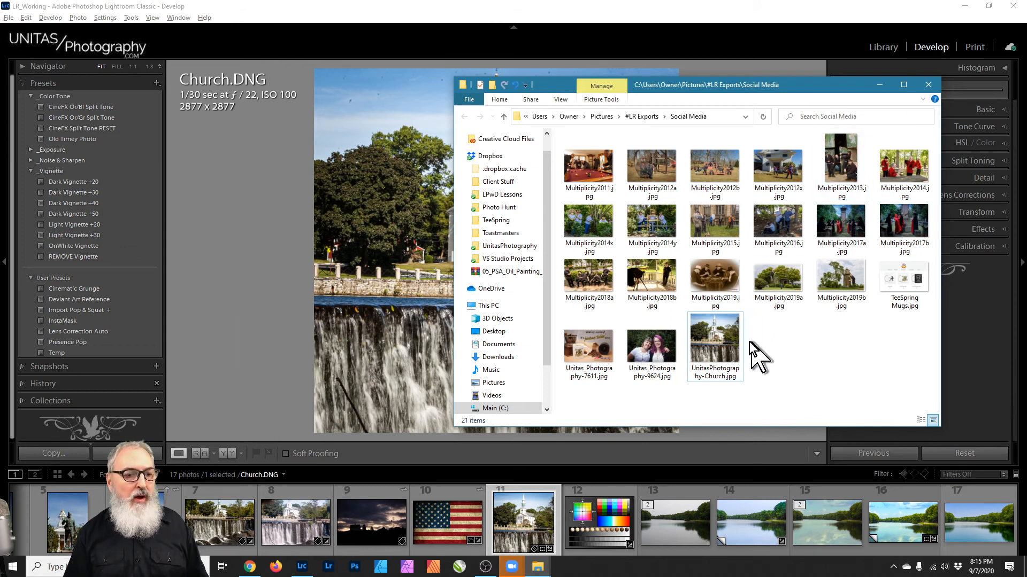
pyautogui.click(737, 360)
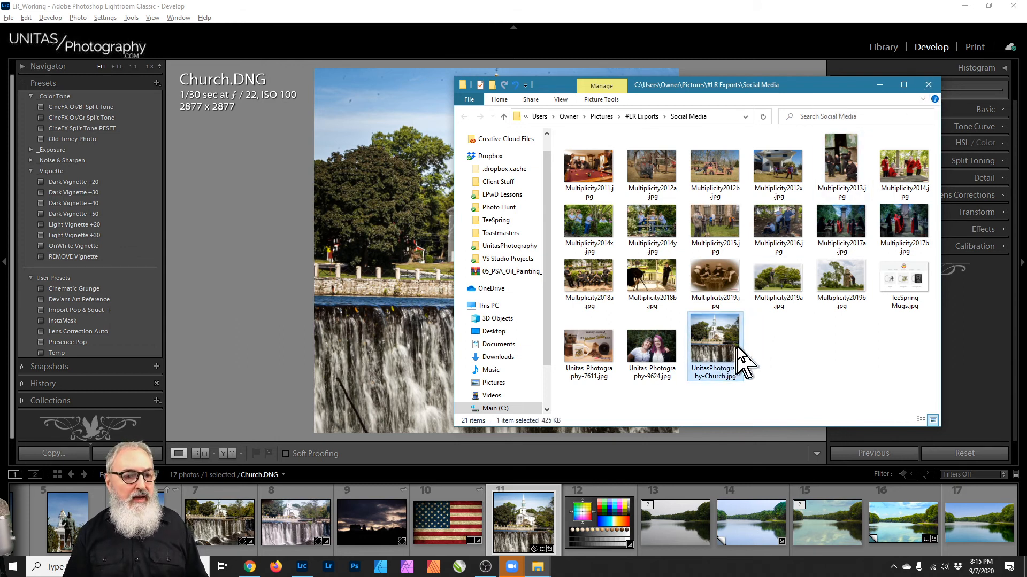
pyautogui.click(928, 85)
# Step: Open the church photo's export settings, highlight the Facebook 1200px branded preset and open the Watermark Editor from the watermarking options
pyautogui.rightClick(497, 253)
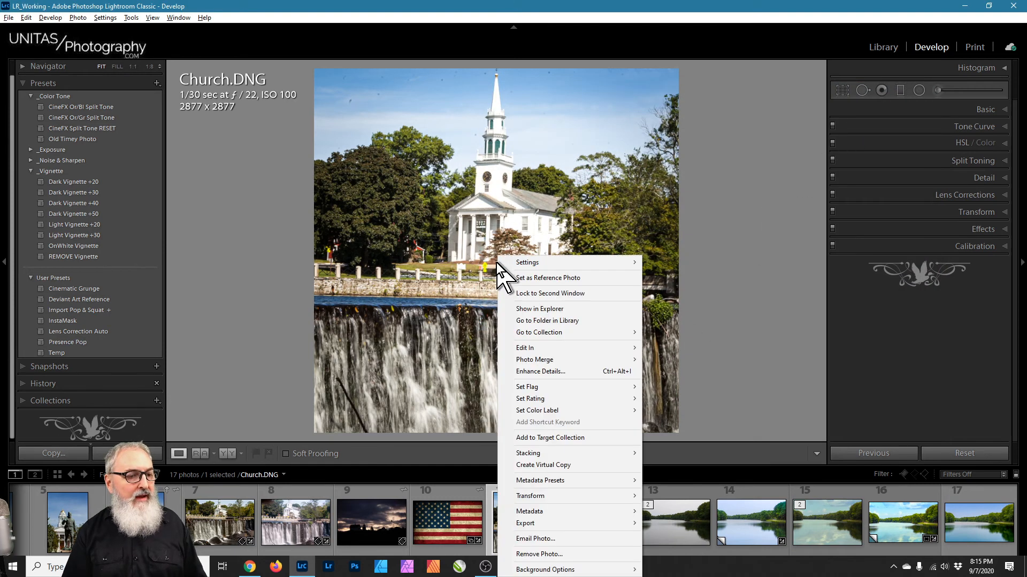
pyautogui.moveTo(565, 524)
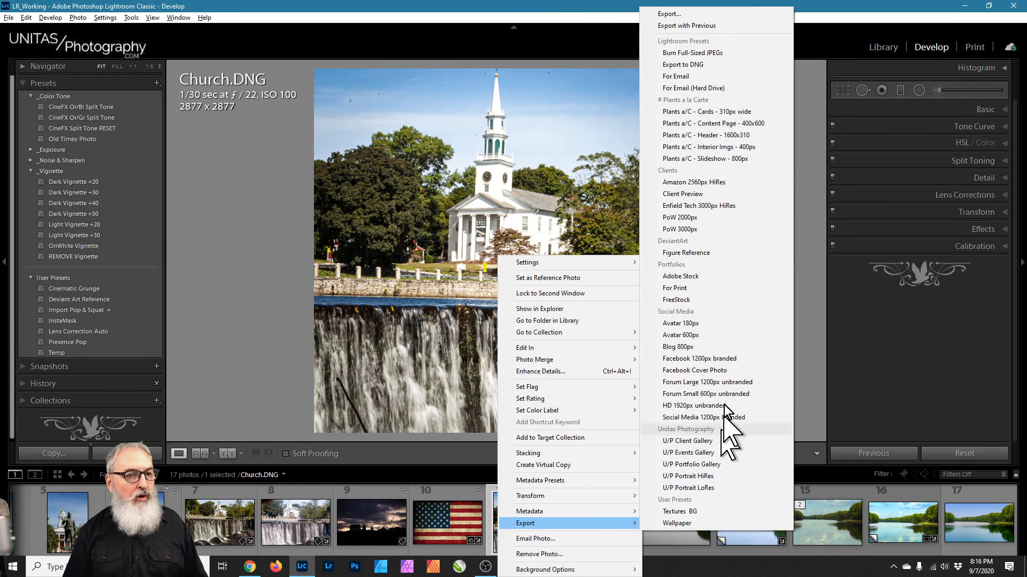
pyautogui.click(672, 13)
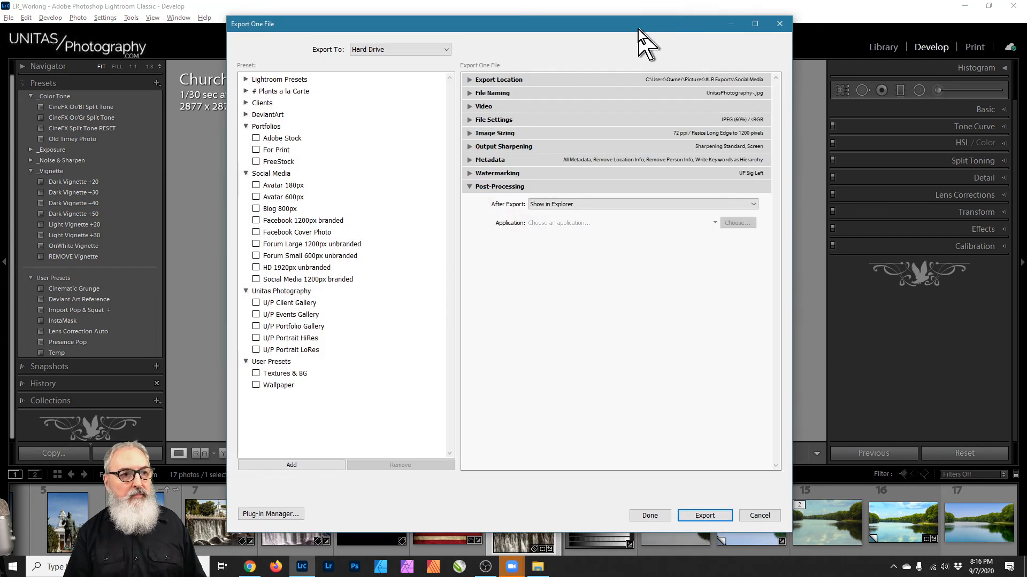
pyautogui.click(291, 220)
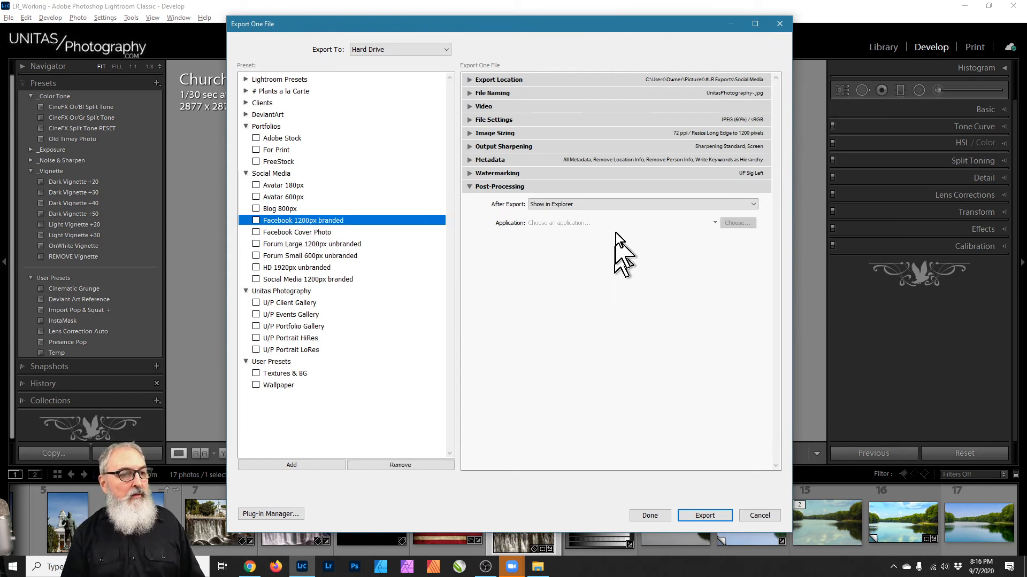
pyautogui.click(501, 174)
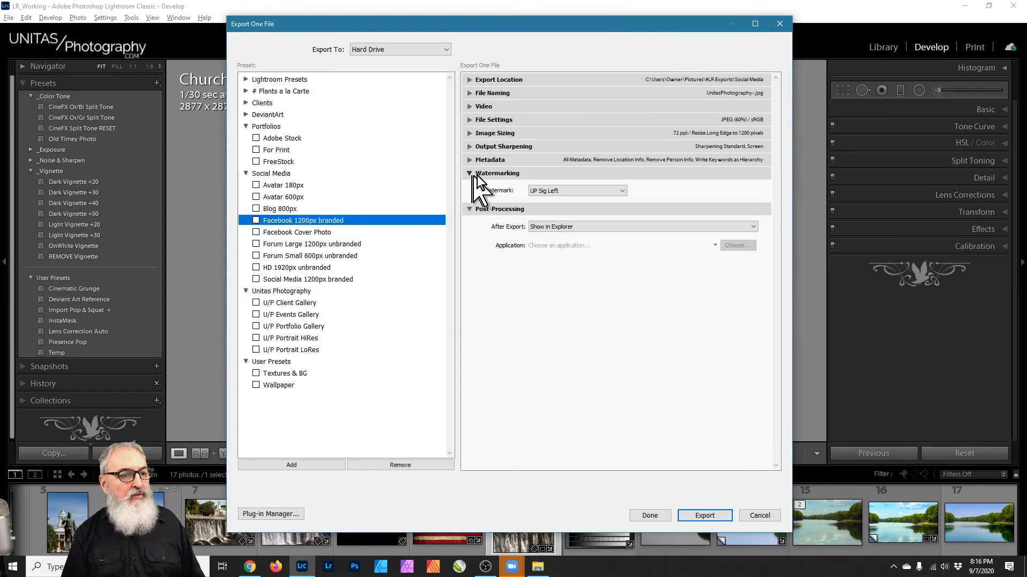
pyautogui.click(535, 193)
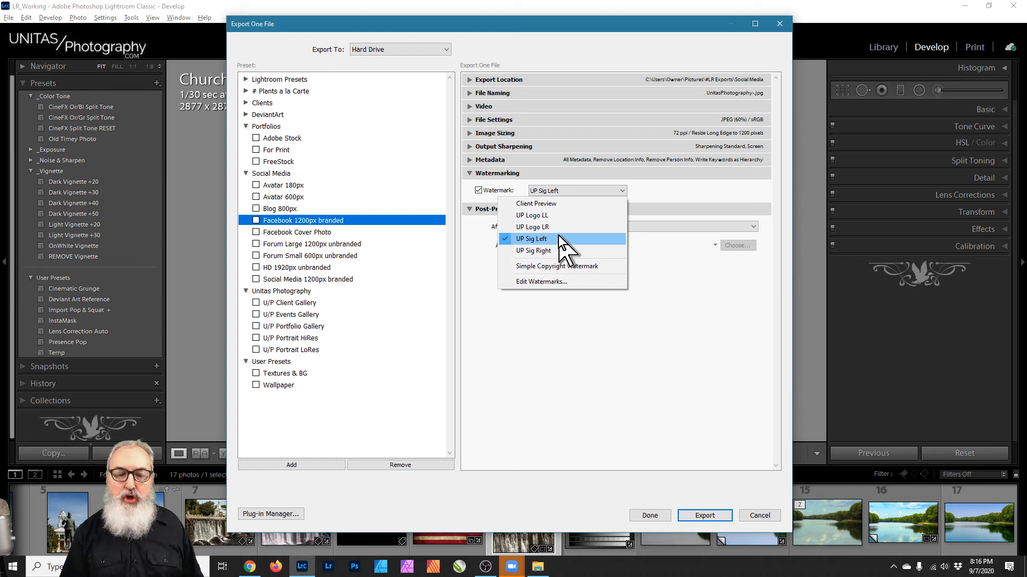
pyautogui.click(528, 281)
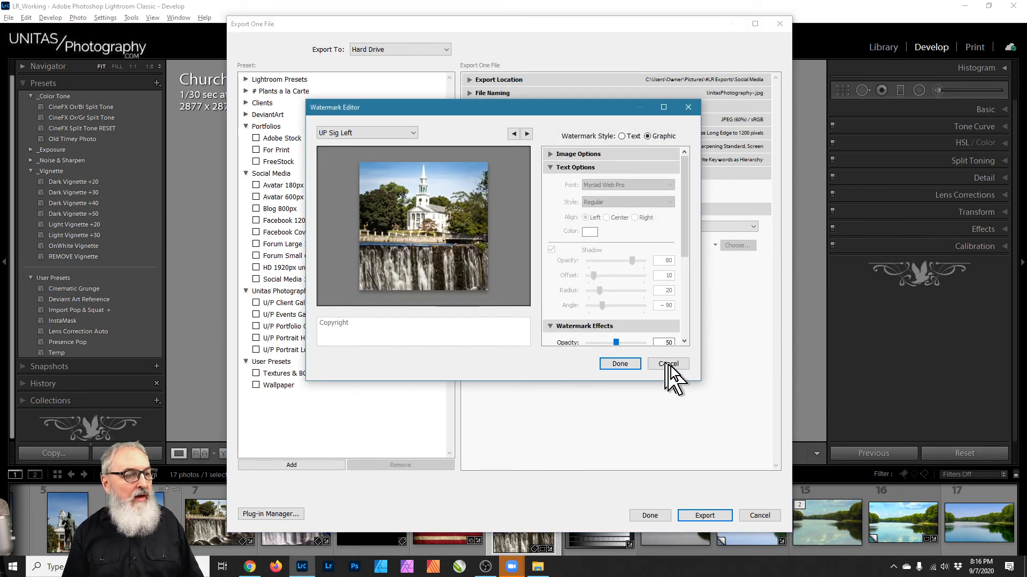
# Step: Enlarge the Watermark Editor, collapse its text options and expand its image options
pyautogui.moveTo(695, 377); pyautogui.dragTo(750, 461)
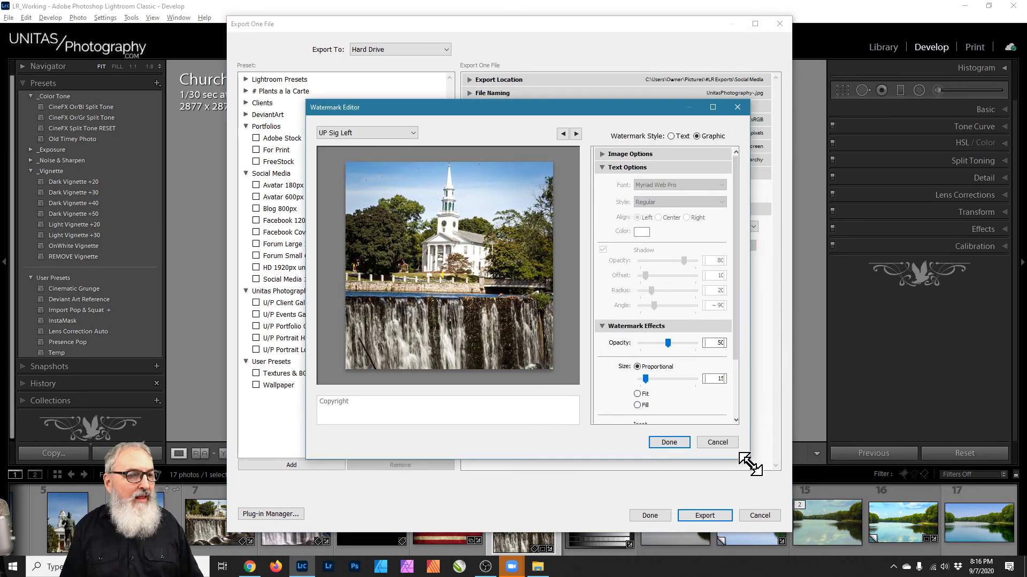
pyautogui.click(600, 168)
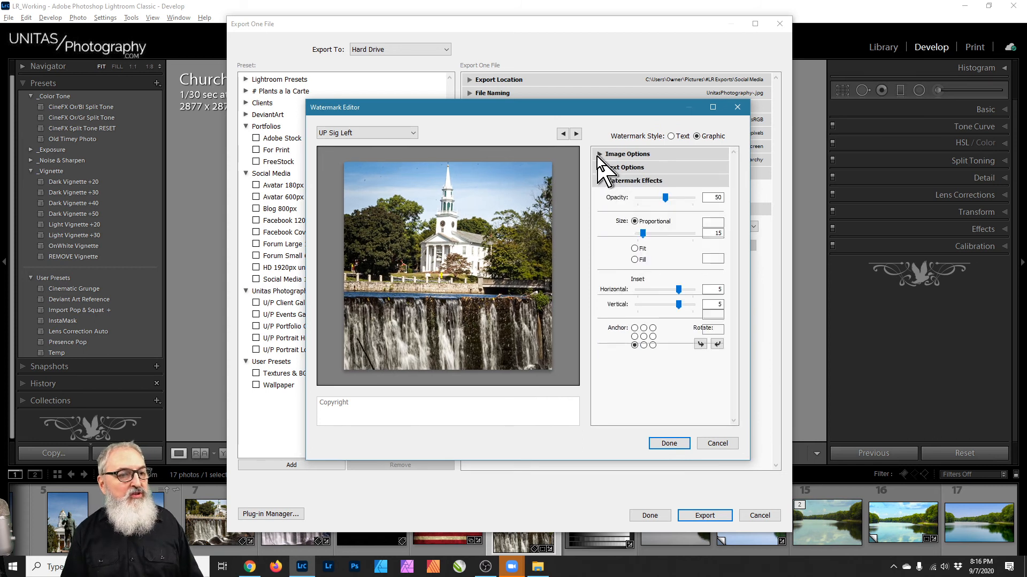
pyautogui.click(597, 155)
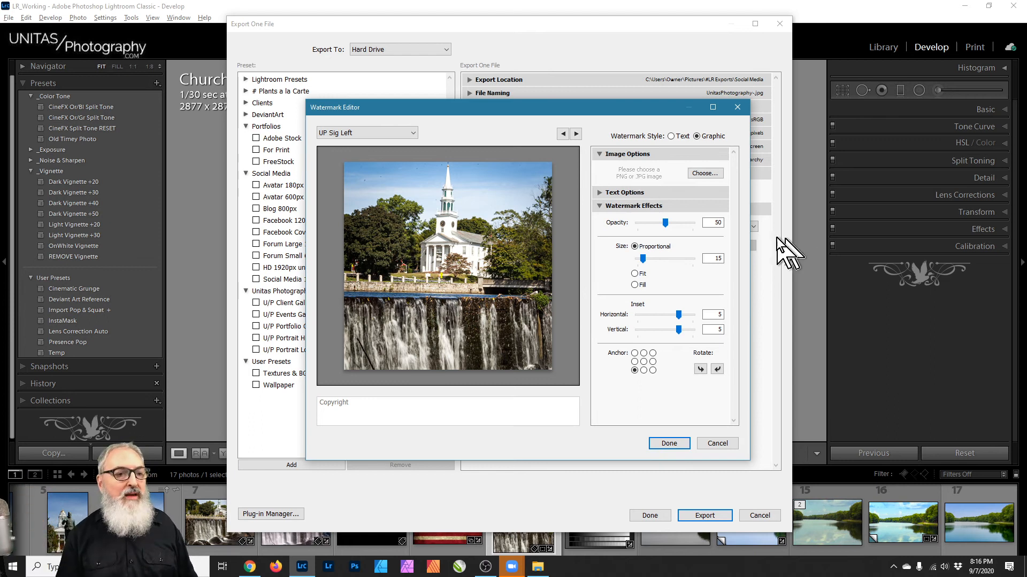
# Step: Start choosing a watermark image and browse to the 2T Storage (E:) drive
pyautogui.click(709, 175)
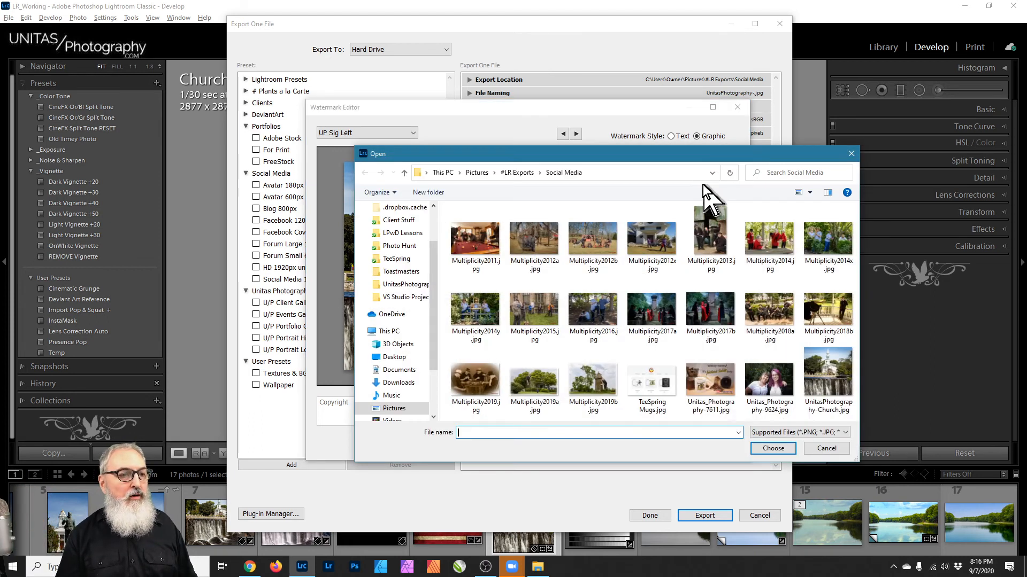
pyautogui.click(404, 272)
pyautogui.click(426, 289)
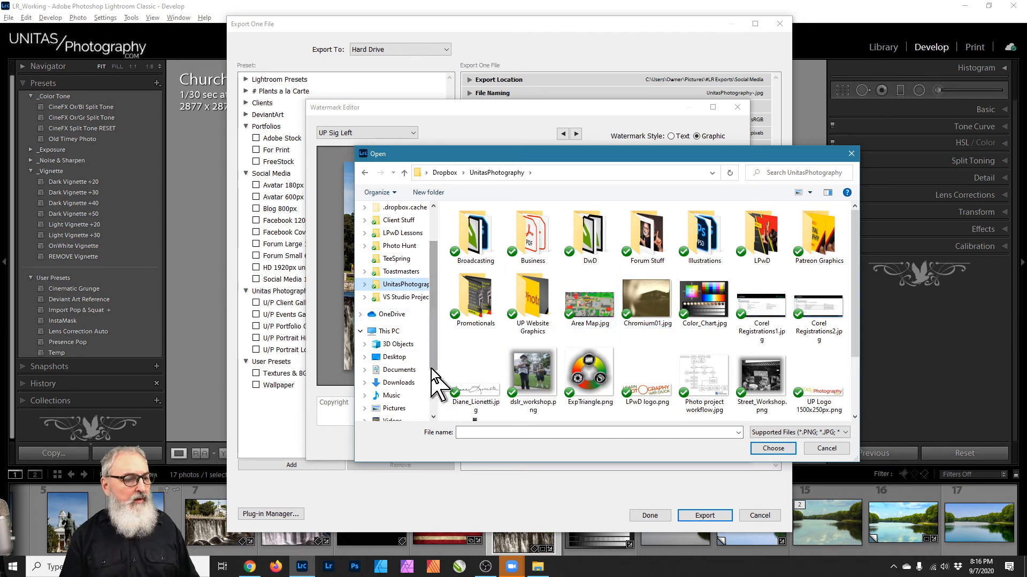
pyautogui.scroll(-1, 437, 387)
pyautogui.scroll(-1, 438, 386)
pyautogui.click(403, 395)
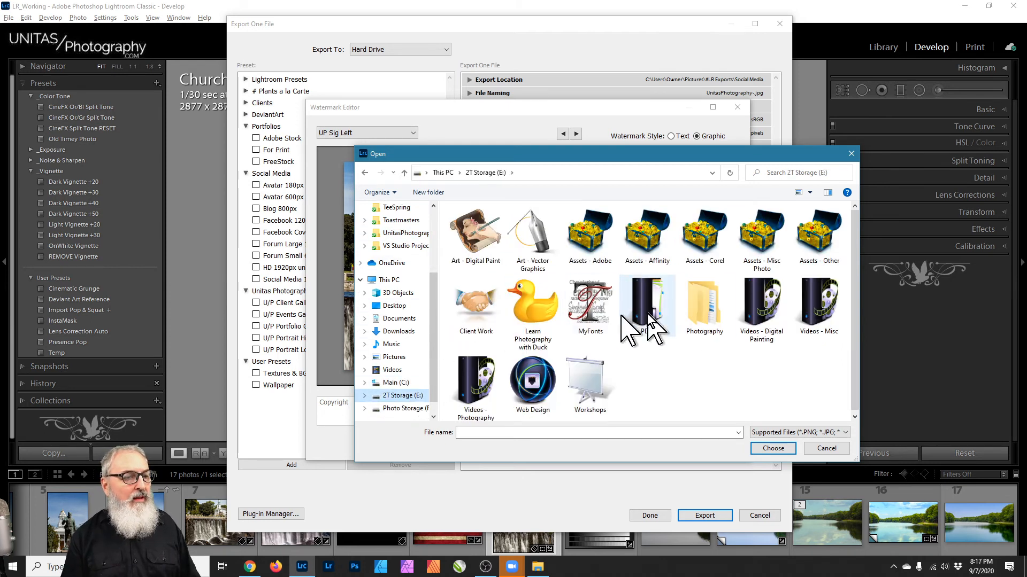
# Step: Search the Custom Assets - Duck, LR Plugins and LR Presets folders inside Assets - Adobe for a logo, and return to the drive's root
pyautogui.doubleClick(590, 238)
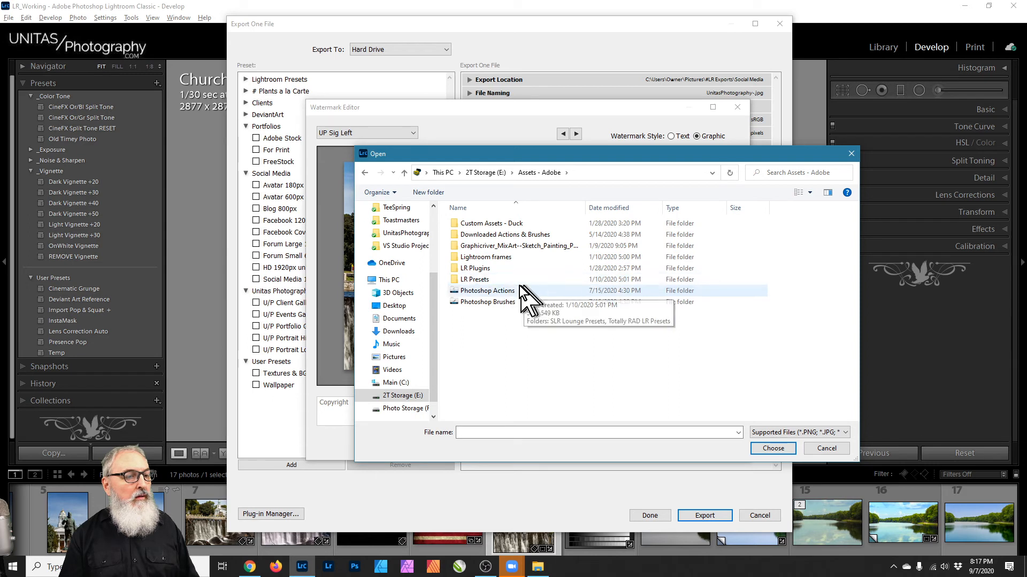
pyautogui.doubleClick(497, 223)
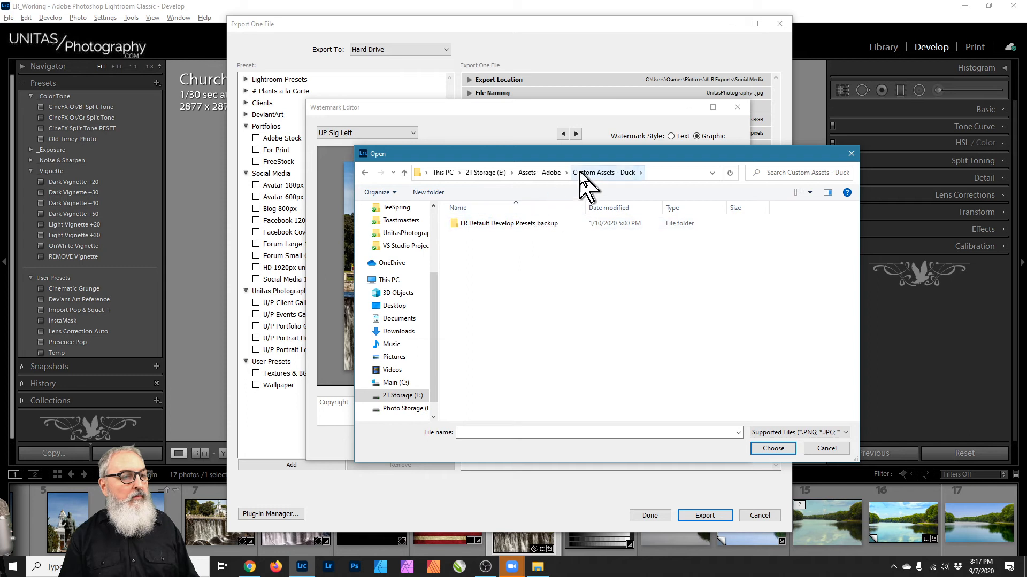
pyautogui.click(540, 173)
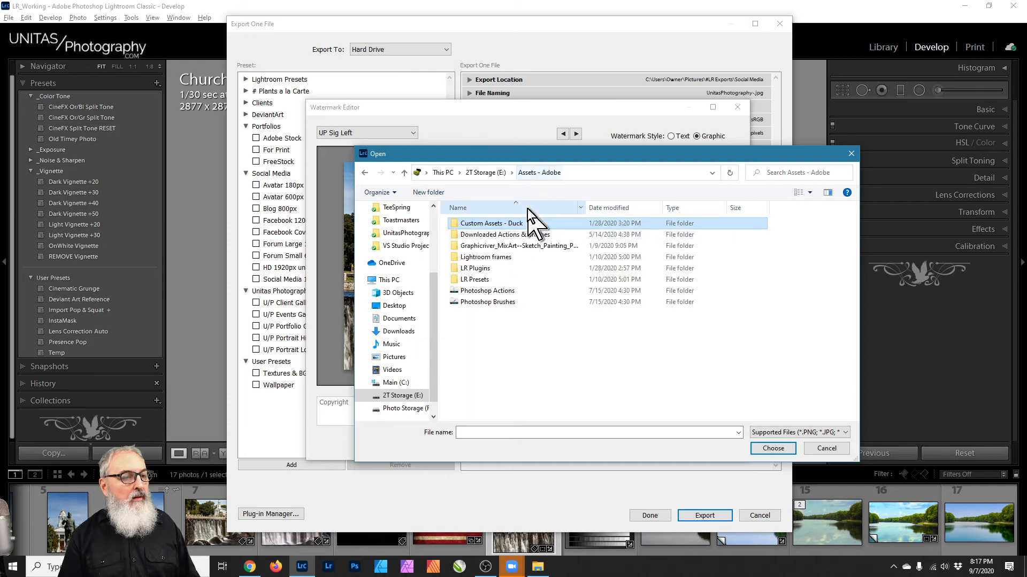
pyautogui.doubleClick(474, 269)
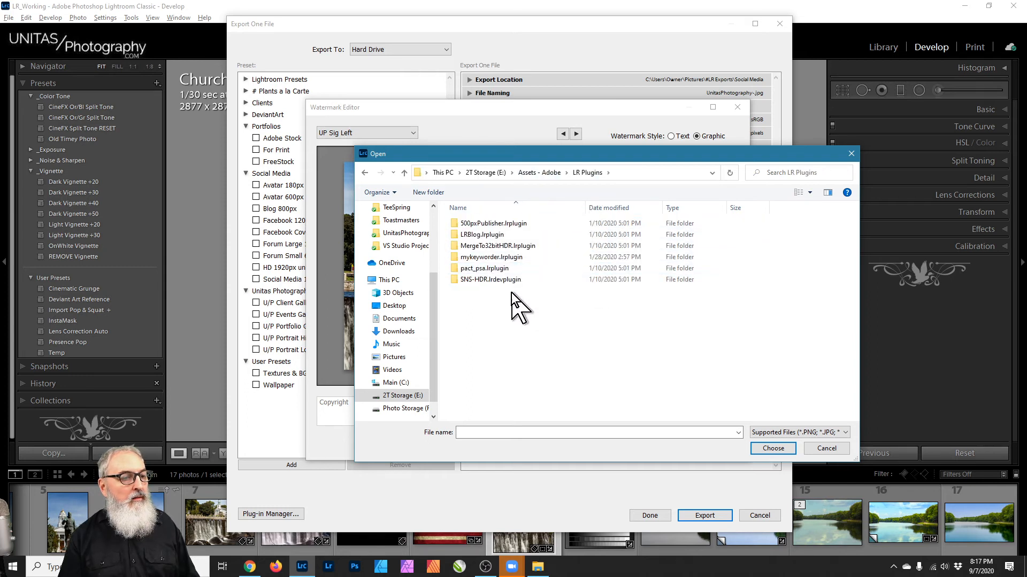
pyautogui.click(539, 173)
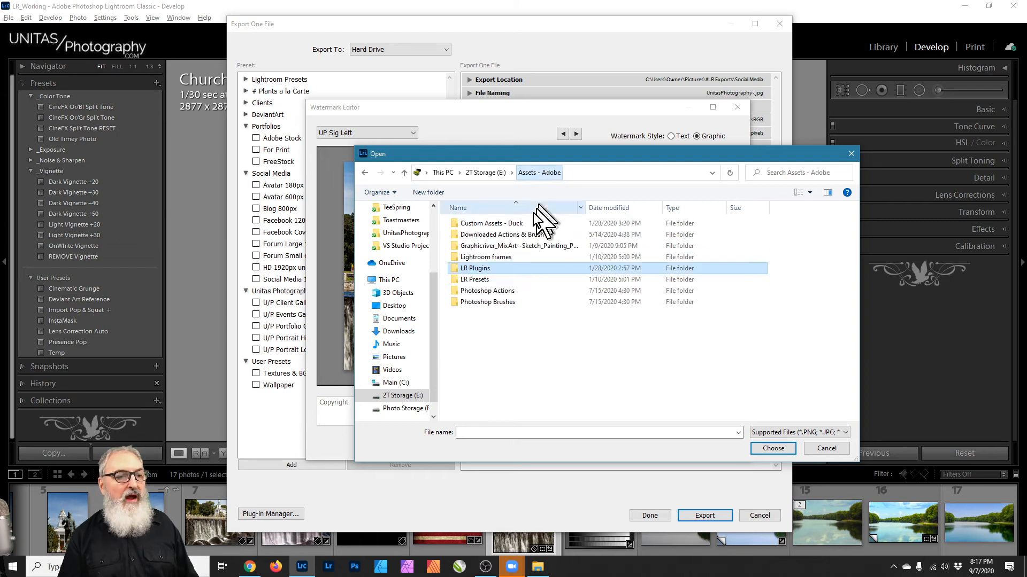
pyautogui.doubleClick(474, 280)
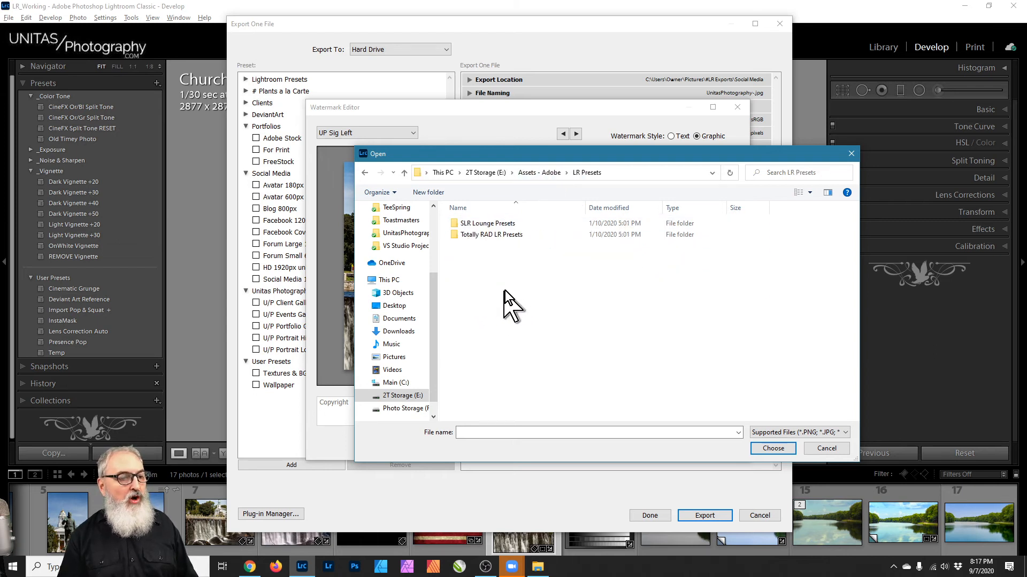
pyautogui.click(541, 173)
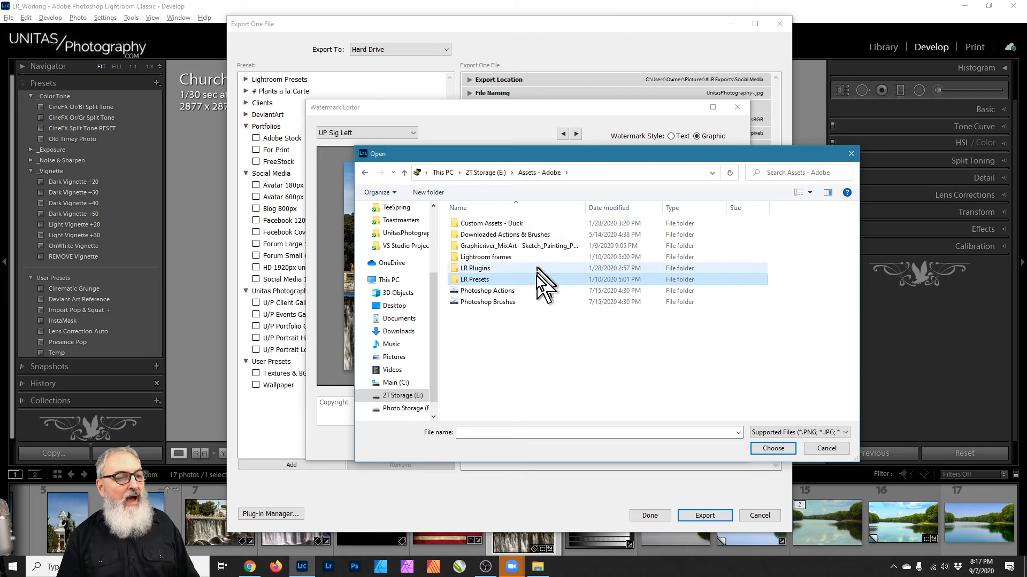
pyautogui.click(486, 170)
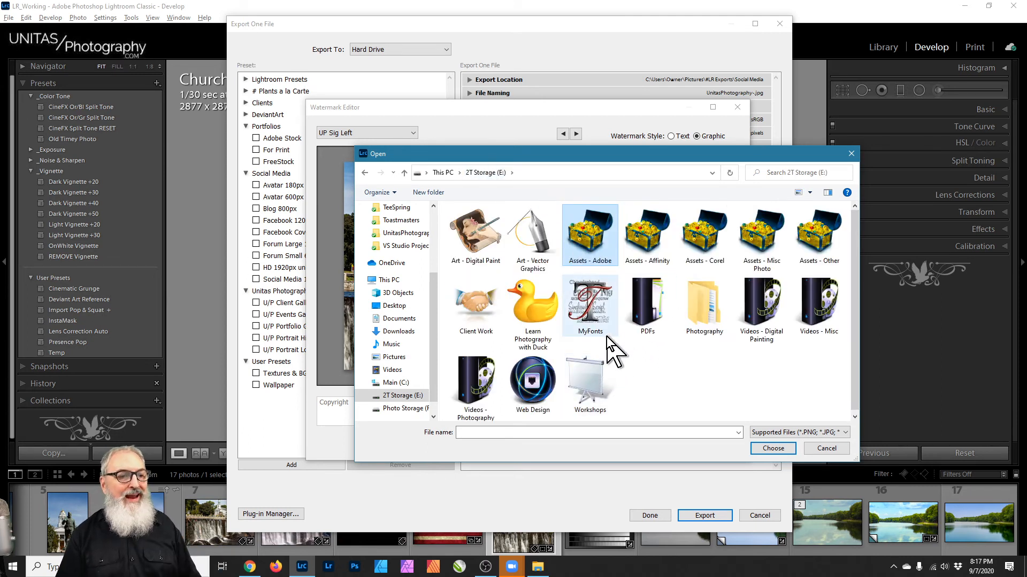
# Step: Choose Mini Logo.png from the Image Files folder inside Learn Photography with Duck as the watermark image
pyautogui.doubleClick(547, 338)
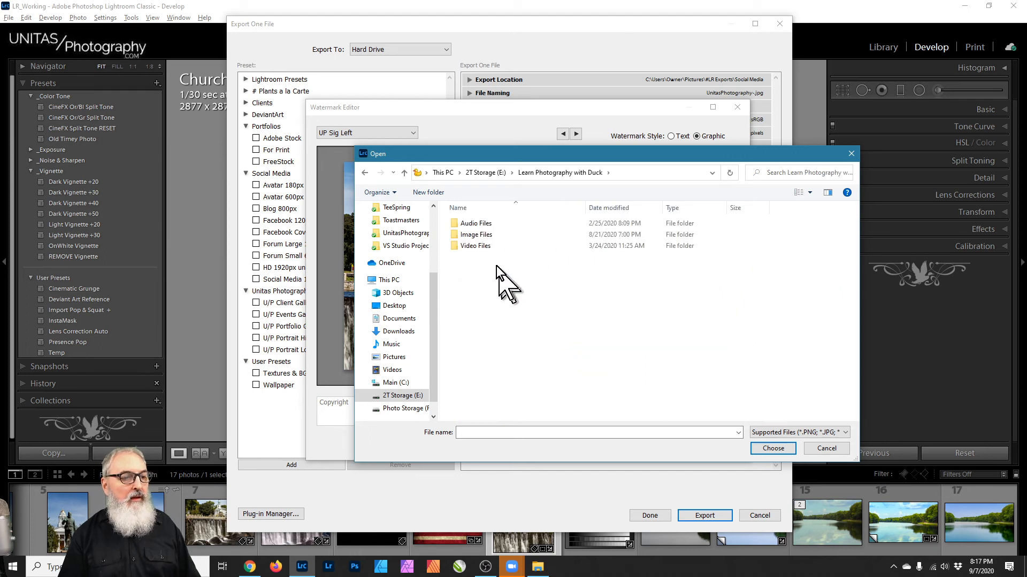
pyautogui.doubleClick(463, 235)
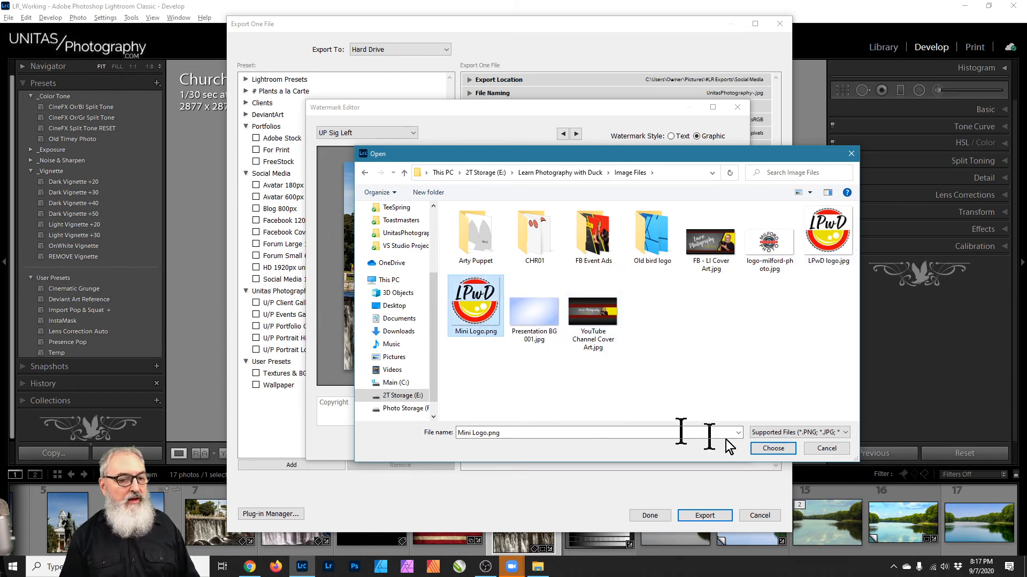
pyautogui.click(782, 449)
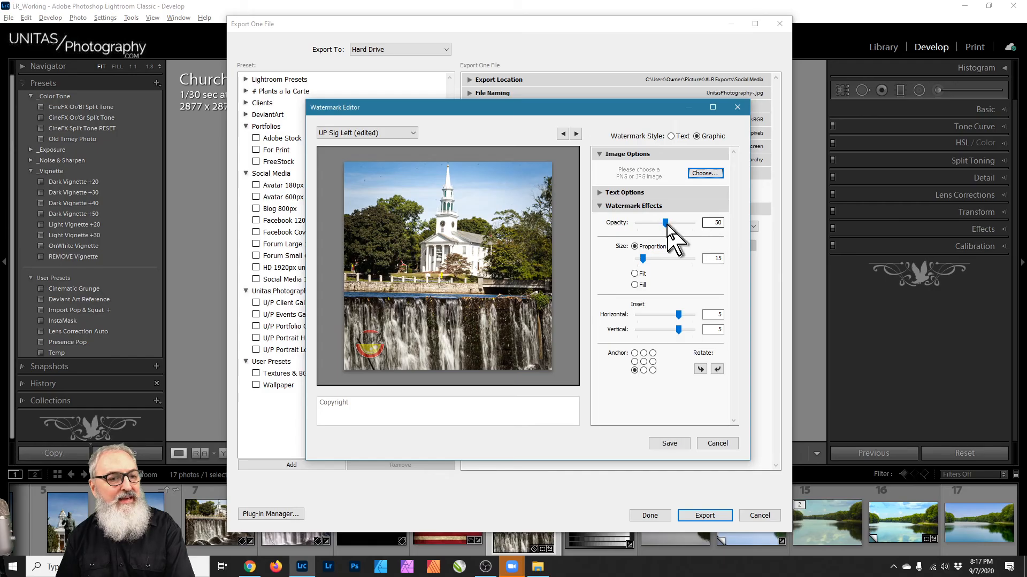
# Step: Set the logo watermark's opacity to 100 and save it as a new watermark preset named LPwD logo
pyautogui.moveTo(666, 223); pyautogui.dragTo(698, 223)
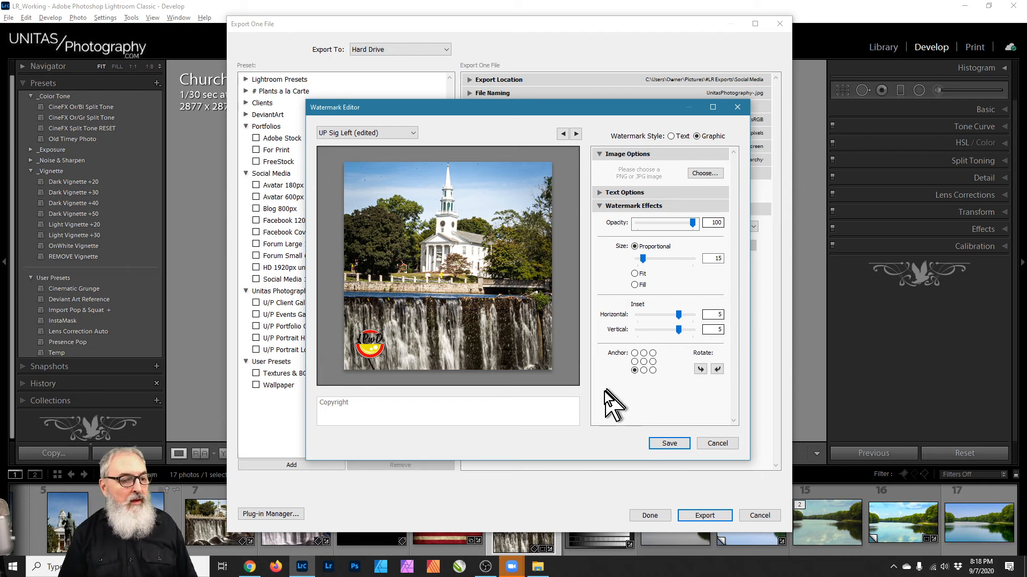
pyautogui.click(669, 444)
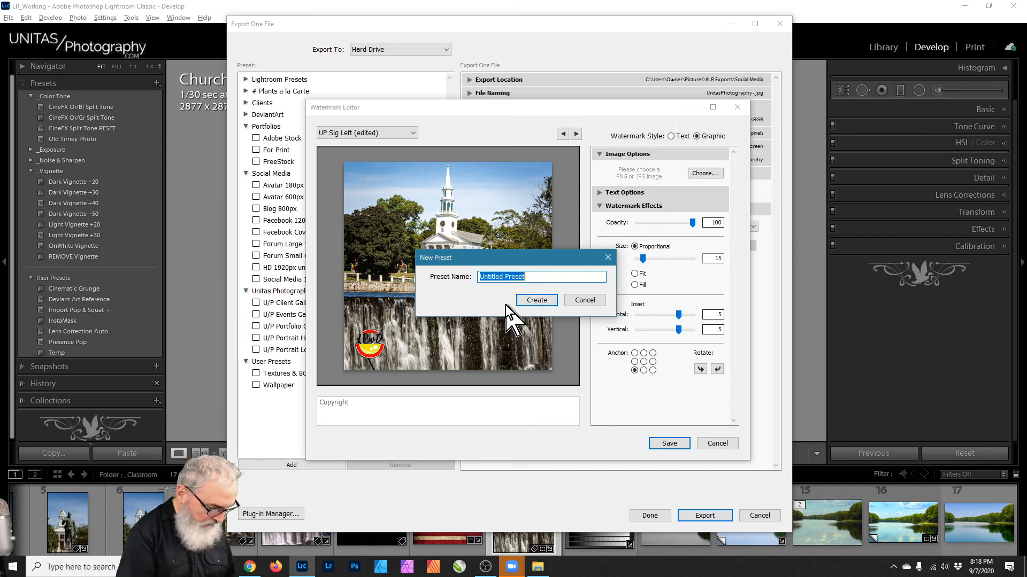
pyautogui.write('L')
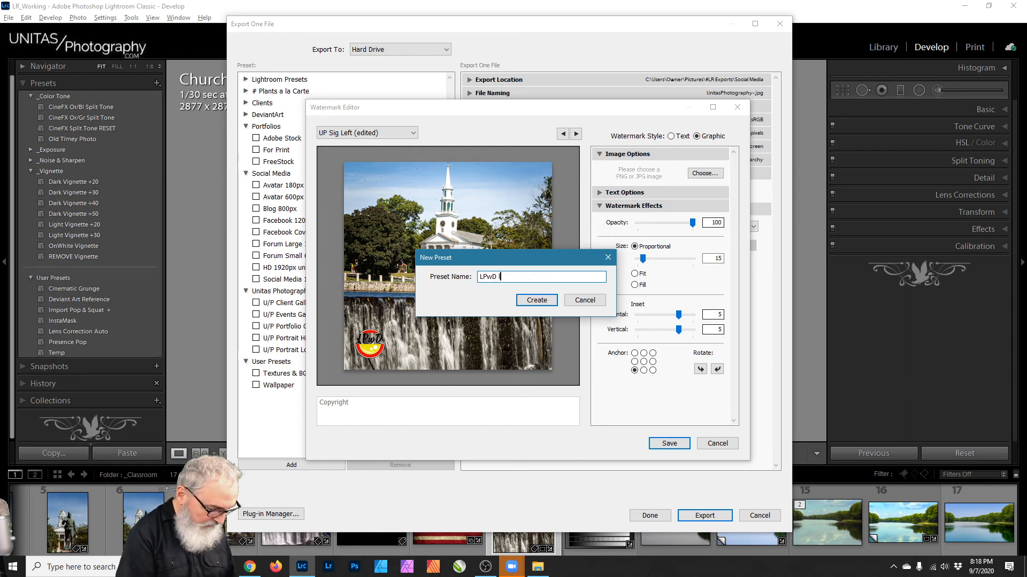
pyautogui.write('PwD logo')
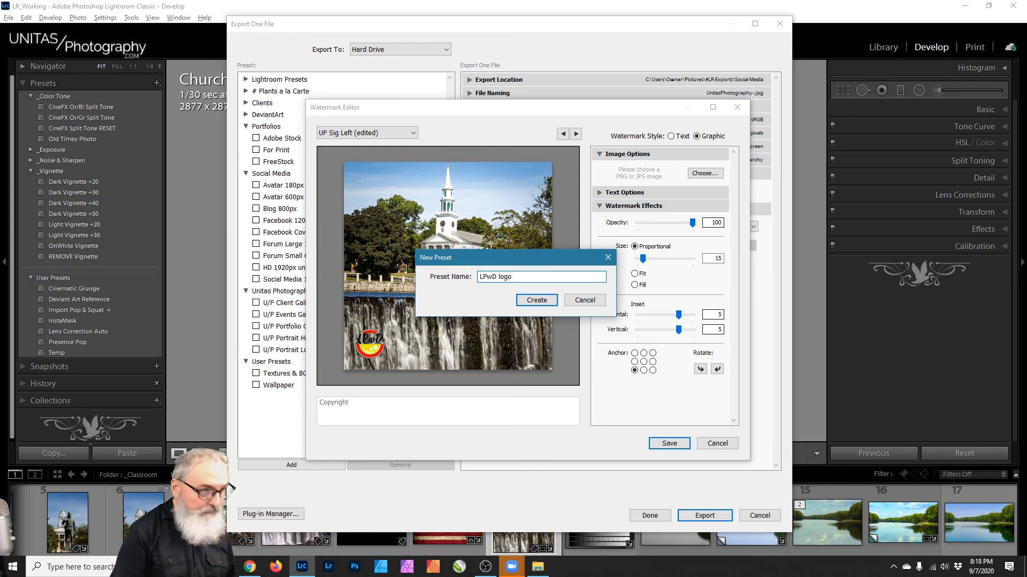
pyautogui.click(523, 299)
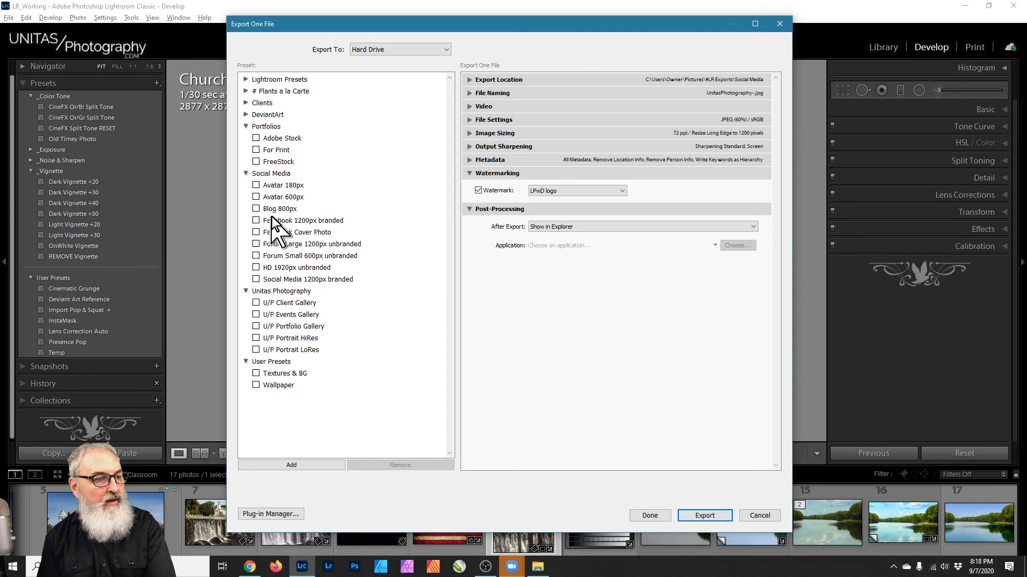
# Step: Update the Facebook 1200px branded preset with the current settings and export the church photo
pyautogui.rightClick(289, 220)
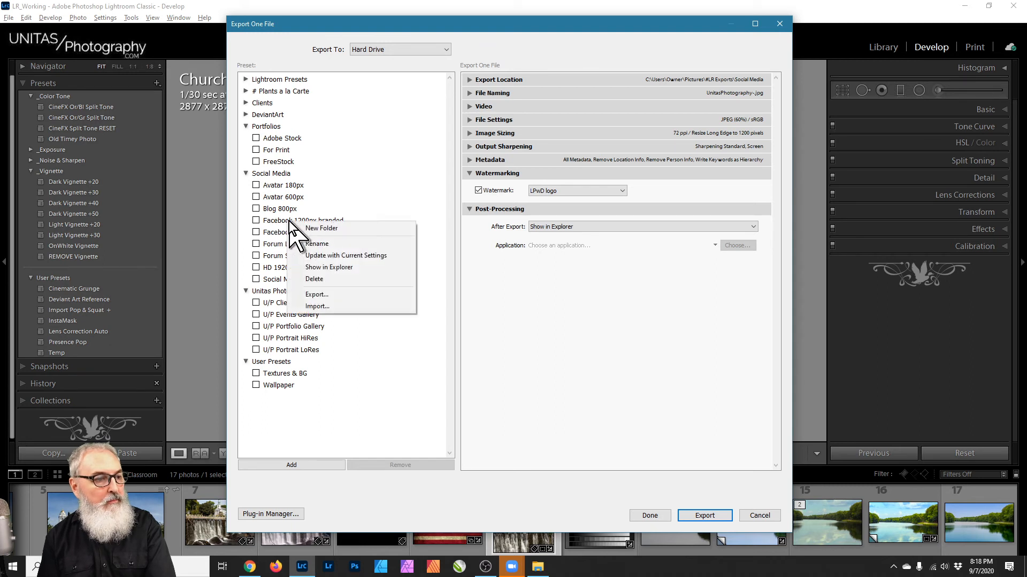
pyautogui.click(360, 255)
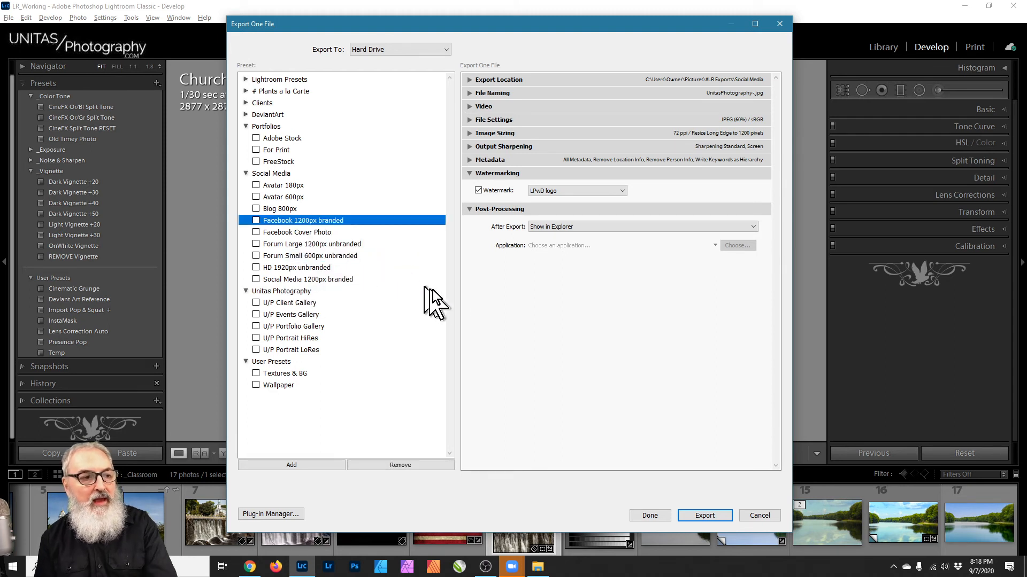
pyautogui.click(700, 516)
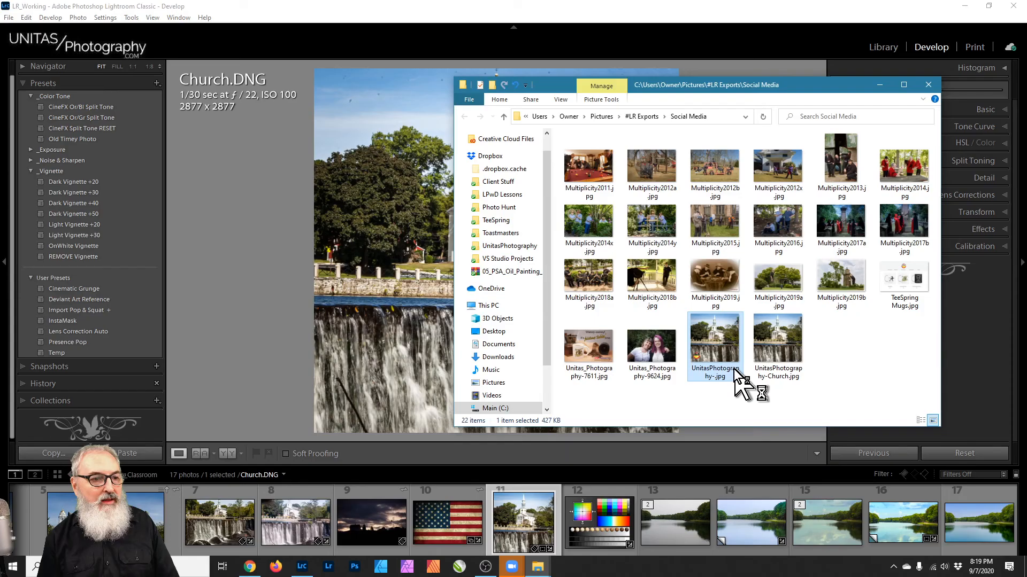
# Step: View the exported UnitasPhotography-.jpg, and permanently delete it and UnitasPhotography-Church.jpg from the Social Media export folder
pyautogui.doubleClick(732, 368)
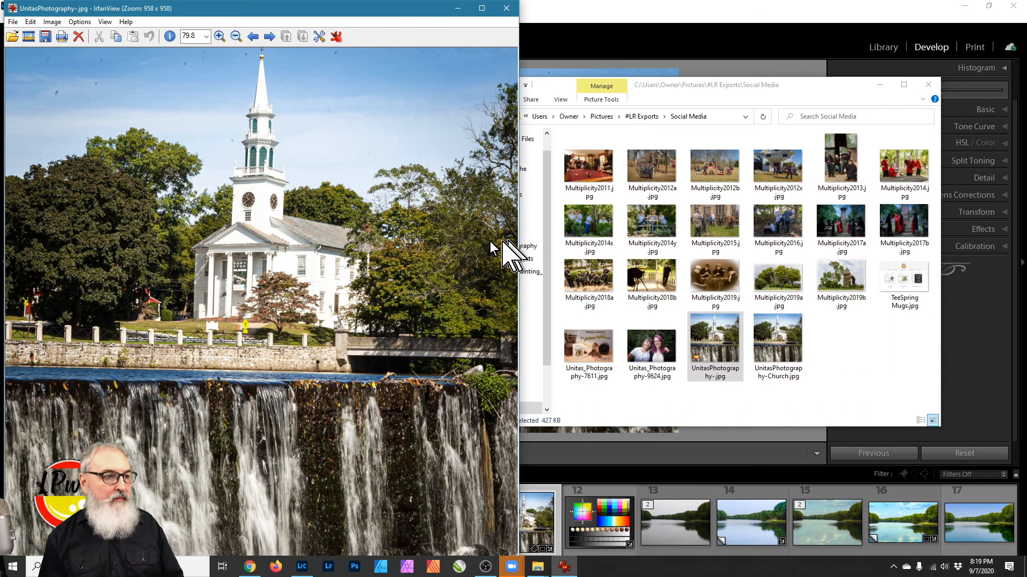
pyautogui.click(506, 8)
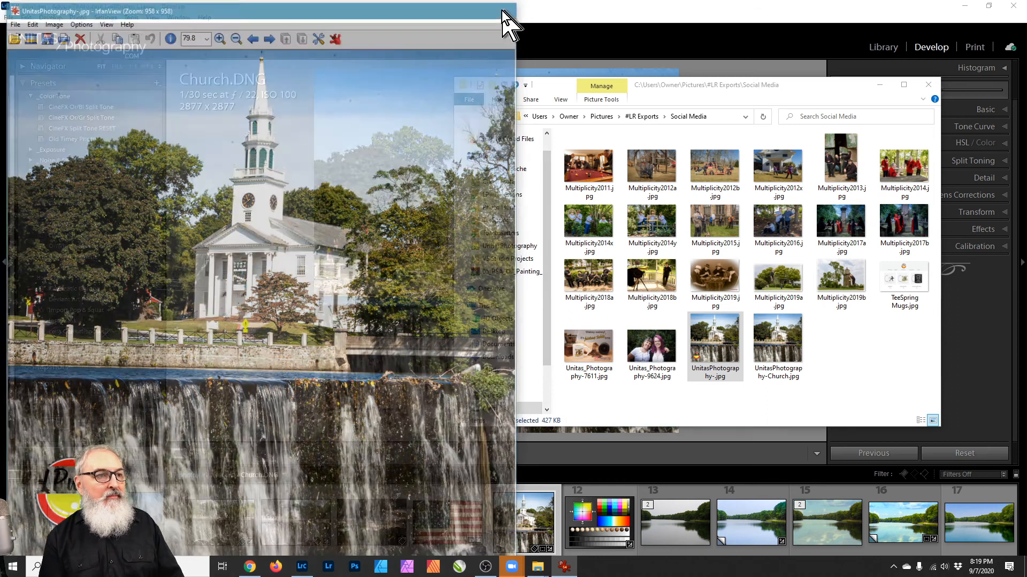
pyautogui.moveTo(852, 381); pyautogui.dragTo(734, 376)
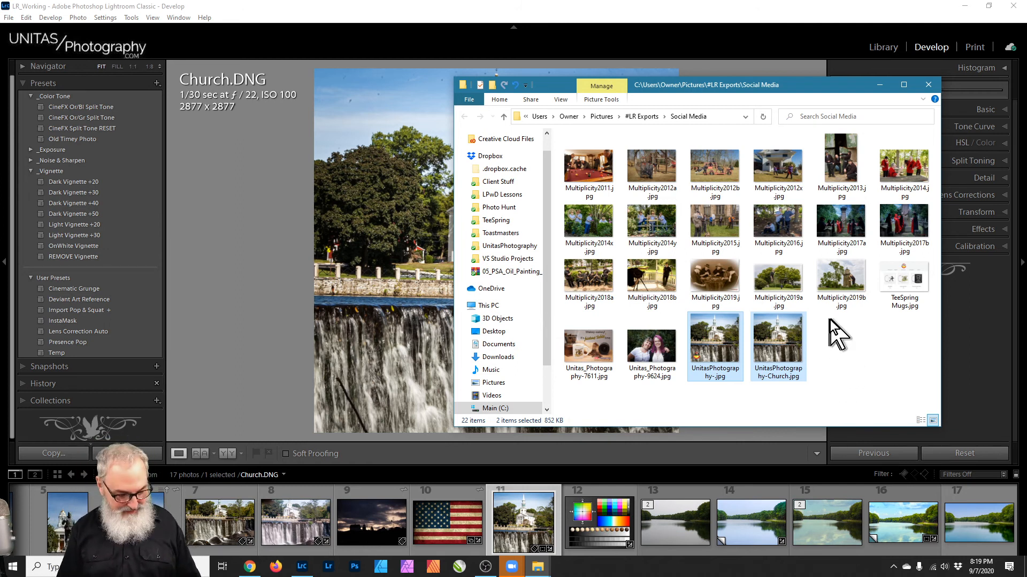
pyautogui.hotkey('shift', 'Delete')
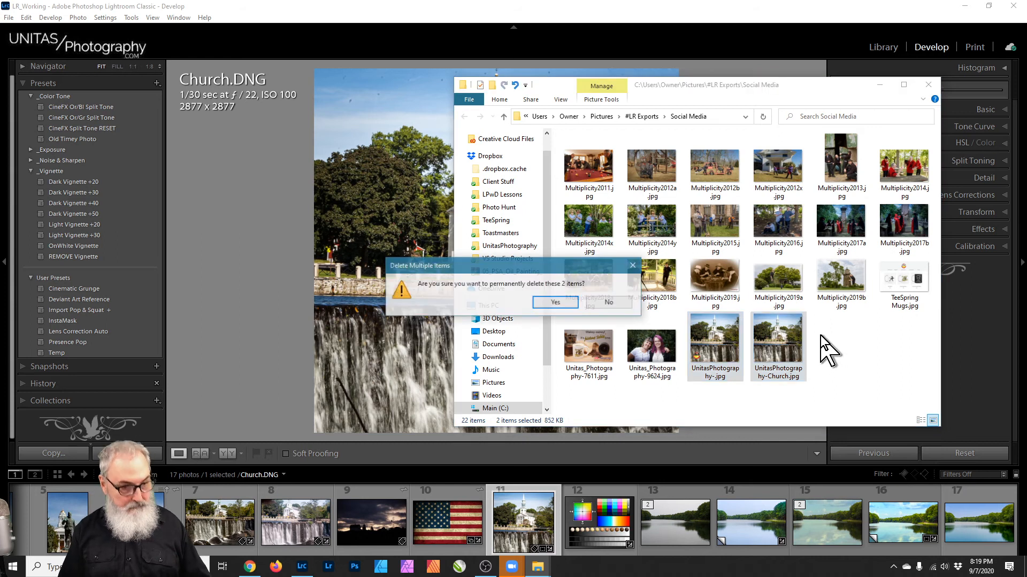
pyautogui.click(556, 302)
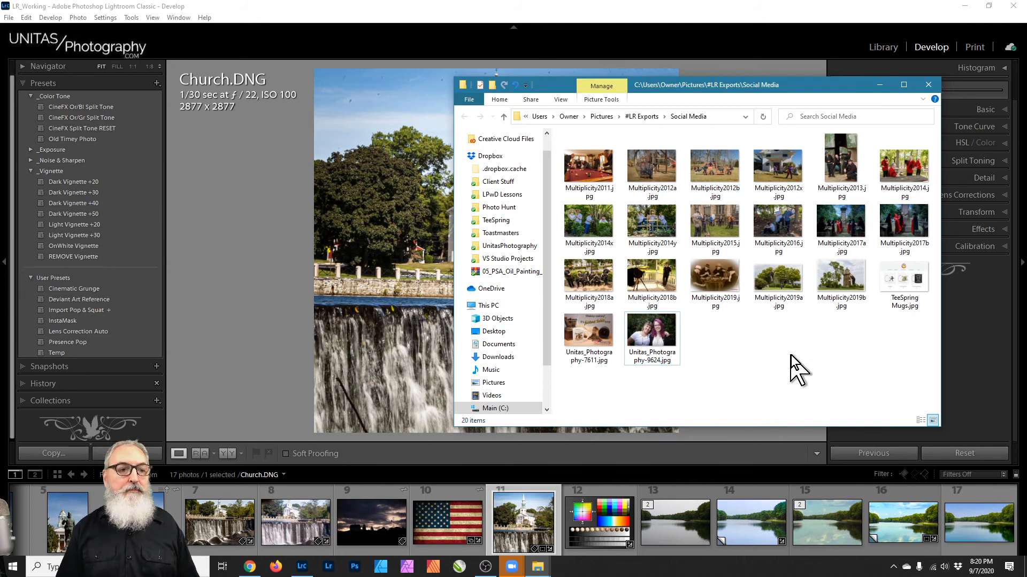
pyautogui.click(929, 85)
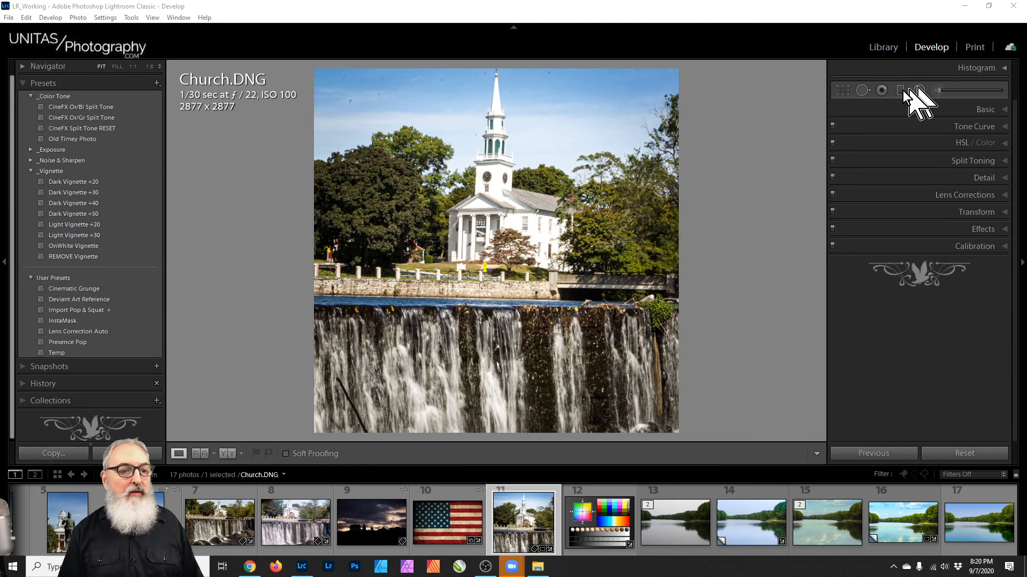
# Step: Reopen the export settings for the church photo, showing the export location options and collapsing the watermarking section
pyautogui.rightClick(550, 390)
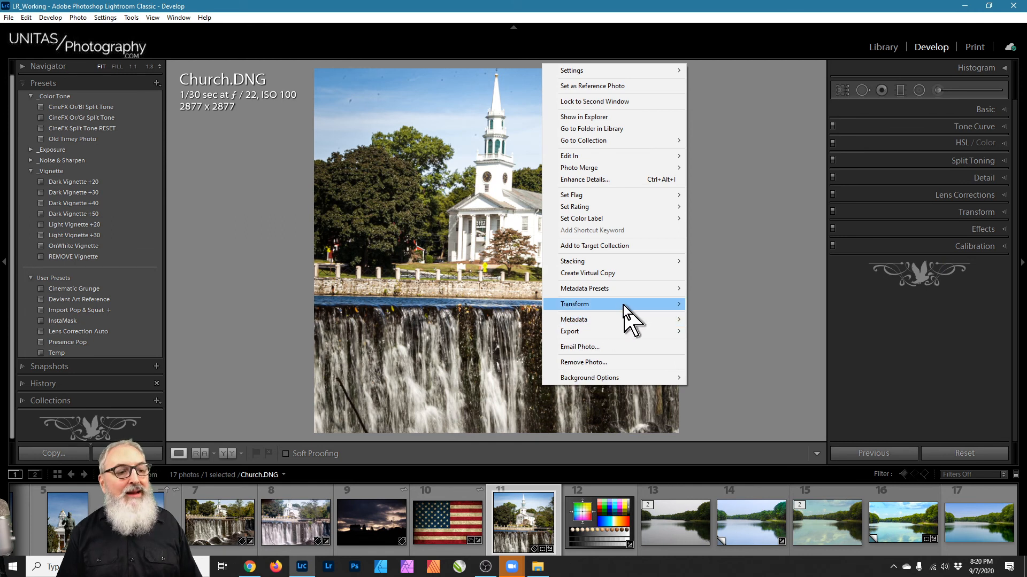
pyautogui.moveTo(615, 331)
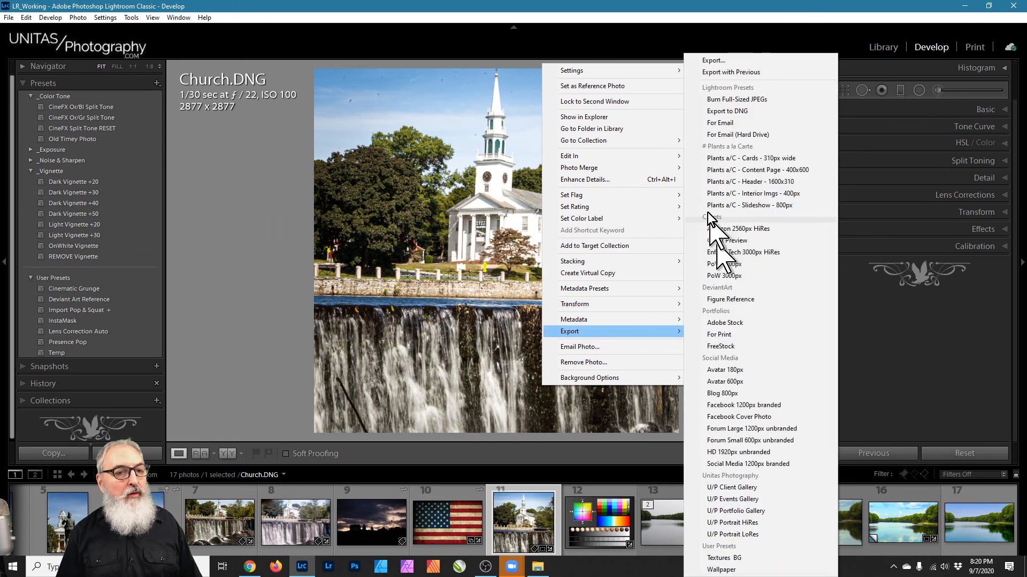
pyautogui.click(716, 61)
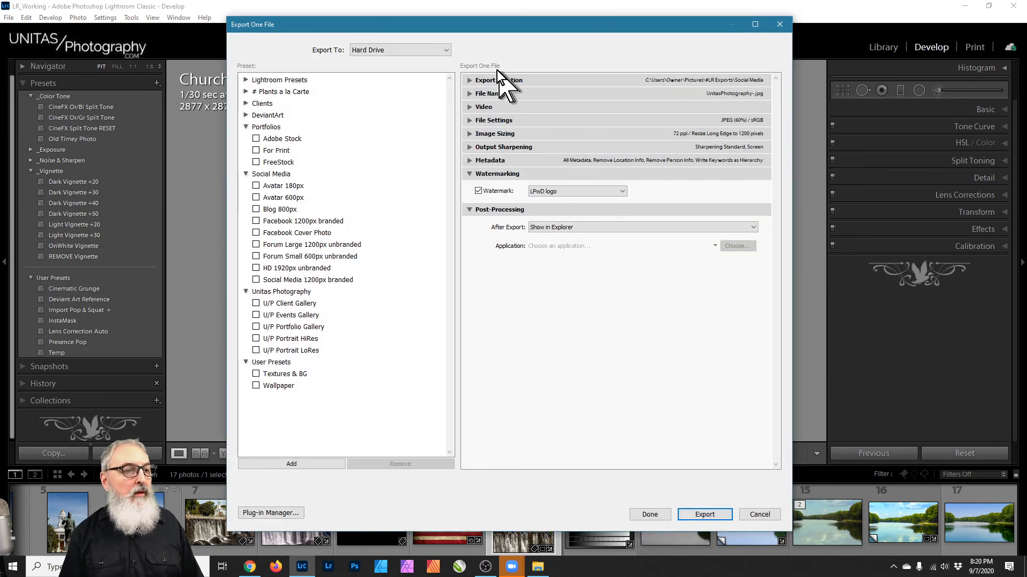
pyautogui.click(481, 79)
pyautogui.click(474, 259)
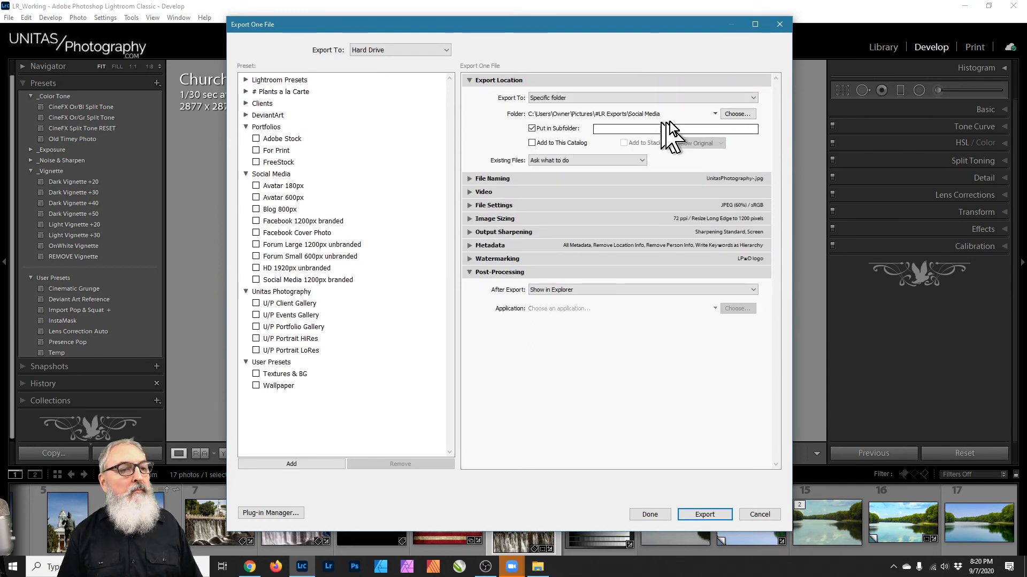
# Step: Try "Choose folder later (useful for presets)" as the export destination and switch back to Specific folder
pyautogui.click(692, 98)
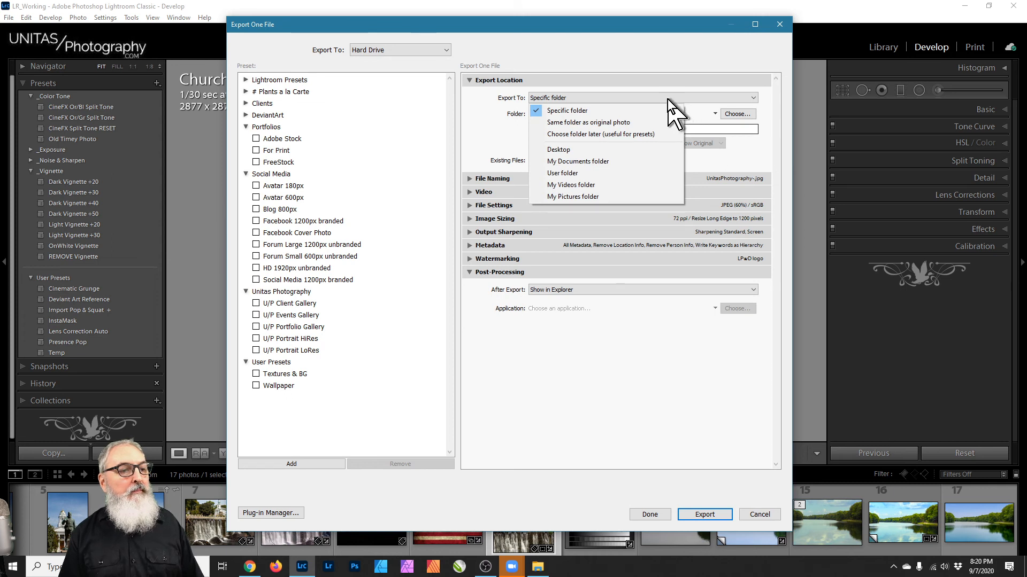
pyautogui.click(607, 136)
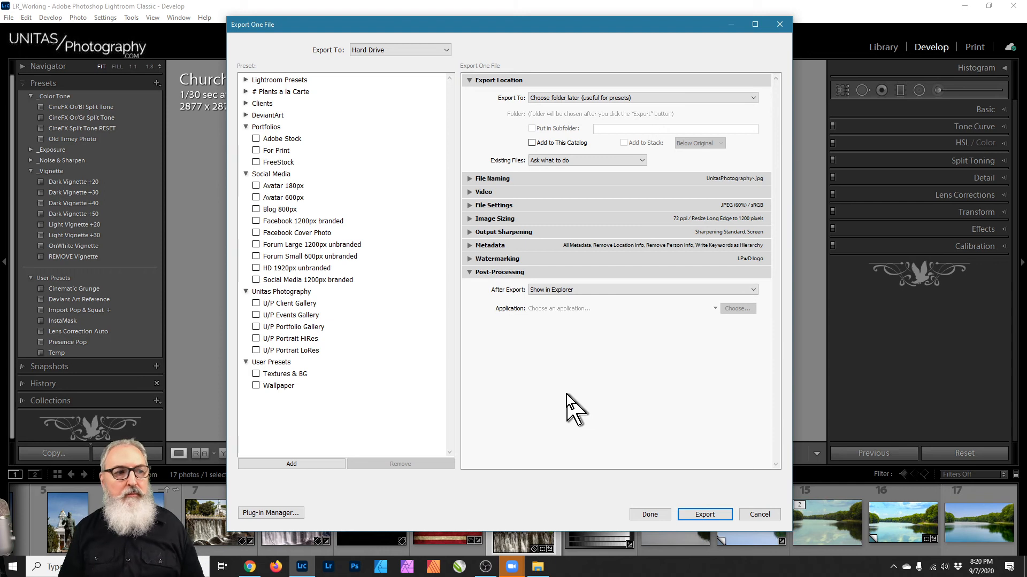
pyautogui.click(566, 100)
pyautogui.click(567, 110)
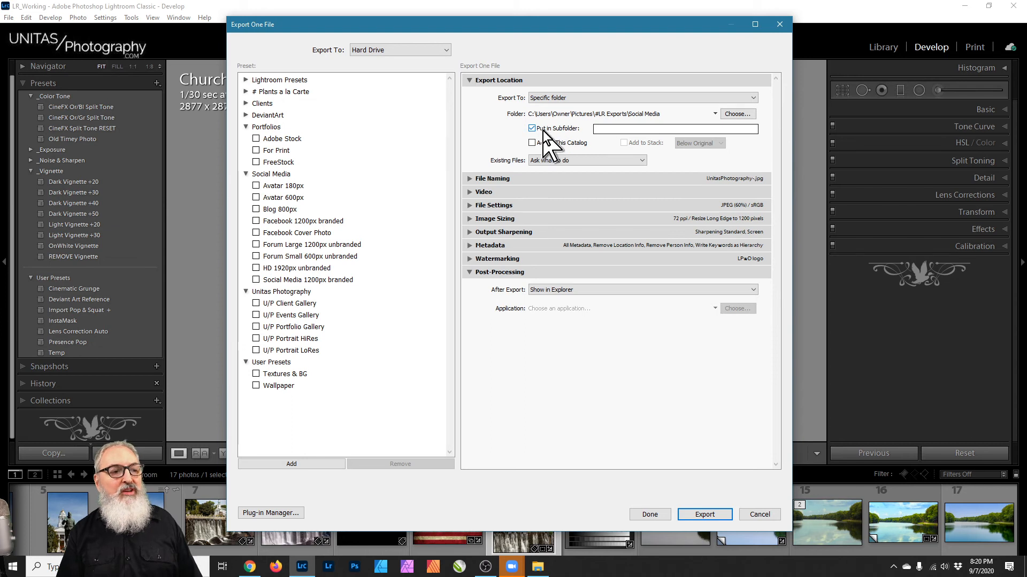
# Step: Name the subfolder for the exported files FB
pyautogui.click(610, 129)
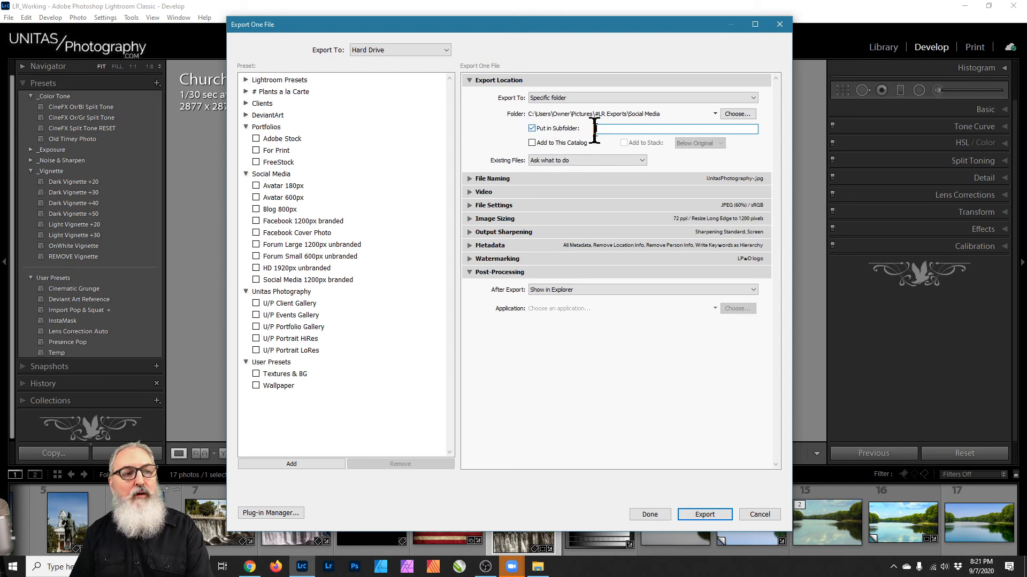
pyautogui.write('FB')
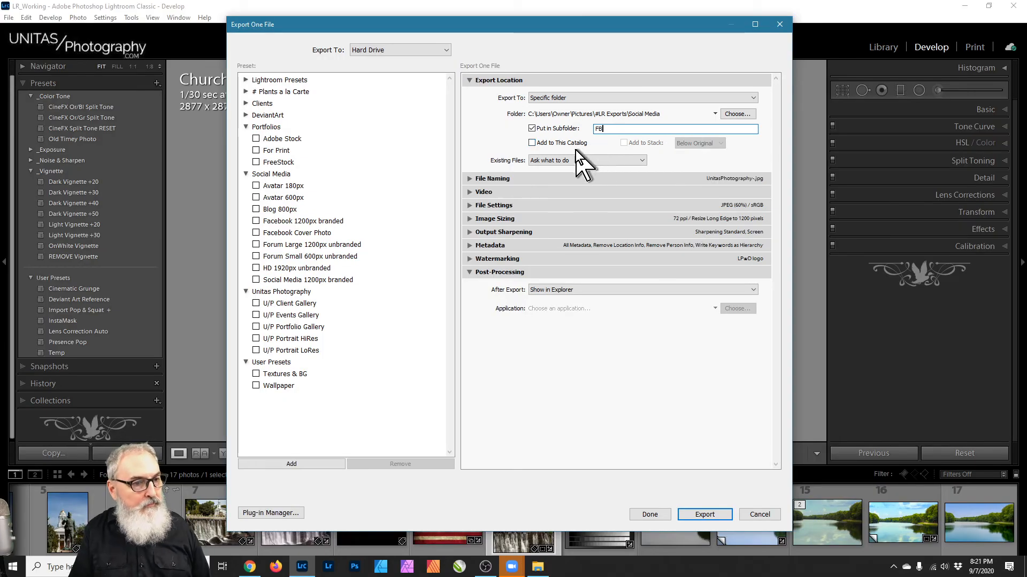
pyautogui.click(631, 335)
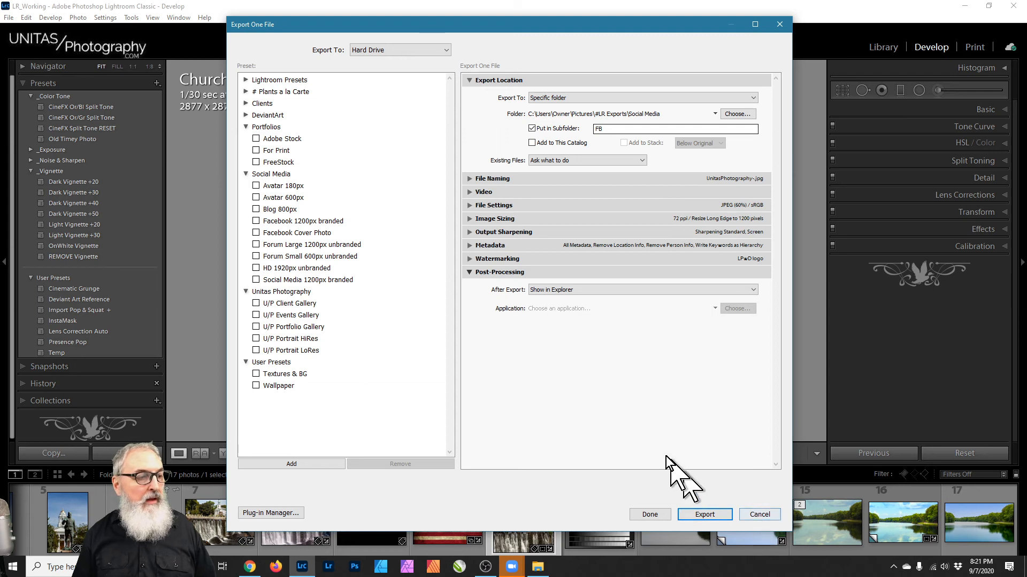
# Step: Delete the Facebook 1200px branded export preset from the Social Media group
pyautogui.click(324, 221)
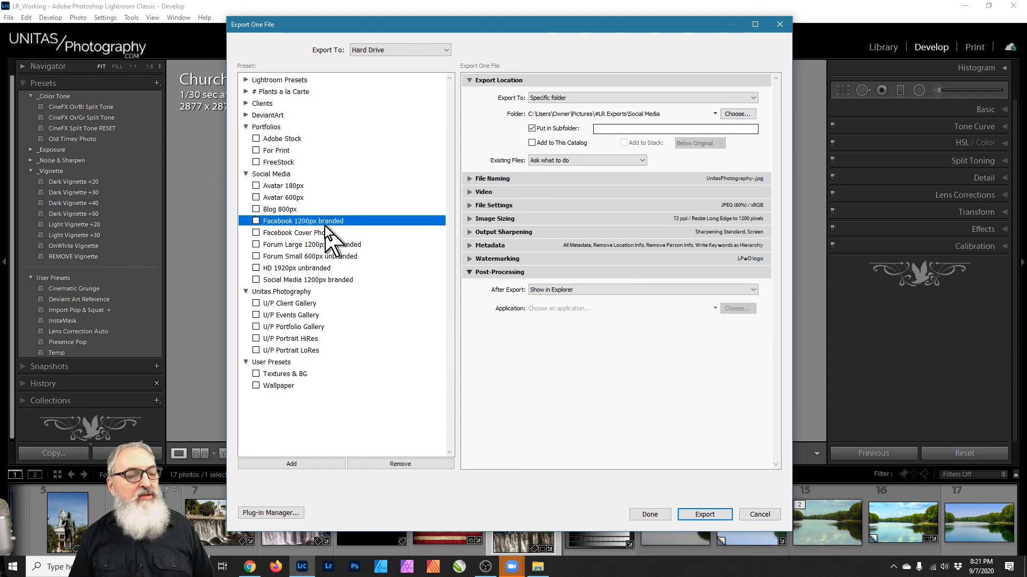
pyautogui.rightClick(326, 221)
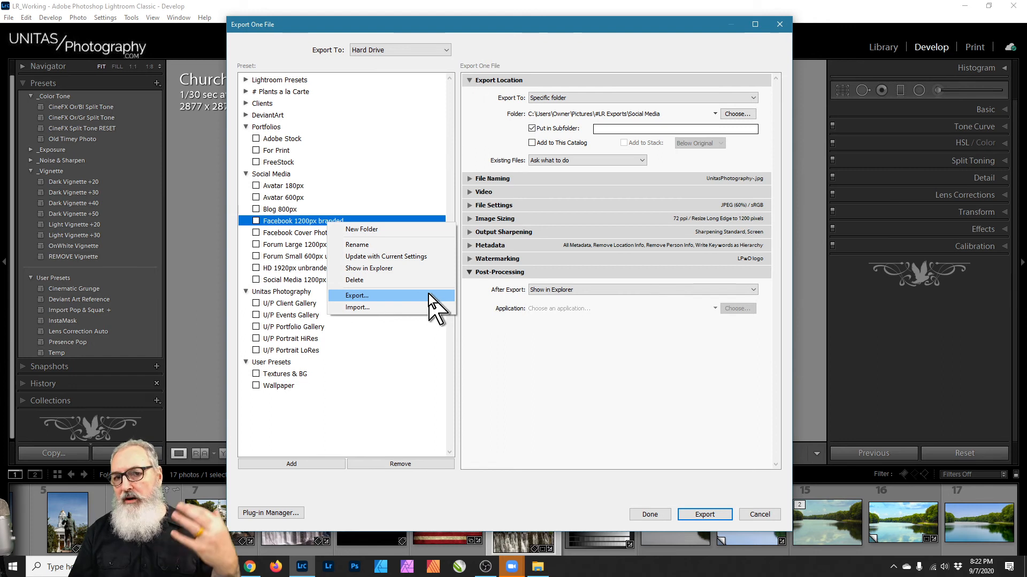
pyautogui.click(399, 280)
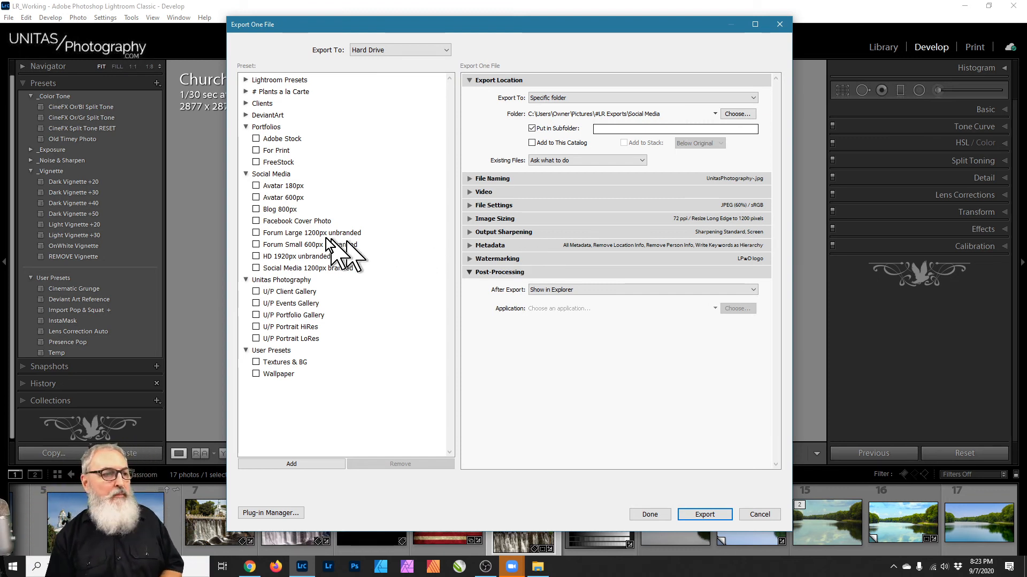
# Step: Review the Blog 800px preset's settings, and collapse all the expanded preset groups before closing the export settings
pyautogui.click(279, 209)
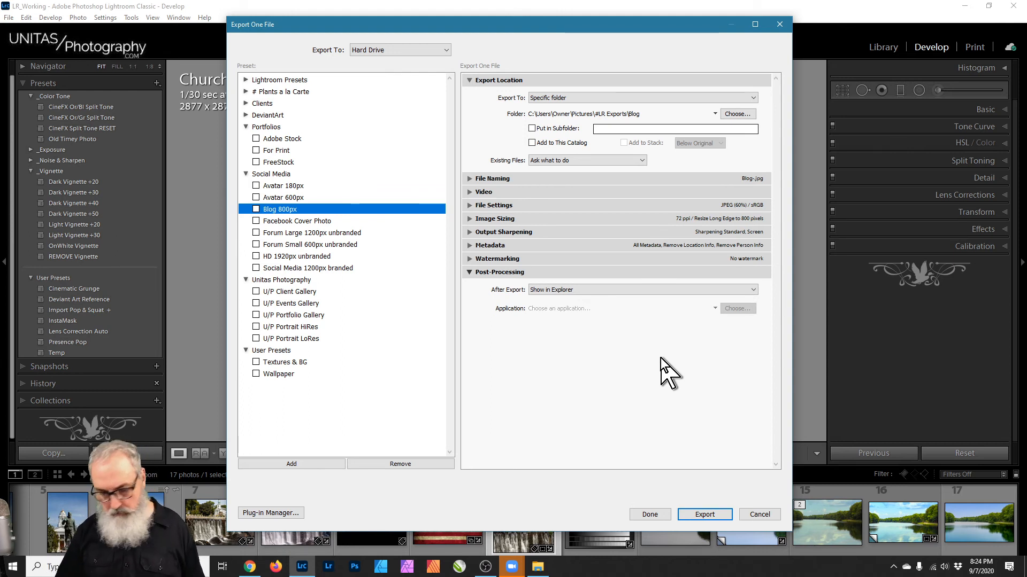
pyautogui.click(245, 173)
pyautogui.click(245, 127)
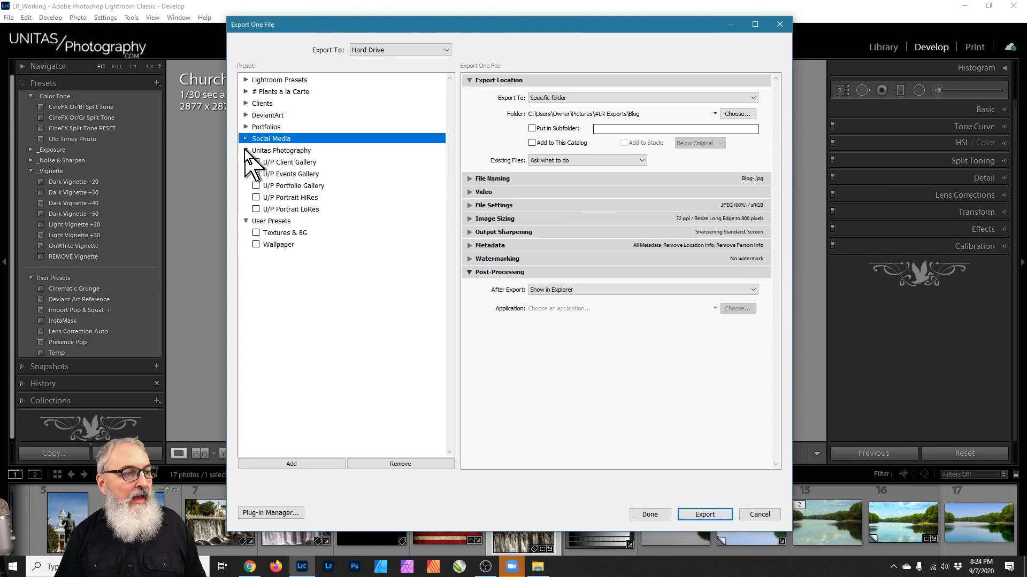
pyautogui.click(246, 151)
pyautogui.click(244, 162)
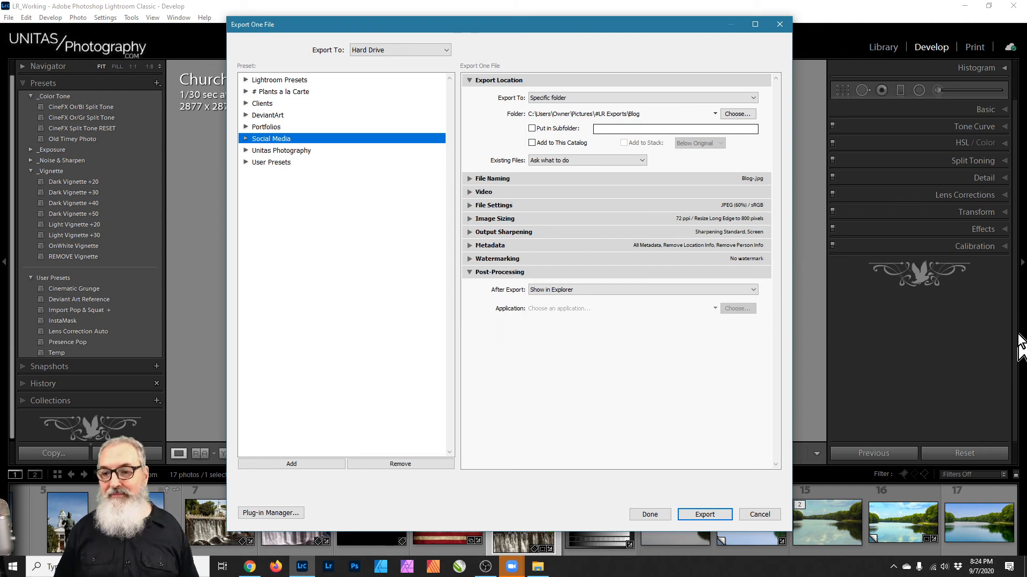
pyautogui.click(778, 24)
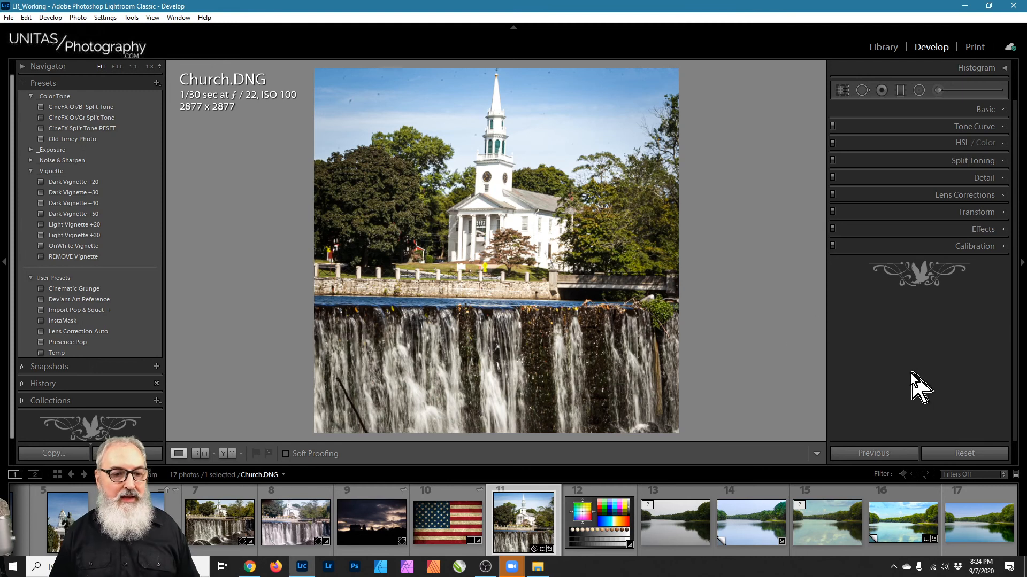
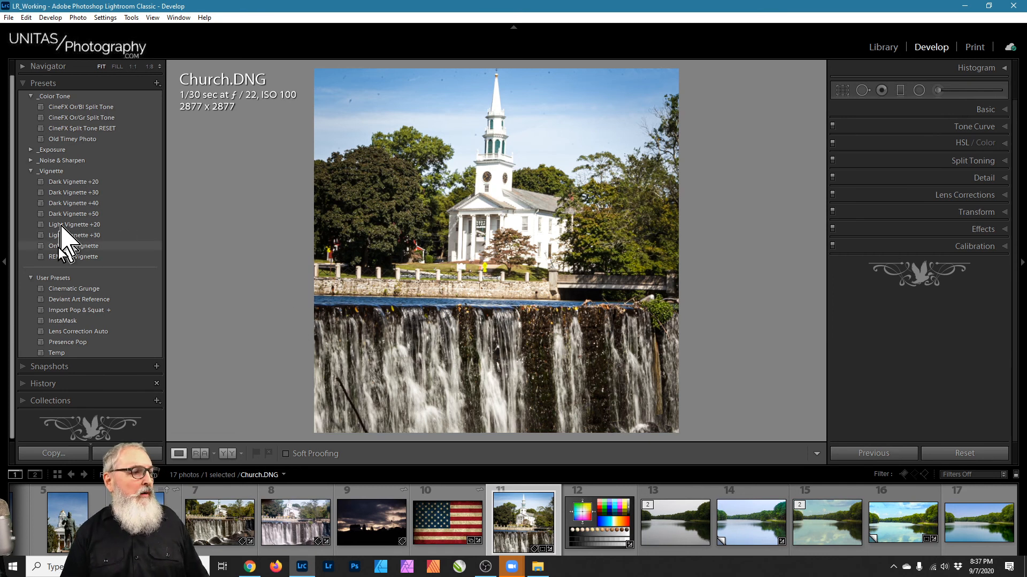
# Step: Switch to the Library grid and open the 2020-08-19 GVCC Social at Jones Winery folder in the GVCC client folder
pyautogui.click(76, 84)
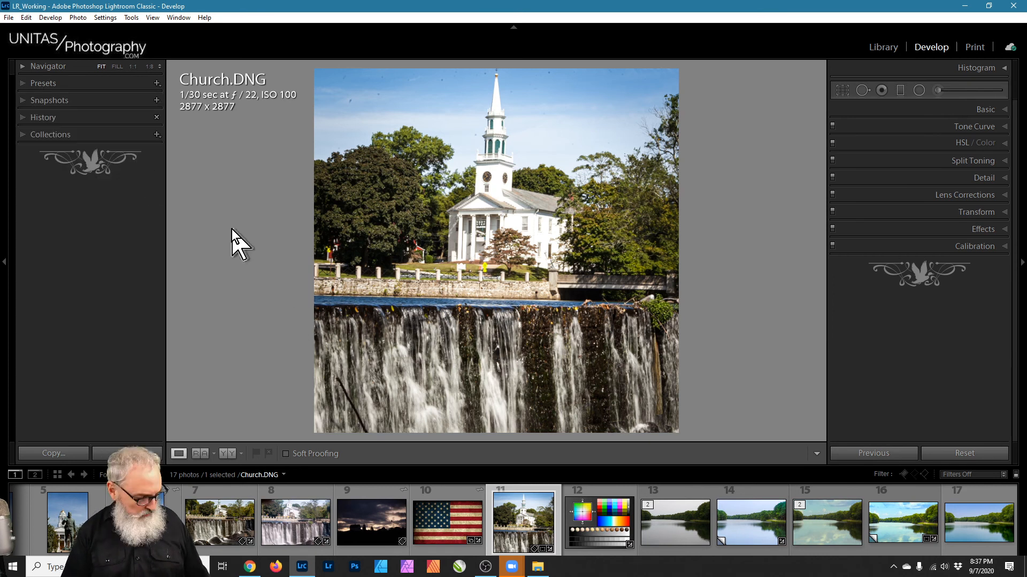
pyautogui.press('g')
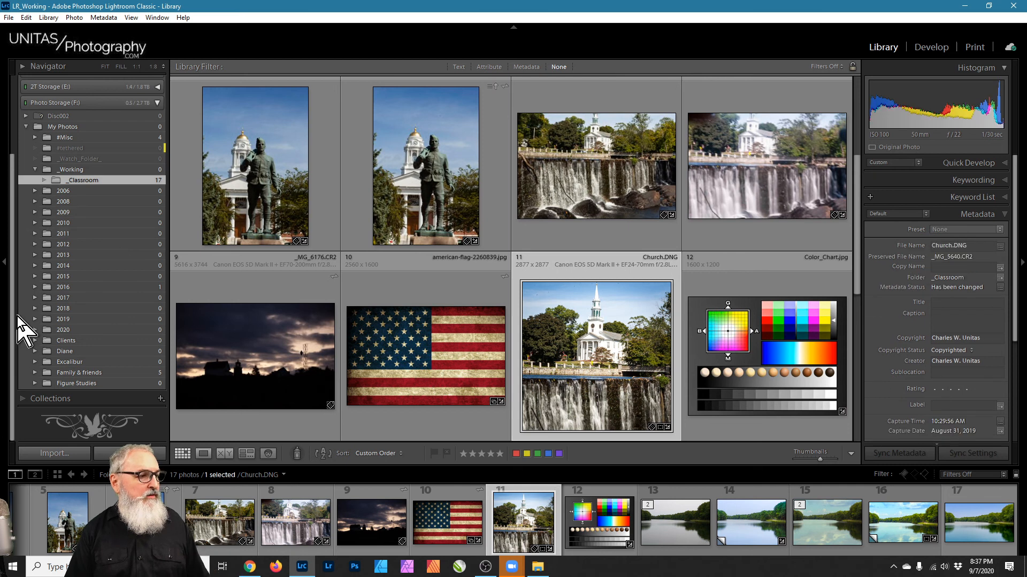
pyautogui.click(34, 341)
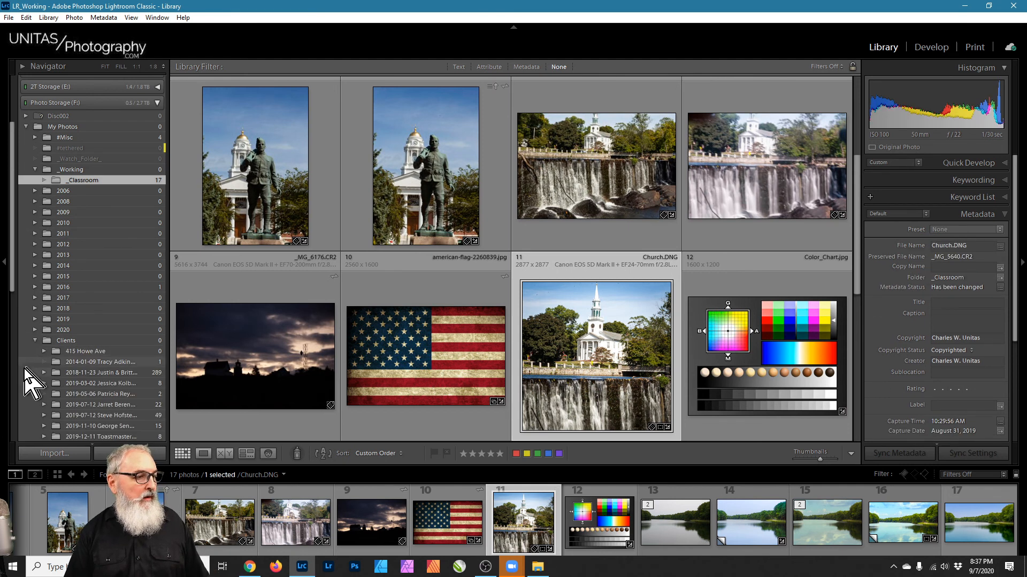
pyautogui.scroll(-4, 32, 345)
pyautogui.click(44, 348)
pyautogui.moveTo(17, 324); pyautogui.dragTo(15, 395)
pyautogui.click(104, 322)
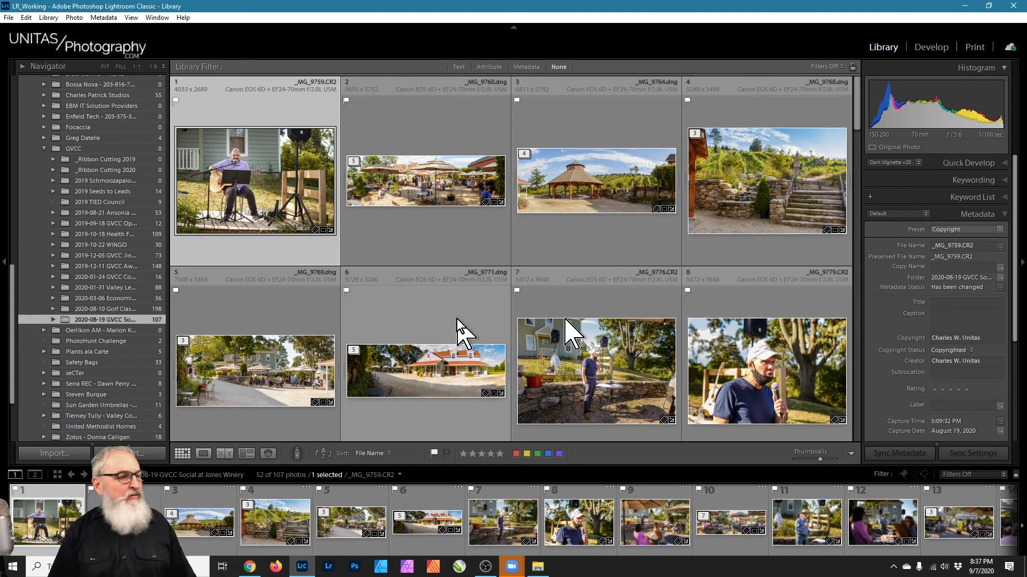
# Step: Look at the photos in the event folder's seconds subfolder and return to the parent folder
pyautogui.click(52, 319)
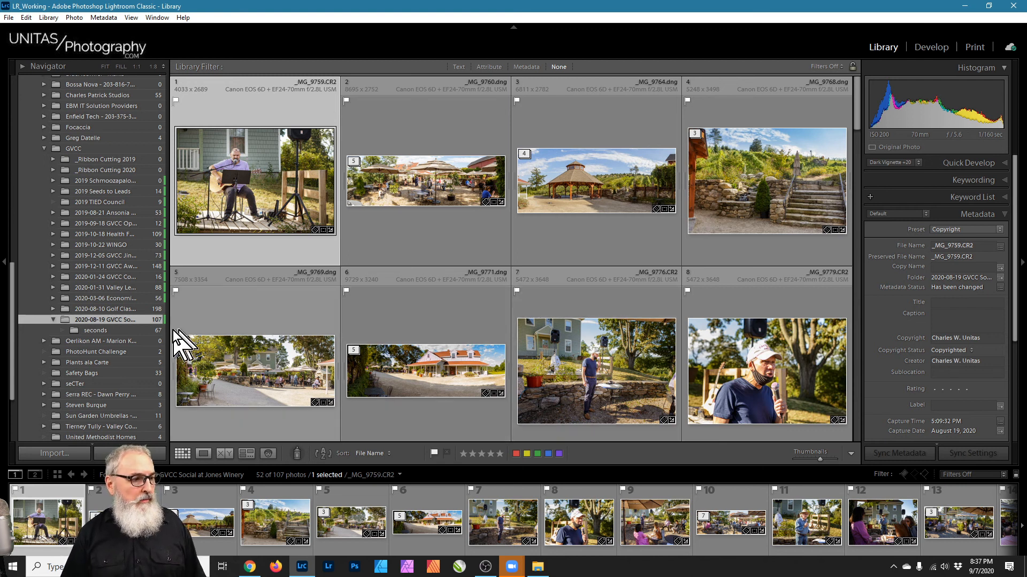
pyautogui.click(147, 331)
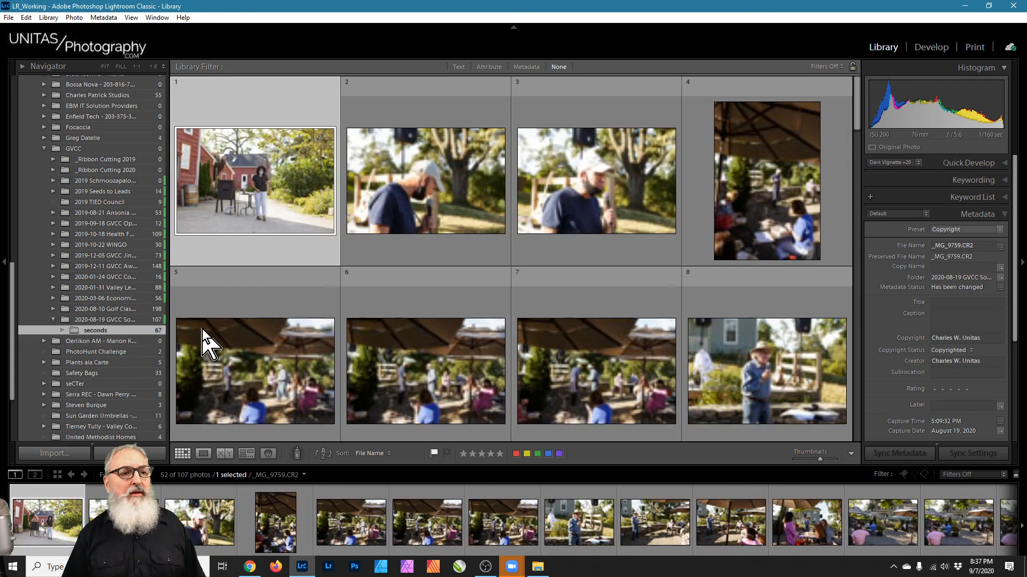
pyautogui.click(135, 318)
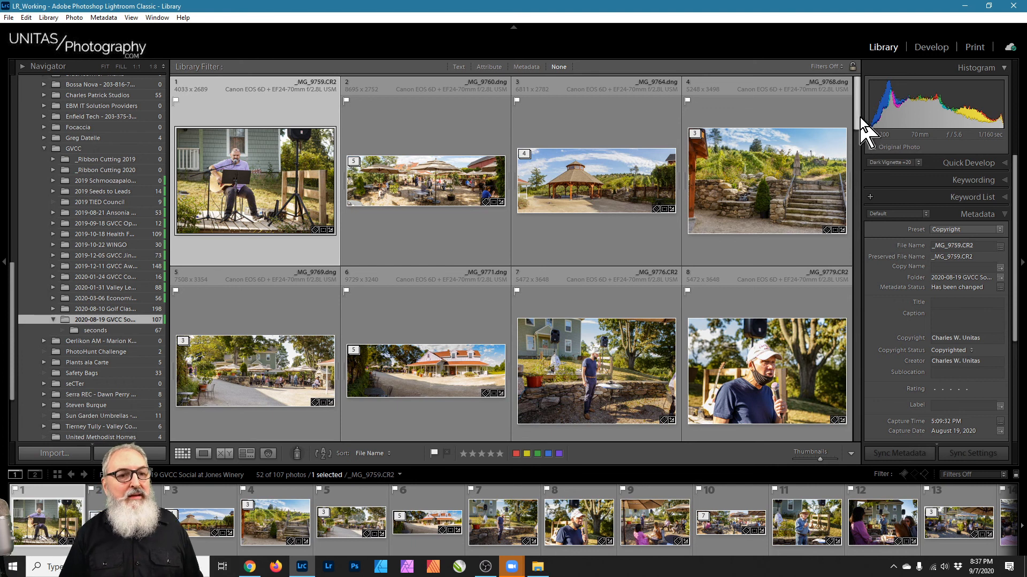
# Step: Browse the winery event's group photos, selecting _MG_9830.CR2 and _MG_9834.CR2 for a look at their edits
pyautogui.moveTo(859, 121); pyautogui.dragTo(862, 263)
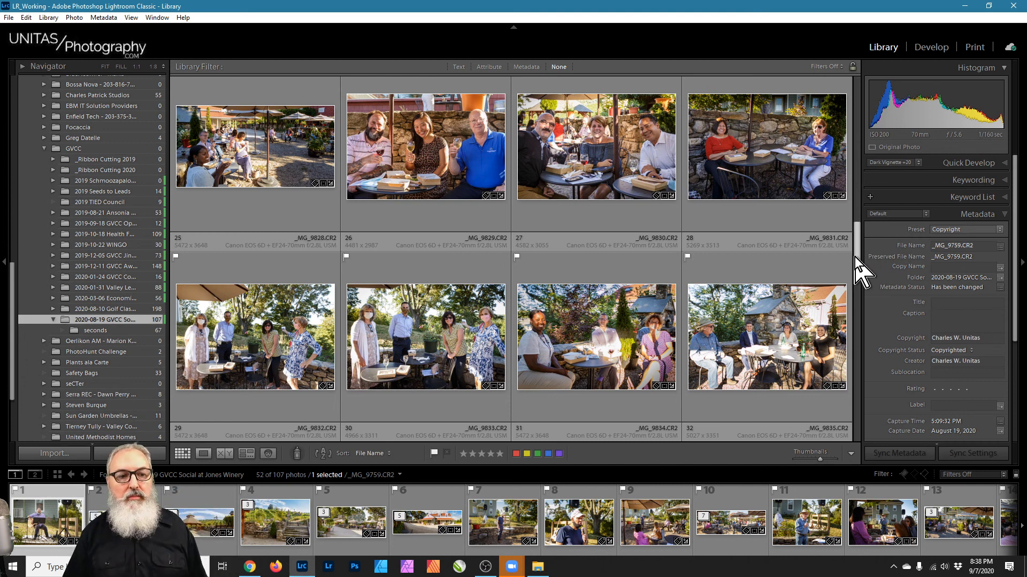
pyautogui.click(620, 351)
pyautogui.moveTo(858, 259); pyautogui.dragTo(857, 280)
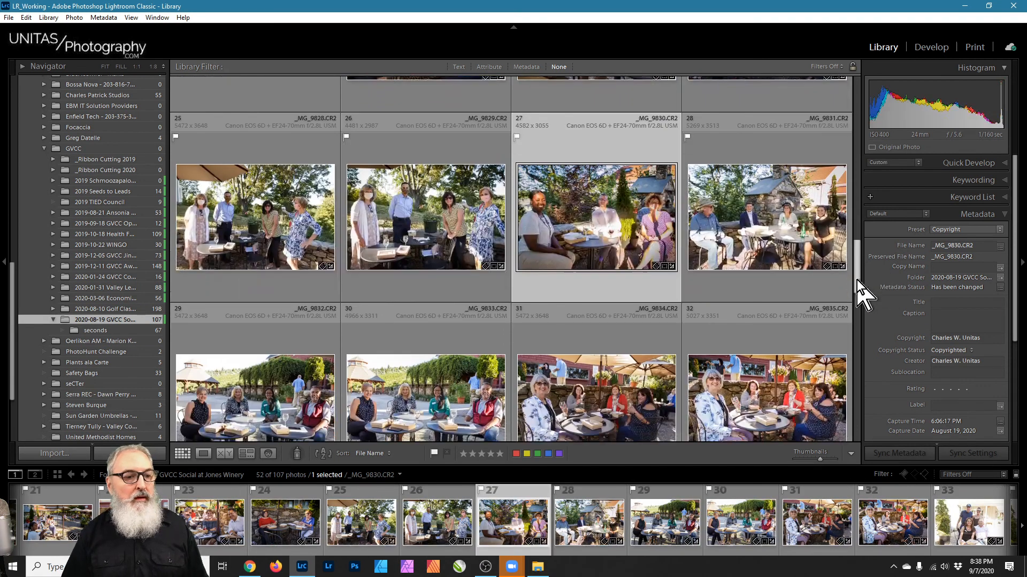
pyautogui.click(662, 324)
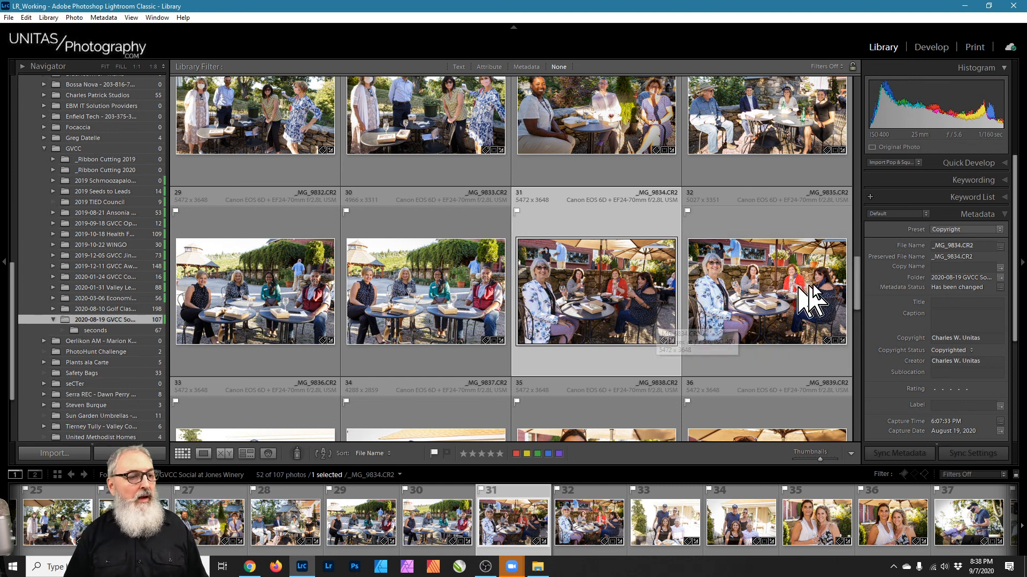
pyautogui.scroll(-1, 857, 283)
pyautogui.moveTo(857, 283); pyautogui.dragTo(862, 312)
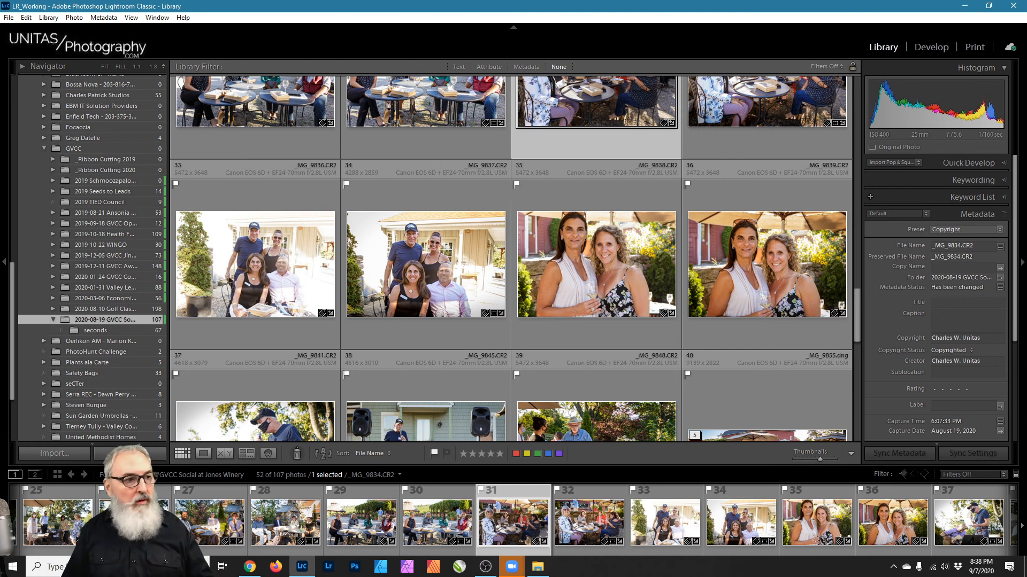
# Step: Browse to the red barn panoramas in the event folder and select _MG_9869.dng and _MG_9880.dng together for a look
pyautogui.moveTo(856, 329); pyautogui.dragTo(868, 397)
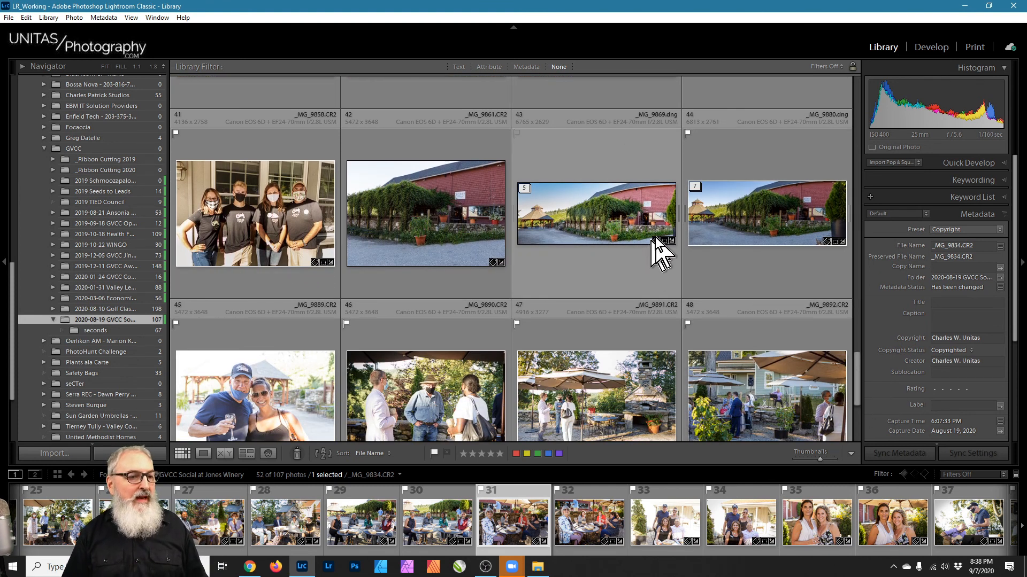
pyautogui.click(747, 225)
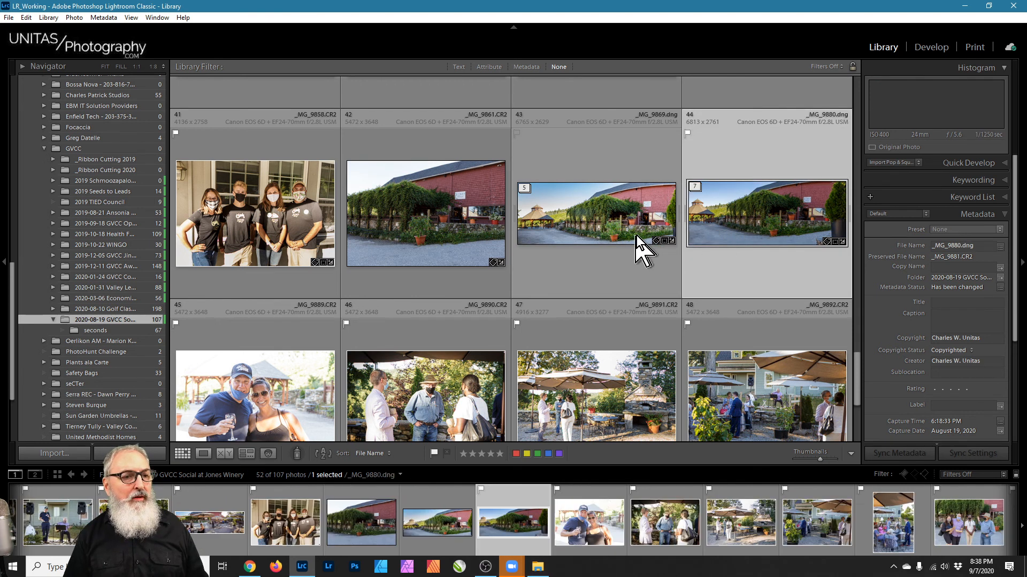
pyautogui.click(625, 239)
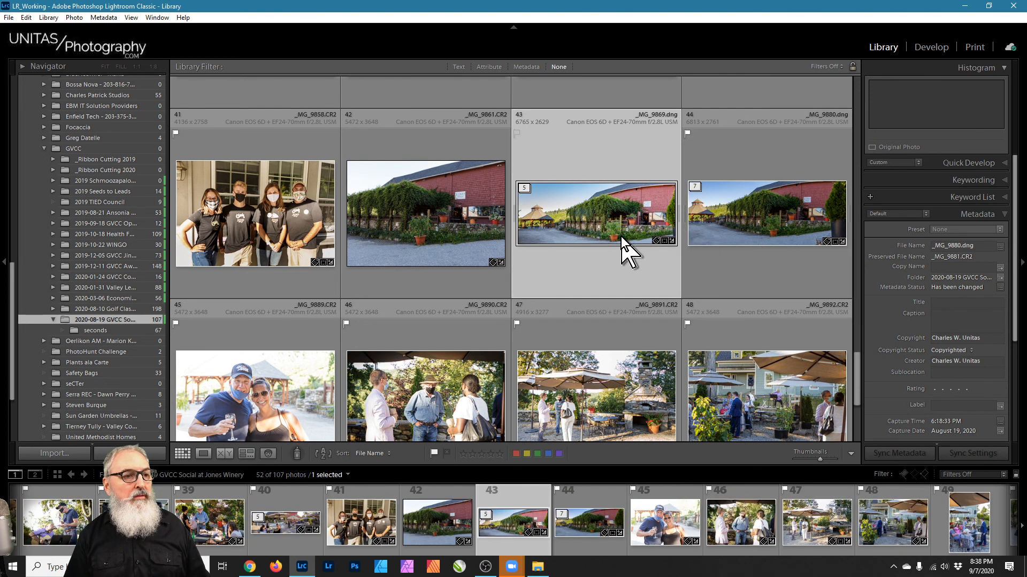
pyautogui.keyDown('ctrl'); pyautogui.click(726, 226); pyautogui.keyUp('ctrl')
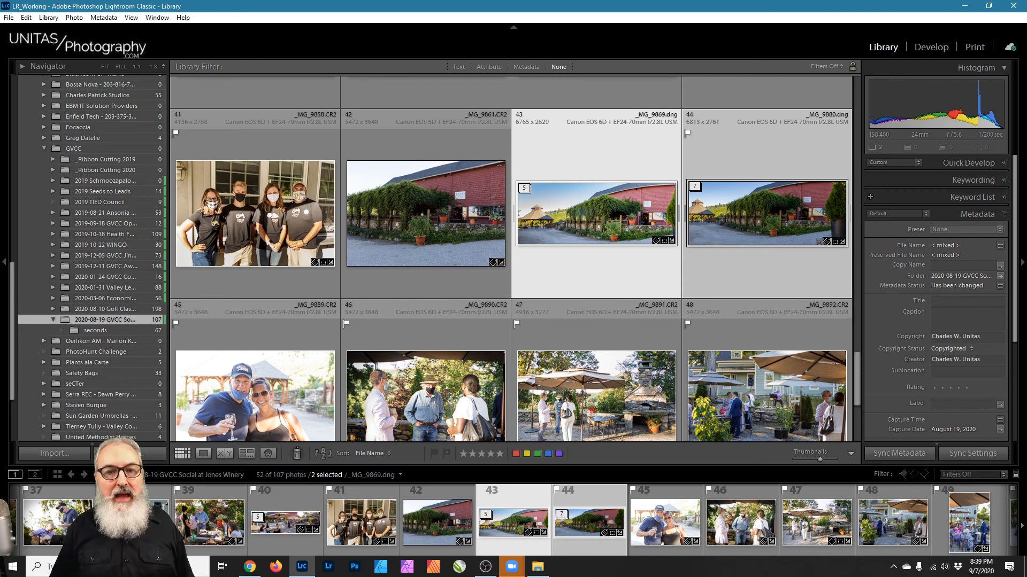
# Step: Return to the folder's first photos and look at _MG_9779.CR2 through _MG_9792.CR2 as a range, then _MG_9779.CR2 and _MG_9769.dng individually
pyautogui.moveTo(855, 361); pyautogui.dragTo(837, 76)
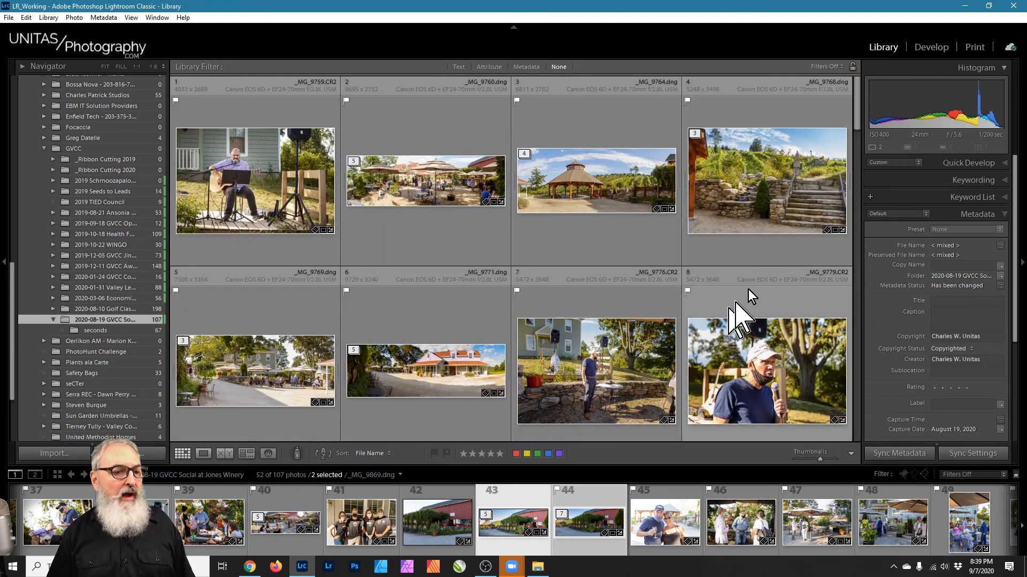
pyautogui.moveTo(854, 110); pyautogui.dragTo(855, 158)
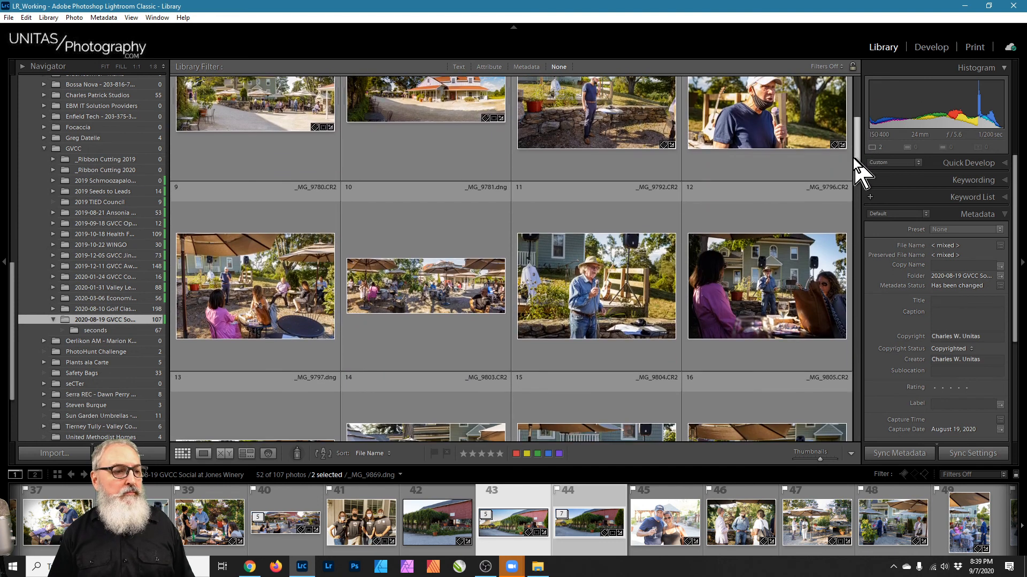
pyautogui.click(759, 117)
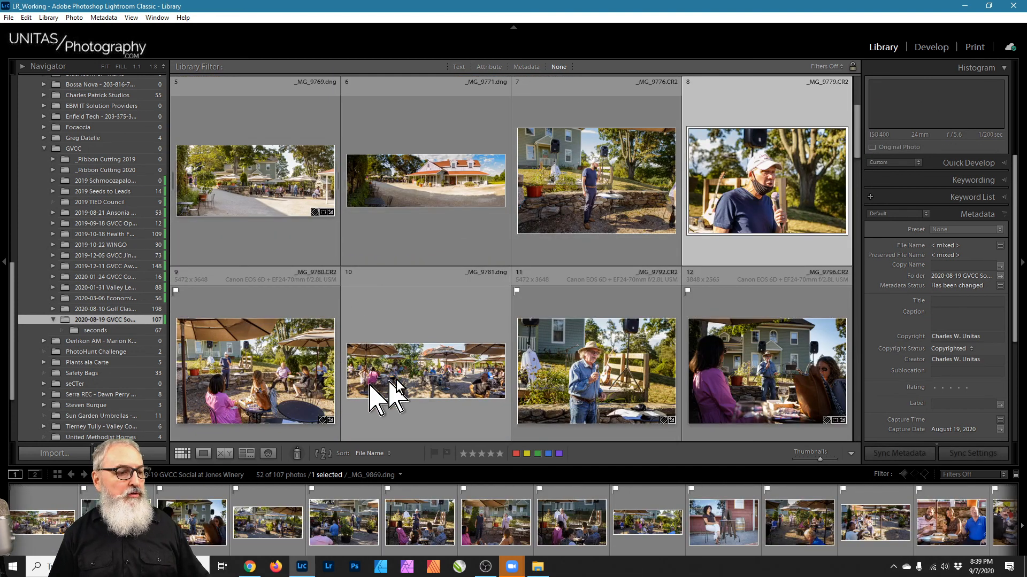
pyautogui.keyDown('shift'); pyautogui.click(599, 384); pyautogui.keyUp('shift')
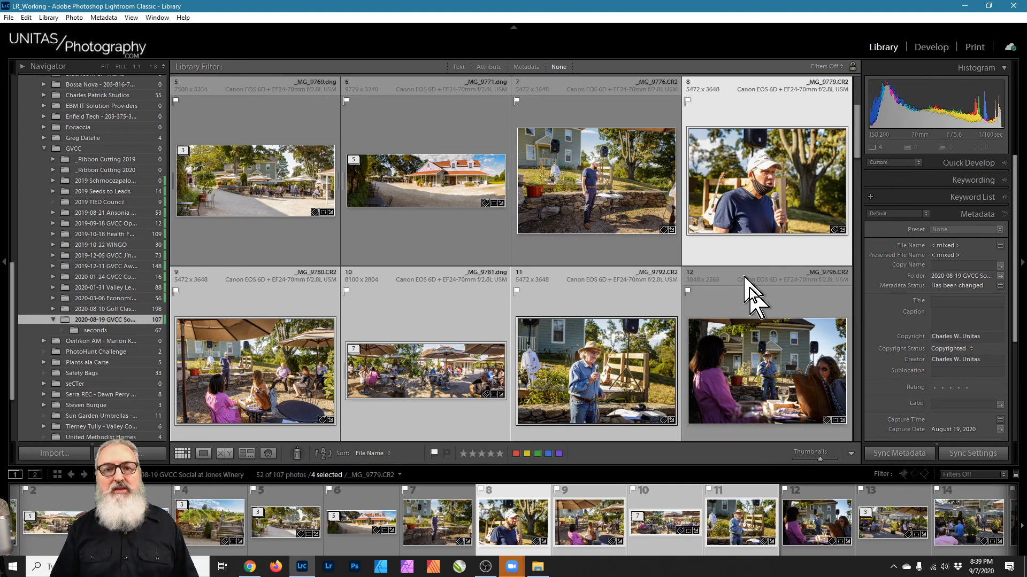
pyautogui.click(704, 248)
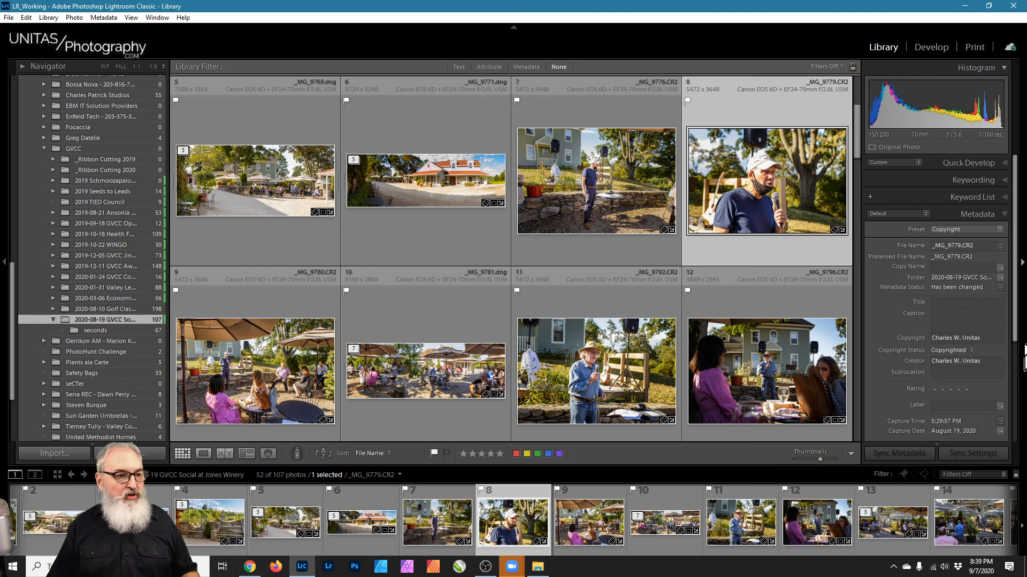
pyautogui.click(270, 208)
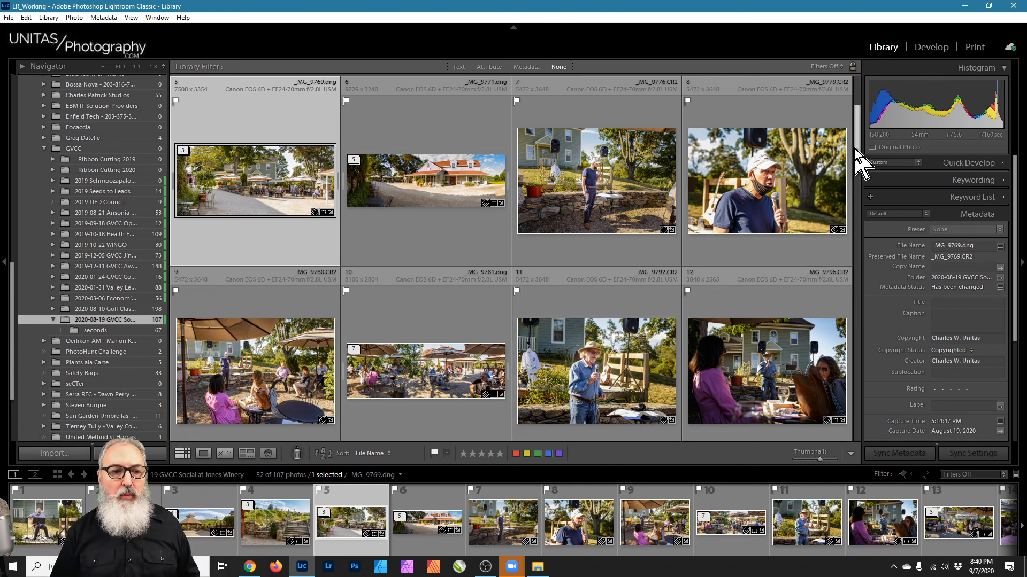
# Step: Select all photos in the event folder and look through the available export presets without running one
pyautogui.scroll(-1, 854, 150)
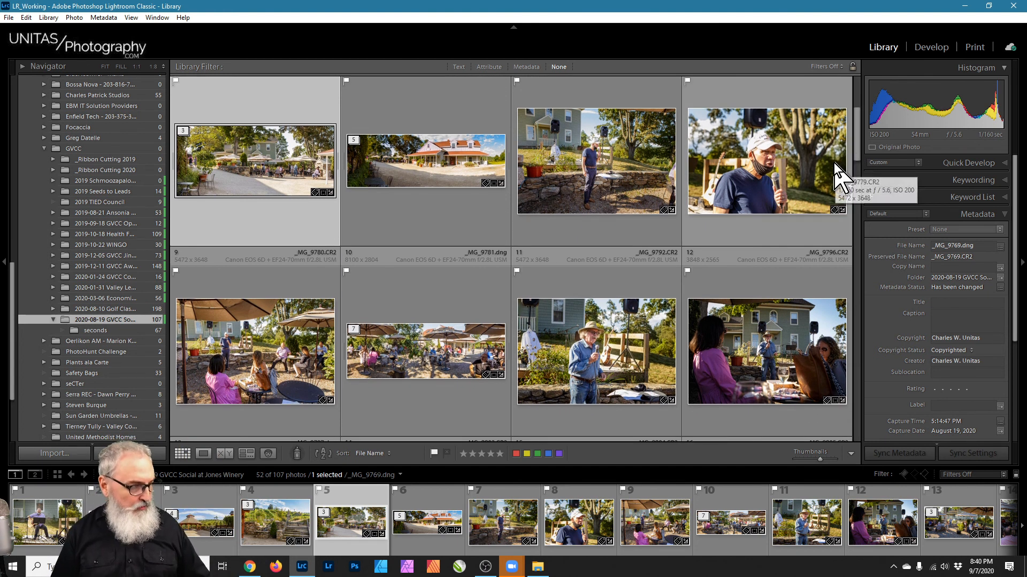
pyautogui.hotkey('ctrl', 'a')
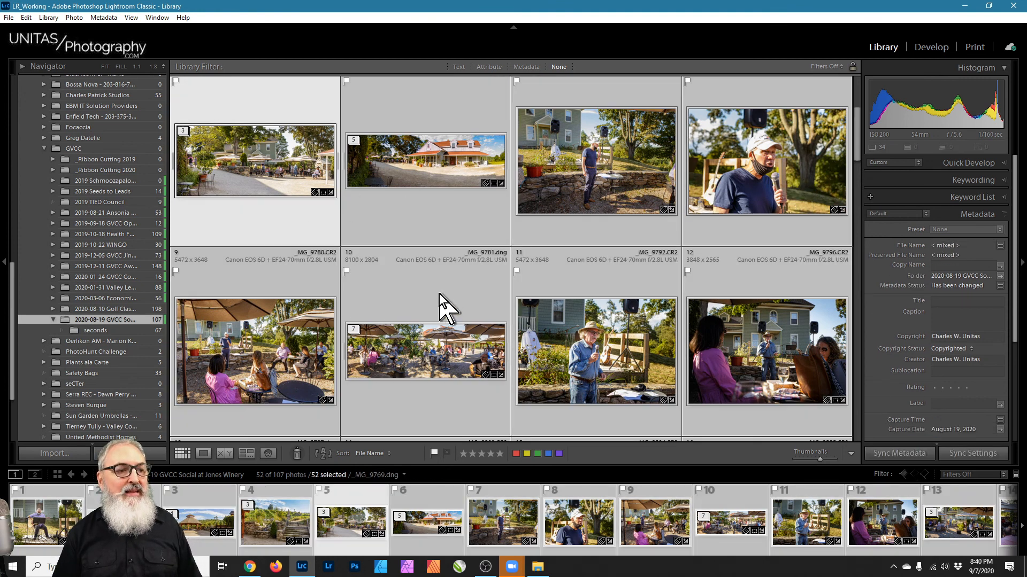
pyautogui.rightClick(450, 157)
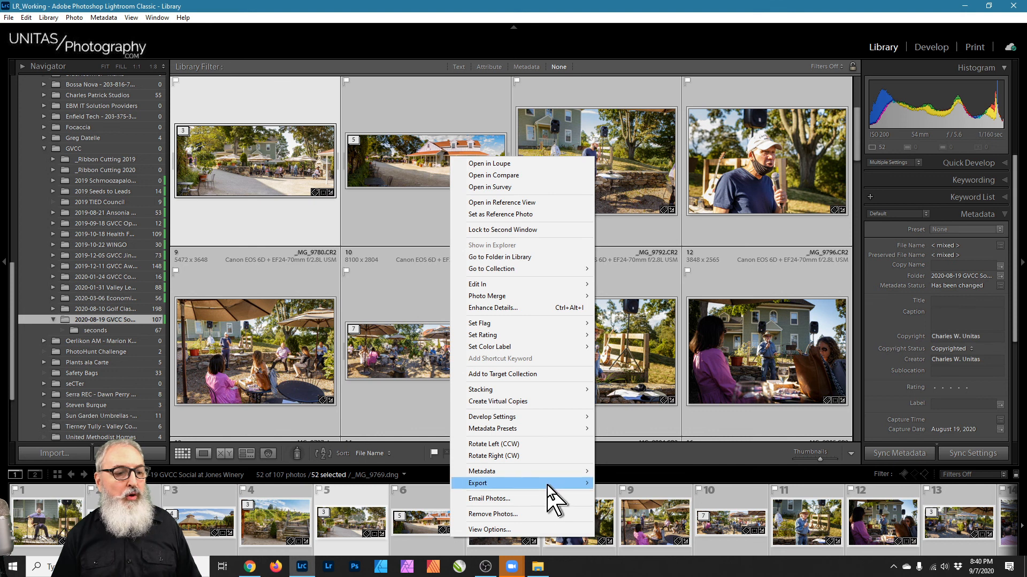
pyautogui.moveTo(556, 483)
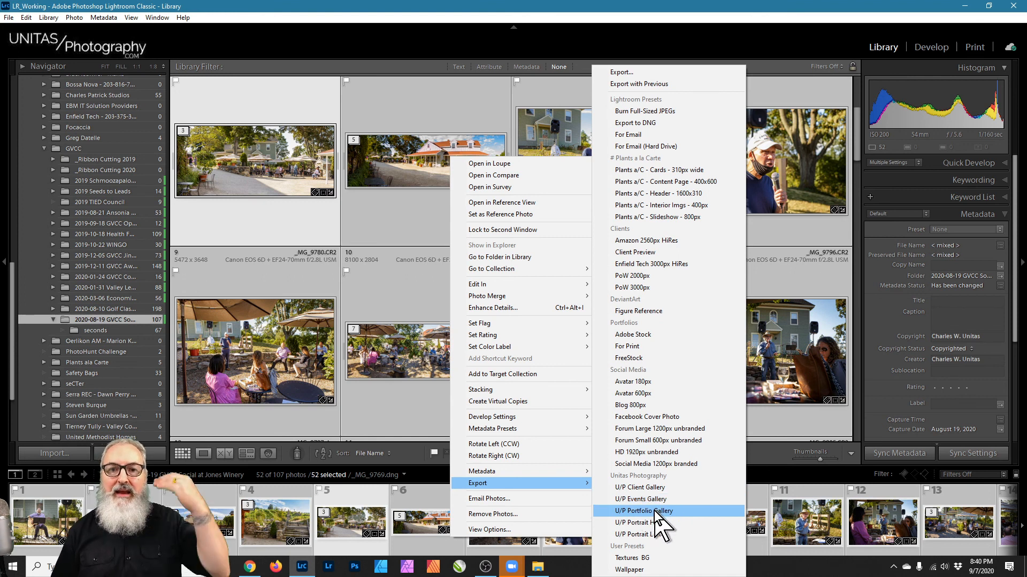
pyautogui.click(724, 40)
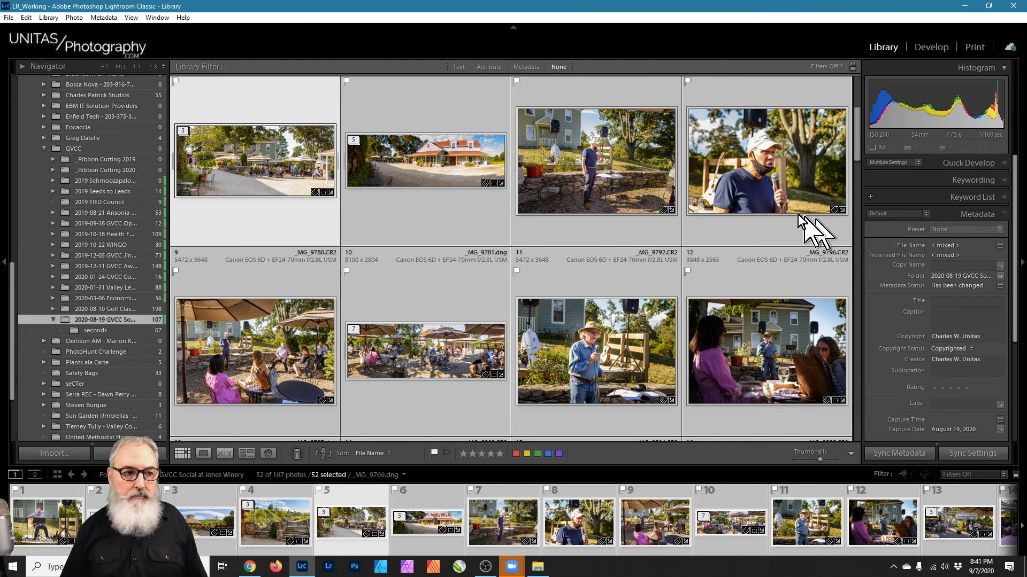
# Step: Make _MG_9771.dng the active photo within the selection and open the full export settings for all selected photos
pyautogui.click(602, 155)
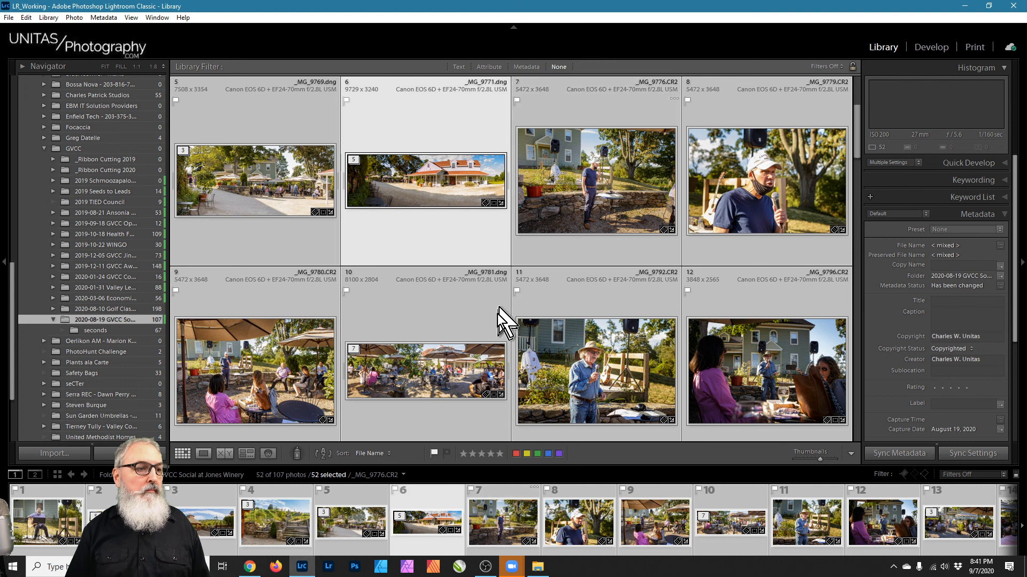
pyautogui.click(444, 246)
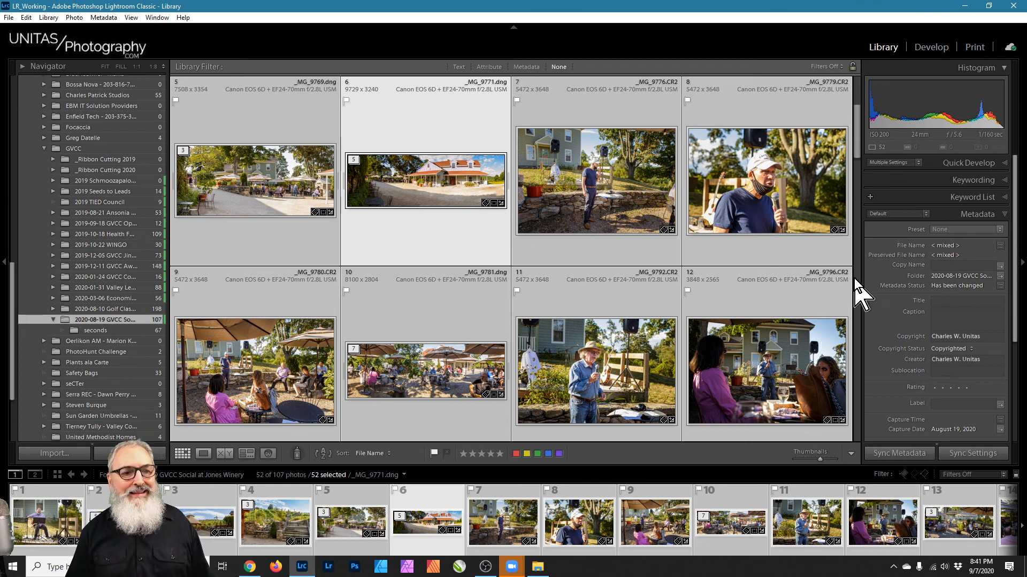
pyautogui.moveTo(858, 145); pyautogui.dragTo(865, 111)
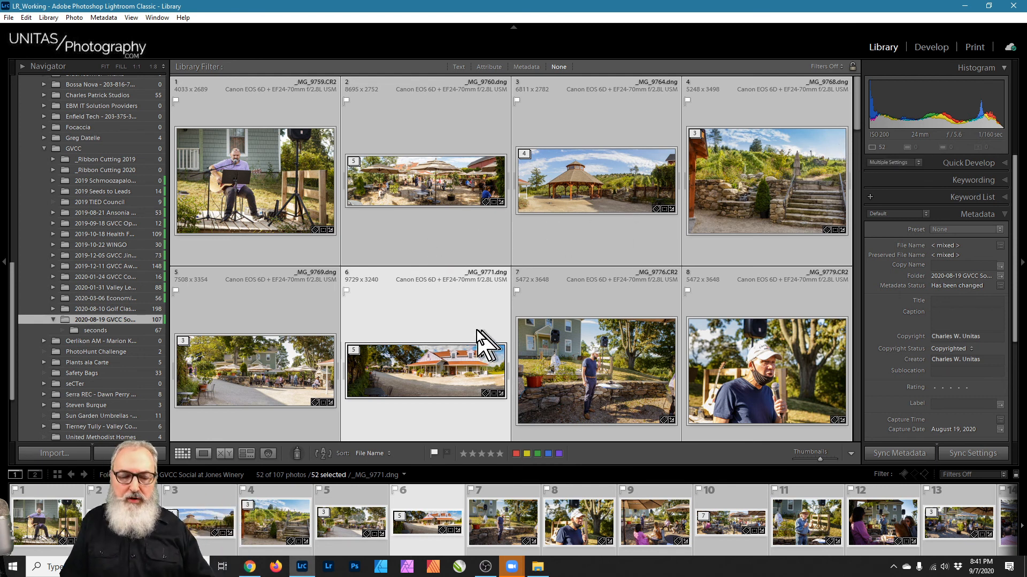
pyautogui.rightClick(457, 360)
pyautogui.moveTo(464, 364)
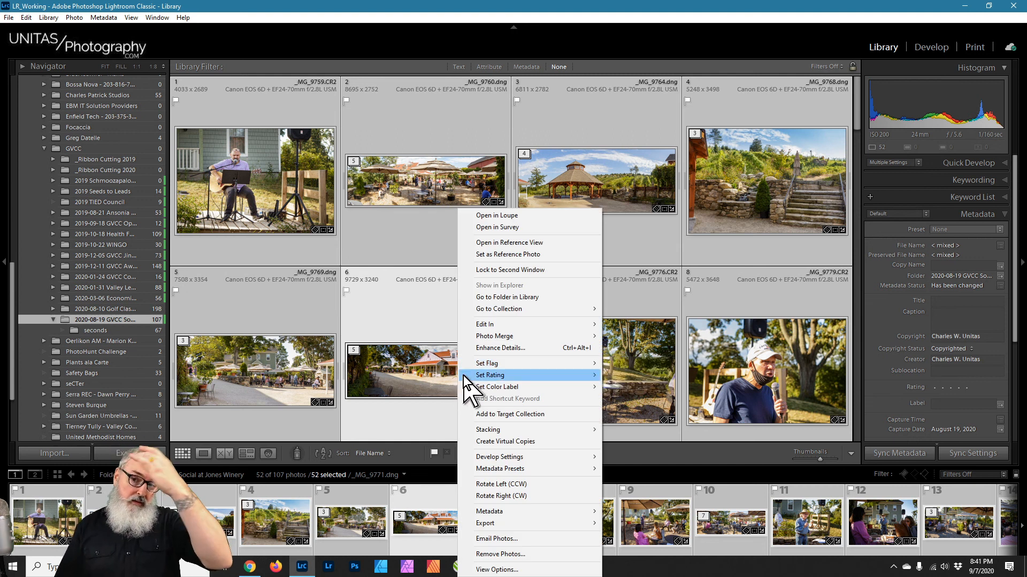
pyautogui.moveTo(544, 328)
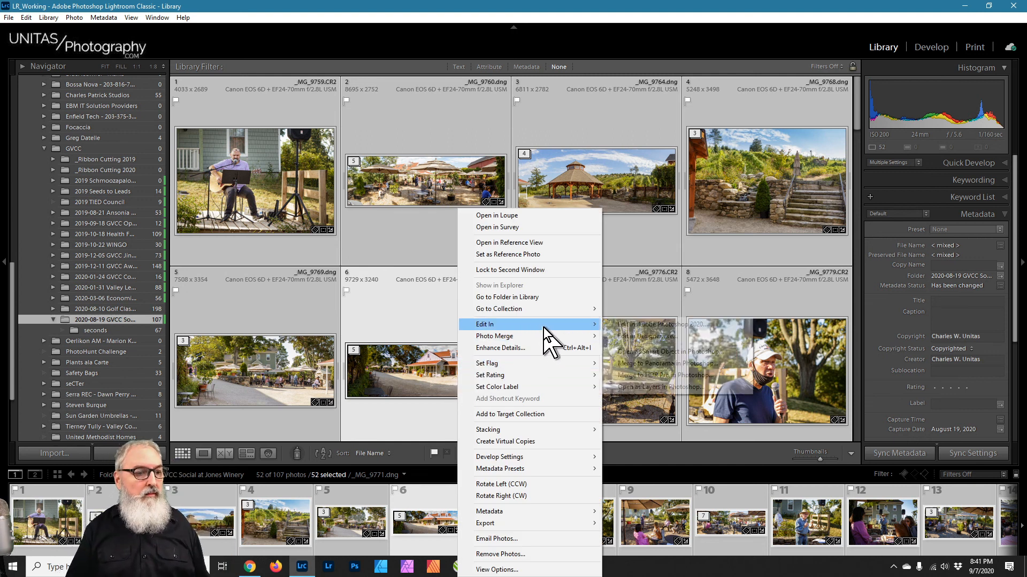
pyautogui.moveTo(534, 524)
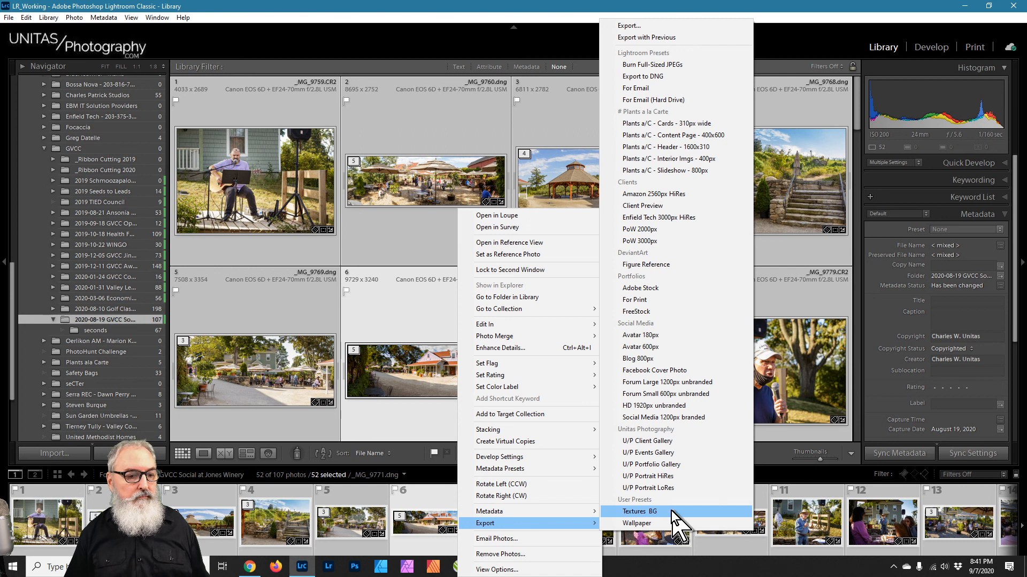
pyautogui.click(662, 27)
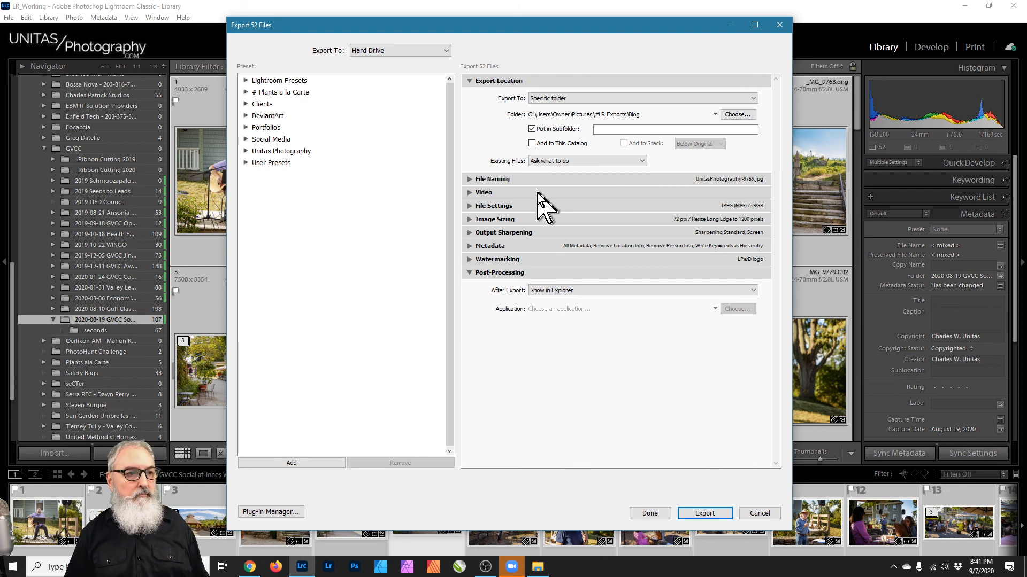
# Step: Collapse the Export Location and Post-Processing sections of the export settings and expand File Settings
pyautogui.click(469, 80)
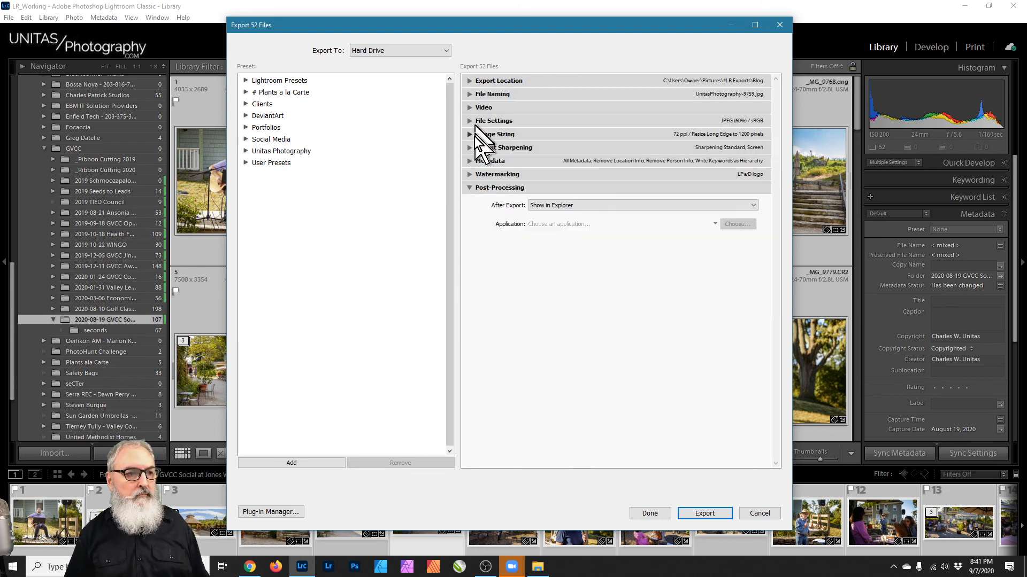
pyautogui.click(468, 186)
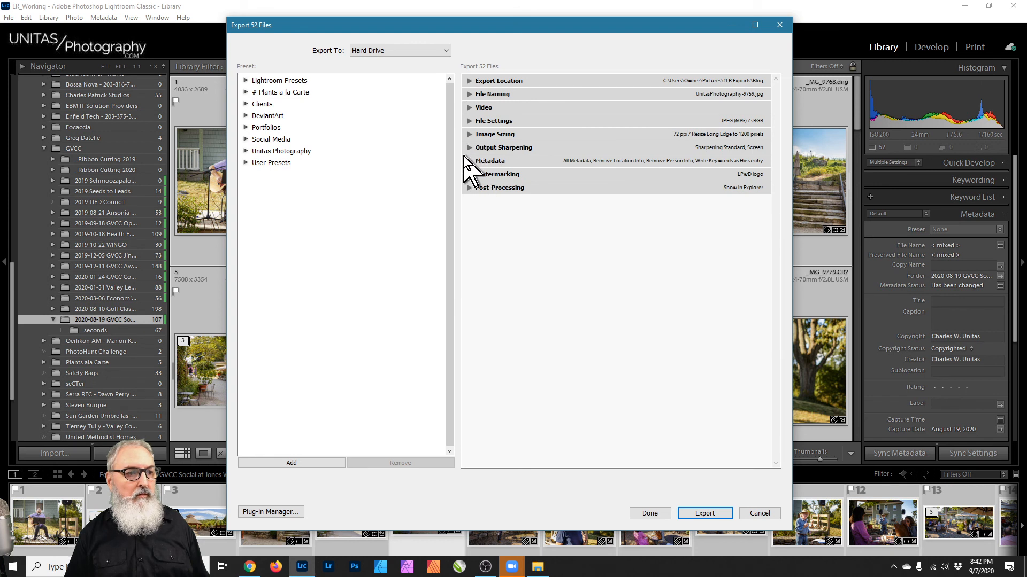
pyautogui.click(470, 122)
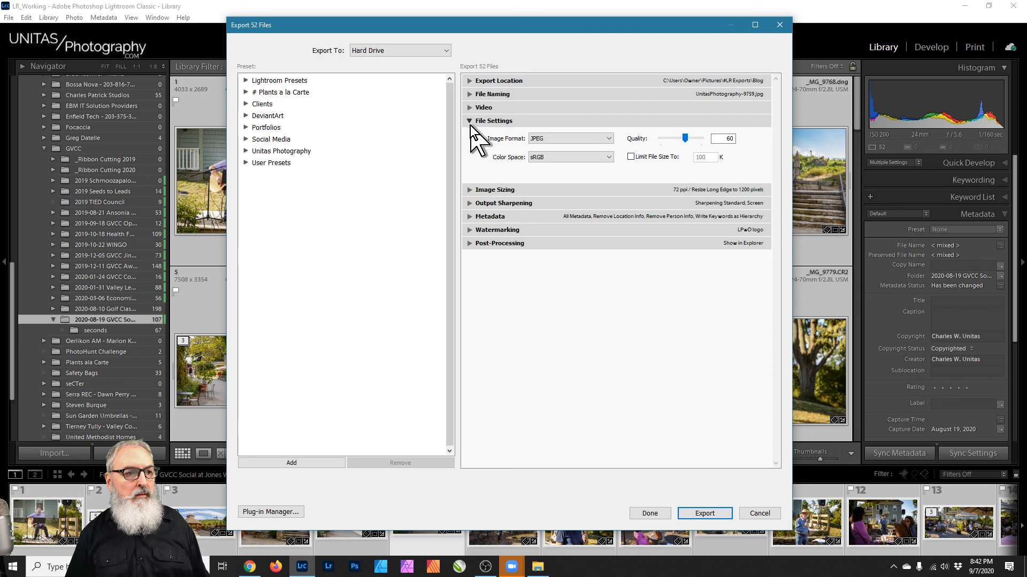
# Step: Review the JPEG color space options, including the additional profiles under Other, and close the export settings without exporting
pyautogui.click(567, 157)
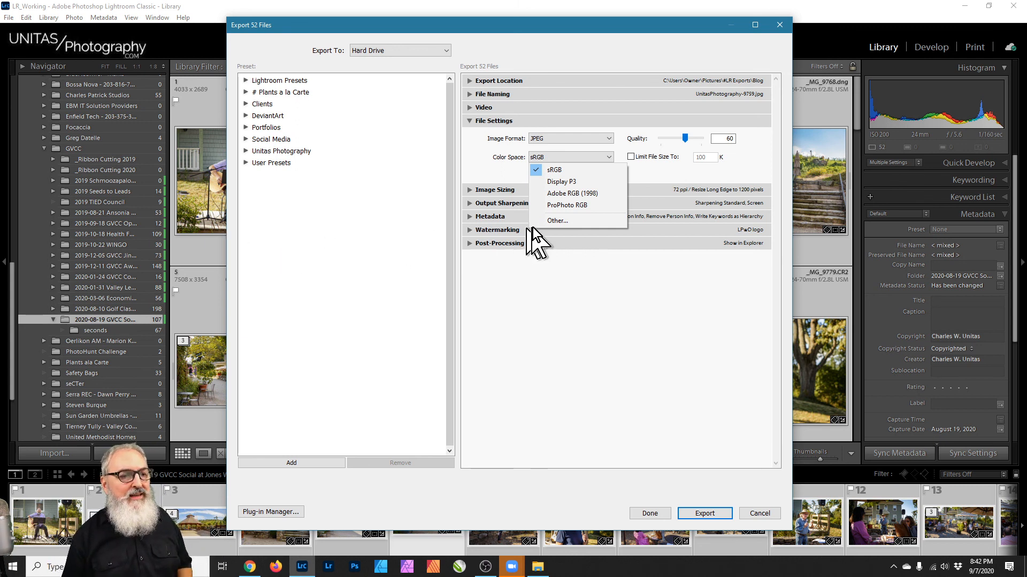
pyautogui.click(552, 220)
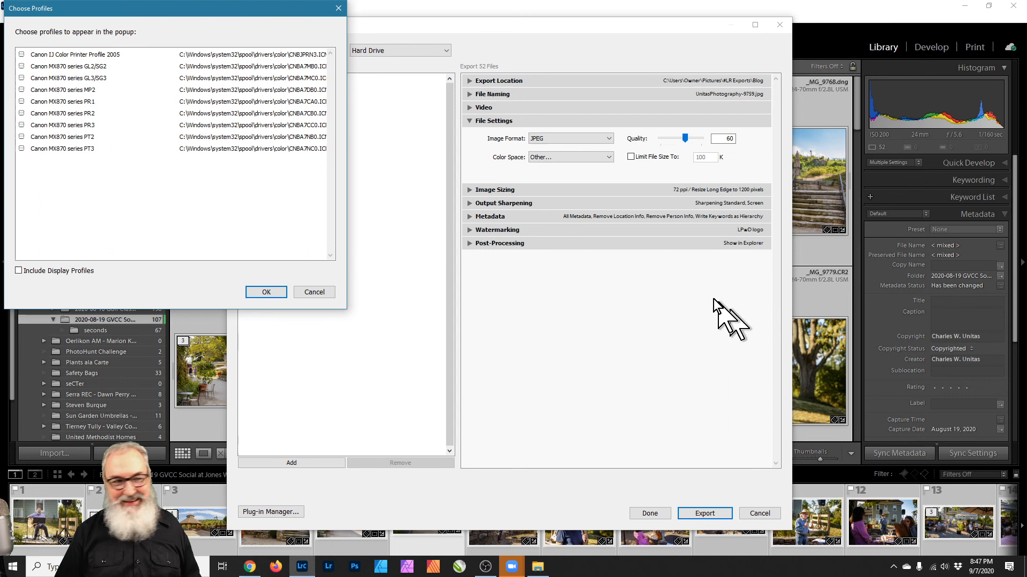
pyautogui.click(338, 8)
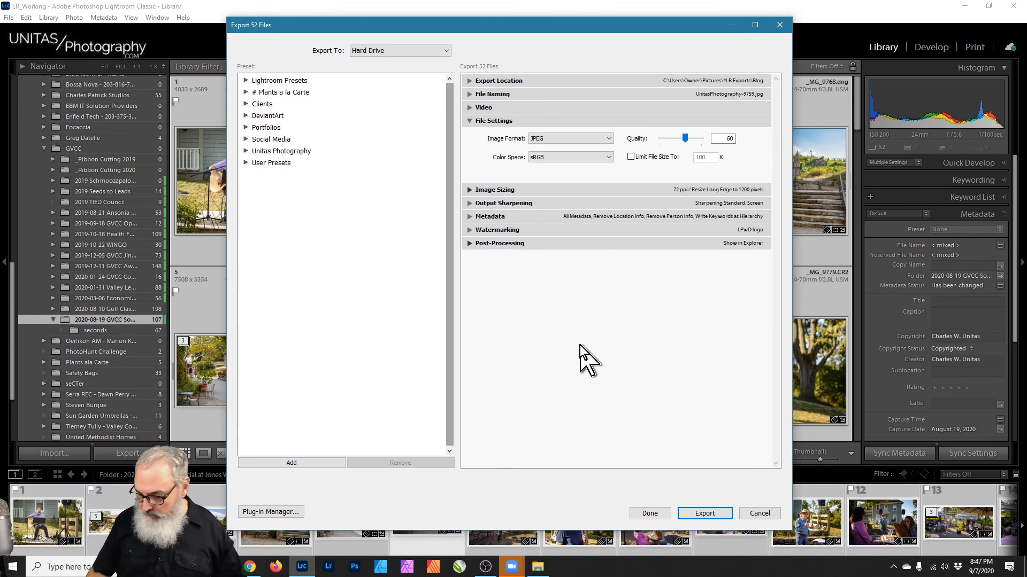
pyautogui.click(779, 25)
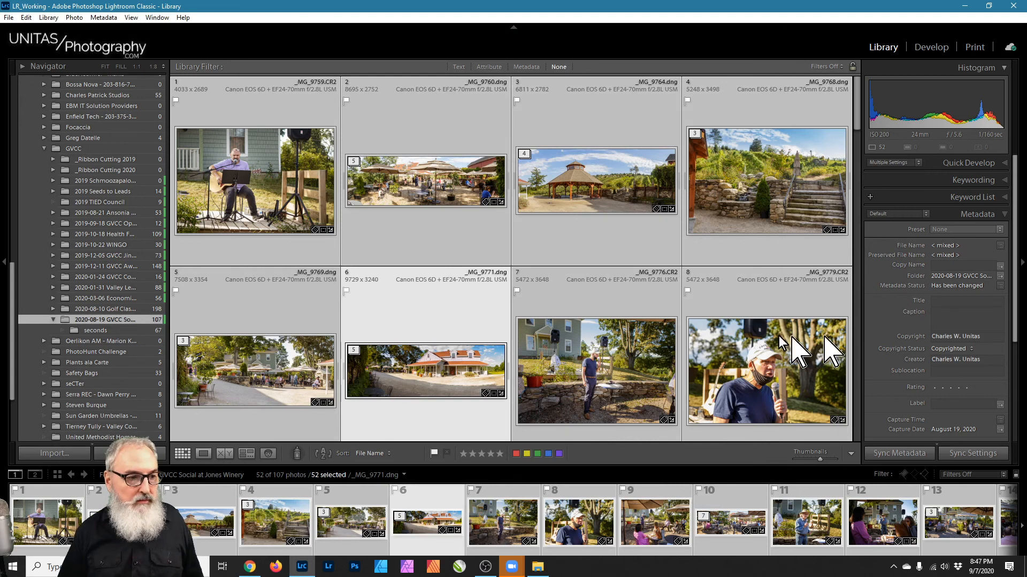
# Step: Switch to Chrome, close the Zoom meeting launch page, and start signing in again to the LR Develop Presets Worksheet document
pyautogui.click(404, 244)
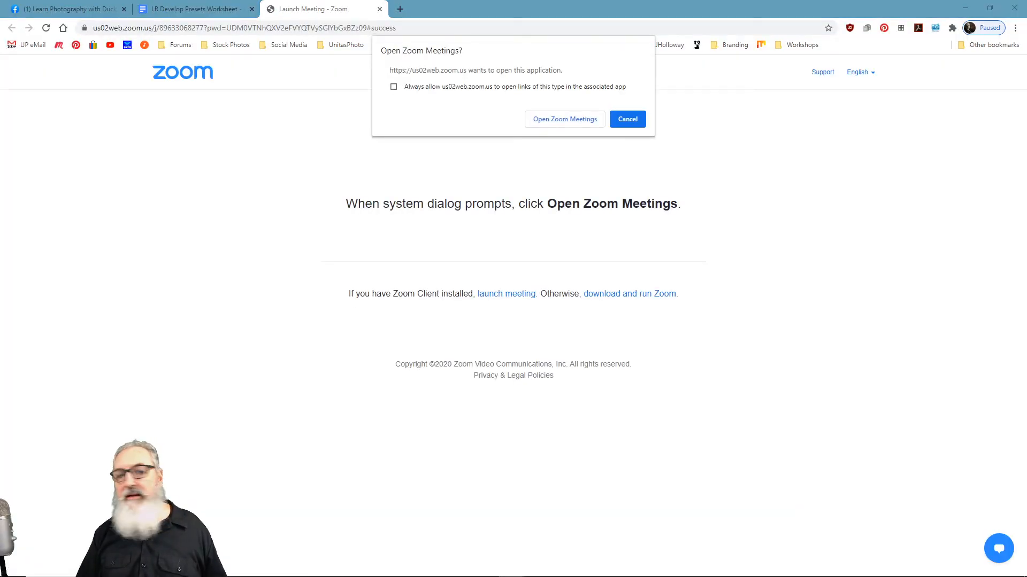
pyautogui.click(624, 120)
pyautogui.click(379, 9)
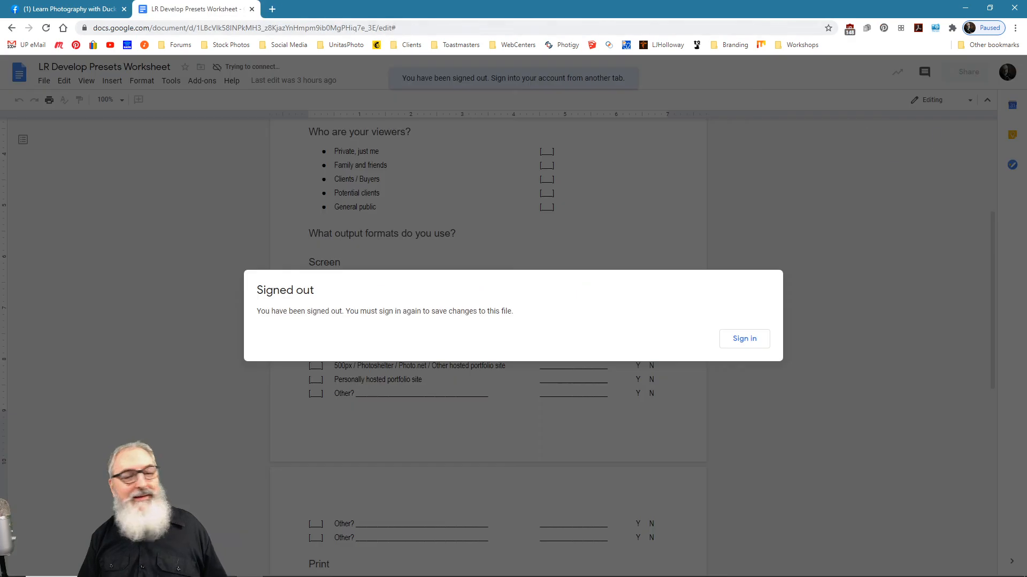
pyautogui.click(744, 338)
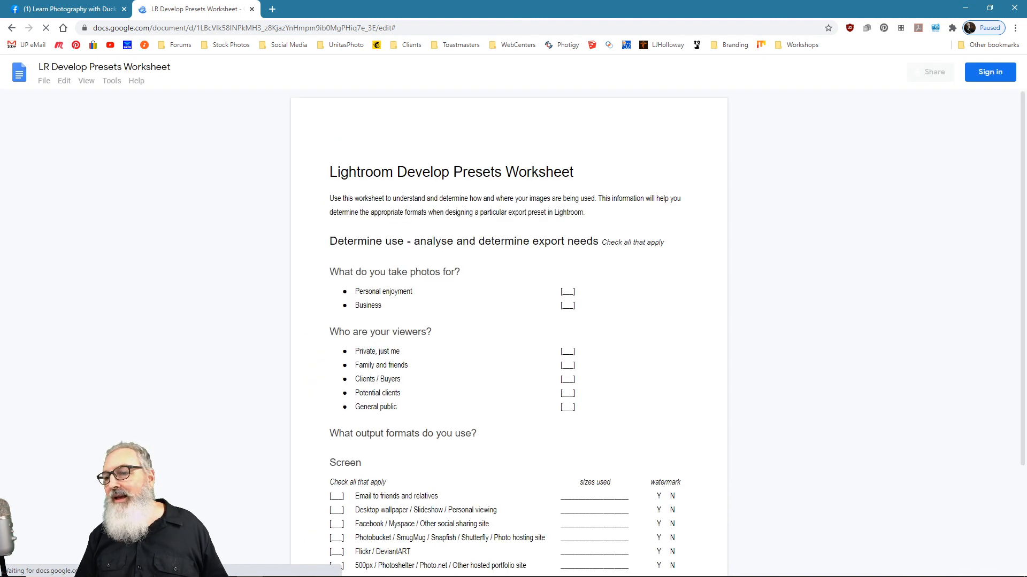